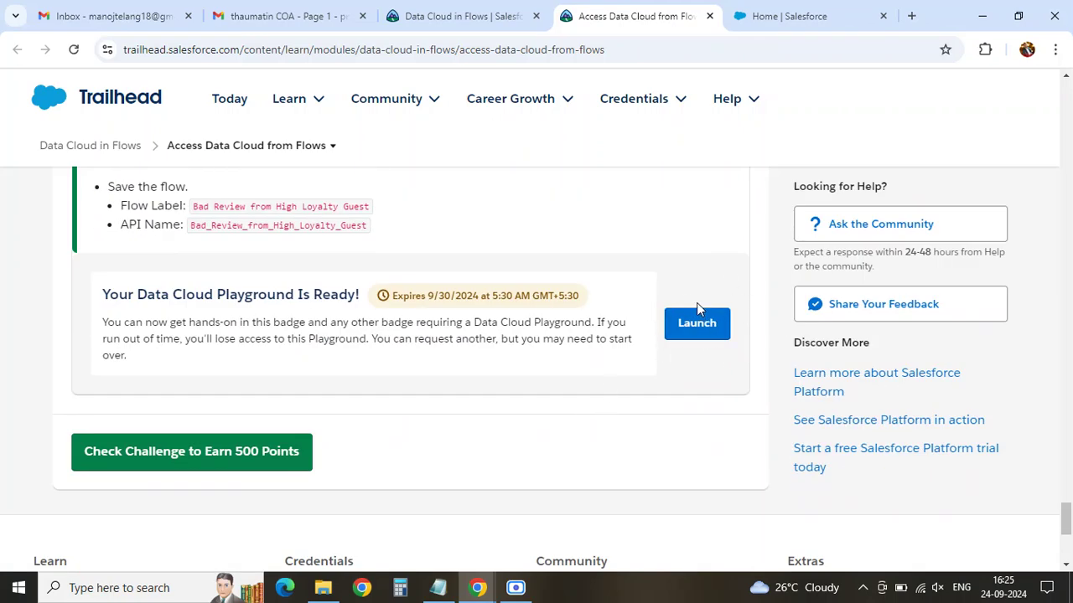
# - Launch the Data Cloud Playground and review the challenge description and prework on the Access Data Cloud from Flows page
pyautogui.click(695, 325)
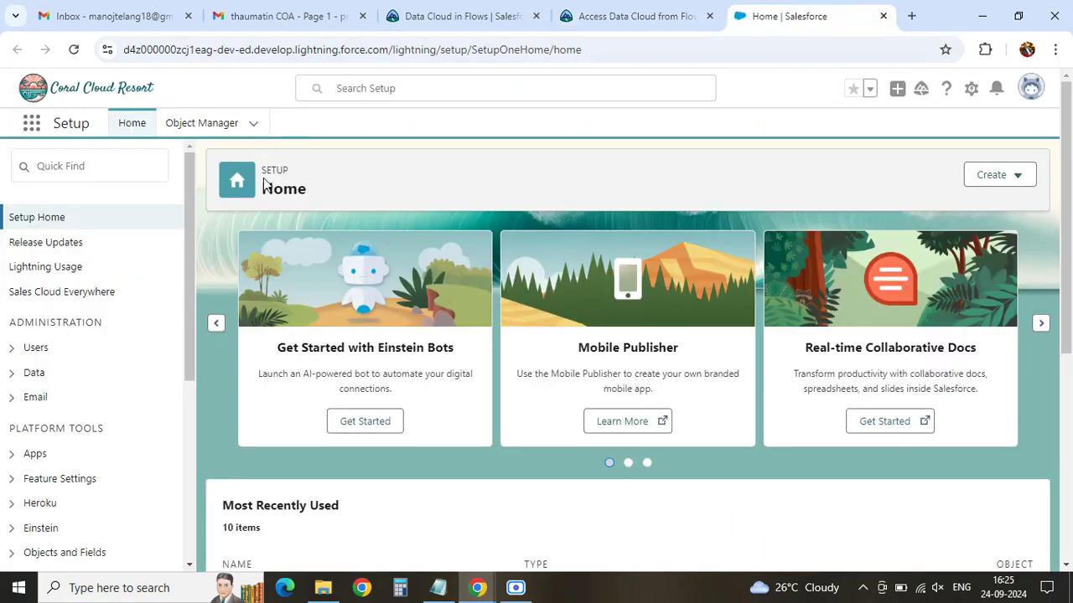
pyautogui.click(628, 15)
pyautogui.scroll(10, 369, 436)
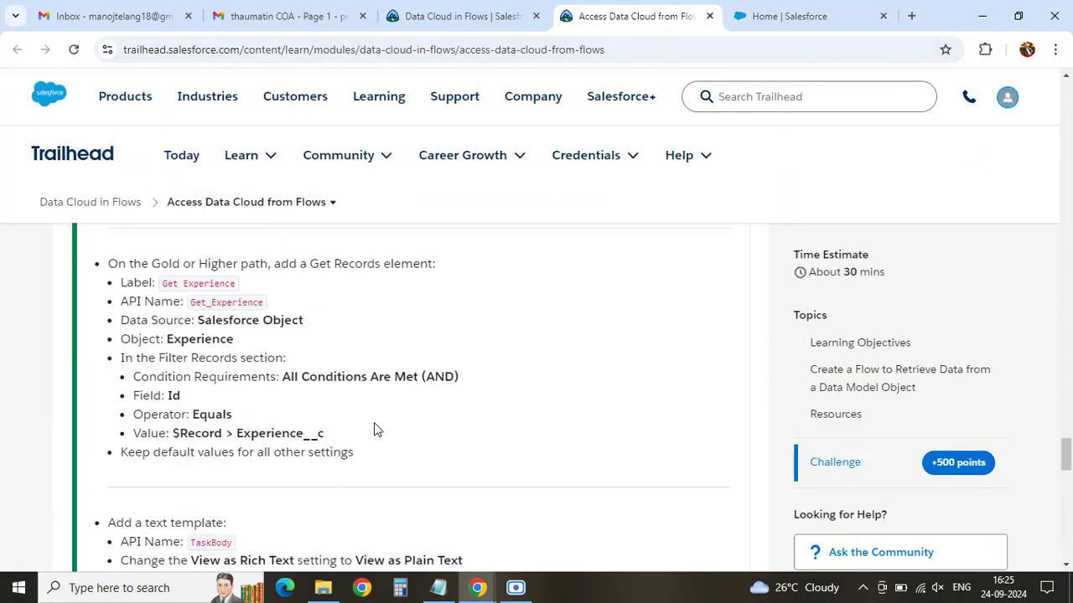
pyautogui.scroll(10, 375, 430)
pyautogui.scroll(-20, 375, 430)
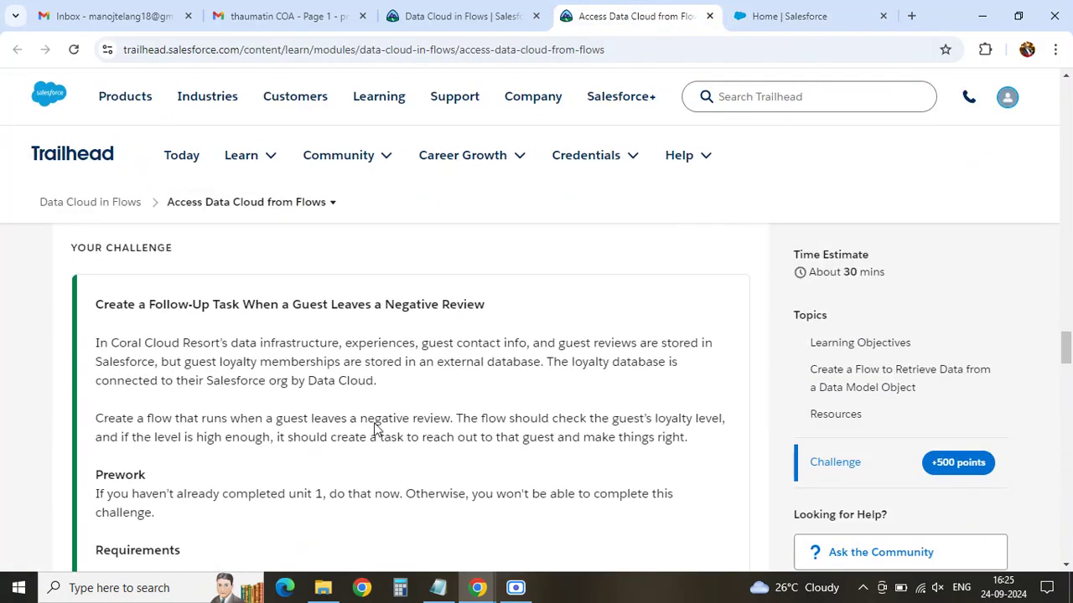
pyautogui.scroll(4, 375, 430)
pyautogui.scroll(-10, 374, 430)
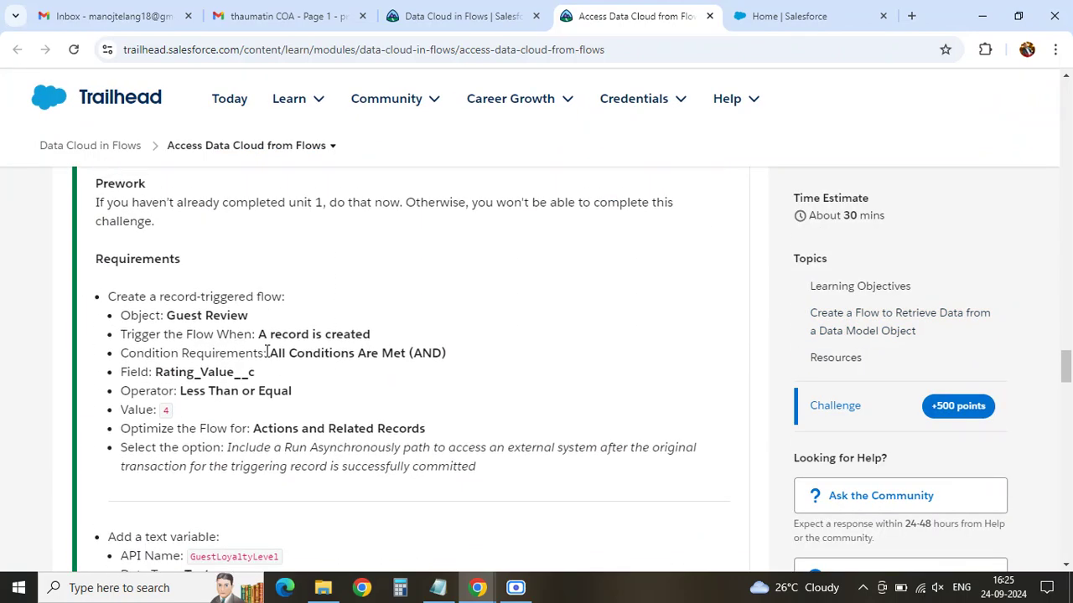
pyautogui.scroll(3, 109, 272)
pyautogui.doubleClick(92, 254)
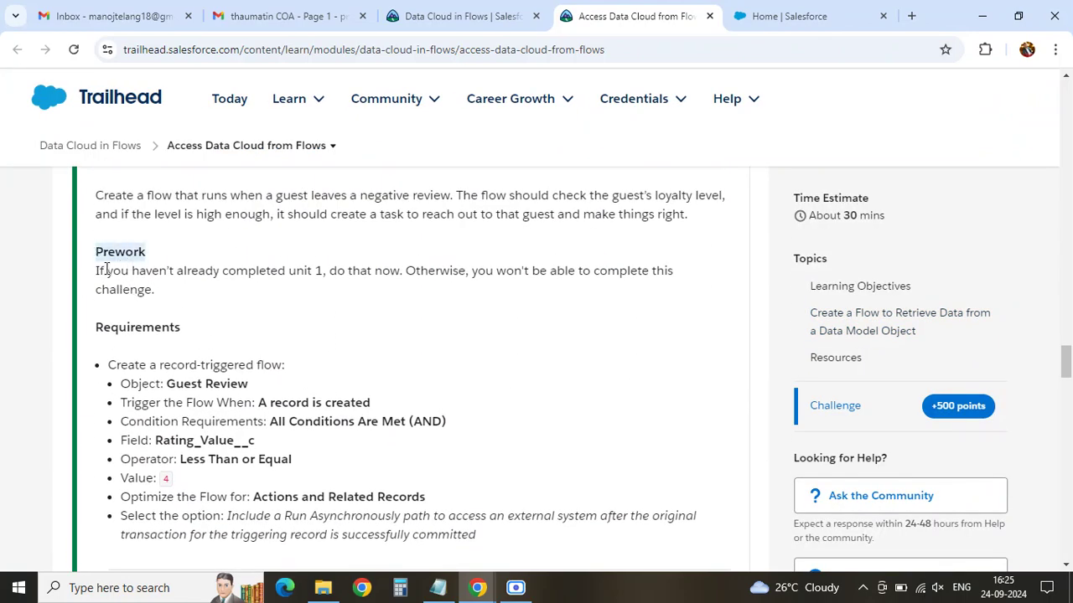
pyautogui.moveTo(97, 270); pyautogui.dragTo(231, 311)
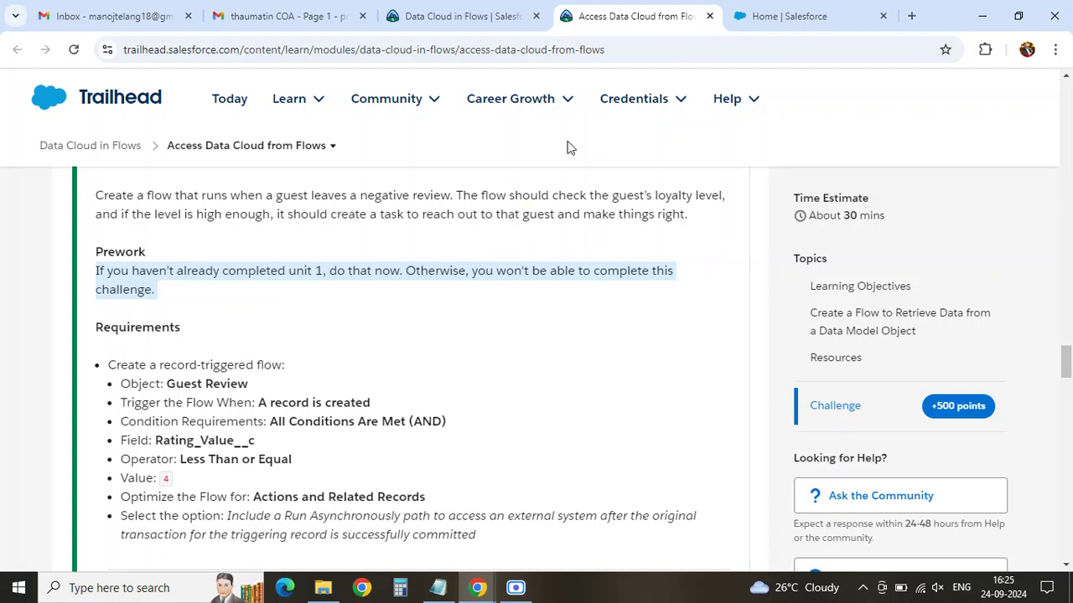
# - Check unit 1's completion on the module overview and read the challenge's flow type and object requirements
pyautogui.click(460, 16)
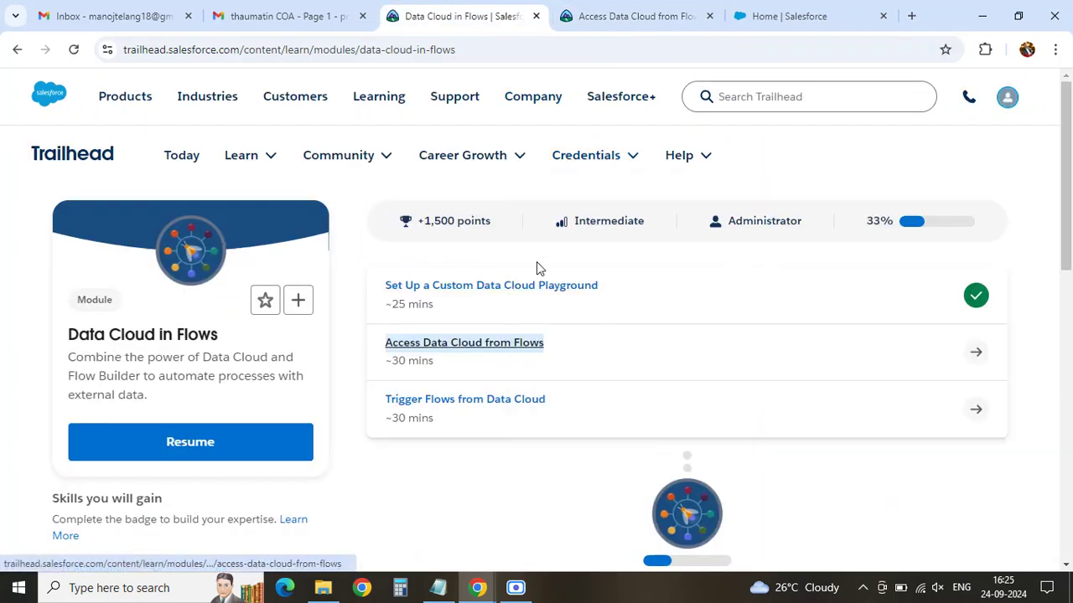
pyautogui.click(622, 25)
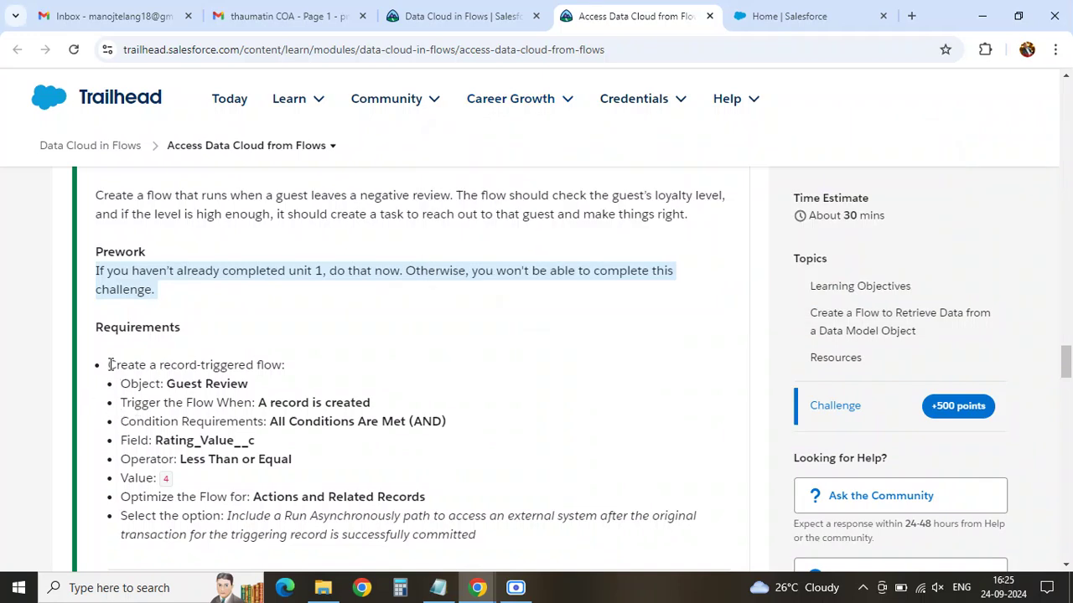
pyautogui.moveTo(109, 364); pyautogui.dragTo(279, 366)
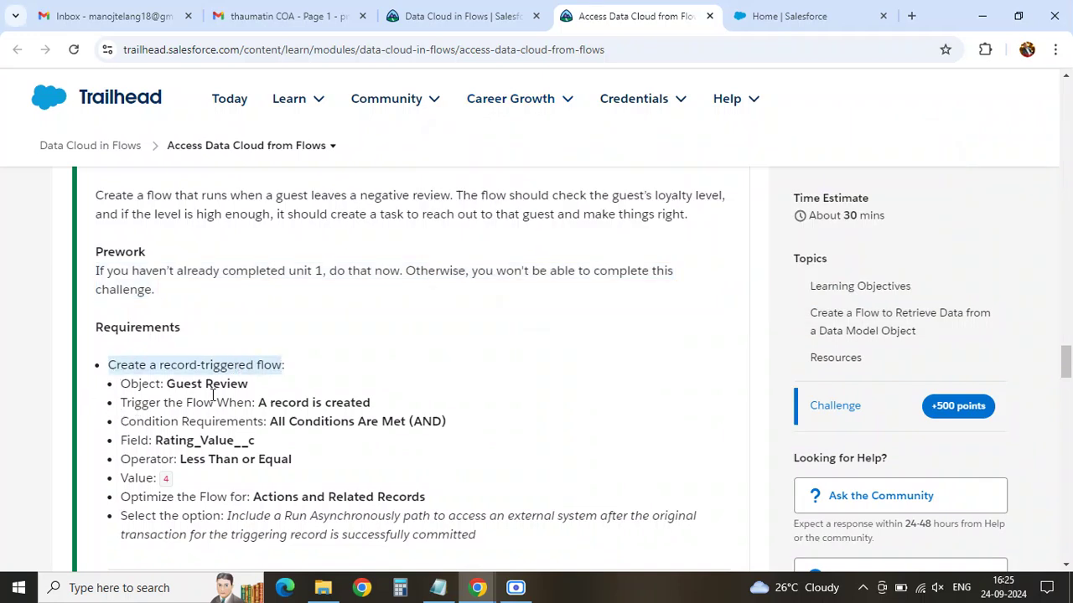
pyautogui.moveTo(169, 385); pyautogui.dragTo(245, 386)
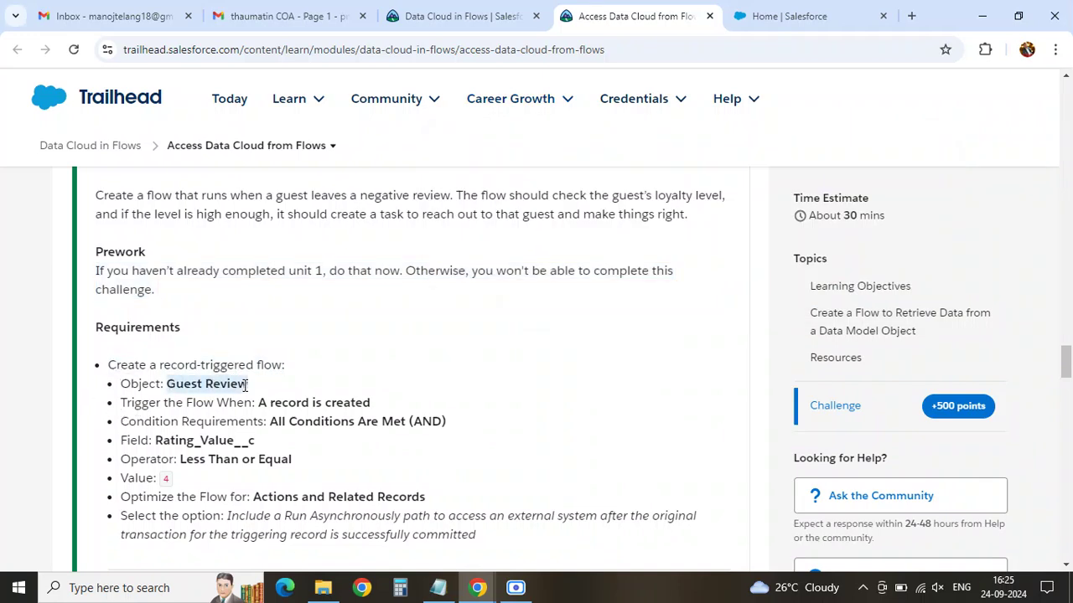
# - In the playground's Salesforce Setup, search for "flow" and open the Flows page
pyautogui.click(746, 19)
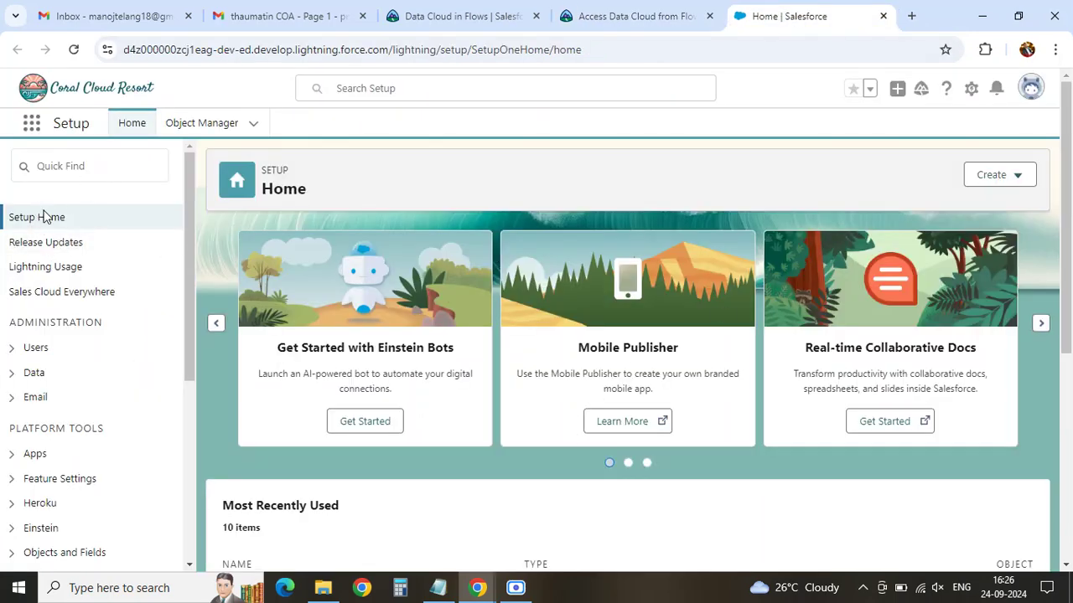
pyautogui.click(66, 166)
pyautogui.write('g')
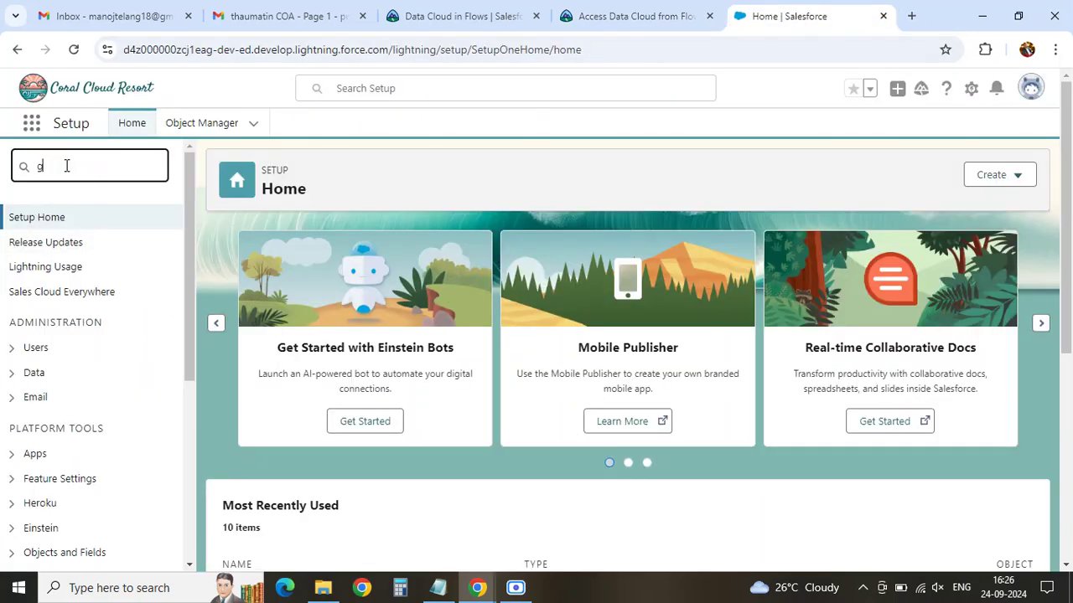
pyautogui.press('BackSpace')
pyautogui.write('flow')
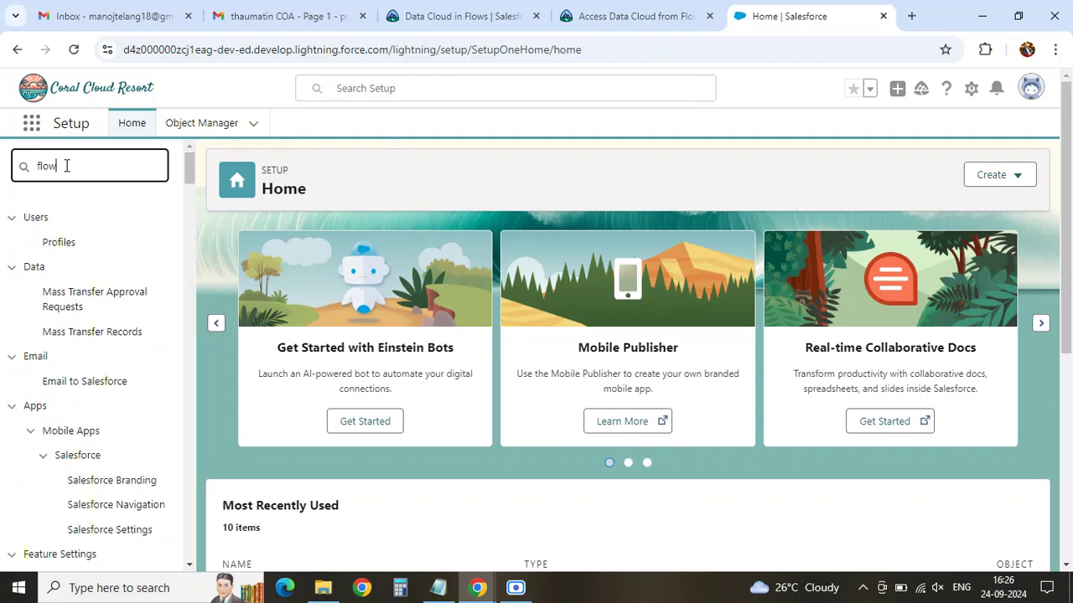
pyautogui.click(52, 269)
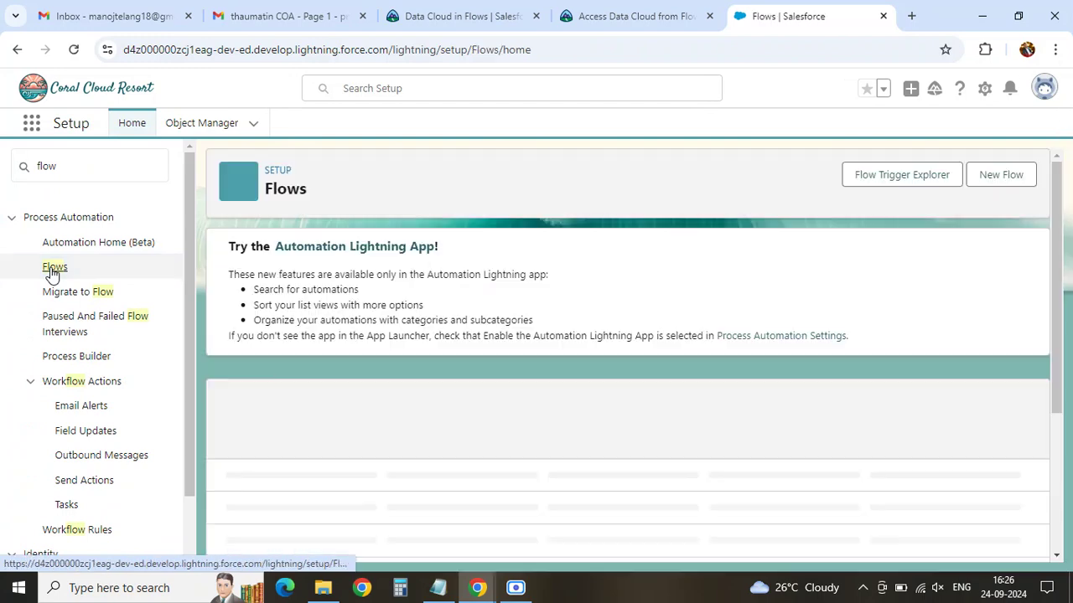
# - Start a new flow and recheck the record-triggered flow settings listed in the Trailhead challenge
pyautogui.click(1010, 173)
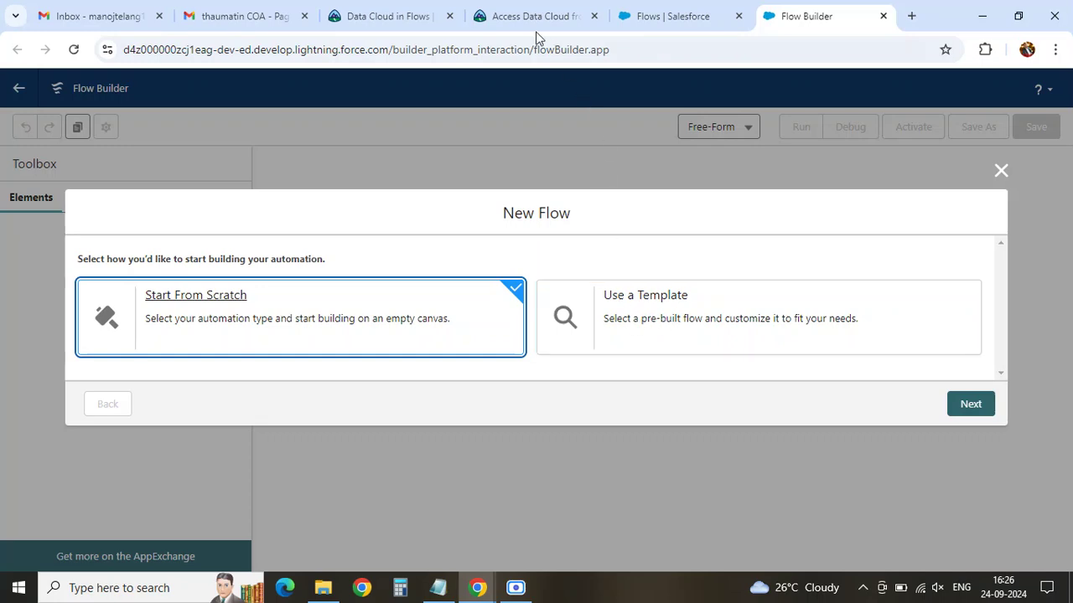
pyautogui.click(637, 16)
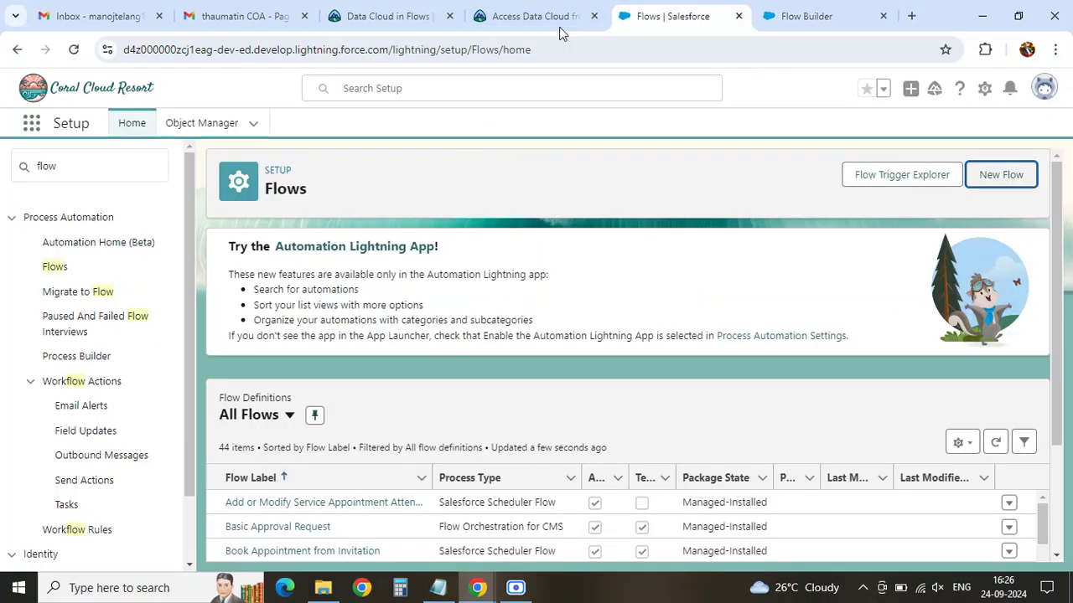
pyautogui.click(559, 25)
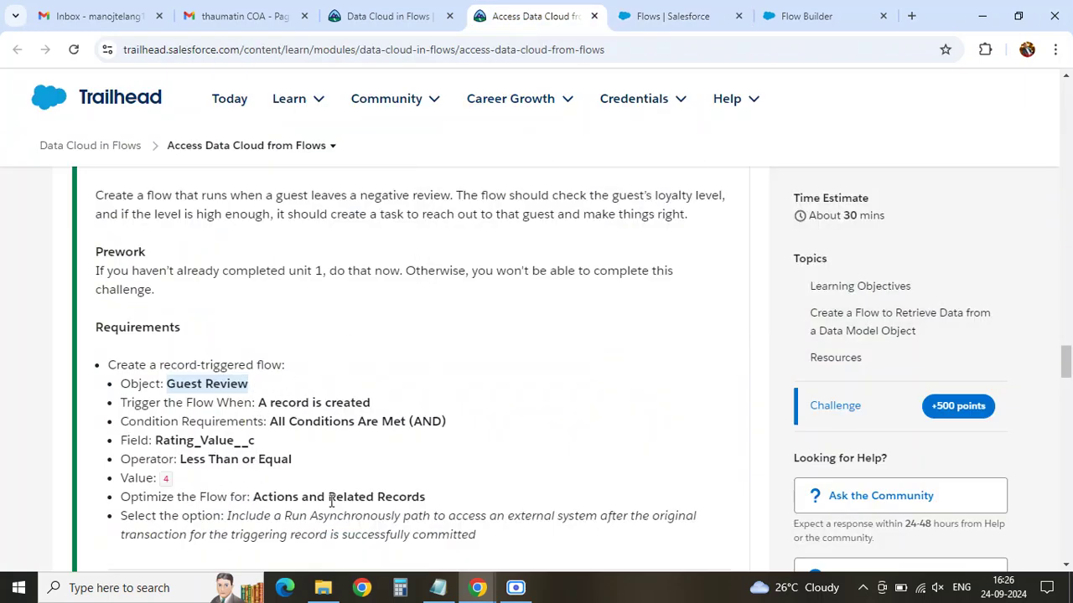
pyautogui.scroll(-1, 226, 436)
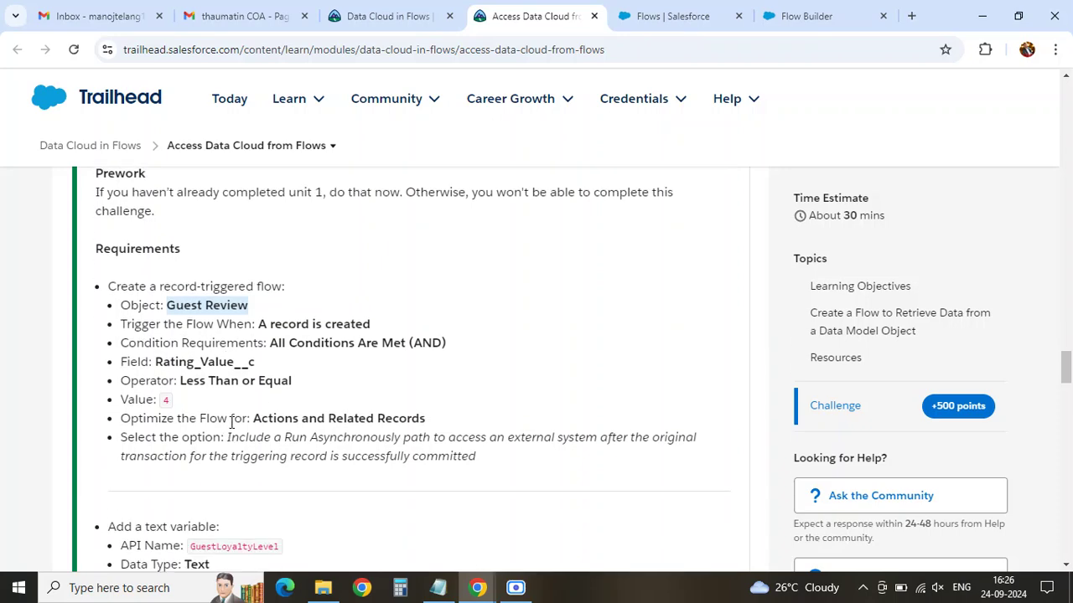
pyautogui.click(806, 16)
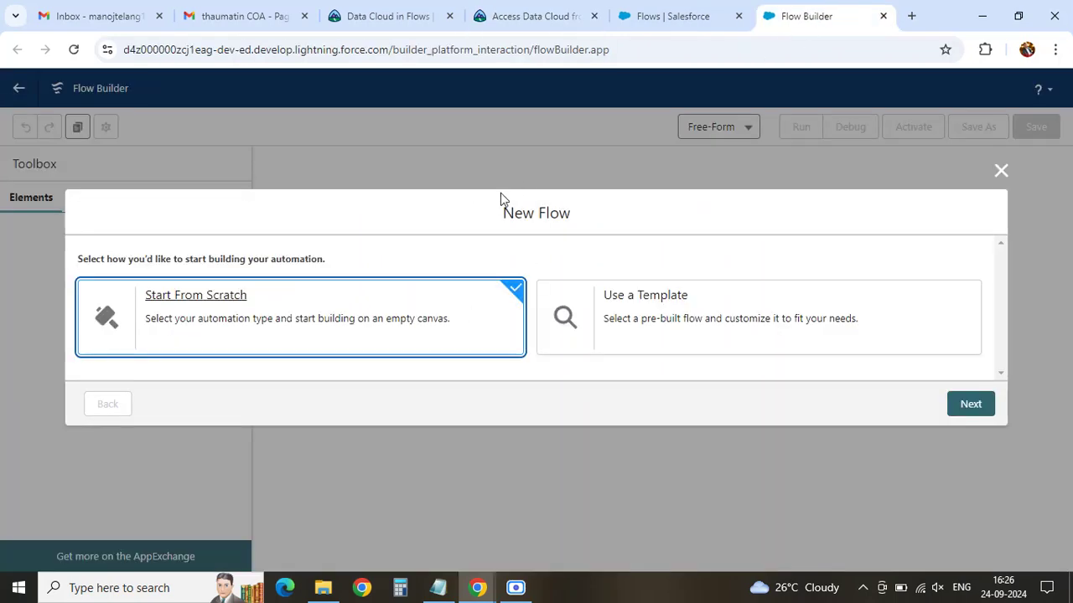
pyautogui.click(668, 327)
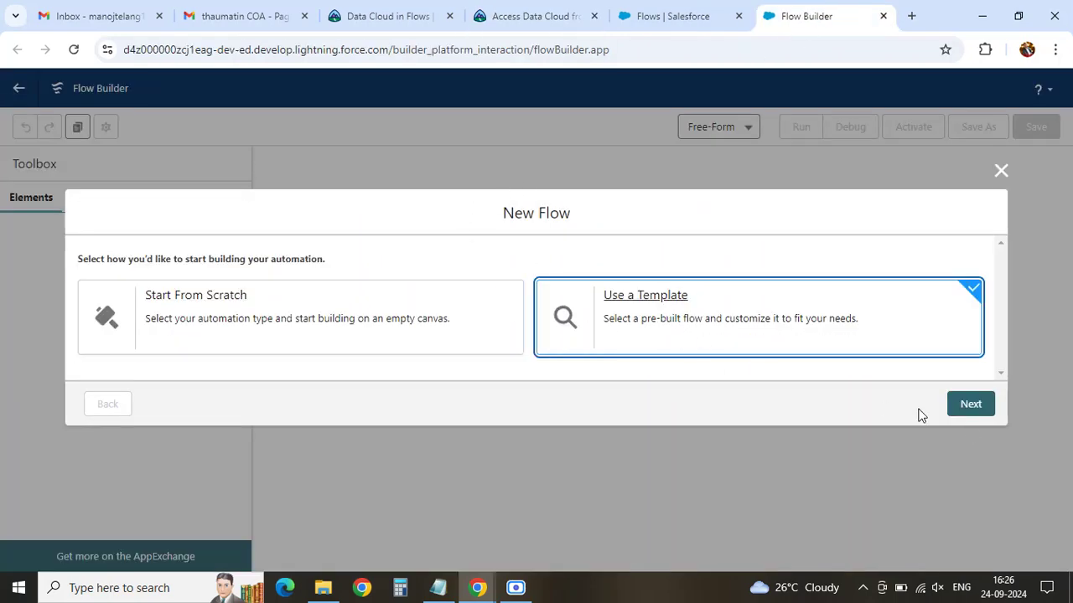
pyautogui.click(970, 404)
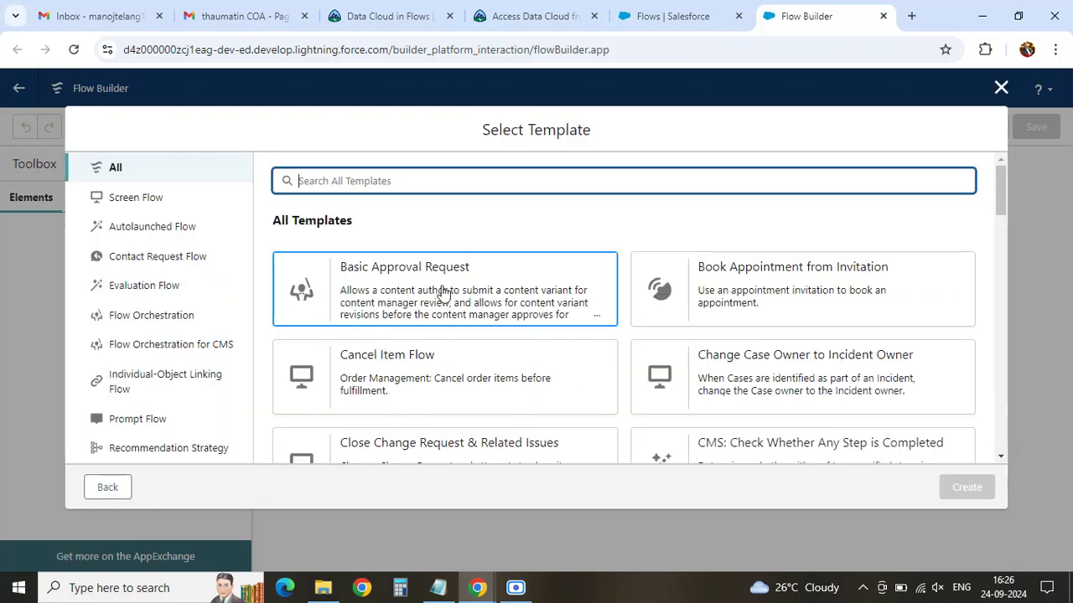
pyautogui.click(107, 486)
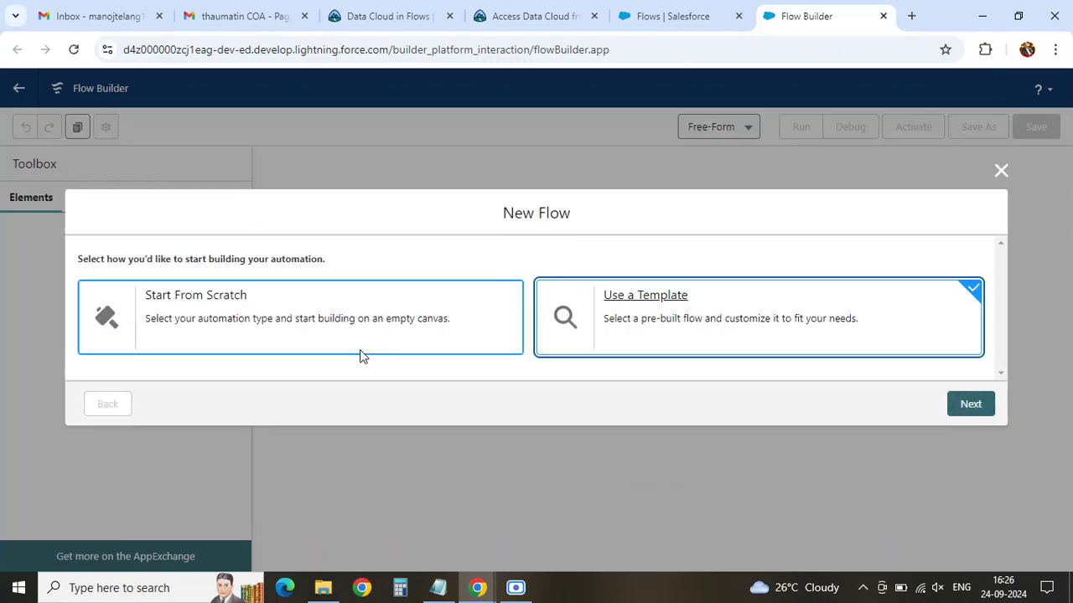
# - Create a Record-Triggered Flow from scratch
pyautogui.click(296, 333)
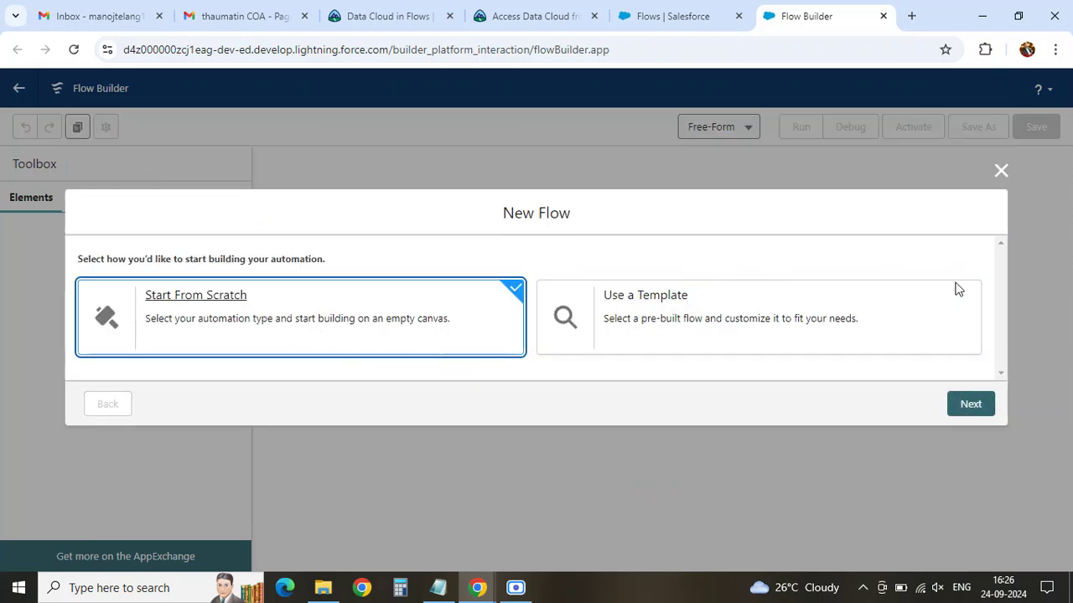
pyautogui.click(970, 405)
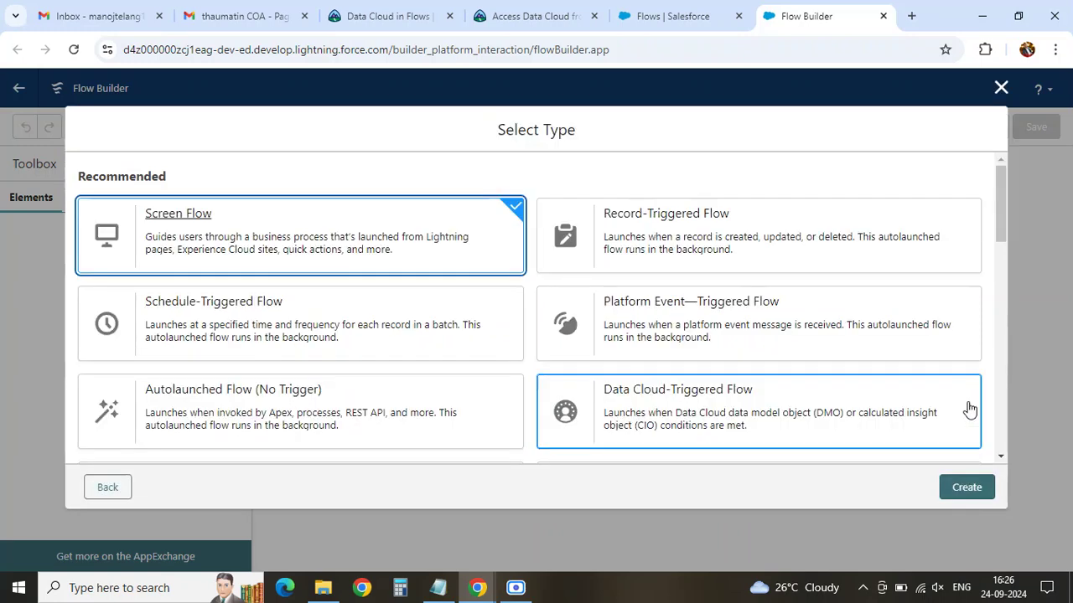
pyautogui.click(686, 236)
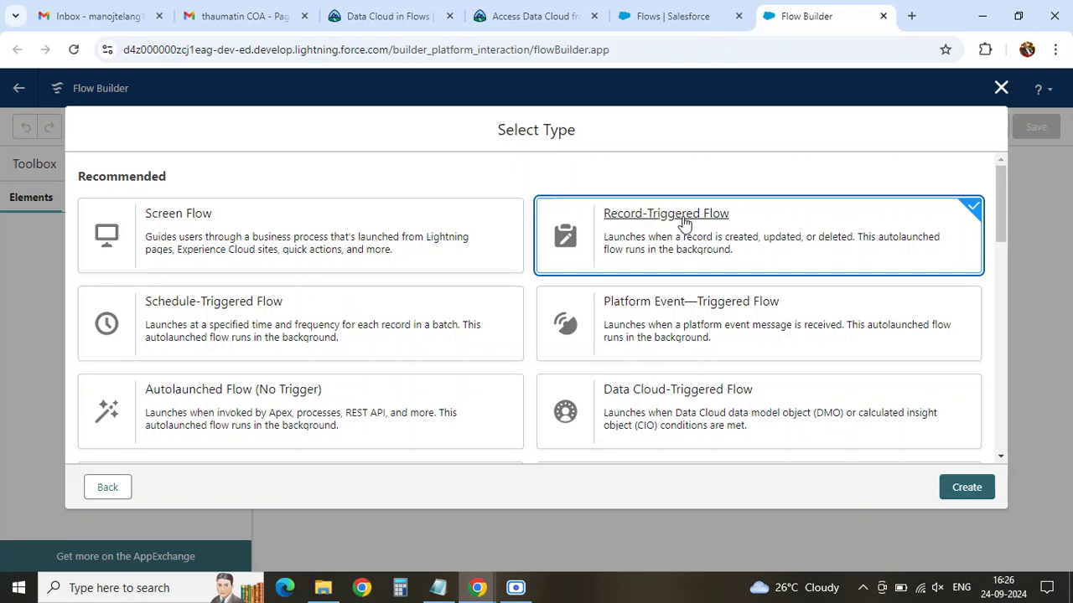
pyautogui.click(963, 492)
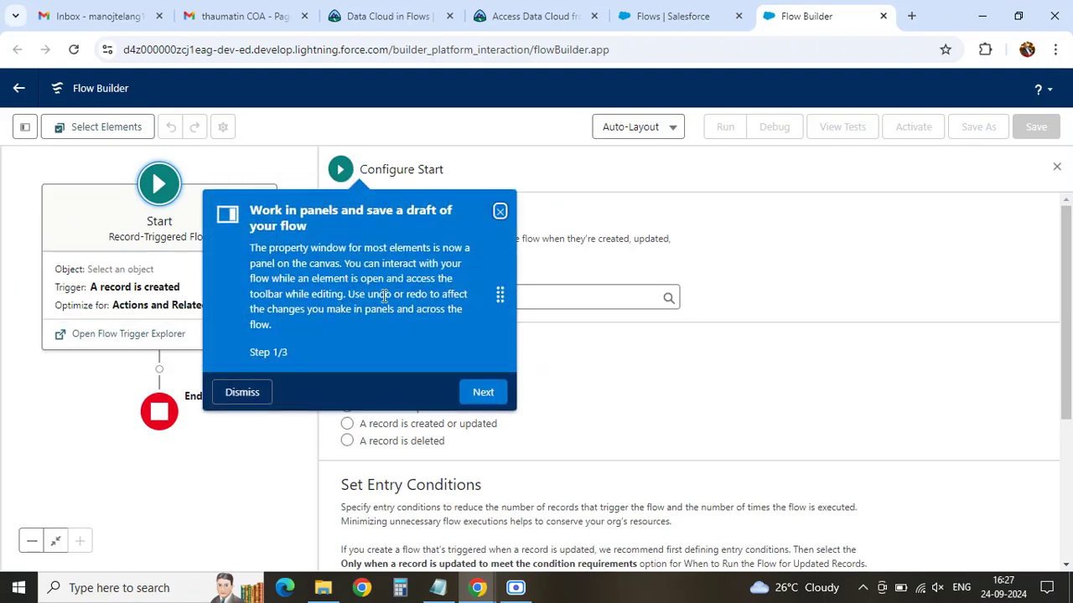
# - Dismiss the walkthrough tip and set the flow's triggering object to Guest Review
pyautogui.click(499, 212)
pyautogui.click(413, 295)
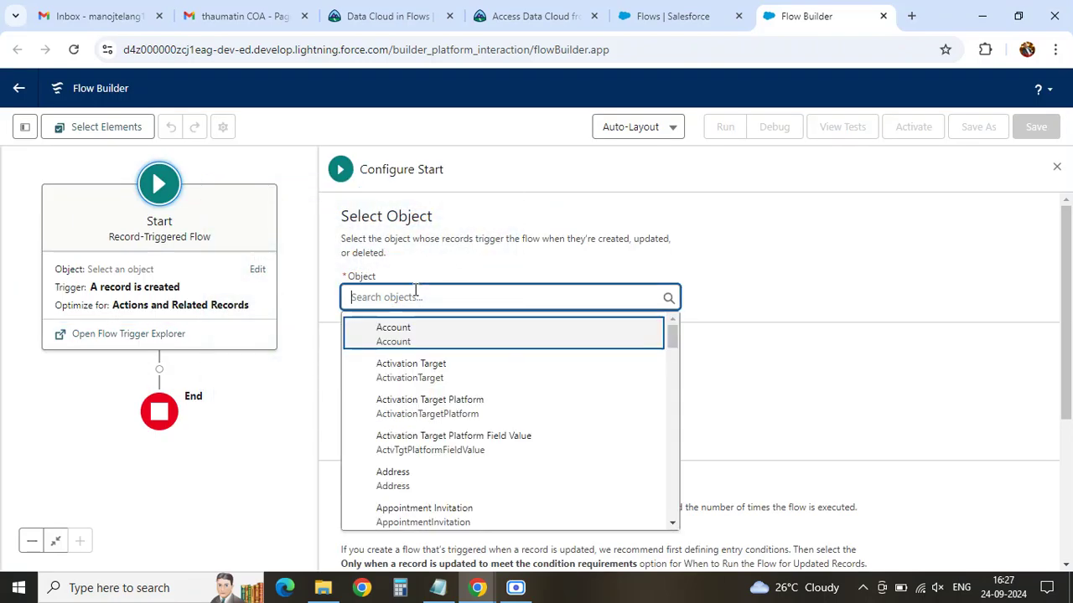
pyautogui.write('Guest Review')
pyautogui.click(413, 327)
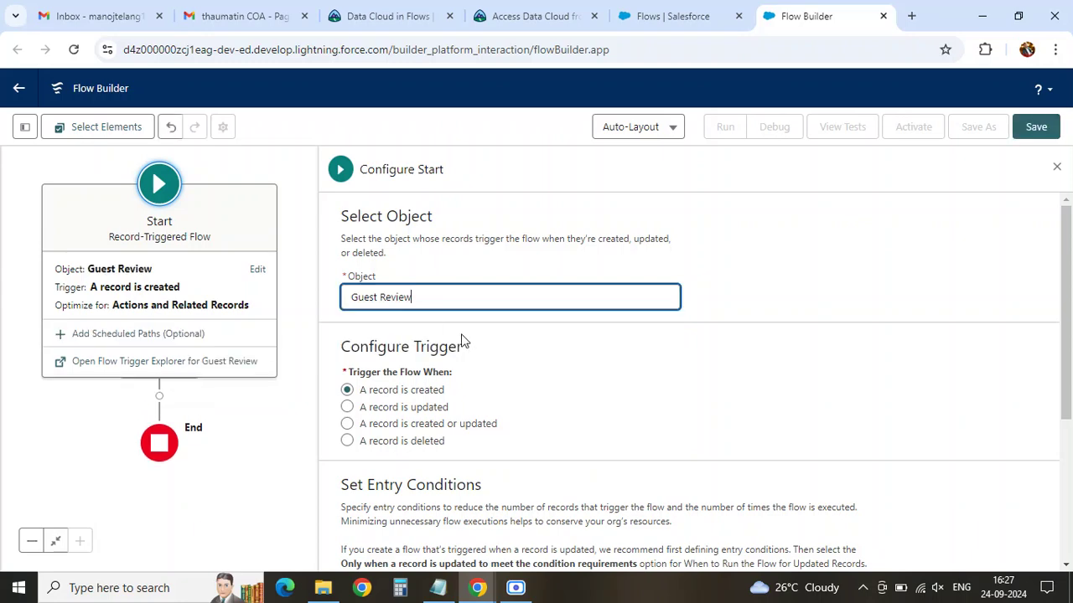
# - Place Flow Builder's browser tab beside the challenge and compare the required trigger, condition requirements and field with the start configuration
pyautogui.click(563, 16)
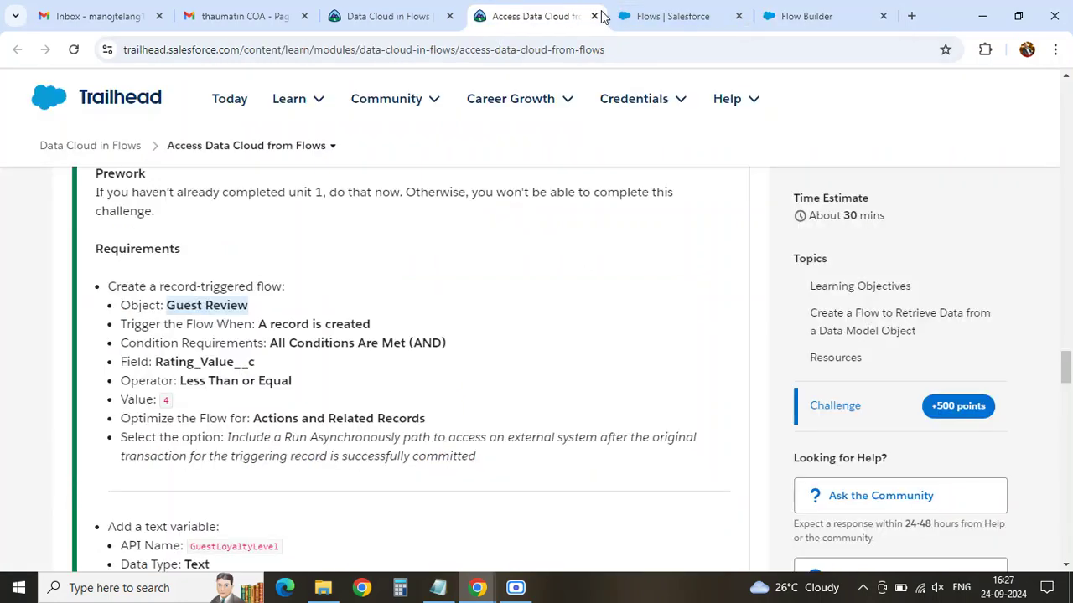
pyautogui.moveTo(803, 16); pyautogui.dragTo(678, 15)
pyautogui.click(540, 16)
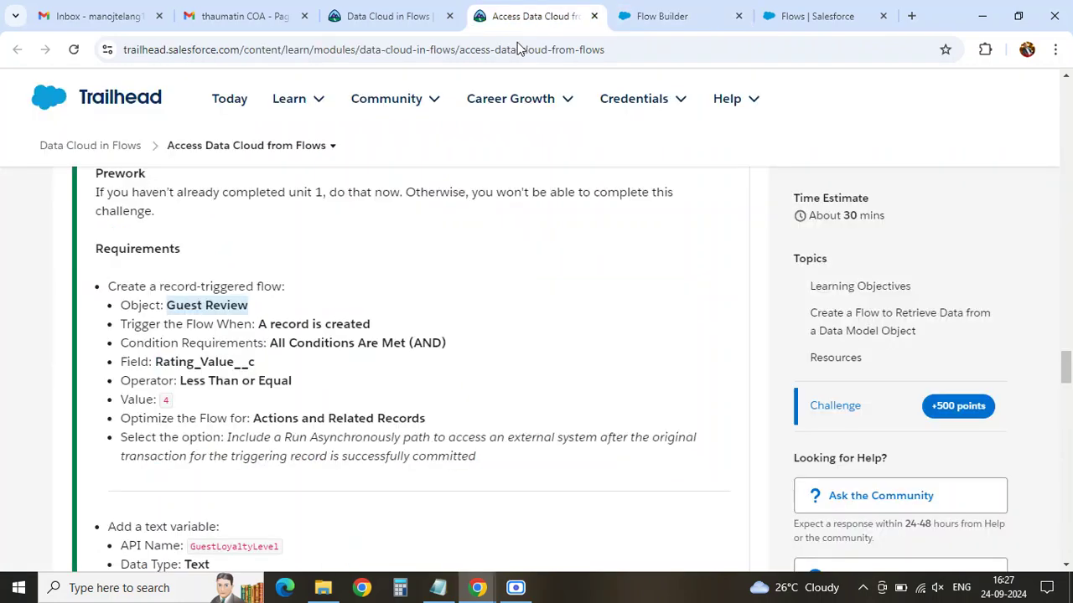
pyautogui.moveTo(259, 328); pyautogui.dragTo(379, 329)
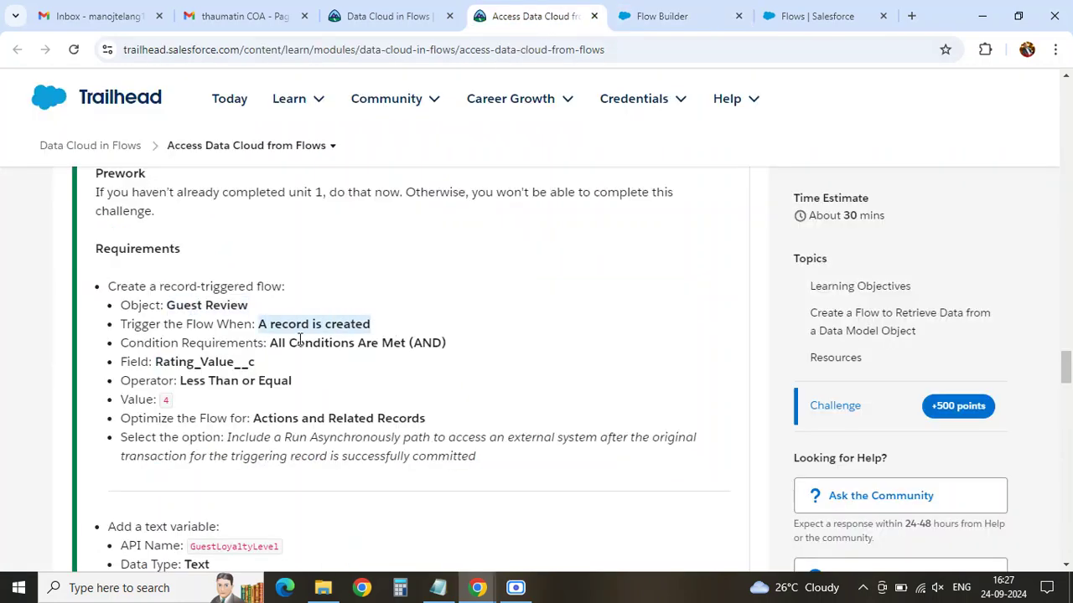
pyautogui.moveTo(270, 343); pyautogui.dragTo(453, 344)
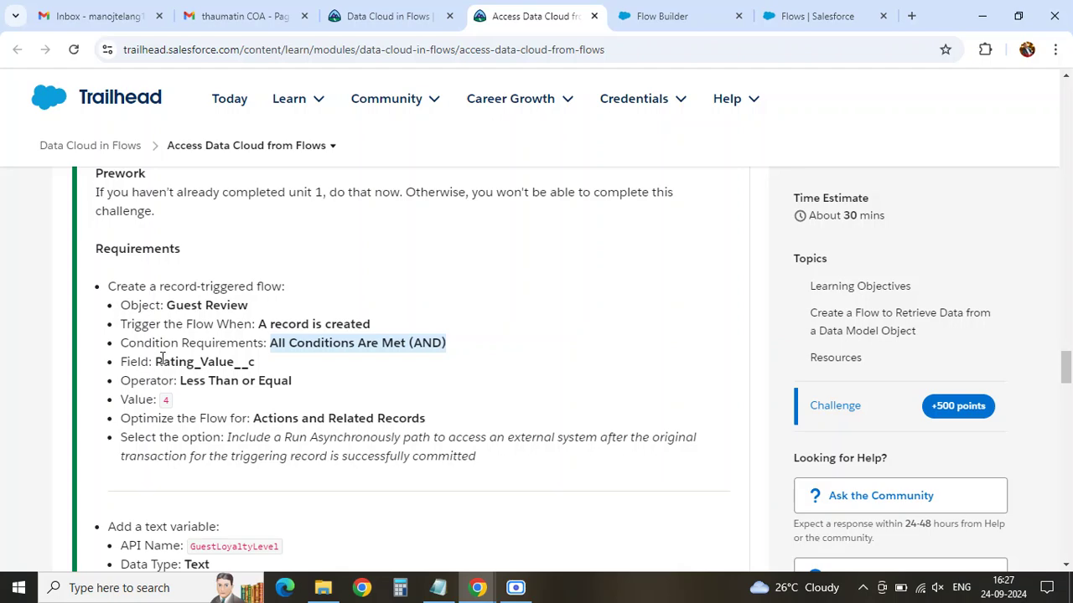
pyautogui.moveTo(157, 362); pyautogui.dragTo(258, 363)
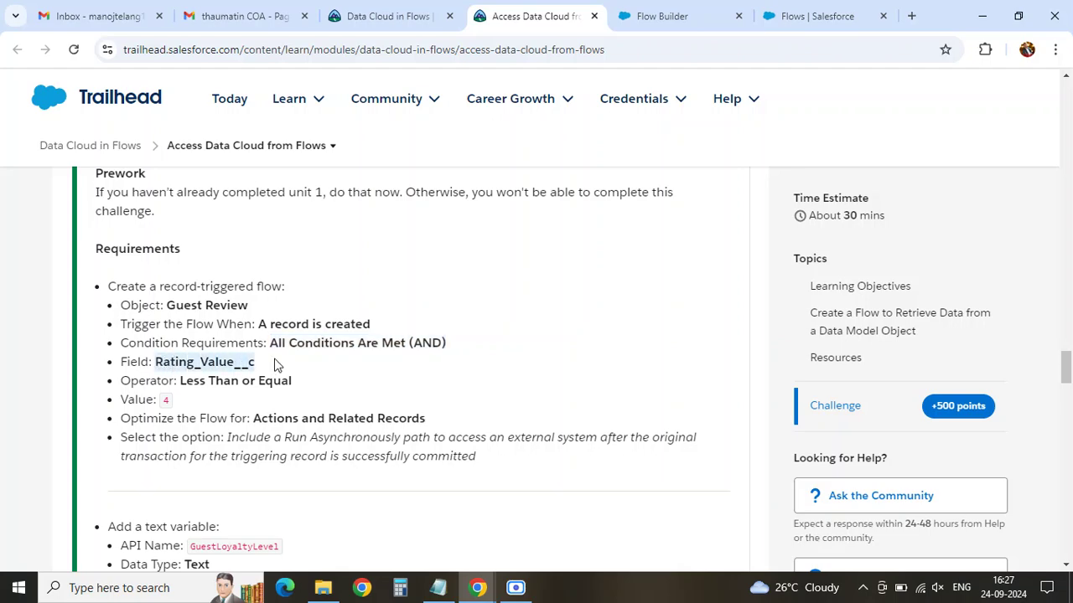
pyautogui.click(636, 16)
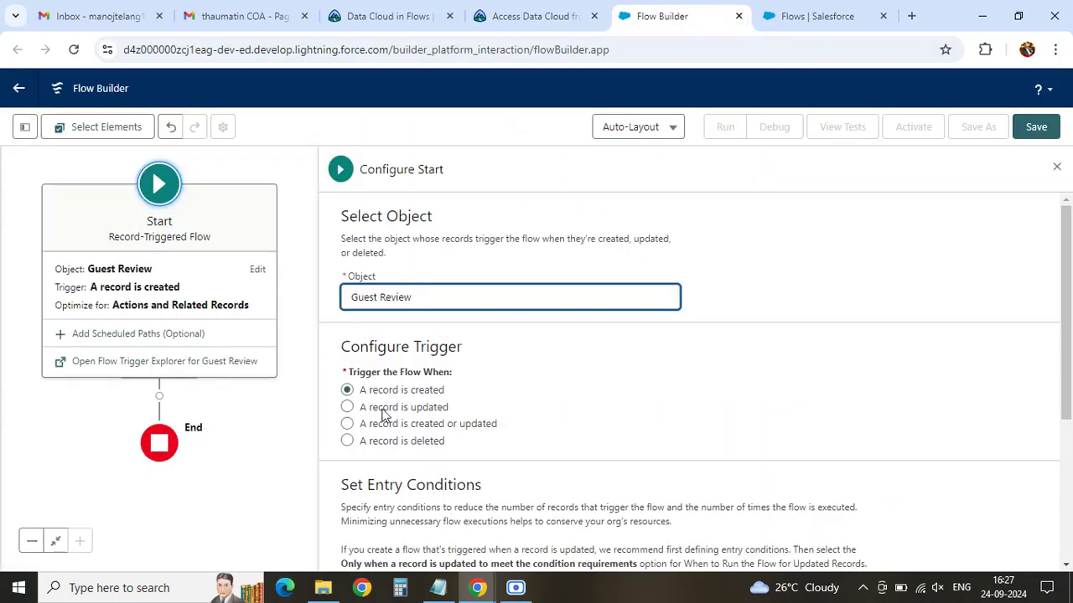
pyautogui.scroll(-3, 369, 486)
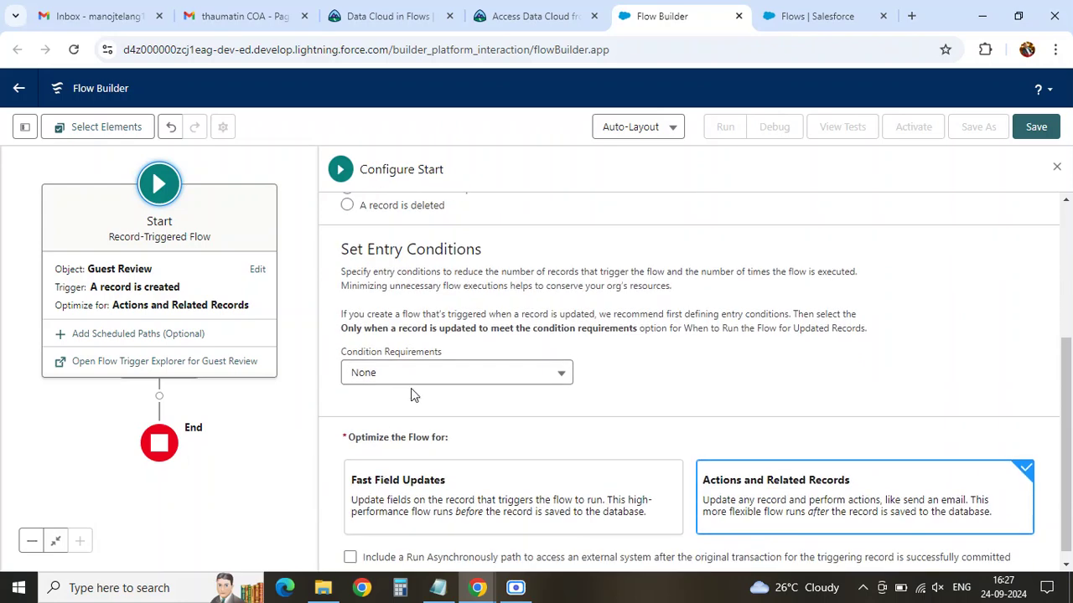
# - Set the entry condition requirements to All Conditions Are Met (AND) and choose Rating_Value__c as the condition field
pyautogui.click(413, 373)
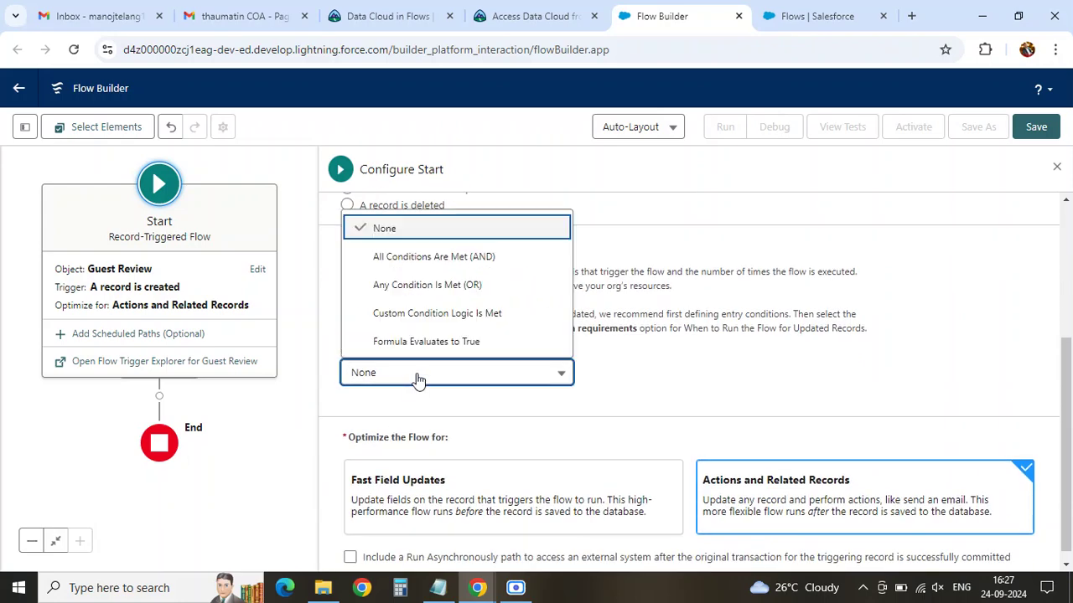
pyautogui.click(466, 259)
pyautogui.click(405, 437)
pyautogui.write('Rating_Value__c')
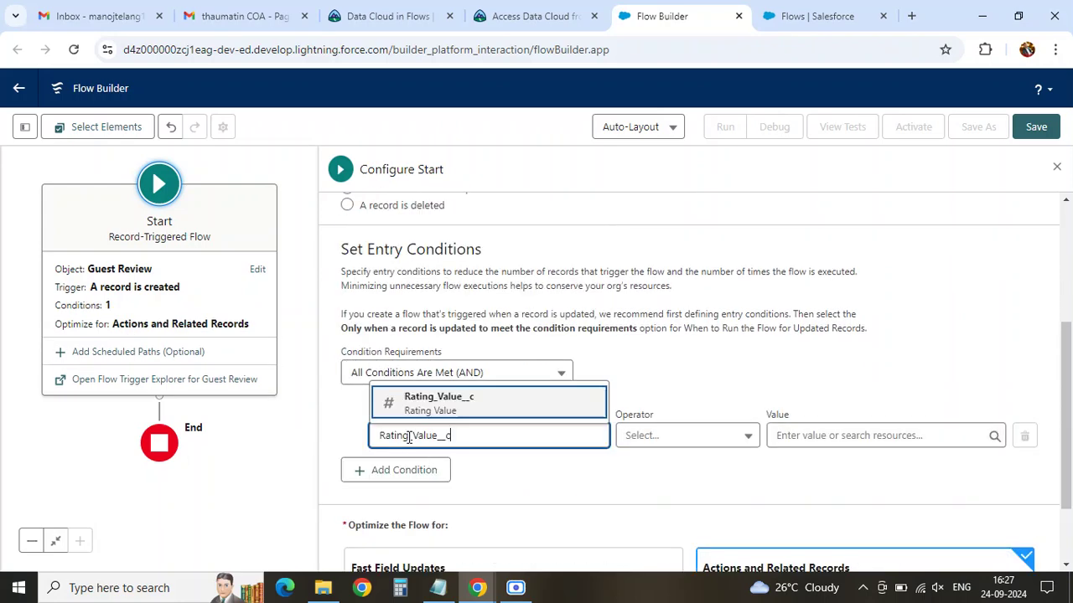
pyautogui.click(462, 409)
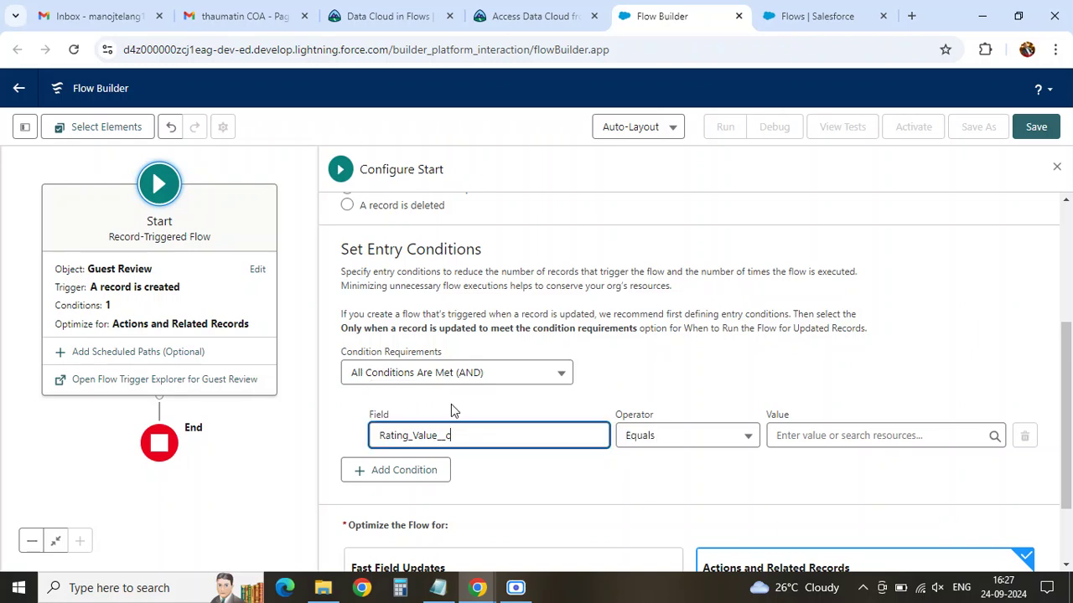
# - Check the operator in the challenge requirements and complete the Rating_Value__c condition with Less Than or Equal and value 4
pyautogui.click(524, 16)
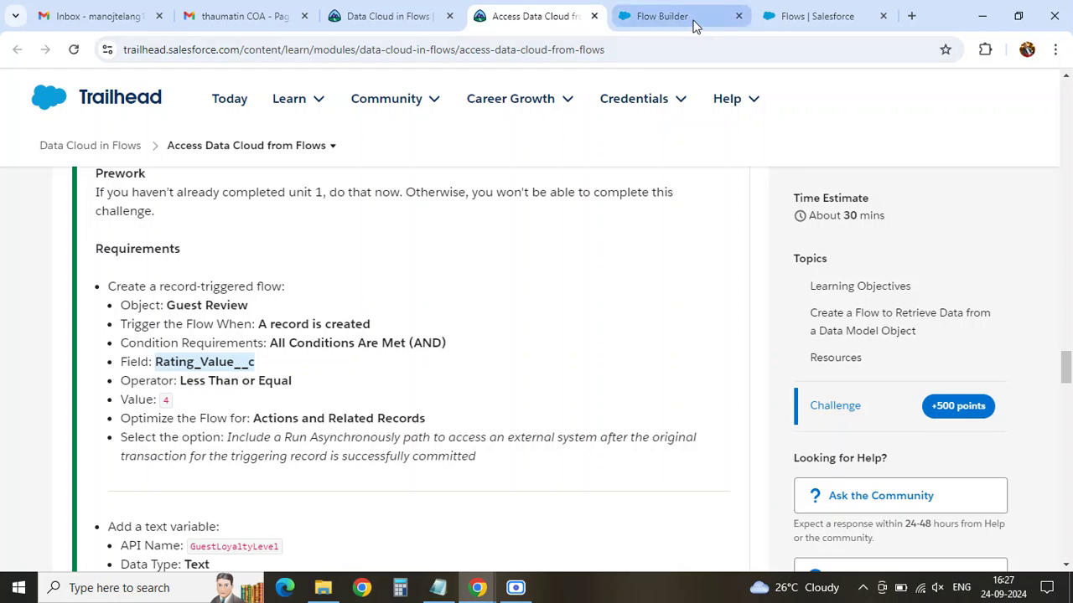
pyautogui.click(662, 16)
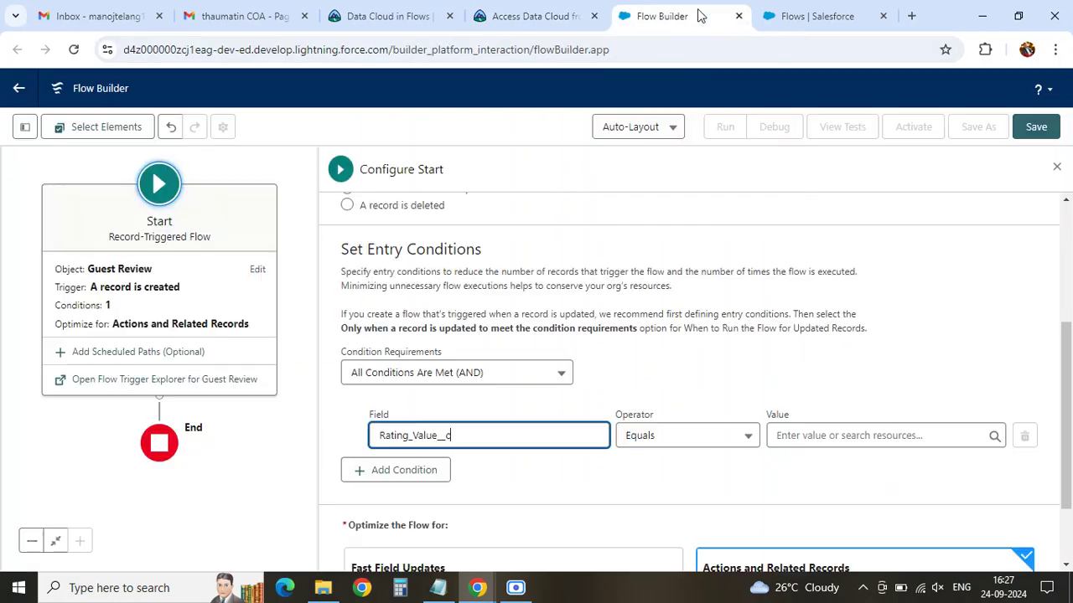
pyautogui.click(694, 437)
pyautogui.click(683, 367)
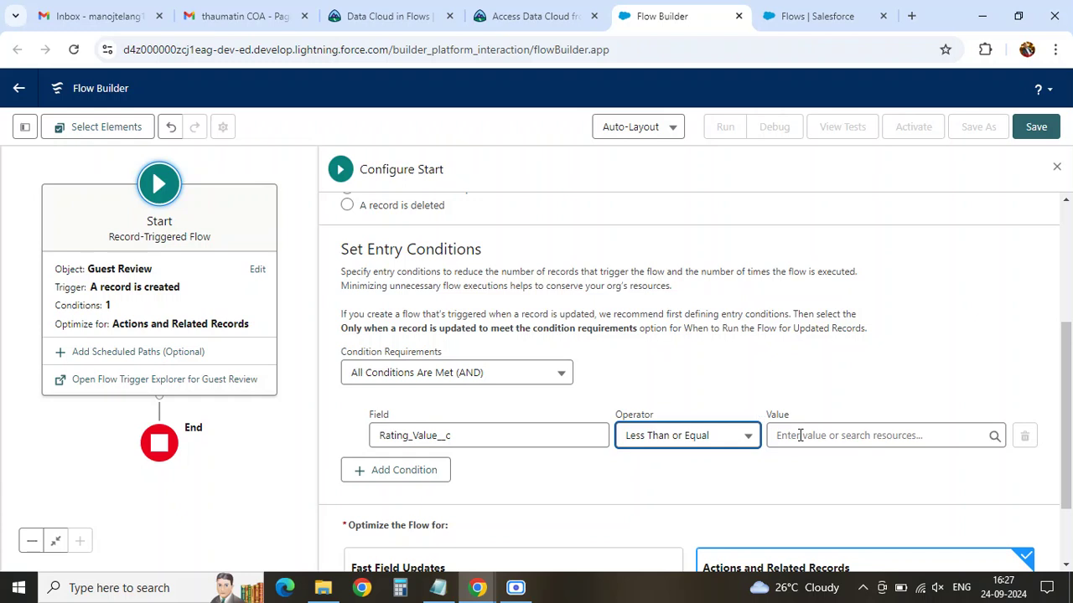
pyautogui.click(800, 431)
pyautogui.write('4')
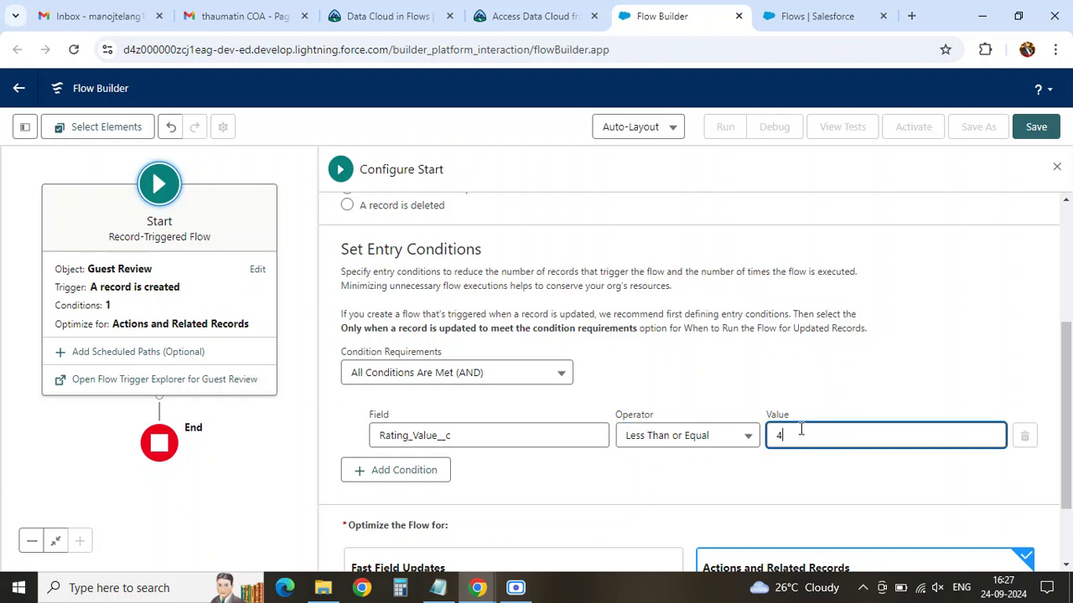
pyautogui.click(602, 501)
# - Check the optimization requirements in the challenge and include a Run Asynchronously path in the flow's start configuration
pyautogui.scroll(-2, 603, 500)
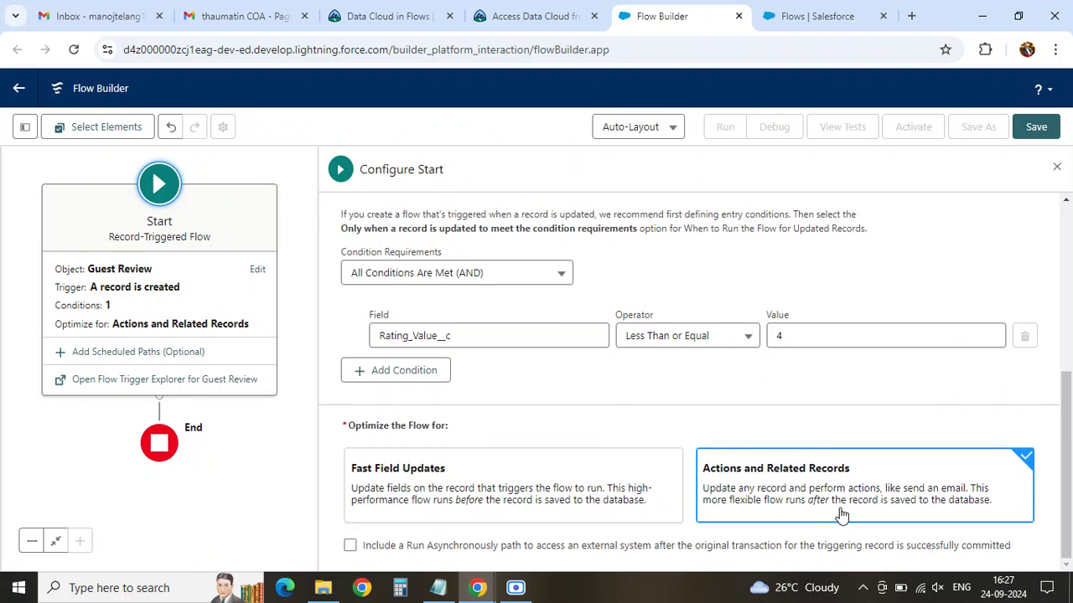
pyautogui.click(508, 13)
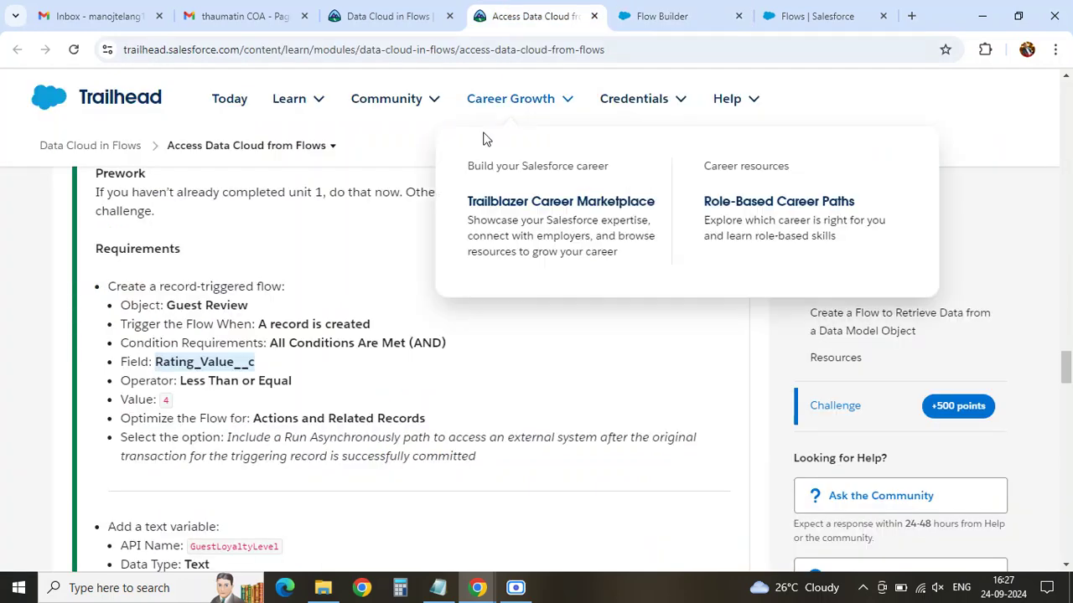
pyautogui.moveTo(124, 437); pyautogui.dragTo(204, 442)
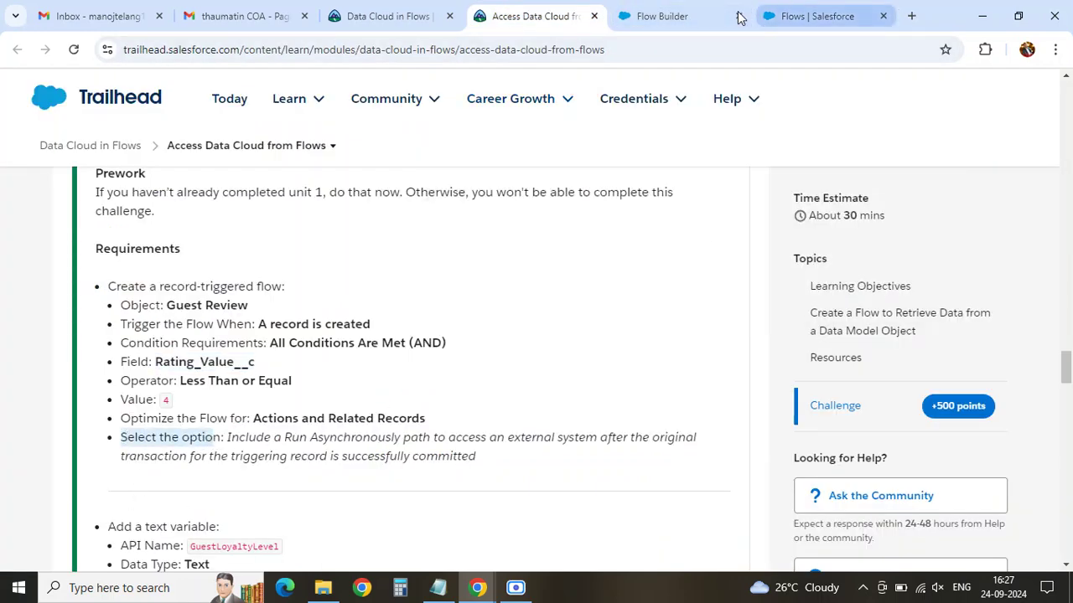
pyautogui.click(706, 25)
pyautogui.click(349, 546)
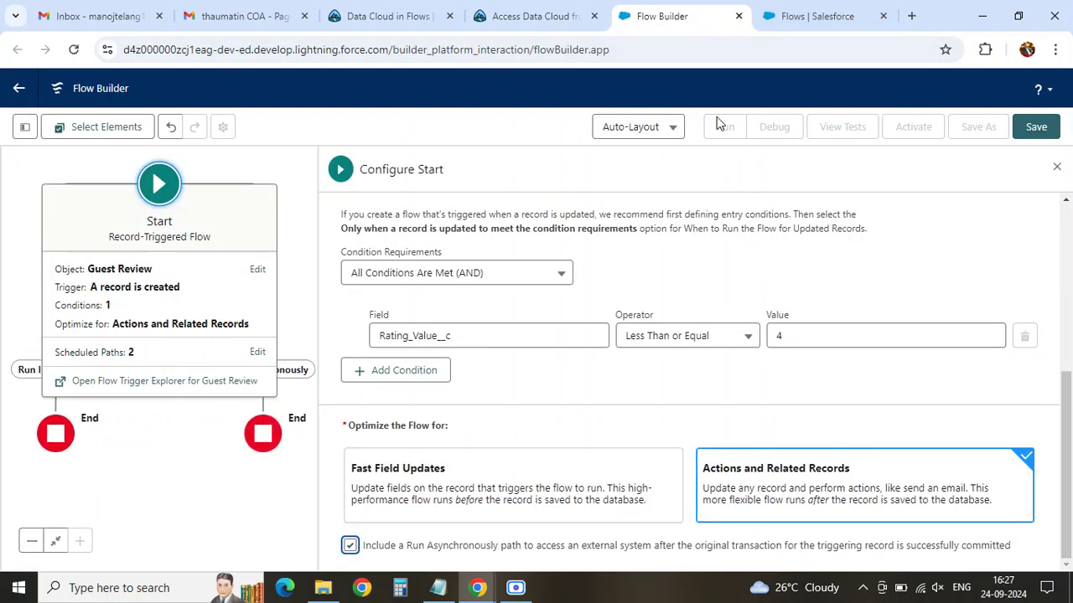
# - Copy the text variable's API name, GuestLoyaltyLevel, from the challenge requirements and return to the flow
pyautogui.click(553, 18)
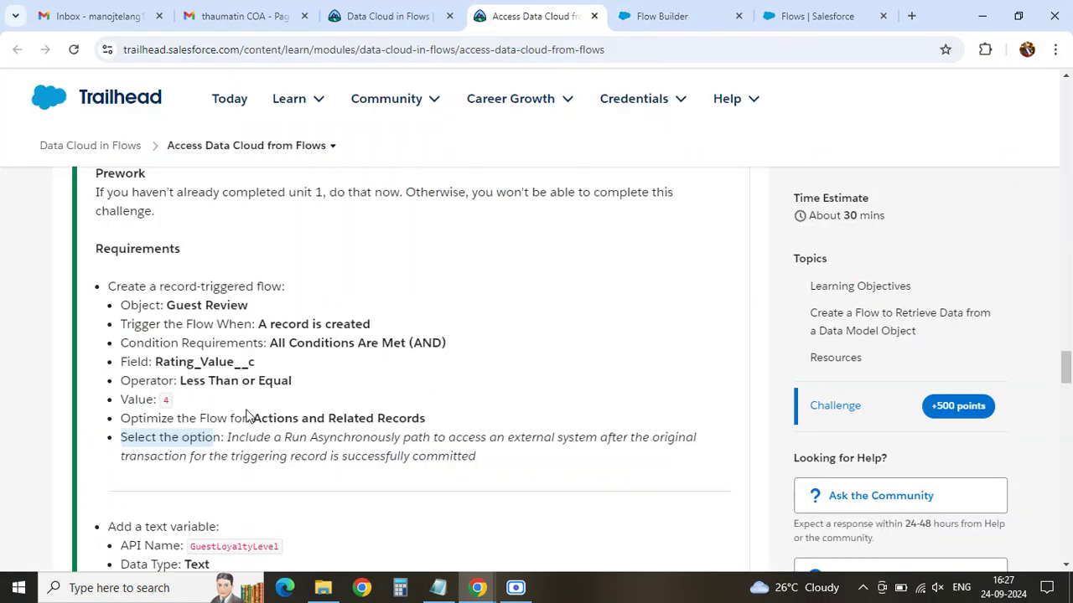
pyautogui.scroll(-3, 188, 383)
pyautogui.click(109, 290)
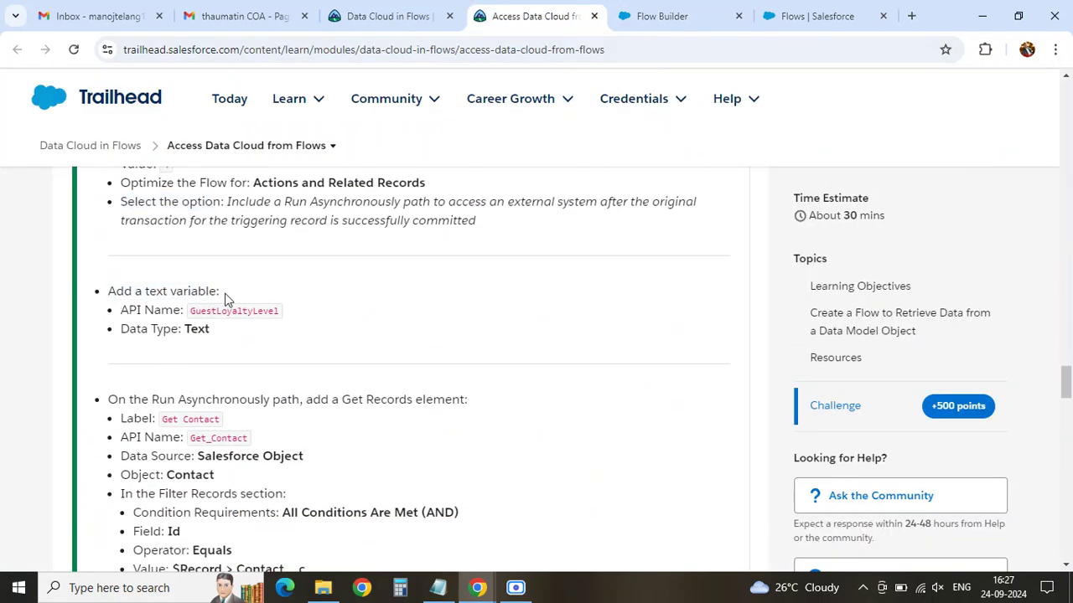
pyautogui.doubleClick(214, 309)
pyautogui.hotkey('ctrl', 'c')
pyautogui.click(645, 17)
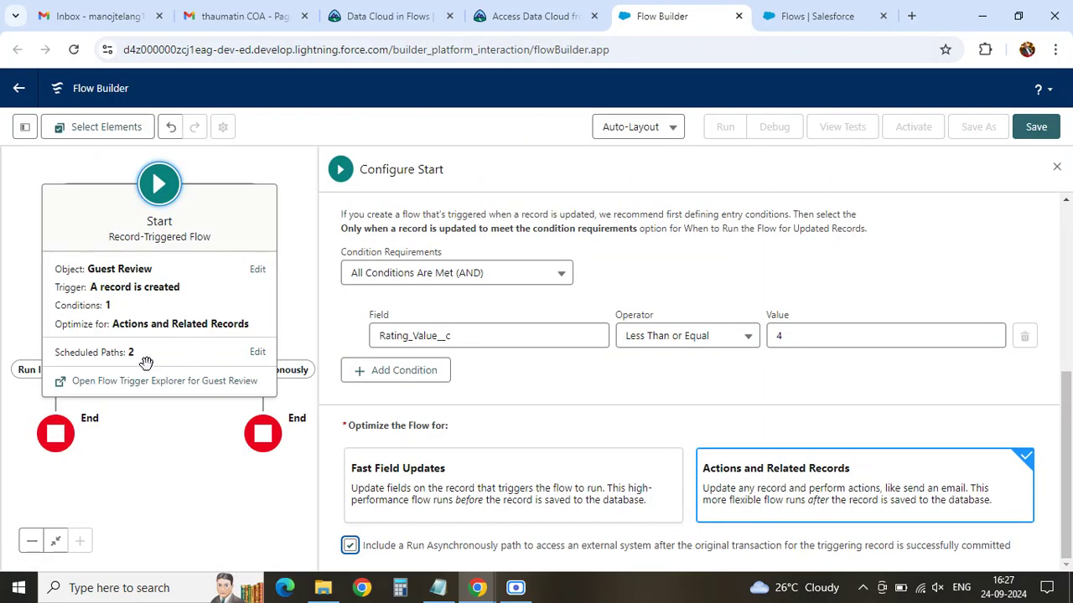
# - Close the start configuration and begin a new flow resource of type Variable
pyautogui.click(1055, 167)
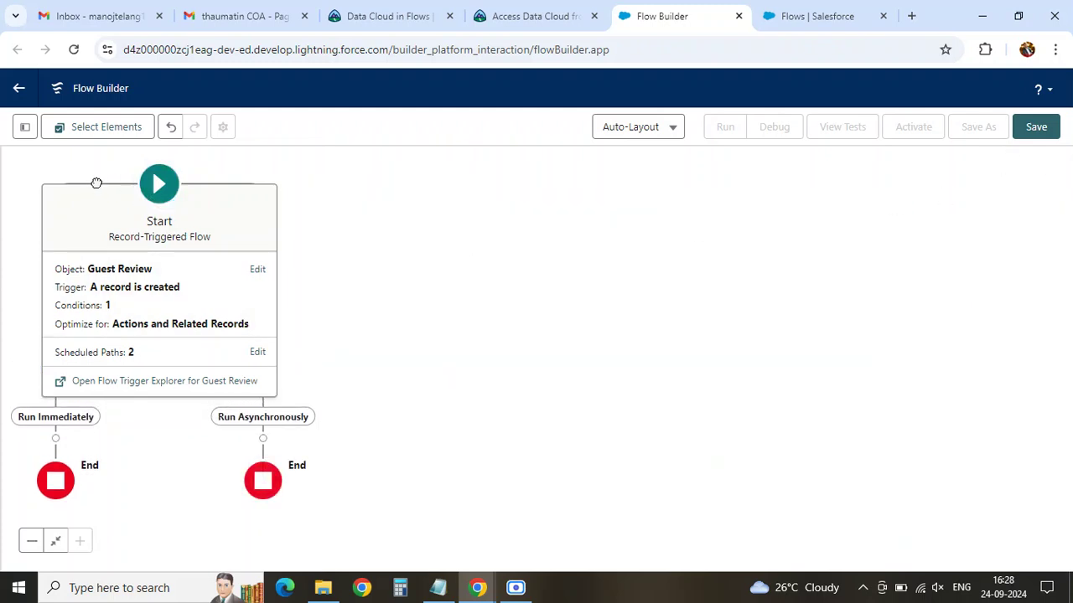
pyautogui.moveTo(101, 203); pyautogui.dragTo(510, 206)
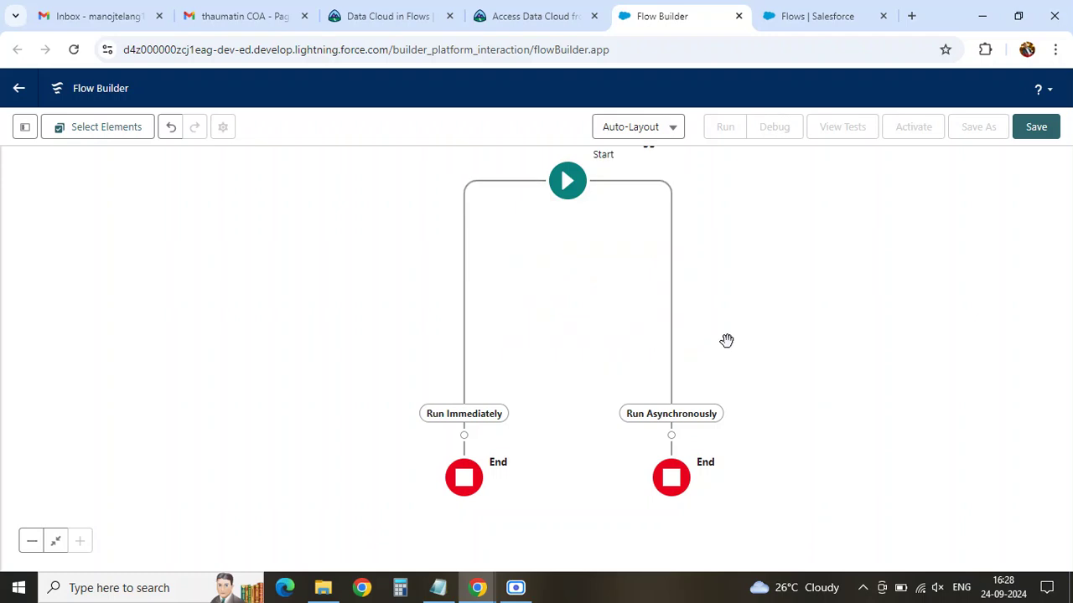
pyautogui.click(25, 126)
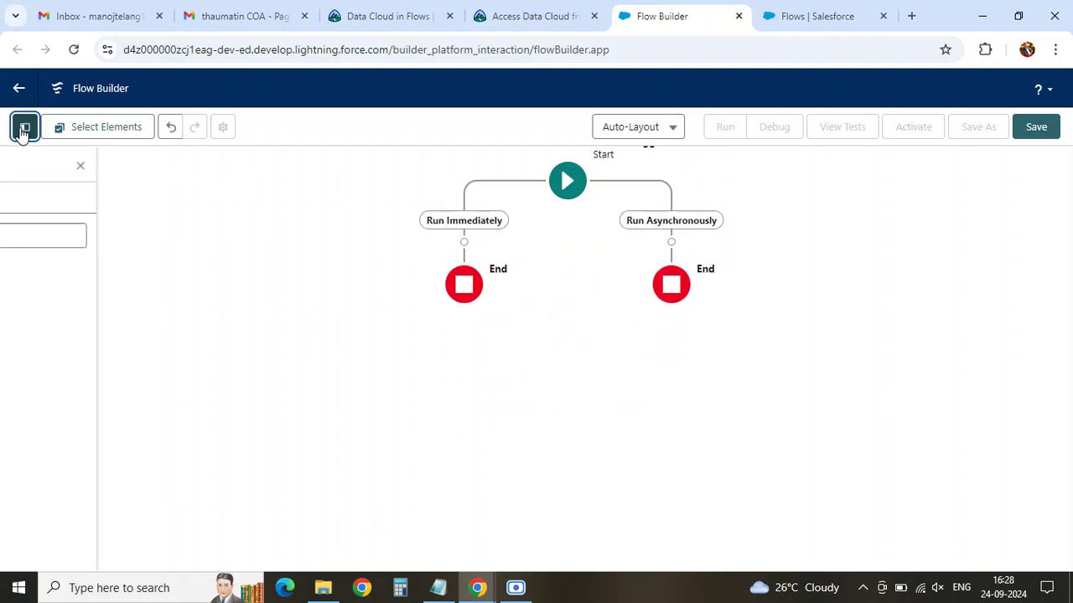
pyautogui.click(62, 272)
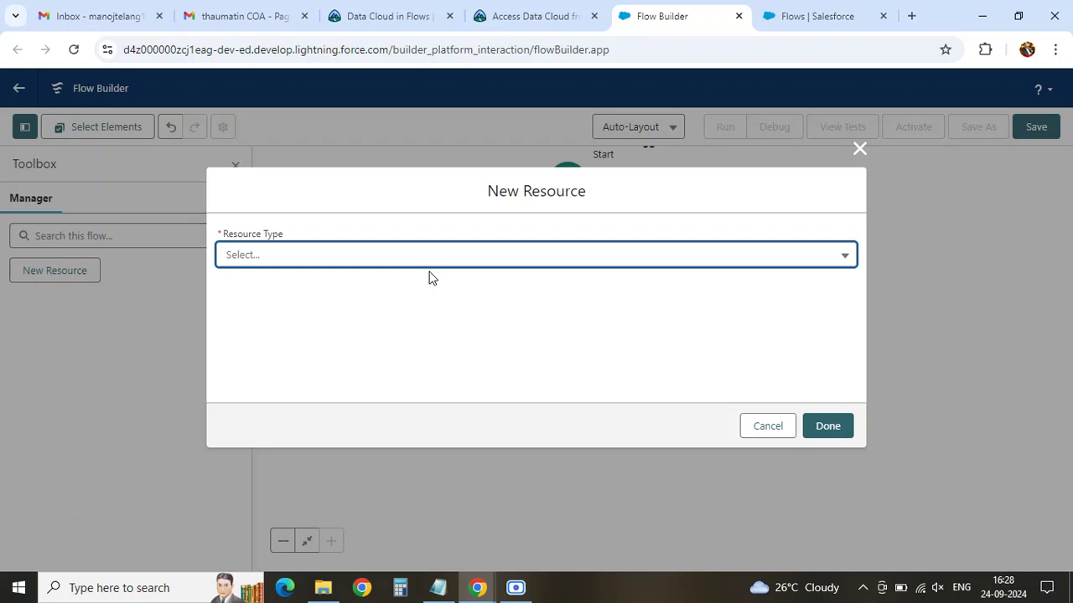
pyautogui.click(315, 293)
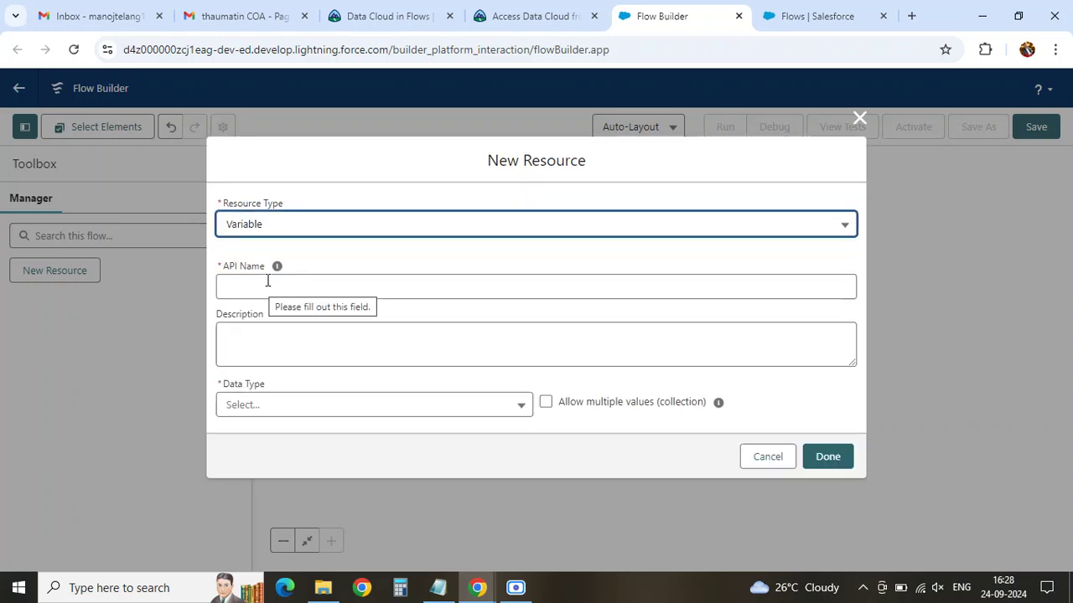
# - Give the variable the API name GuestLoyaltyLevel and data type Text, recheck it against the challenge, and create it
pyautogui.click(268, 281)
pyautogui.hotkey('ctrl', 'v')
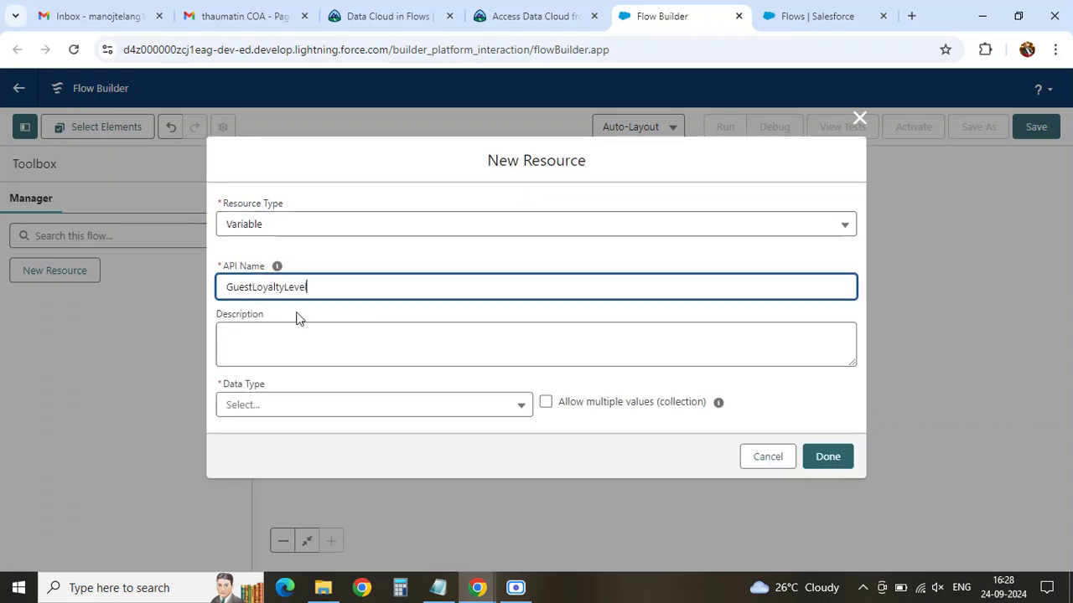
pyautogui.click(263, 405)
pyautogui.click(273, 193)
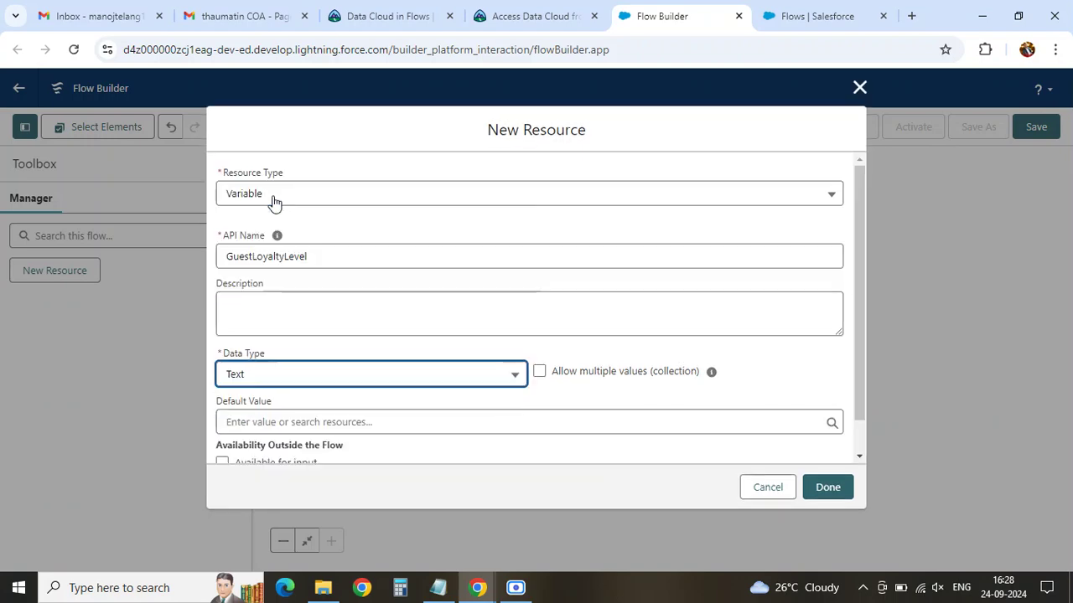
pyautogui.click(536, 16)
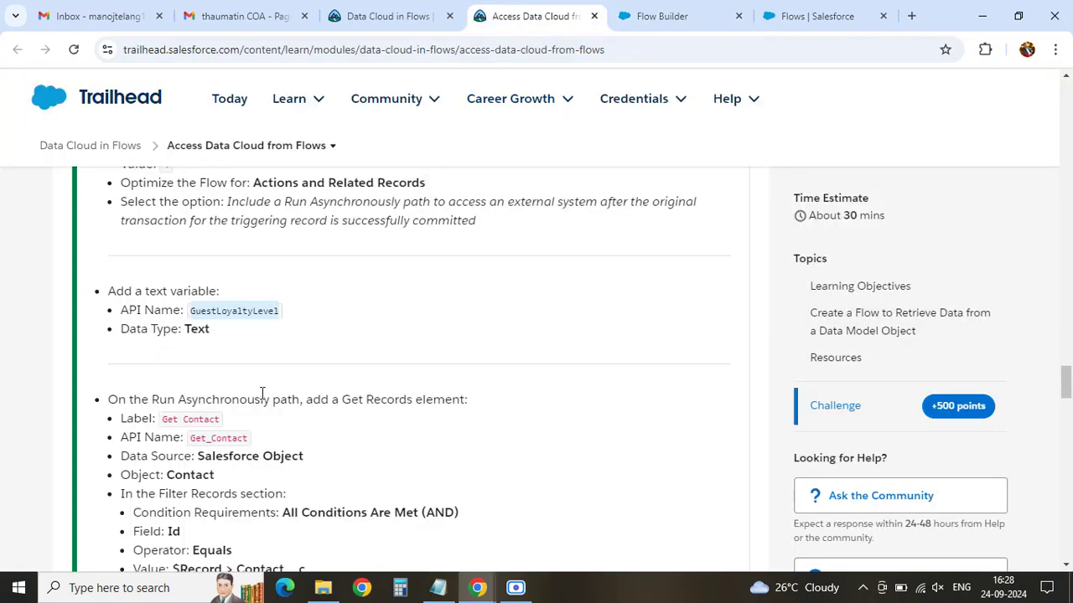
pyautogui.click(662, 15)
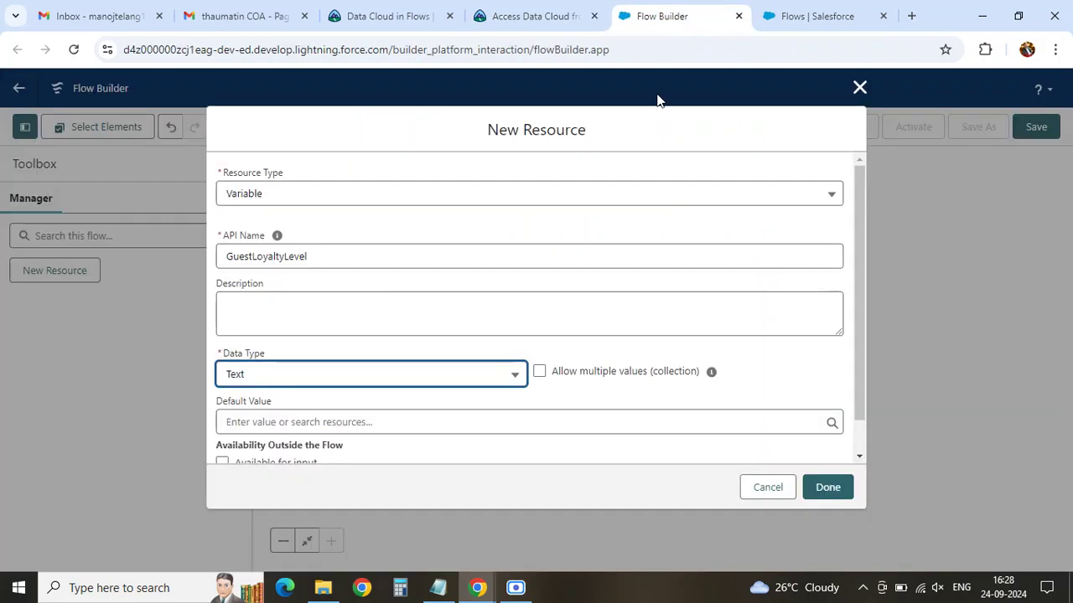
pyautogui.click(830, 487)
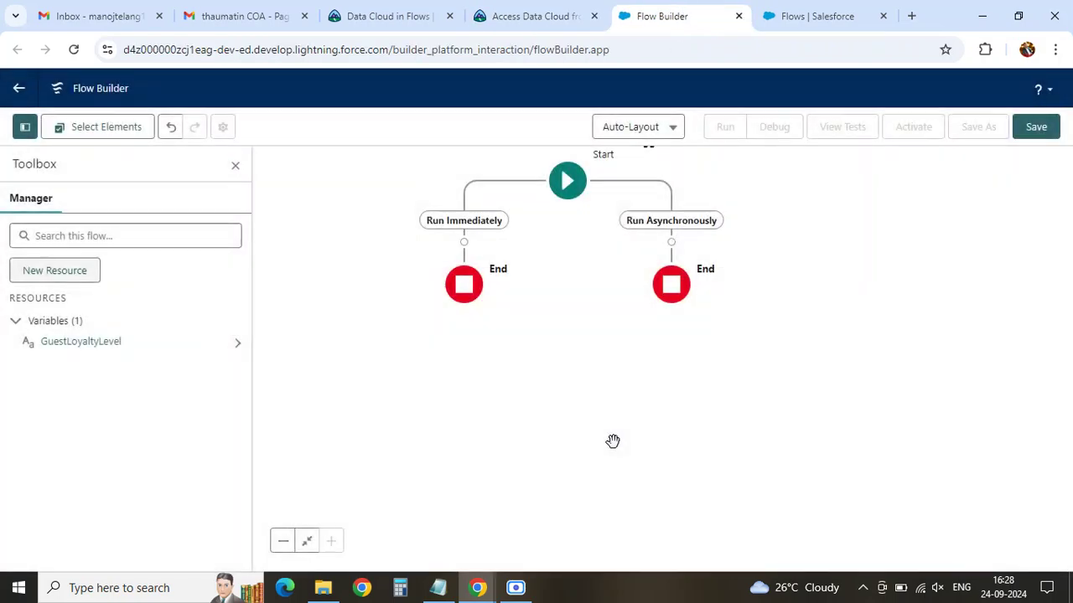
# - Review the first Get Records requirements in the challenge, copy the label Get Contact, and return to the flow
pyautogui.click(532, 16)
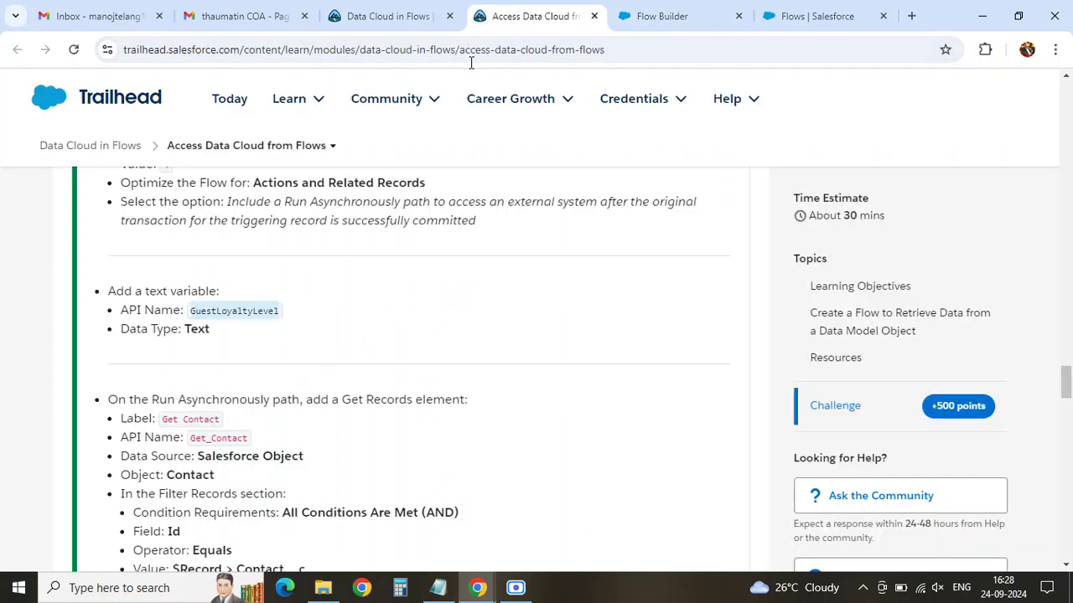
pyautogui.scroll(-2, 155, 265)
pyautogui.moveTo(109, 244); pyautogui.dragTo(467, 238)
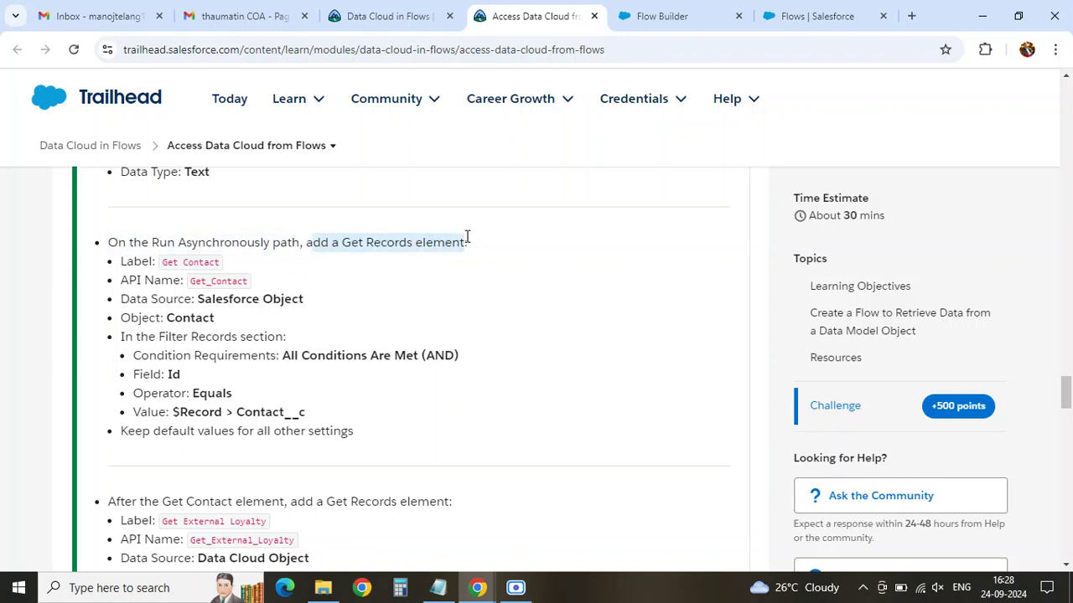
pyautogui.click(166, 261)
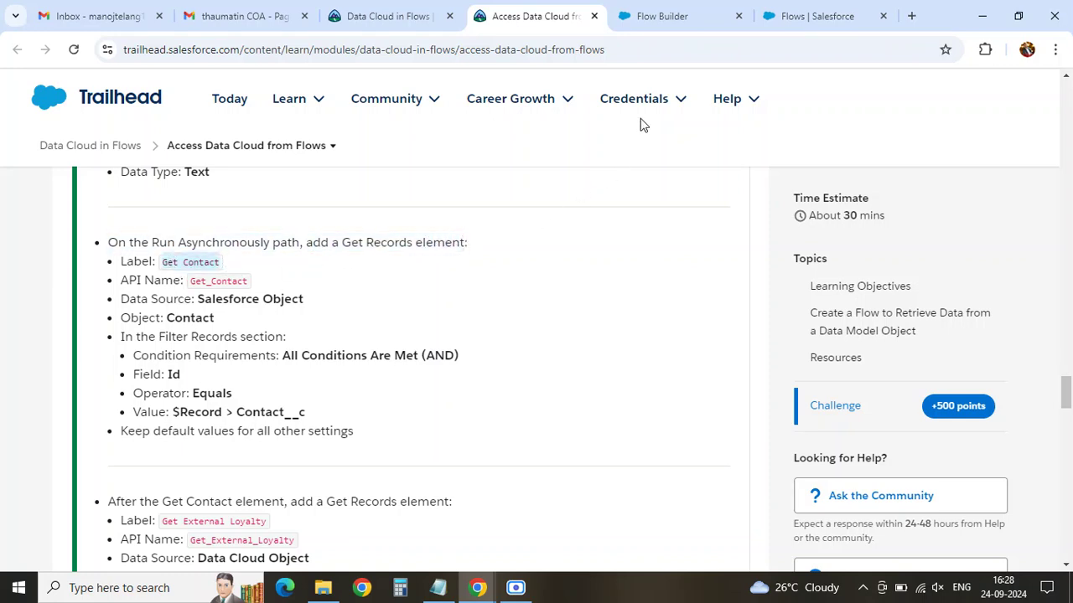
pyautogui.click(664, 16)
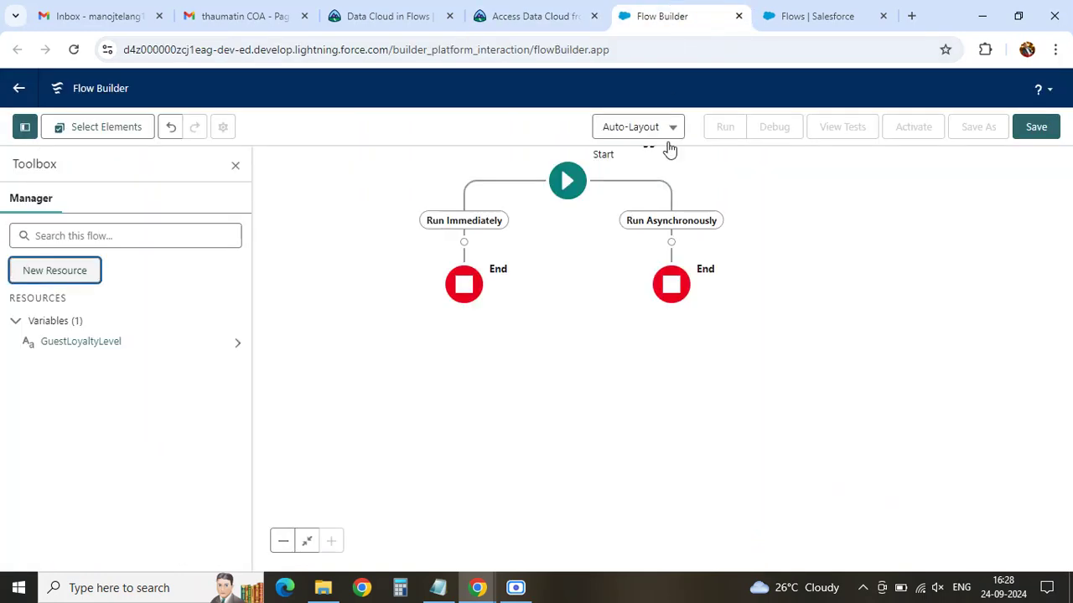
# - Add a Get Records element to the Run Asynchronously path
pyautogui.click(671, 242)
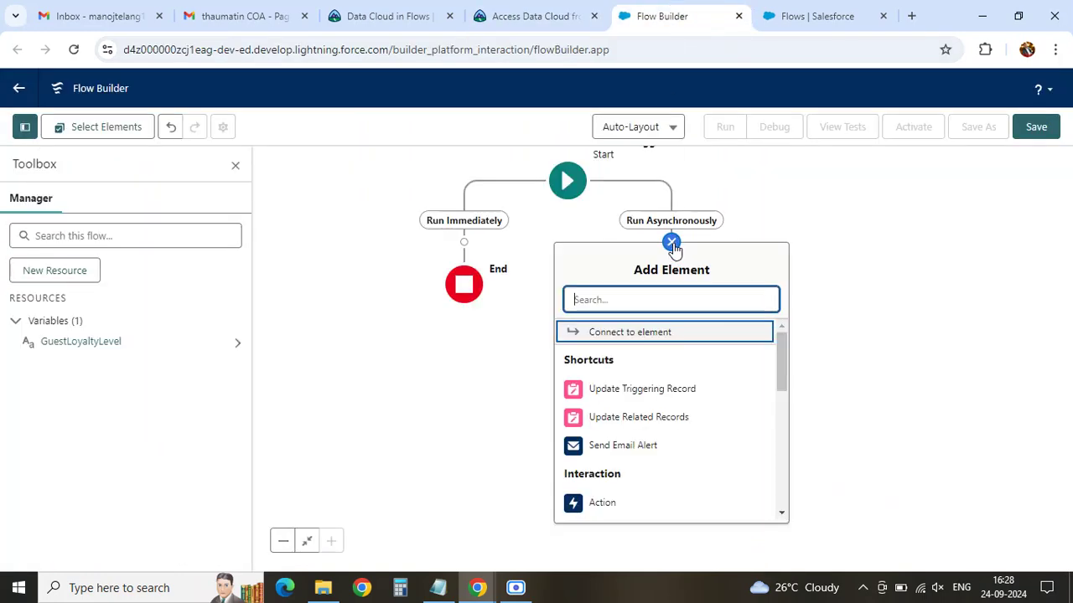
pyautogui.write('Get Contact')
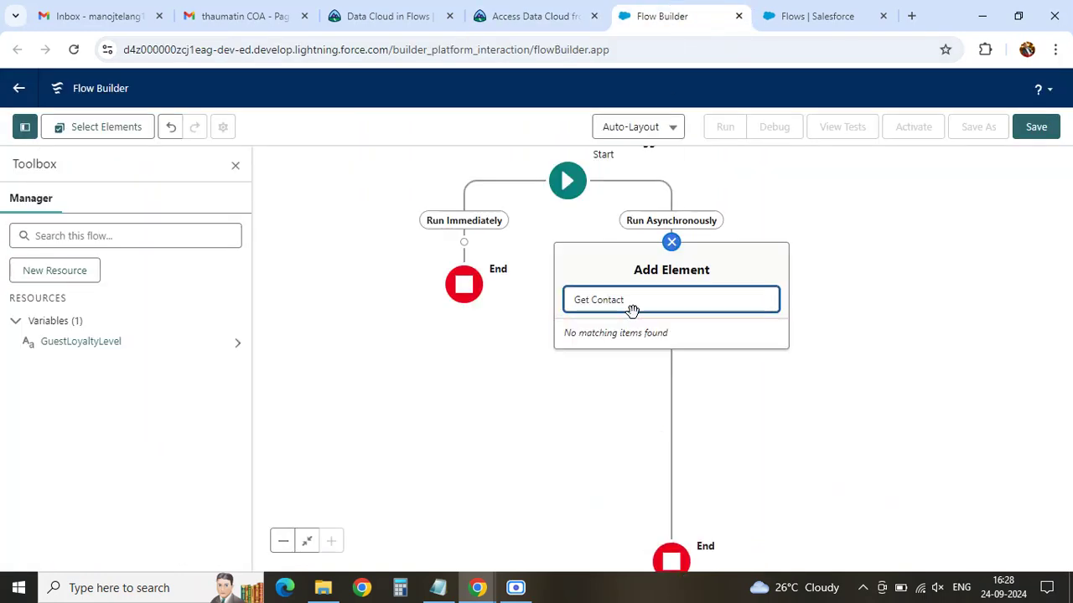
pyautogui.hotkey('ctrl', 'a')
pyautogui.press('BackSpace')
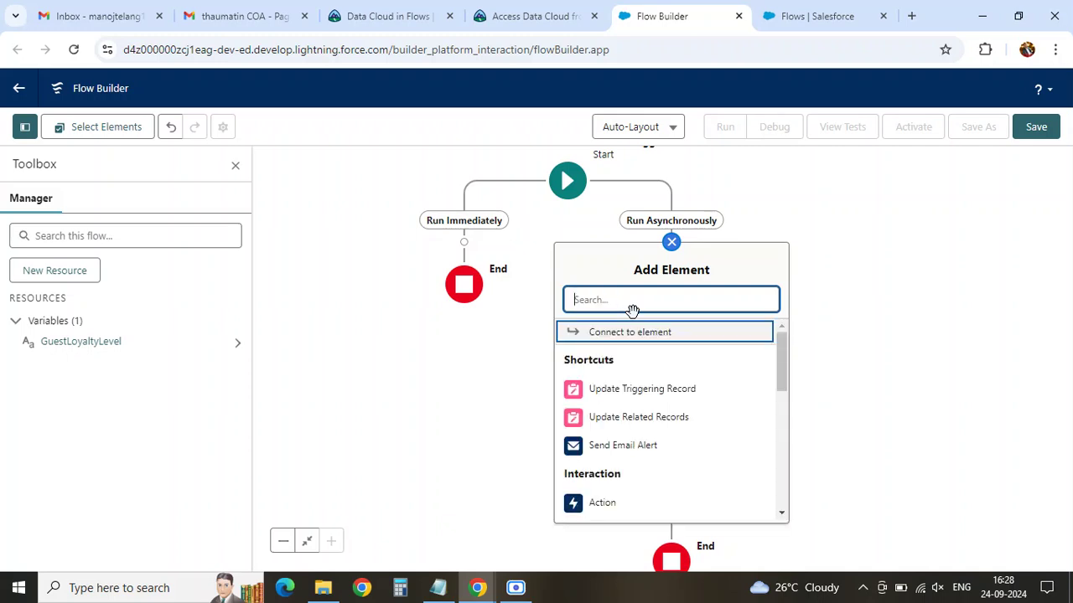
pyautogui.write('get')
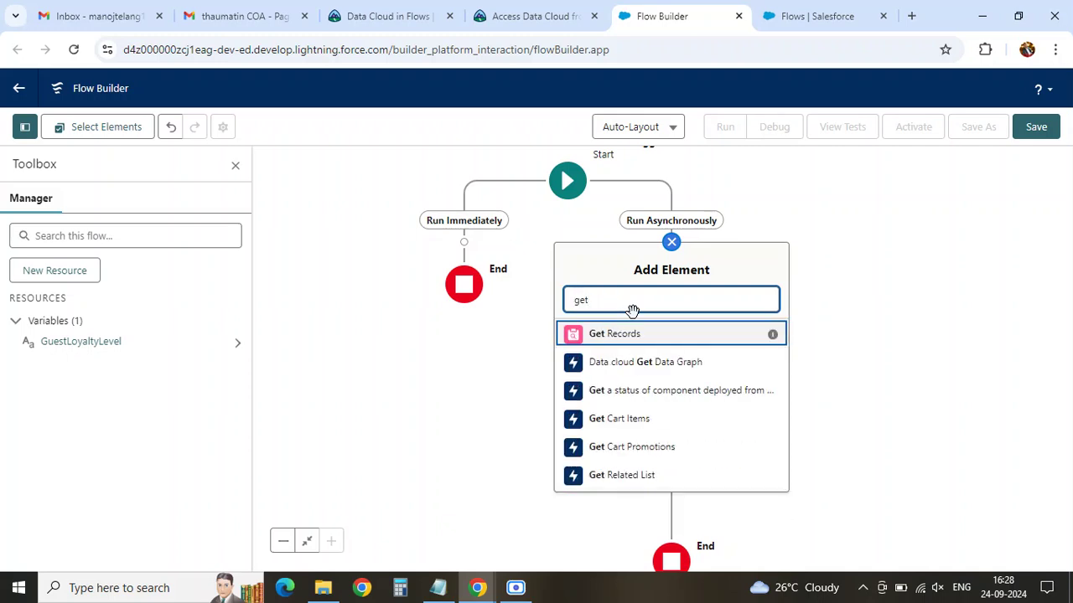
pyautogui.click(617, 340)
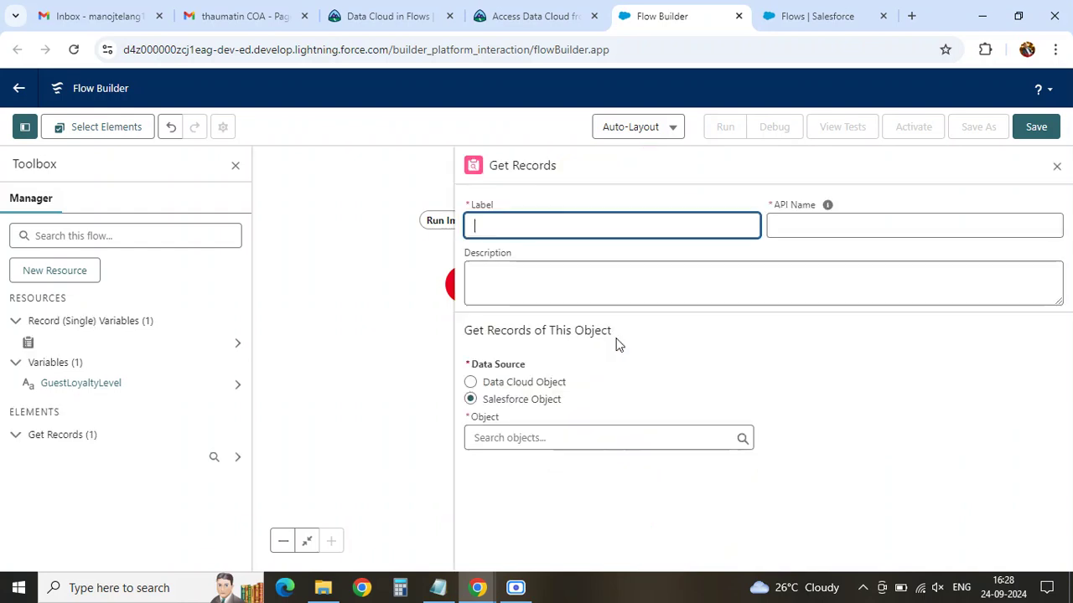
# - Label the Get Records element Get Contact and give it the API name Get_Contact
pyautogui.write('Get Contact')
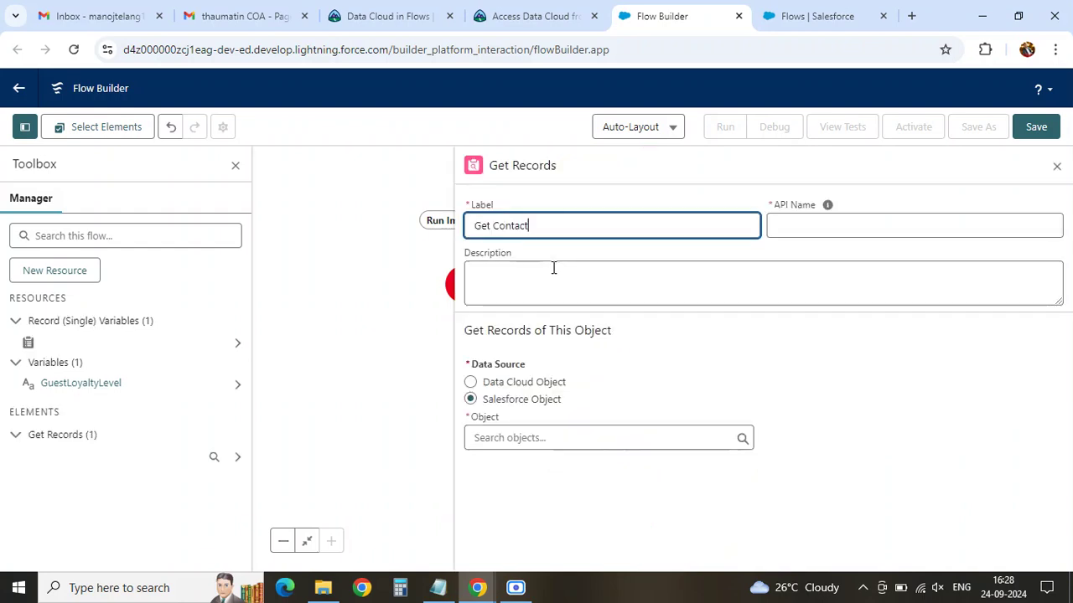
pyautogui.click(827, 205)
pyautogui.click(750, 285)
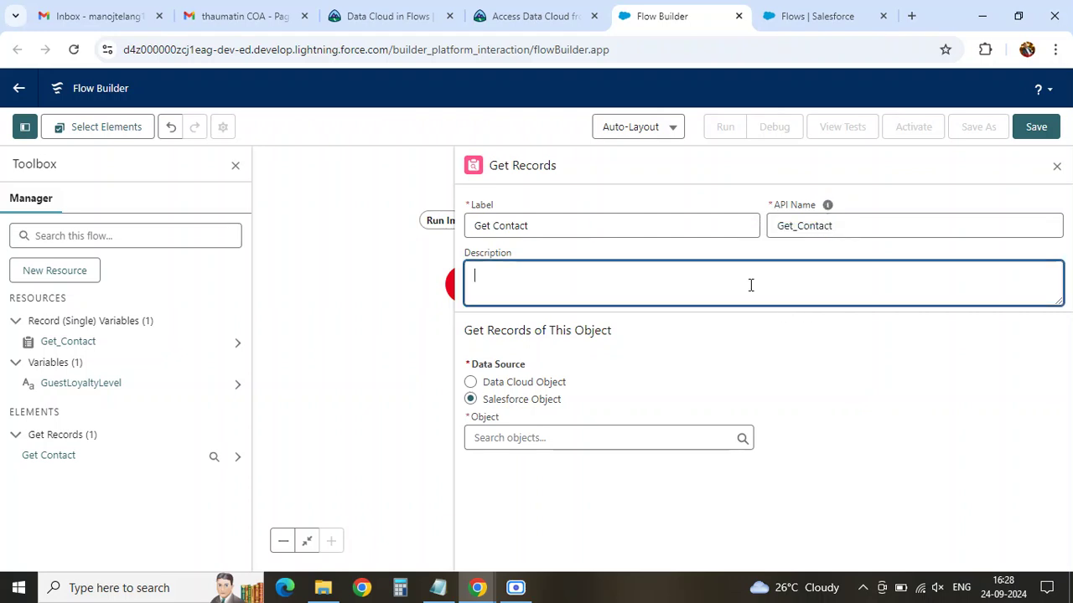
# - Check the required object in the Trailhead challenge and set the Get Contact element's object to Contact
pyautogui.click(578, 27)
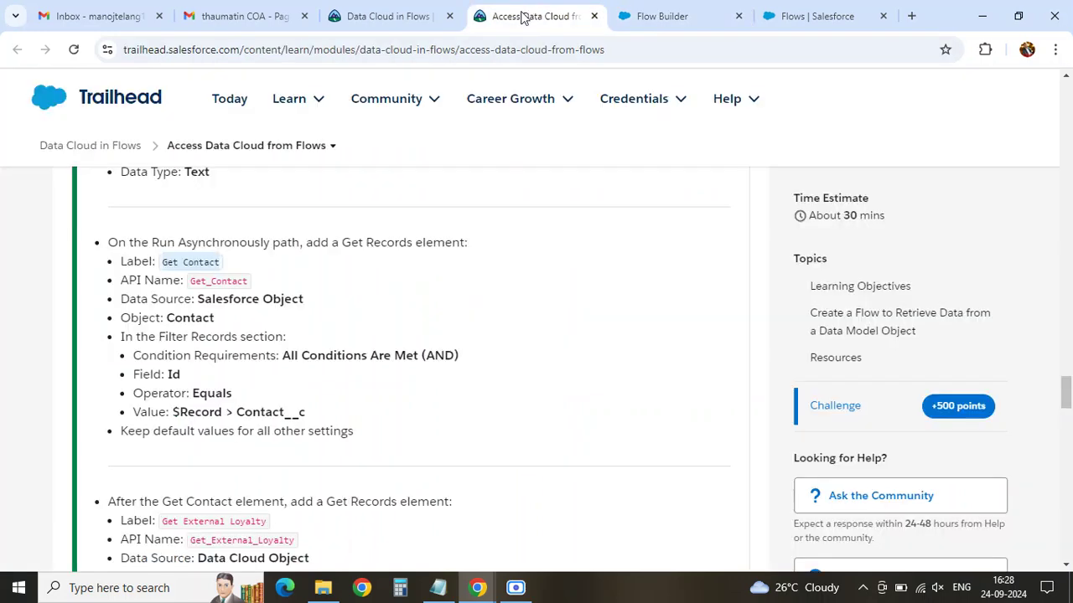
pyautogui.doubleClick(187, 319)
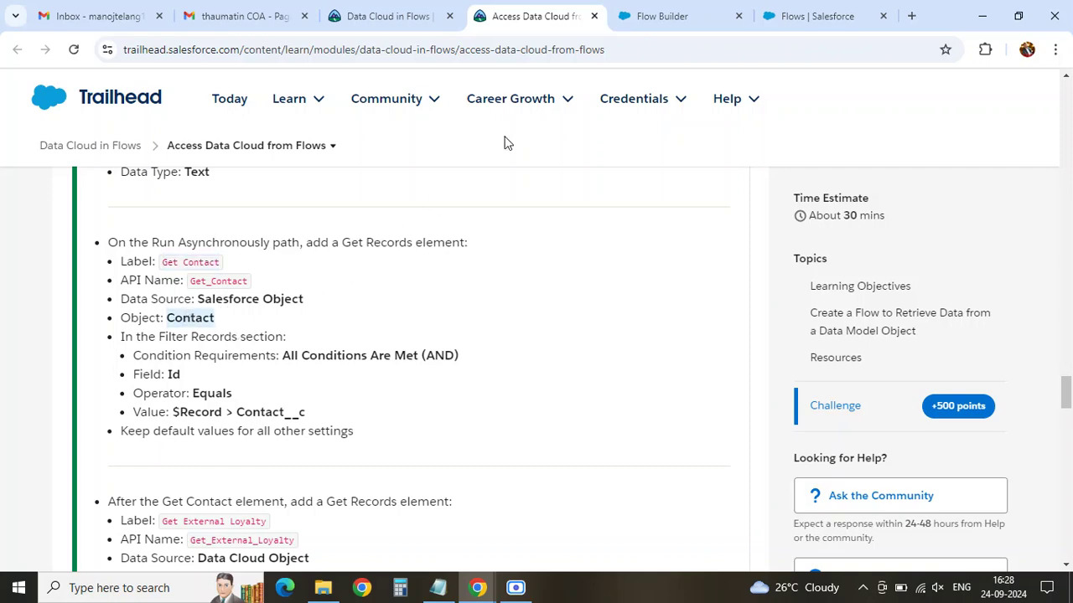
pyautogui.click(658, 15)
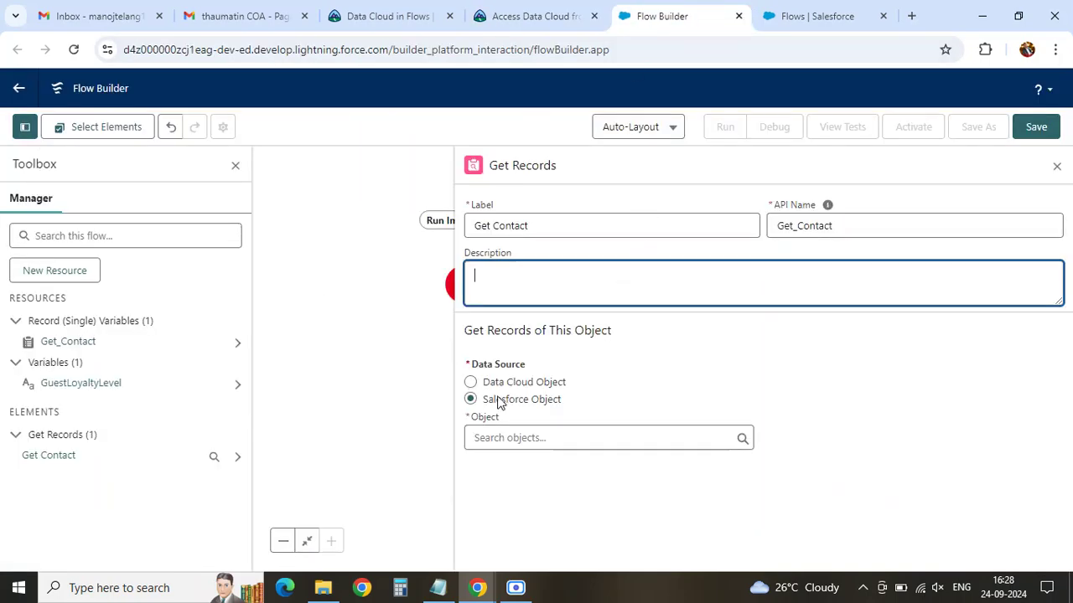
pyautogui.click(519, 435)
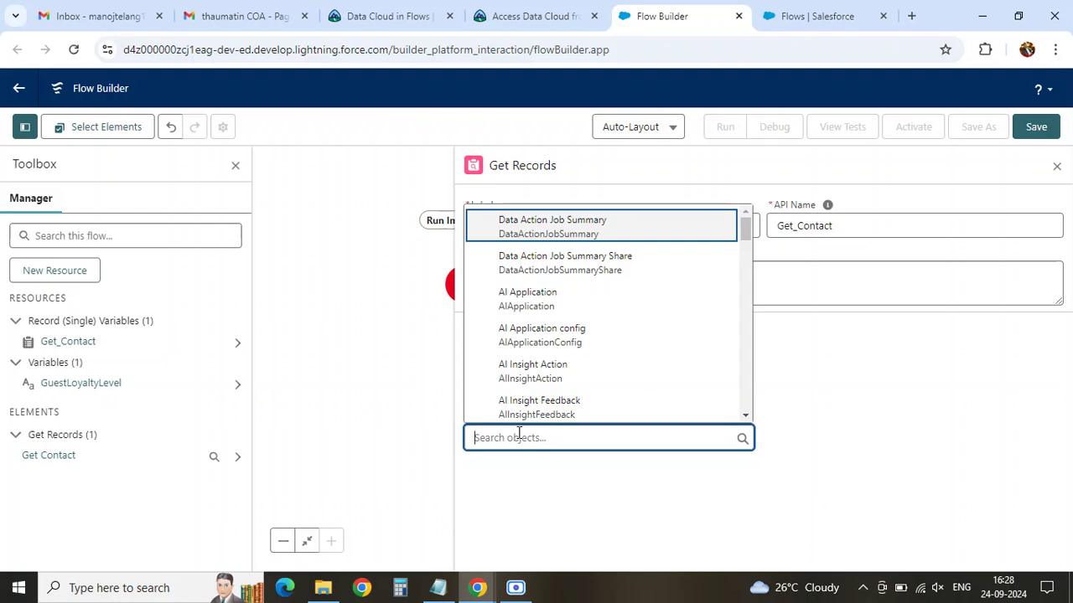
pyautogui.write('Conta')
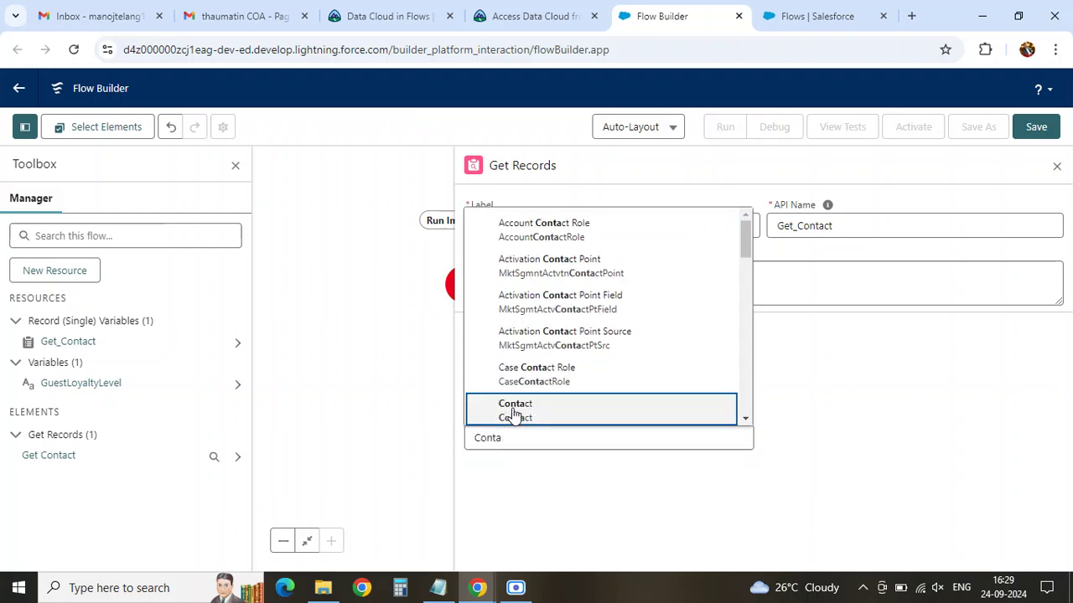
pyautogui.click(512, 412)
# - Look up the filter requirements in the challenge and set the Contact filter condition's field to Id
pyautogui.click(528, 17)
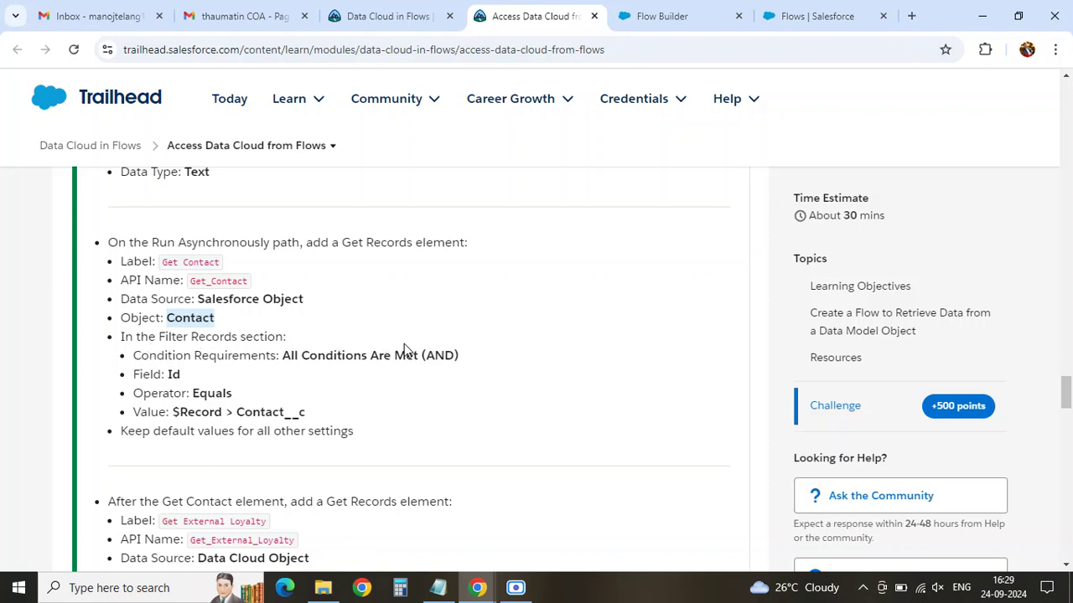
pyautogui.click(173, 373)
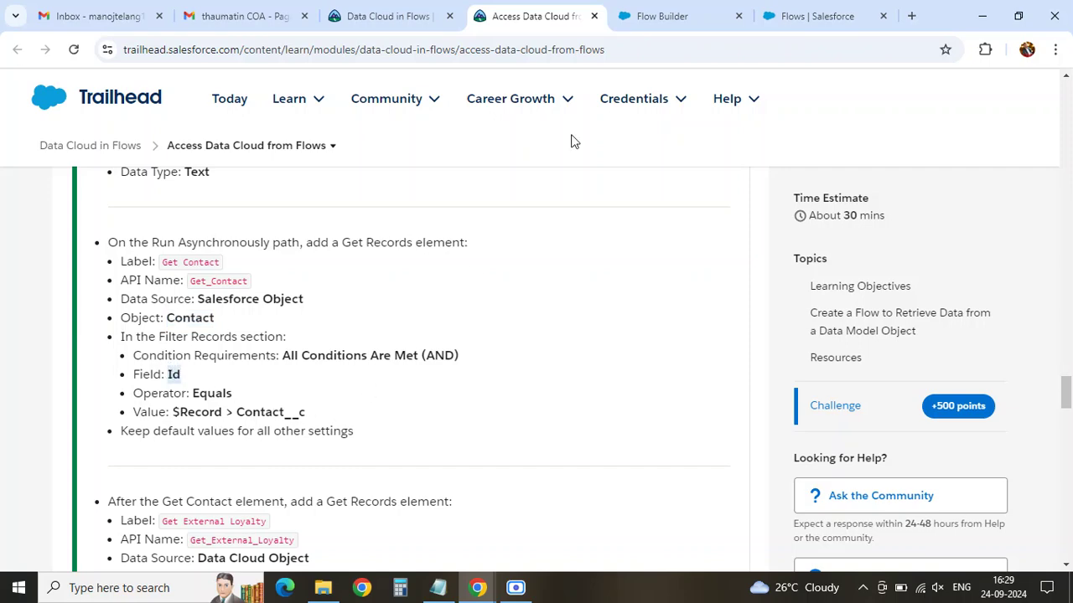
pyautogui.click(636, 15)
pyautogui.scroll(-2, 553, 428)
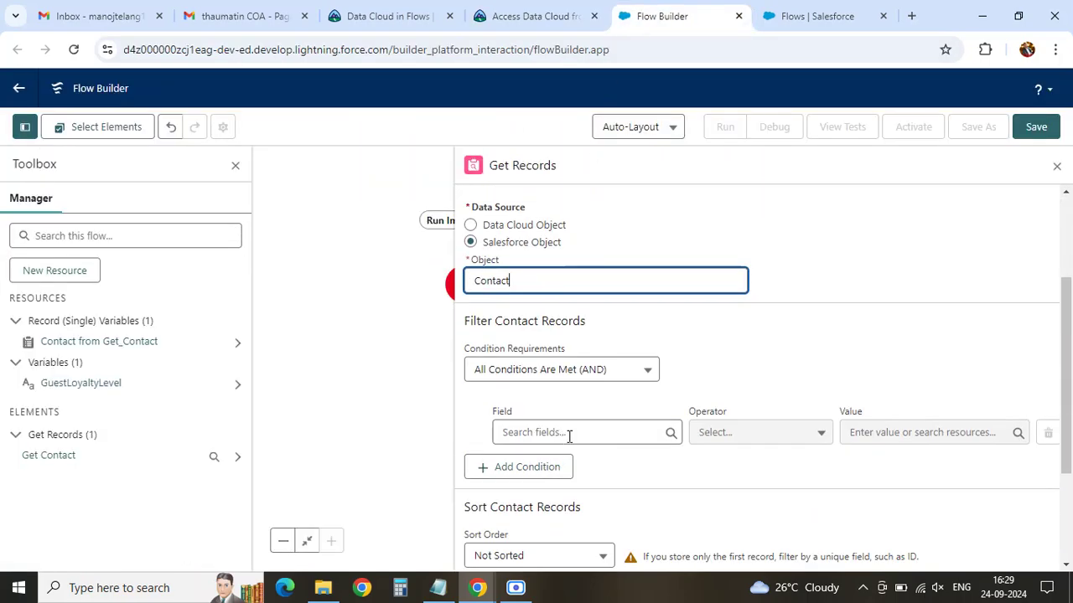
pyautogui.click(509, 432)
pyautogui.write('Id')
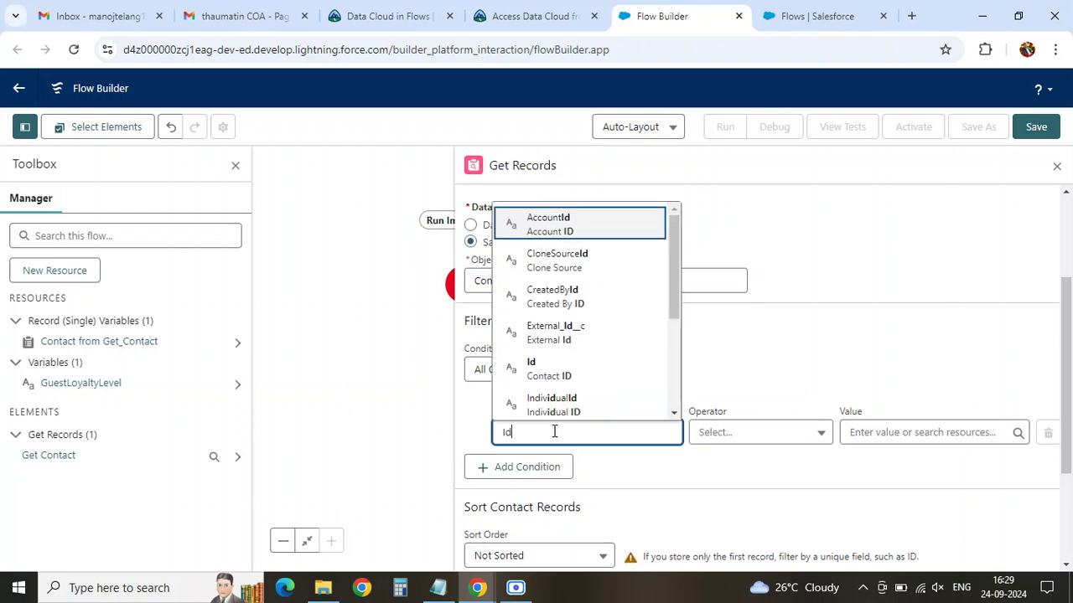
pyautogui.click(539, 373)
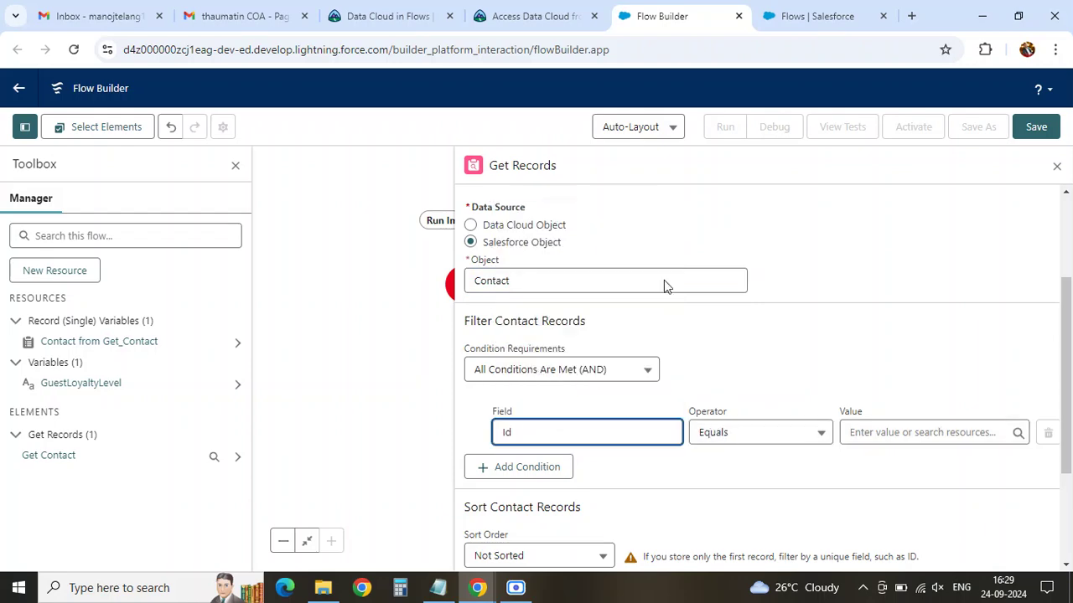
# - Copy the required filter value from the challenge and set the Id condition's value to $Record > Contact__c
pyautogui.click(514, 18)
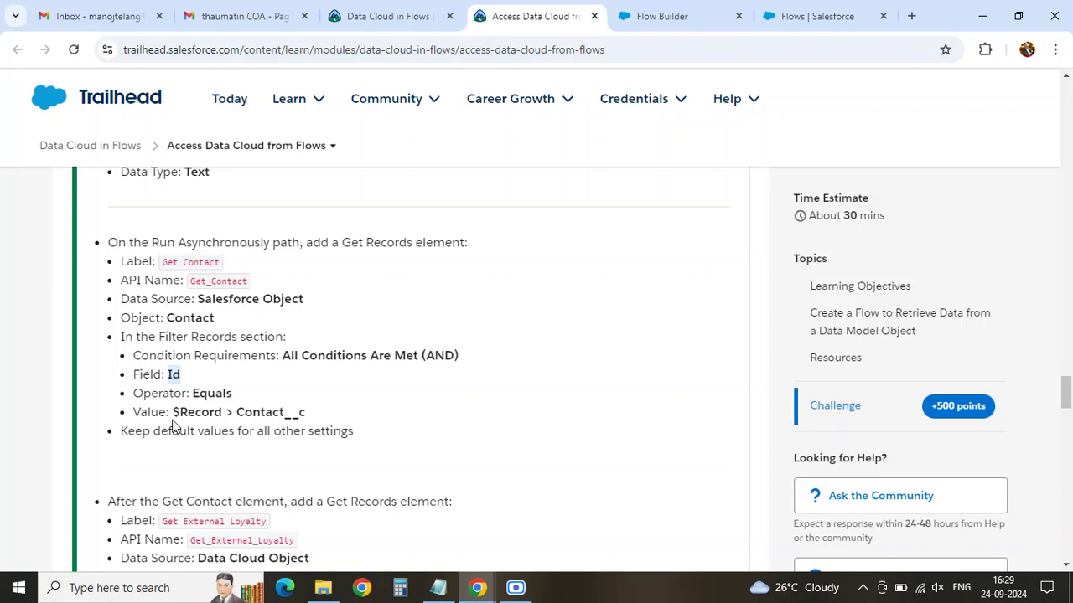
pyautogui.moveTo(172, 412); pyautogui.dragTo(316, 413)
pyautogui.hotkey('ctrl', 'c')
pyautogui.click(677, 22)
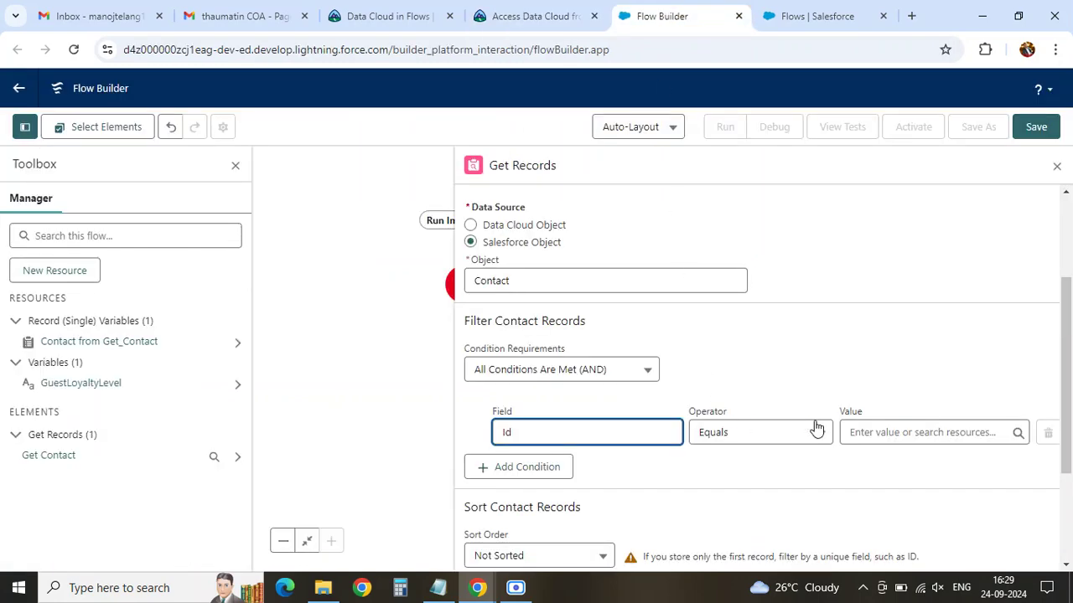
pyautogui.click(869, 424)
pyautogui.hotkey('ctrl', 'v')
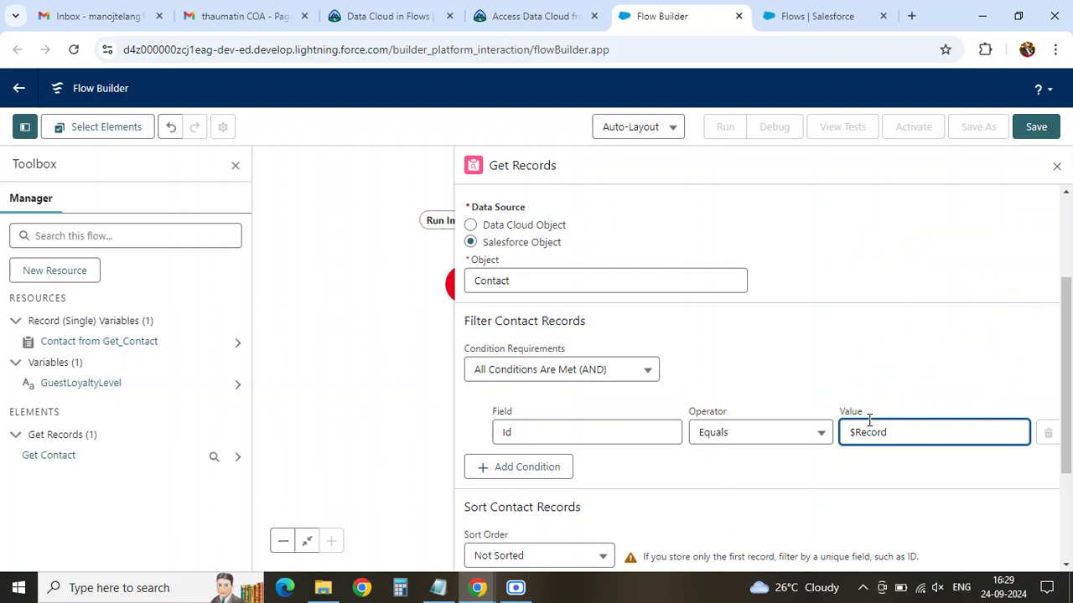
pyautogui.click(868, 427)
pyautogui.click(898, 400)
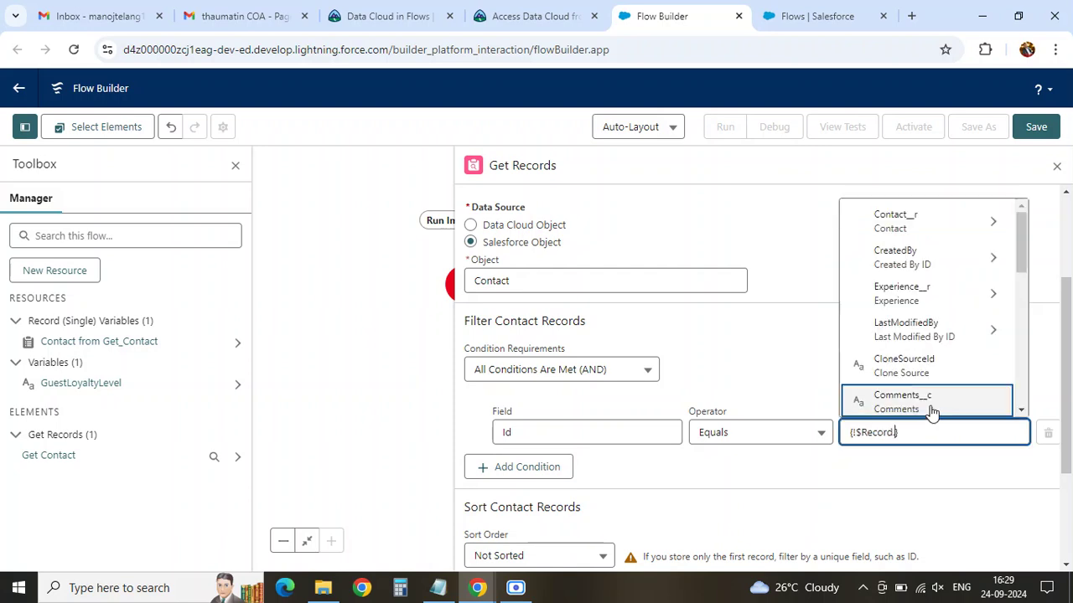
pyautogui.write('conta')
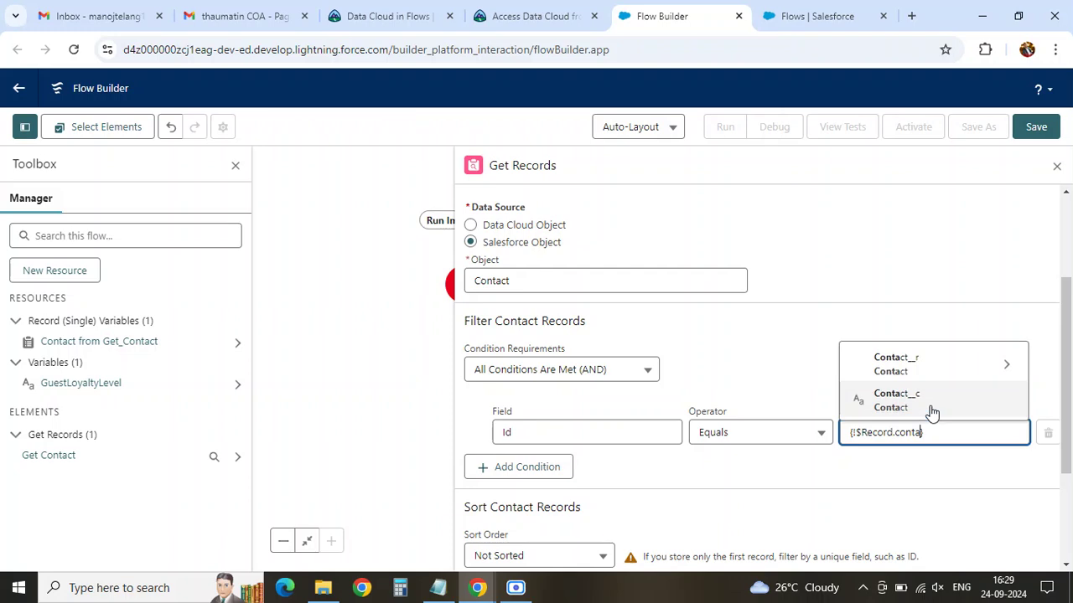
pyautogui.click(899, 397)
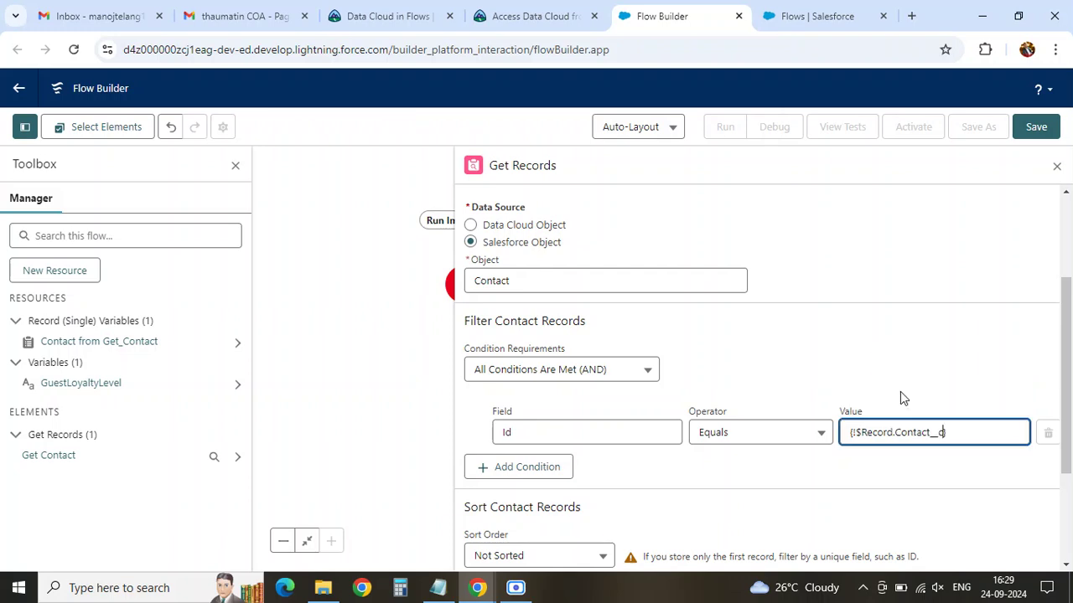
pyautogui.click(883, 466)
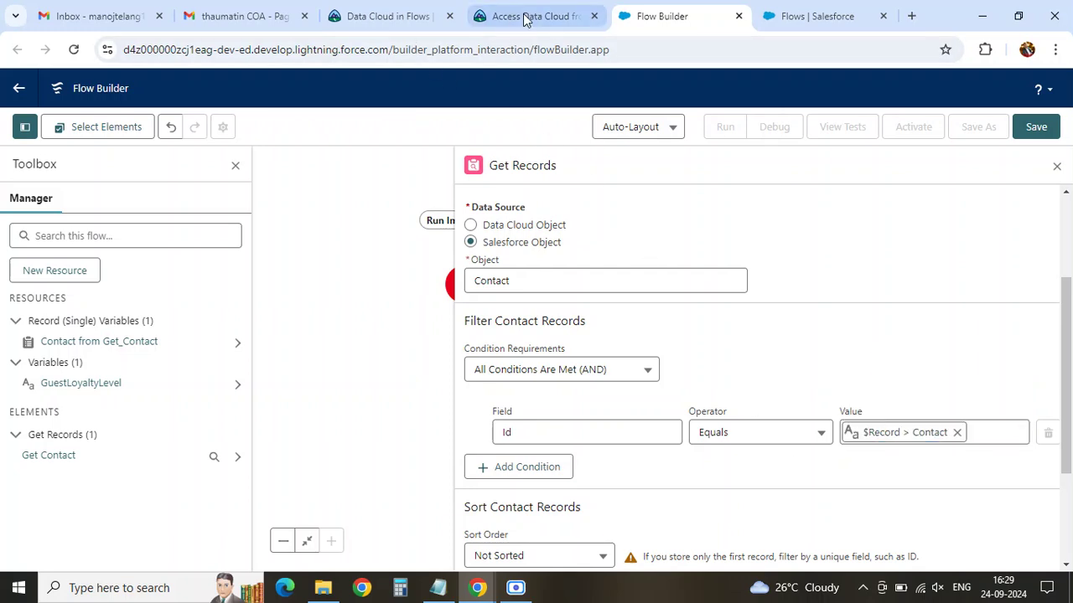
# - Check the remaining Get Contact settings against the challenge, keep their default values, and close the element's settings
pyautogui.click(492, 16)
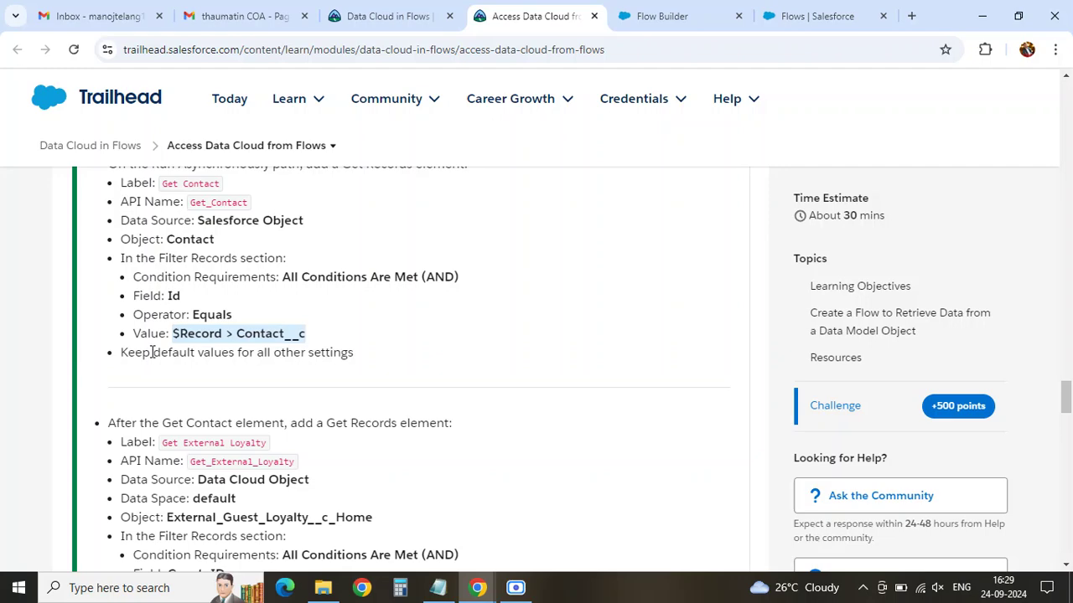
pyautogui.moveTo(151, 352); pyautogui.dragTo(355, 352)
pyautogui.click(658, 16)
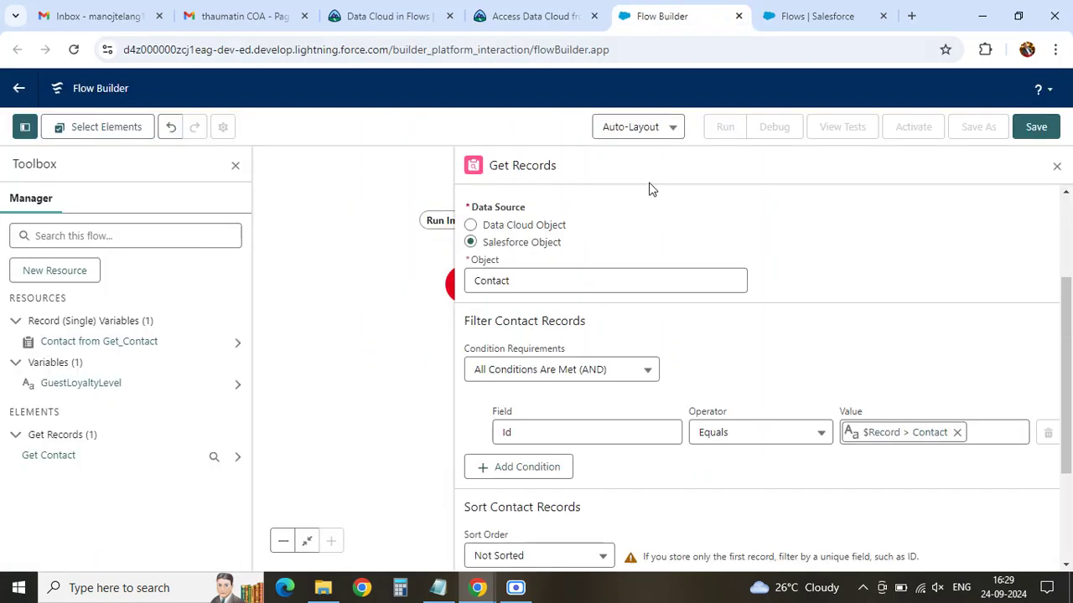
pyautogui.scroll(-2, 611, 419)
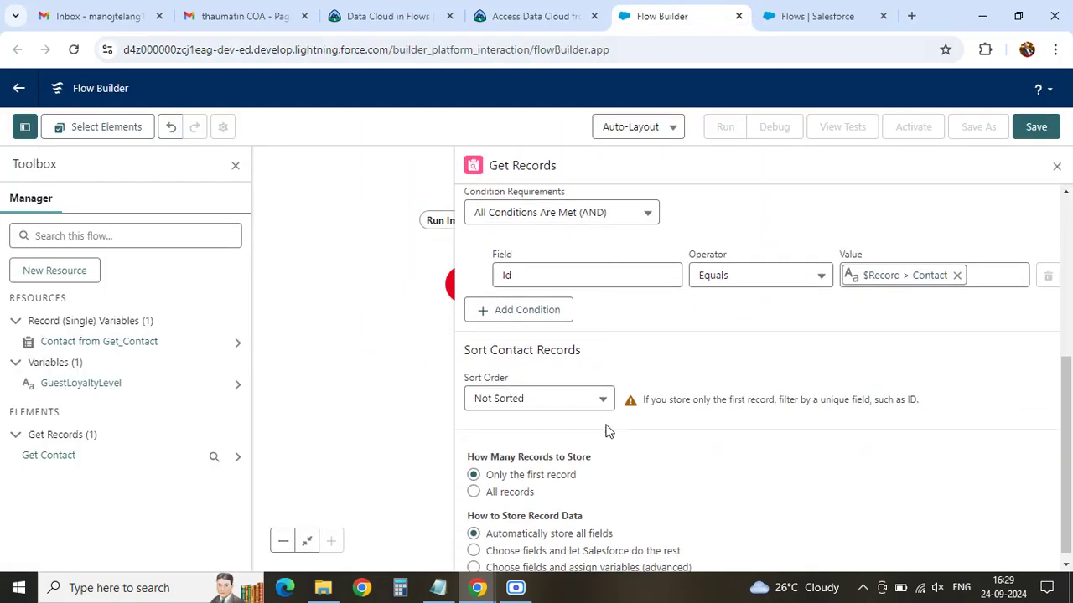
pyautogui.scroll(1, 608, 429)
pyautogui.scroll(-1, 609, 430)
pyautogui.scroll(4, 606, 431)
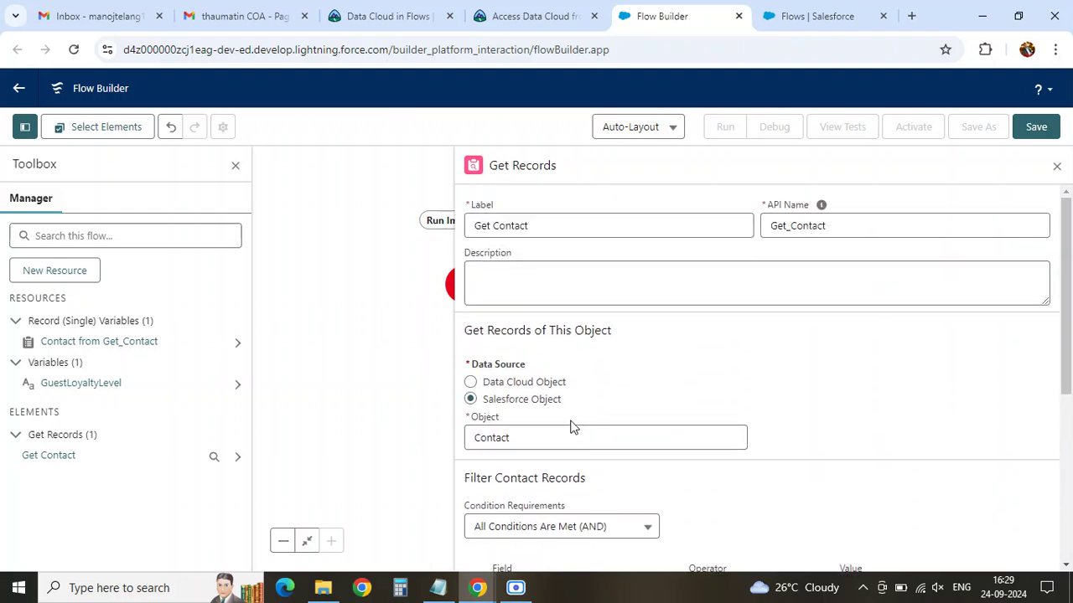
pyautogui.click(1056, 166)
# - Review the second Get Records requirements in the challenge, copy the label Get External Loyalty, and return to the flow
pyautogui.click(532, 16)
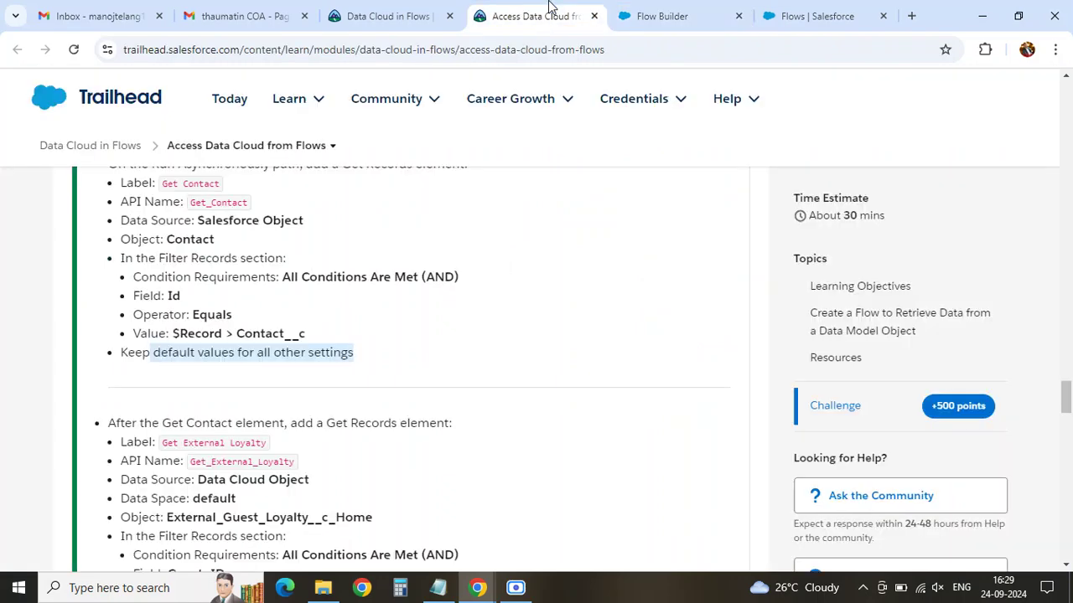
pyautogui.scroll(-2, 241, 348)
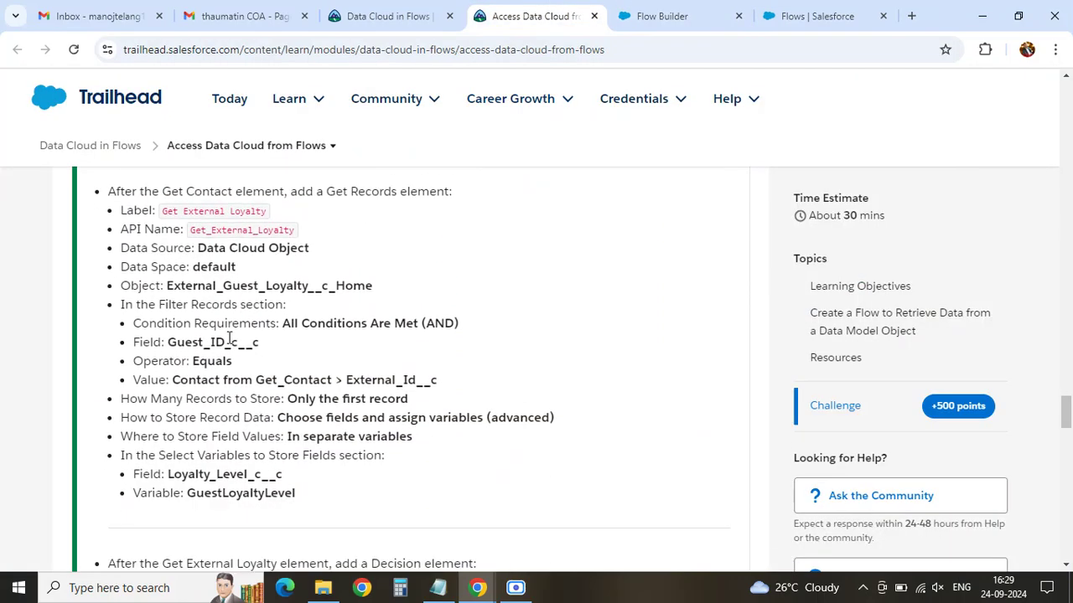
pyautogui.moveTo(106, 194); pyautogui.dragTo(286, 190)
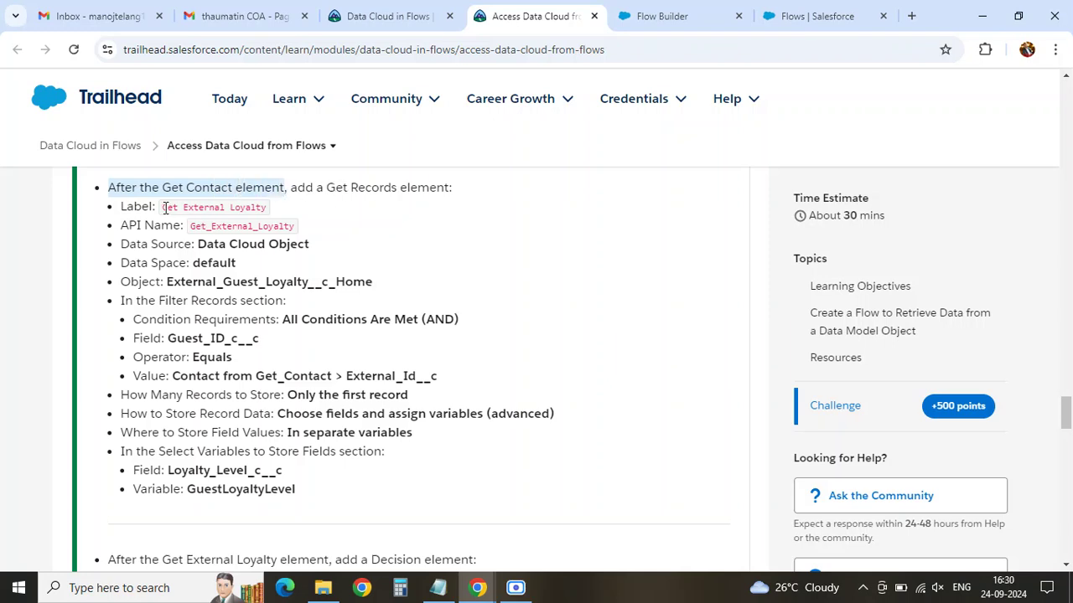
pyautogui.moveTo(165, 207); pyautogui.dragTo(268, 208)
pyautogui.click(659, 16)
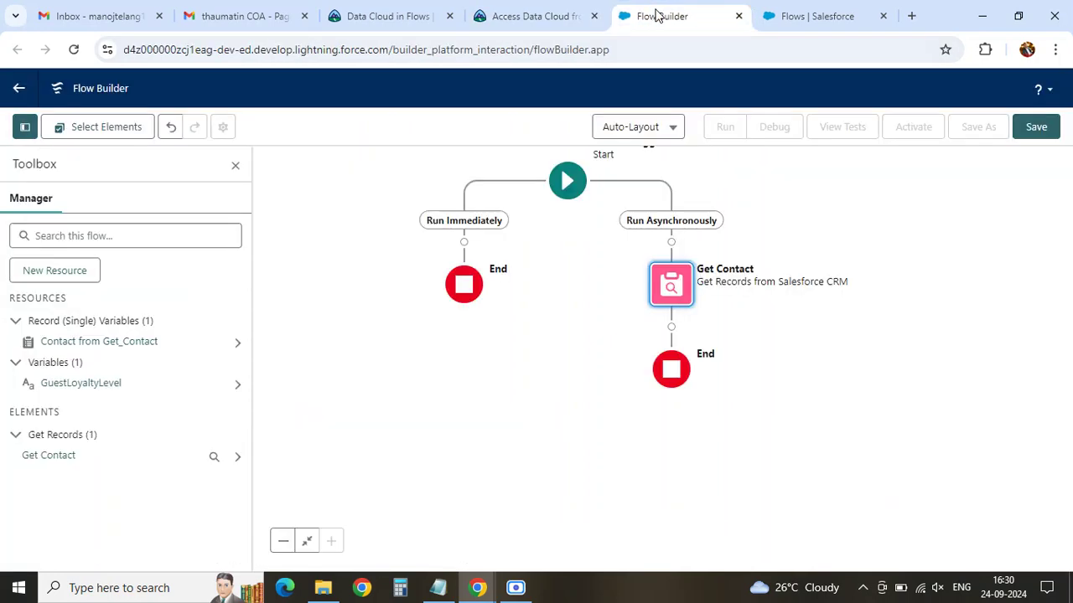
# - Add a Get Records element after Get Contact with the label Get External Loyalty and API name Get_External_Loyalty
pyautogui.click(671, 327)
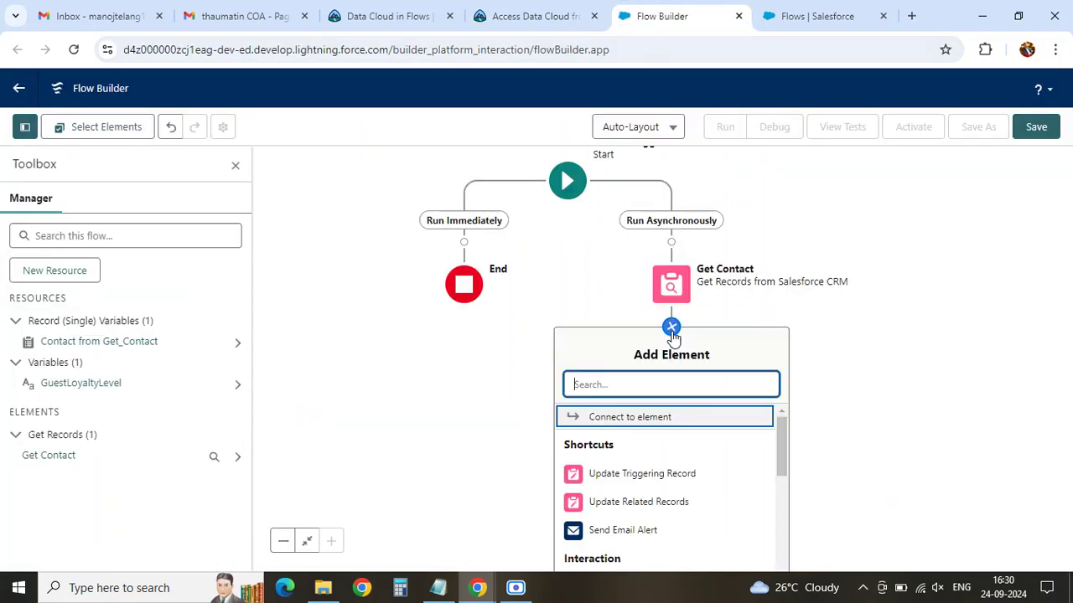
pyautogui.write('Get')
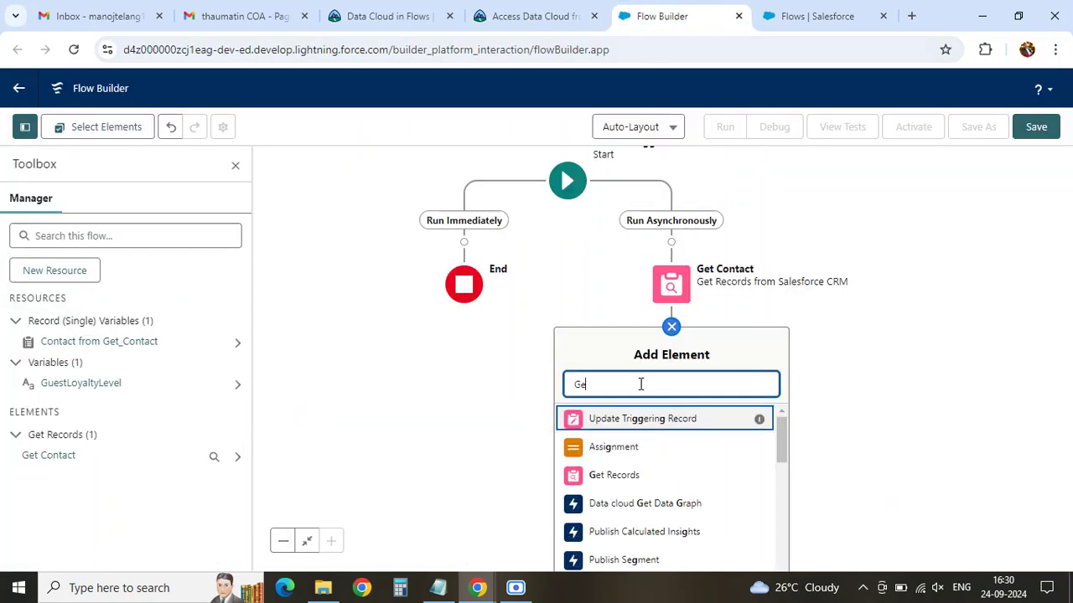
pyautogui.click(630, 430)
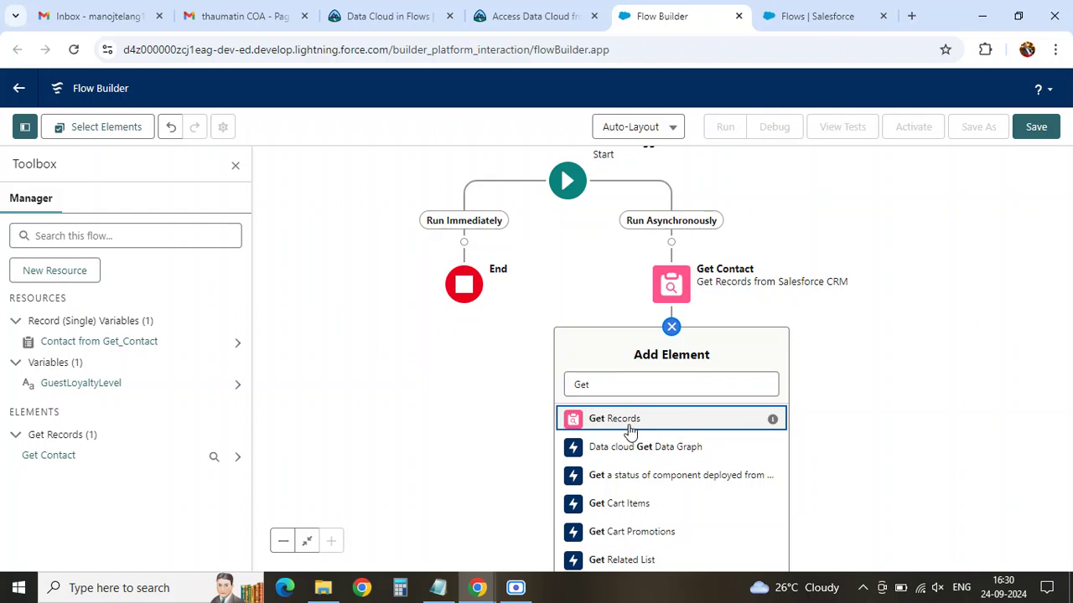
pyautogui.write('Get External Loyalty')
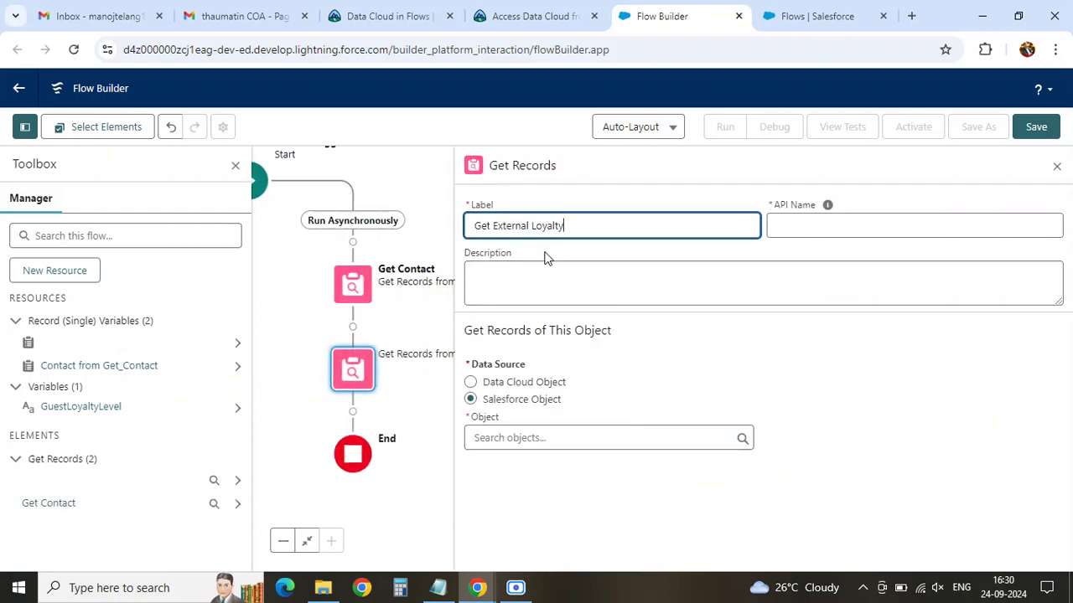
pyautogui.press('Tab')
pyautogui.click(543, 281)
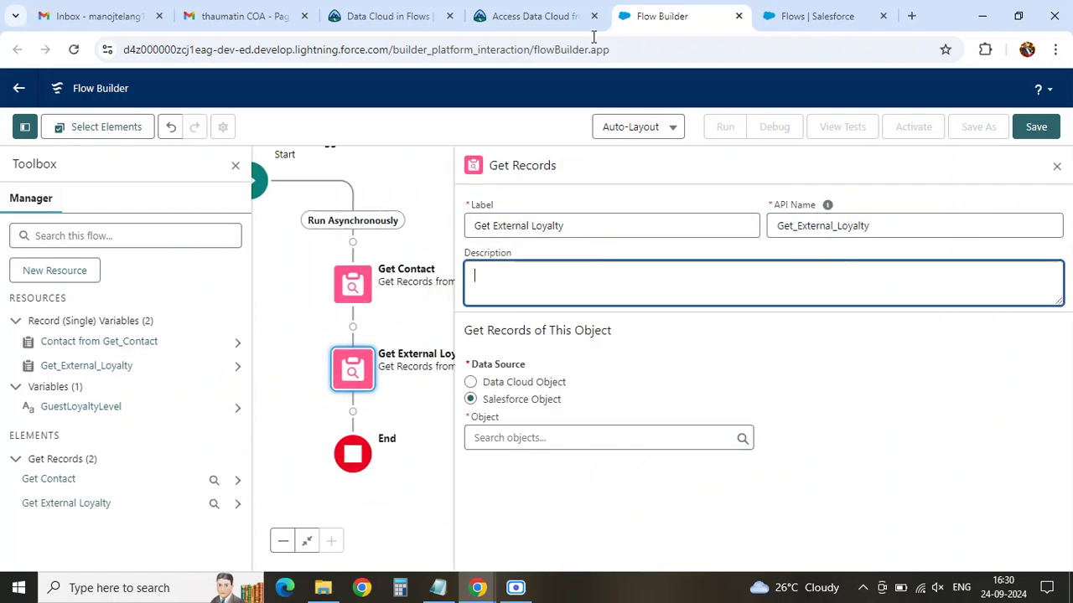
# - Check the challenge, then set the Get External Loyalty data source to Data Cloud Object and its data space to default
pyautogui.click(528, 16)
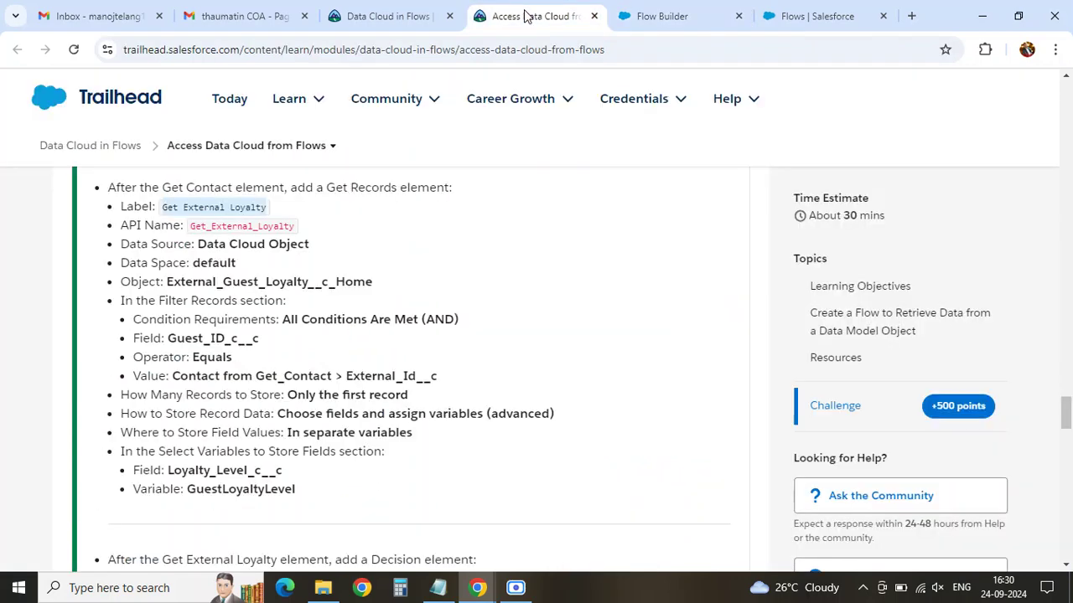
pyautogui.doubleClick(213, 262)
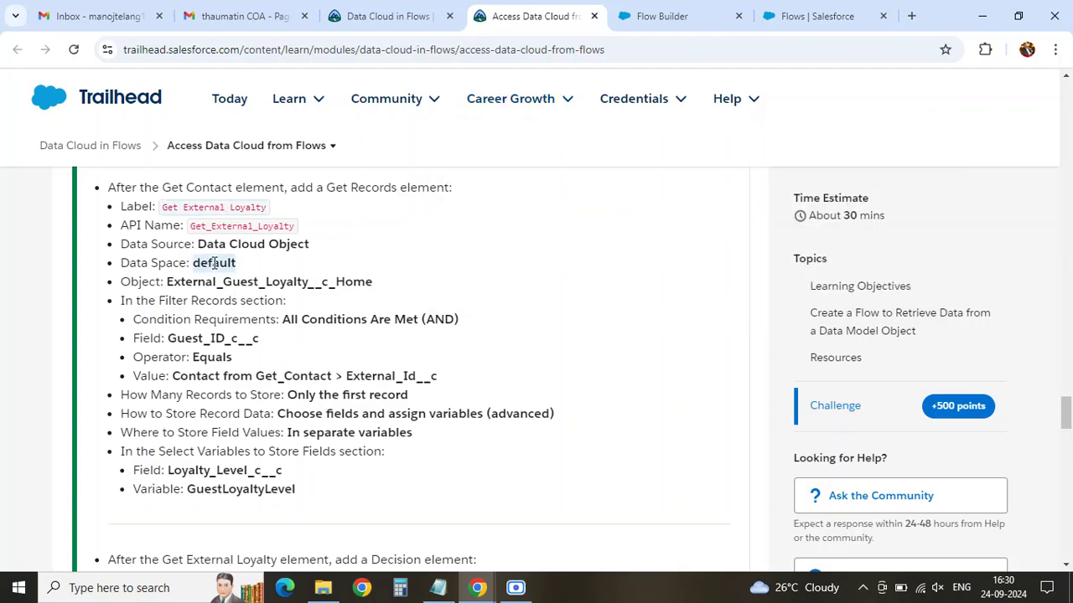
pyautogui.click(632, 19)
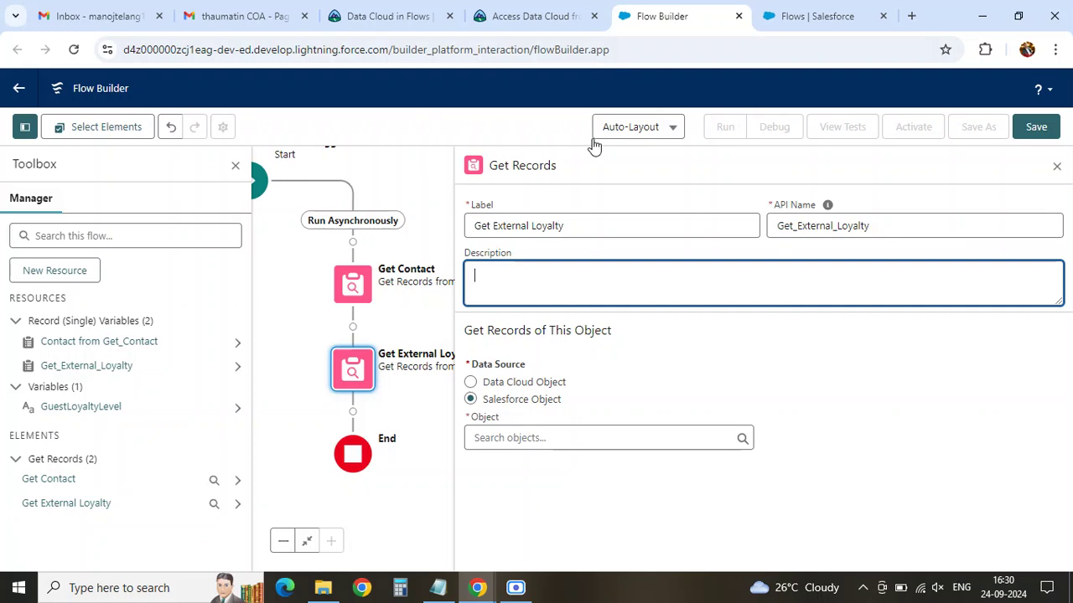
pyautogui.click(501, 386)
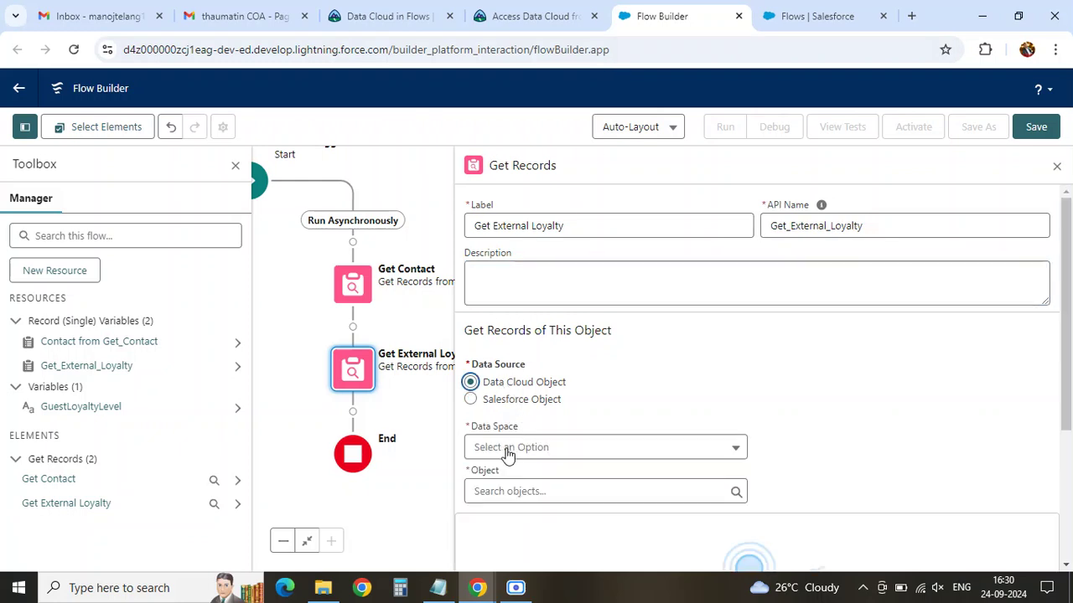
pyautogui.click(507, 452)
pyautogui.click(509, 416)
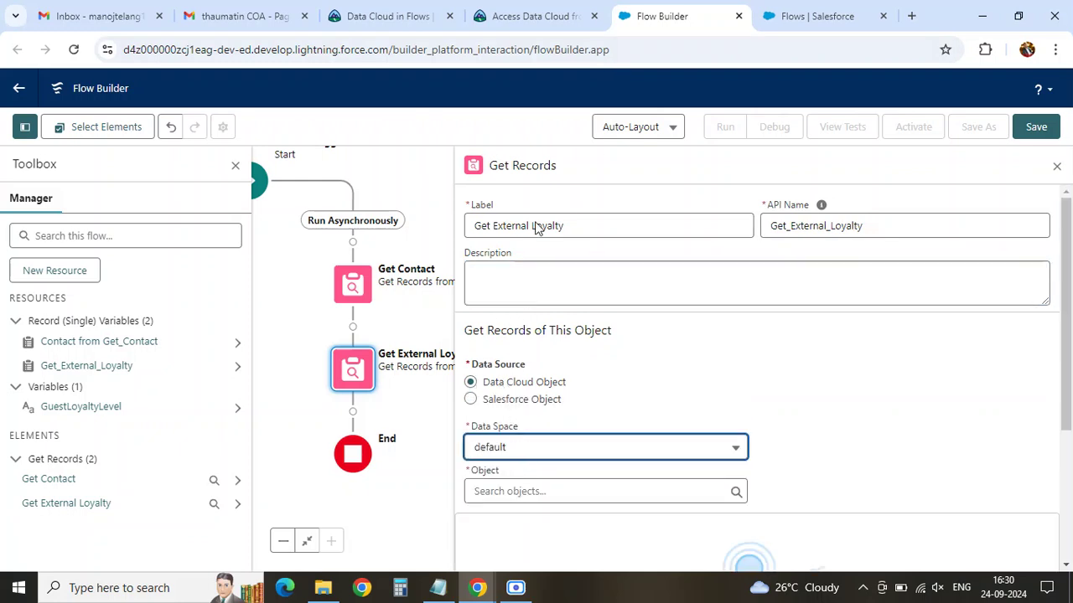
# - Copy the object name External_Guest_Loyalty__c_Home from the challenge and set it as the Get External Loyalty element's object
pyautogui.click(522, 16)
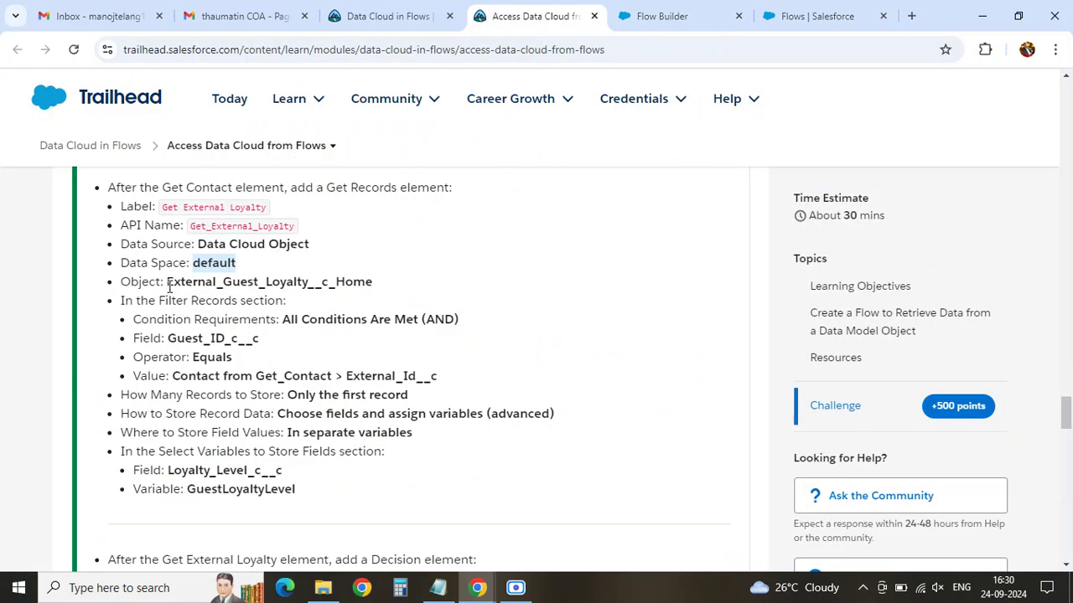
pyautogui.moveTo(169, 281); pyautogui.dragTo(379, 284)
pyautogui.hotkey('ctrl', 'c')
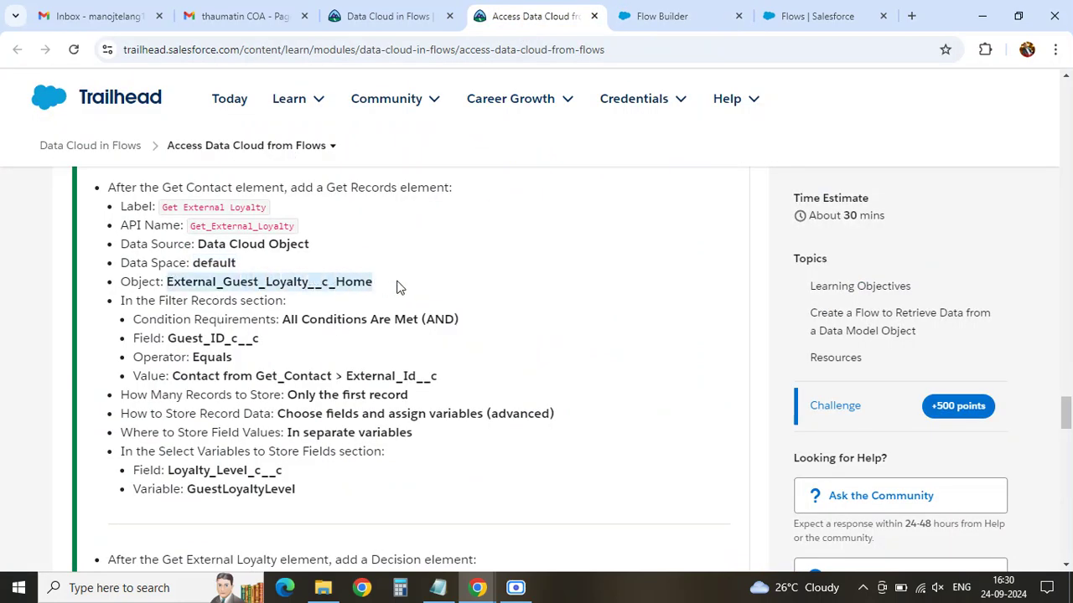
pyautogui.click(659, 16)
pyautogui.click(500, 474)
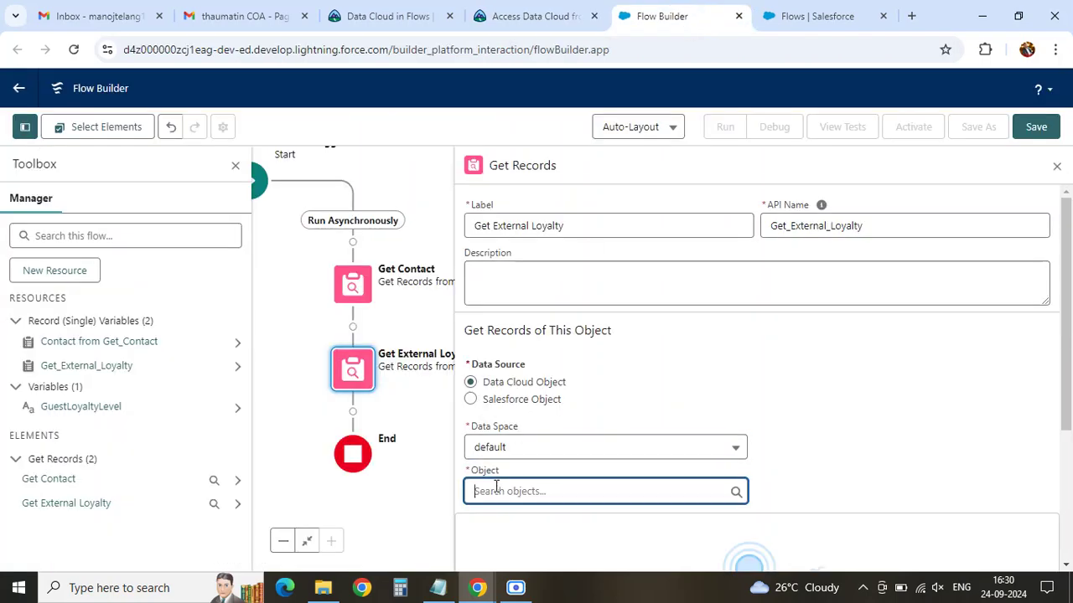
pyautogui.hotkey('ctrl', 'v')
pyautogui.click(559, 454)
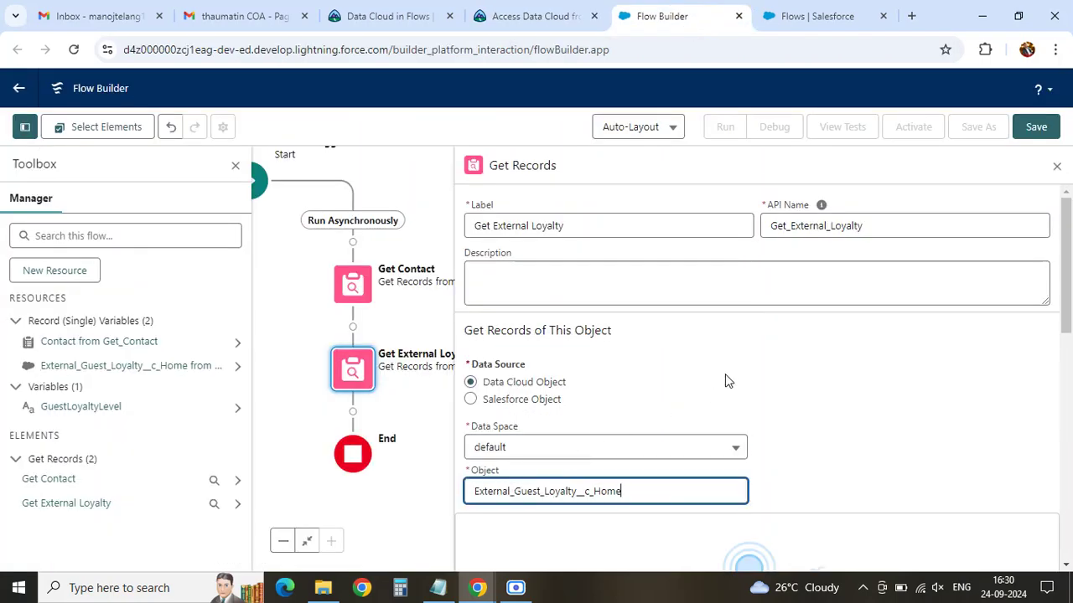
pyautogui.scroll(-3, 729, 375)
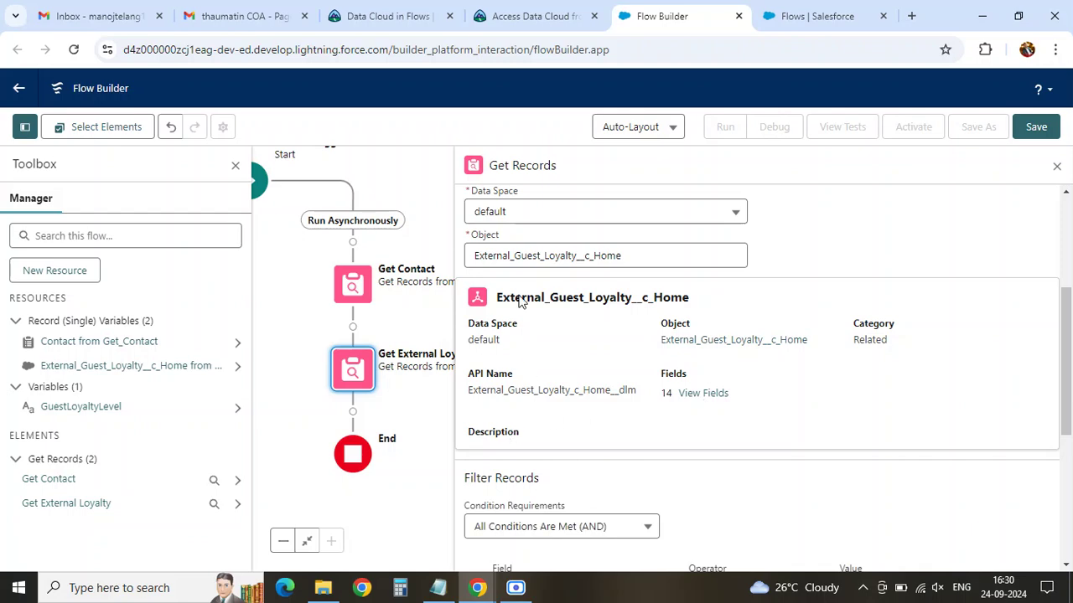
# - Copy Guest_ID_c__c from the challenge and set it as the field of the Get External Loyalty filter condition
pyautogui.click(528, 16)
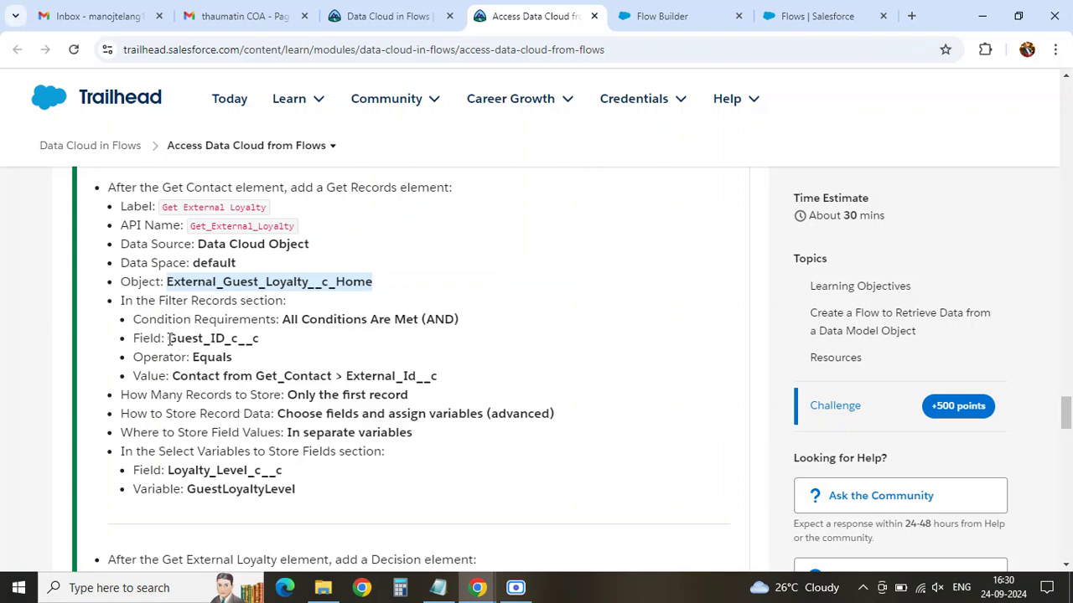
pyautogui.moveTo(169, 339); pyautogui.dragTo(262, 338)
pyautogui.hotkey('ctrl', 'c')
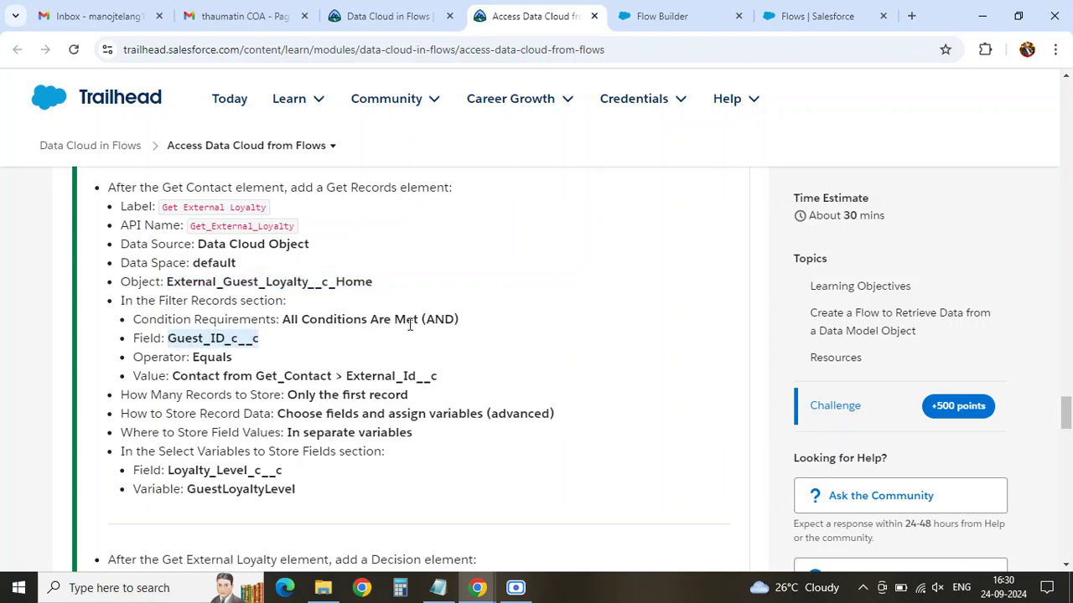
pyautogui.click(695, 14)
pyautogui.scroll(-1, 561, 406)
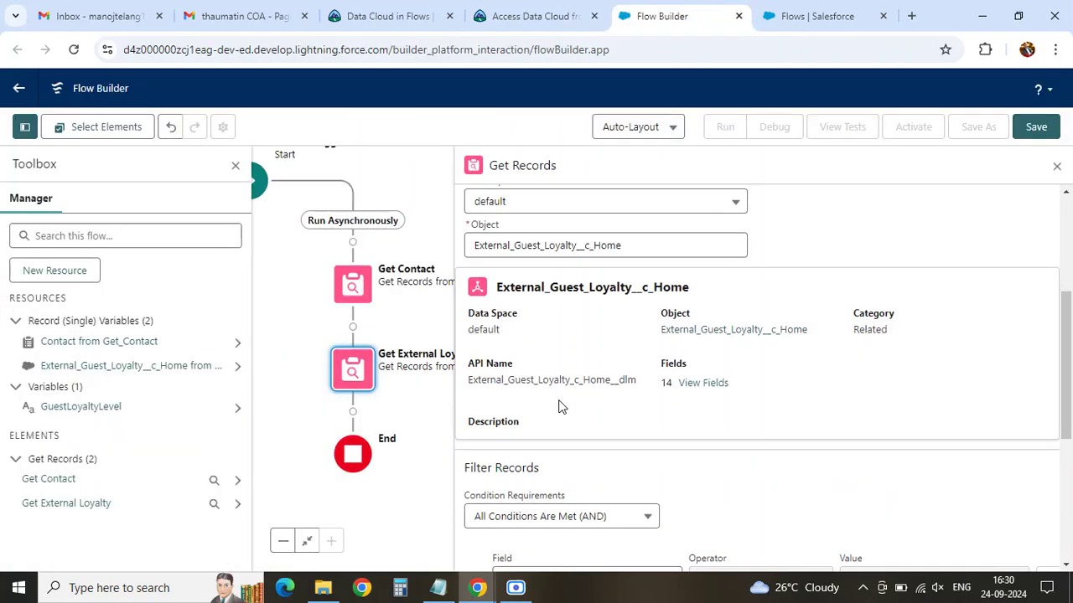
pyautogui.scroll(-3, 561, 407)
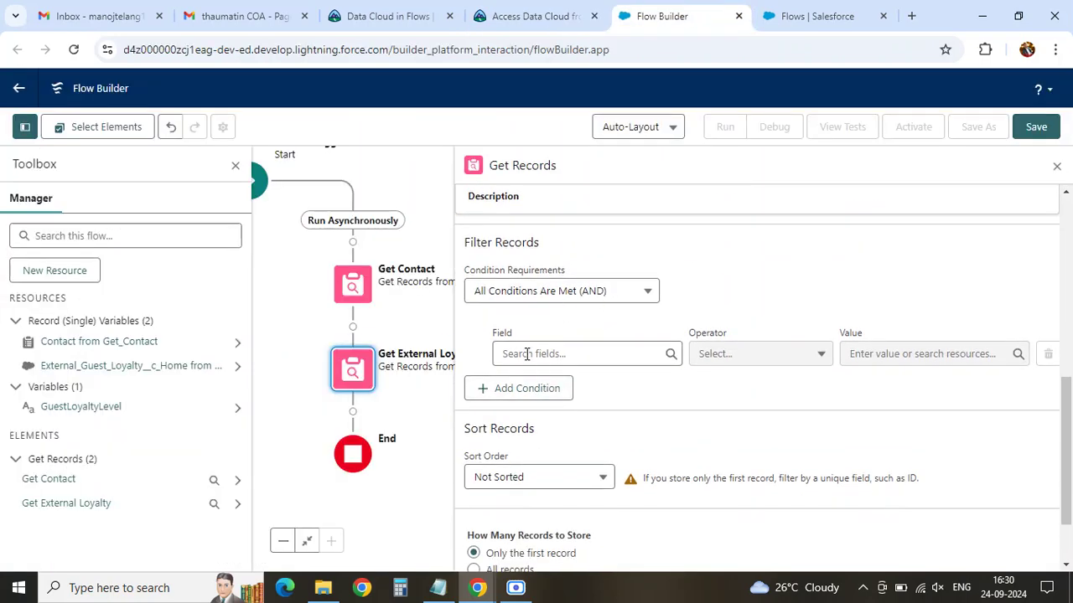
pyautogui.click(527, 354)
pyautogui.hotkey('ctrl', 'v')
pyautogui.click(550, 387)
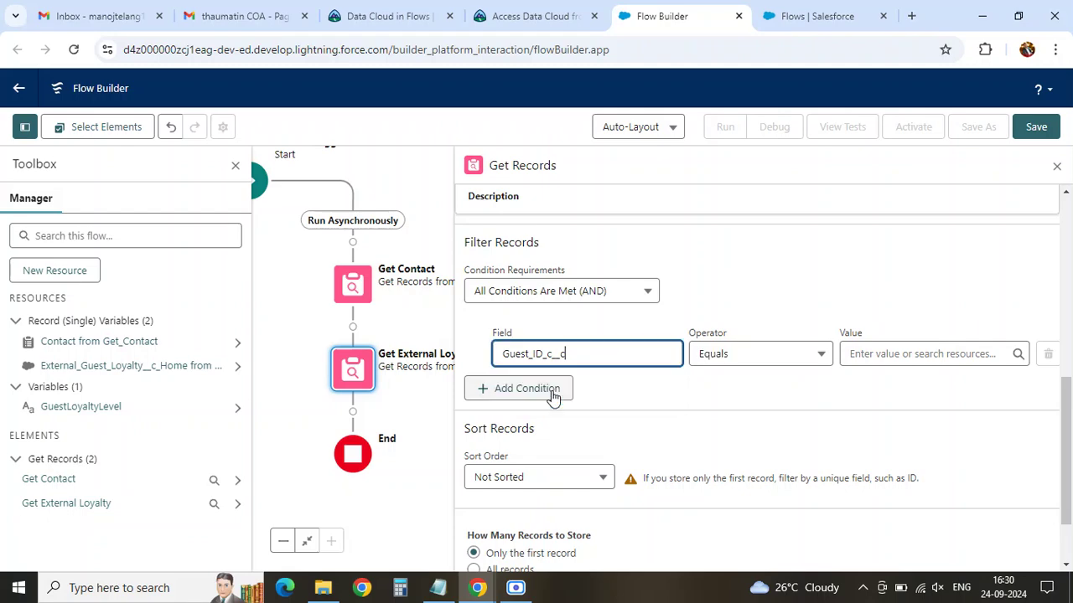
# - Set the Guest_ID_c__c filter condition's value to Contact from Get_Contact > External_Id__c, as the challenge specifies
pyautogui.click(524, 16)
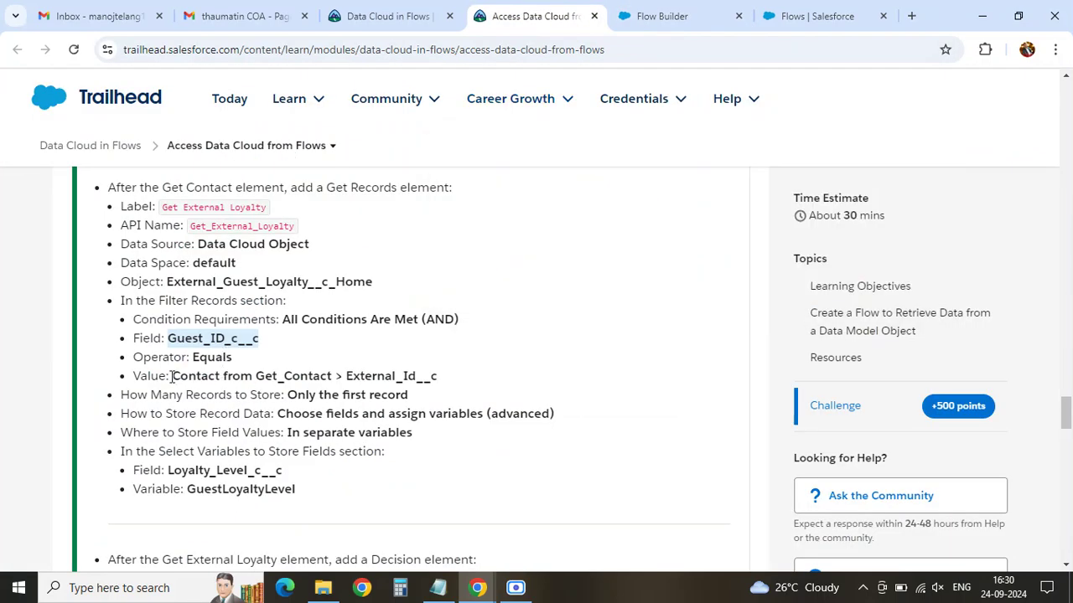
pyautogui.moveTo(172, 376); pyautogui.dragTo(337, 378)
pyautogui.hotkey('ctrl', 'c')
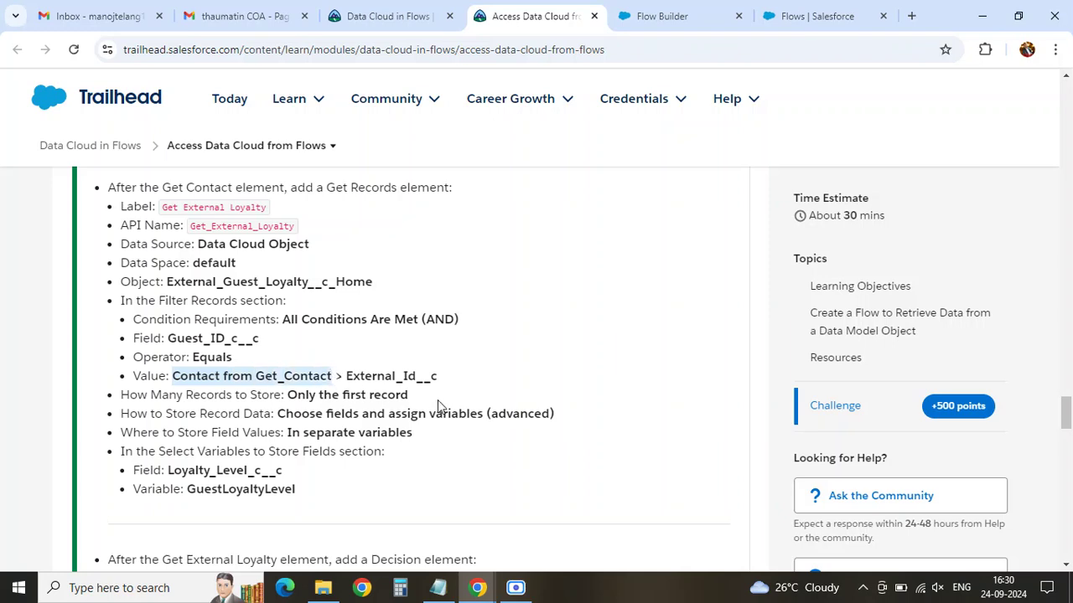
pyautogui.click(662, 16)
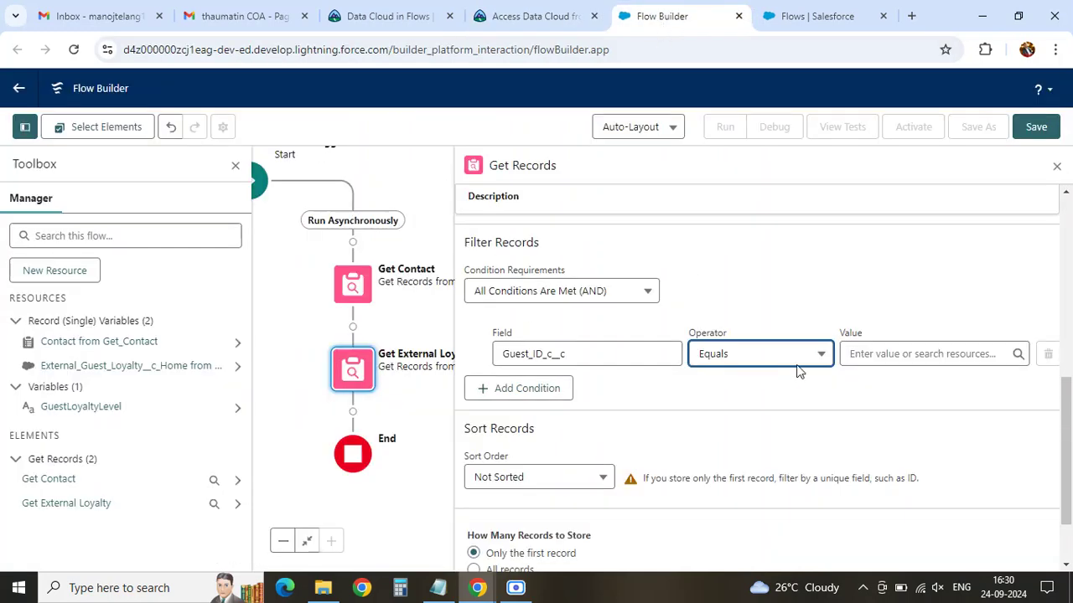
pyautogui.click(862, 352)
pyautogui.hotkey('ctrl', 'v')
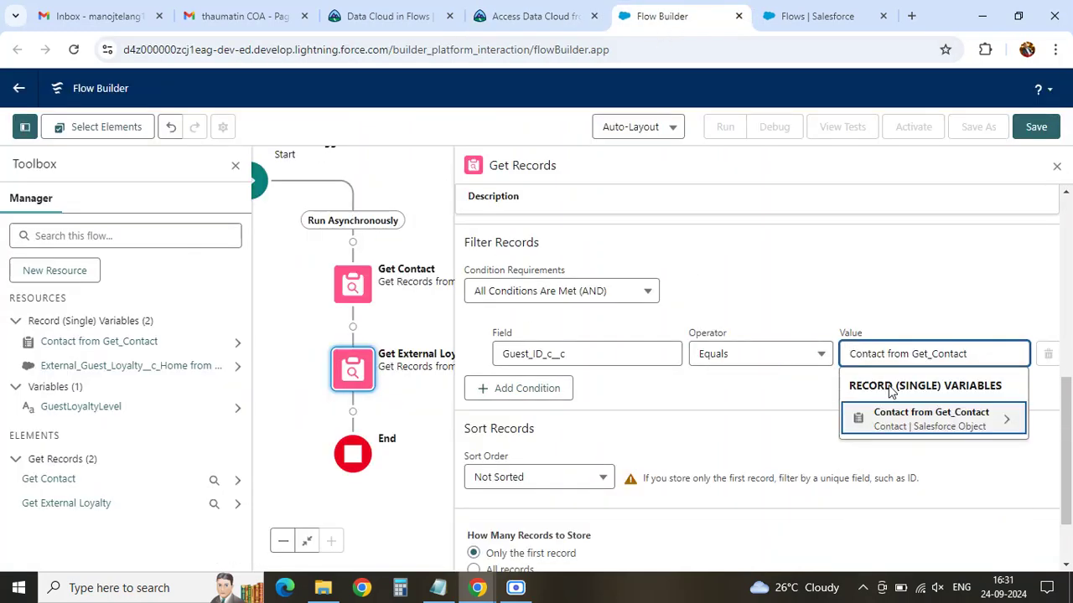
pyautogui.click(943, 427)
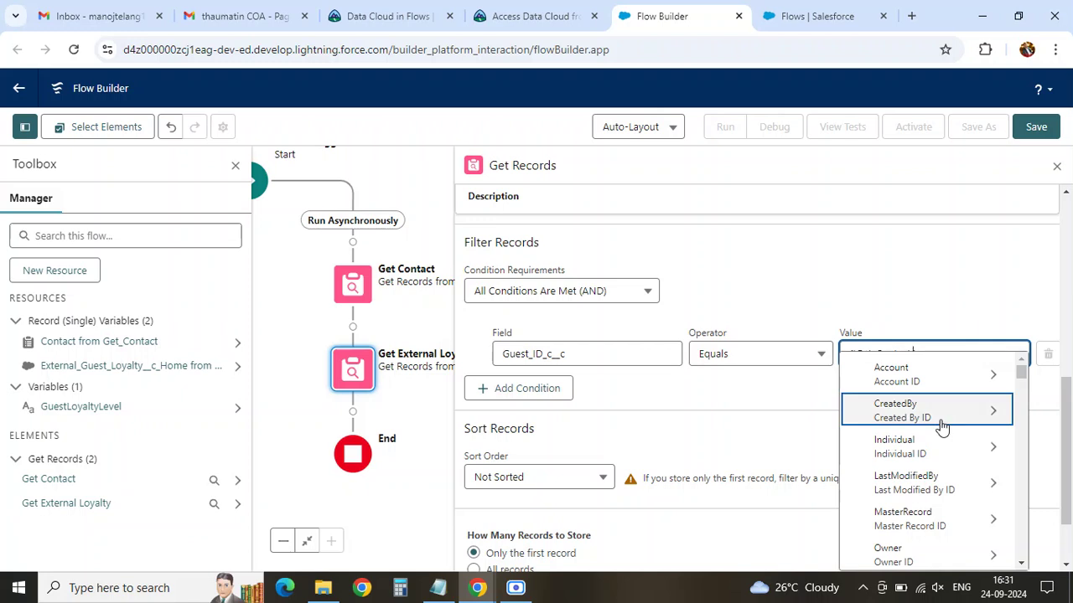
pyautogui.scroll(-1, 942, 427)
pyautogui.scroll(-3, 942, 427)
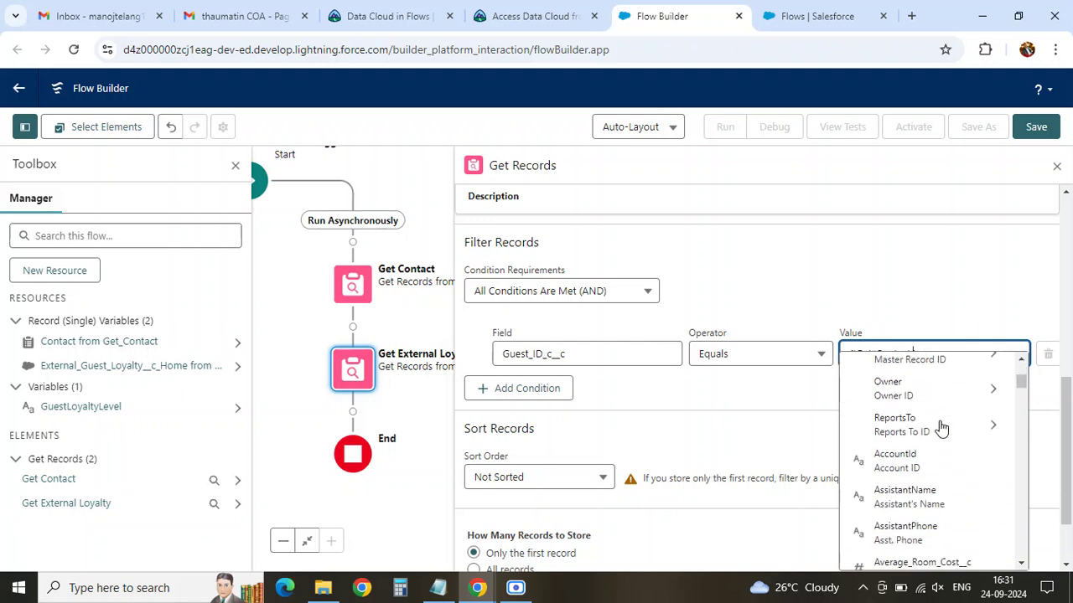
pyautogui.scroll(-5, 940, 430)
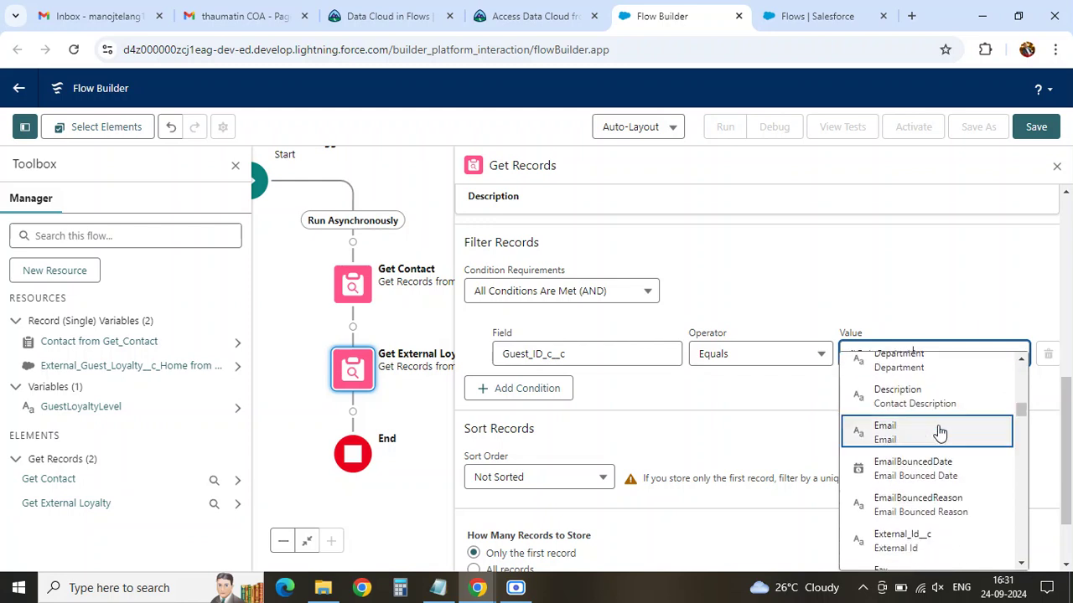
pyautogui.scroll(-1, 932, 439)
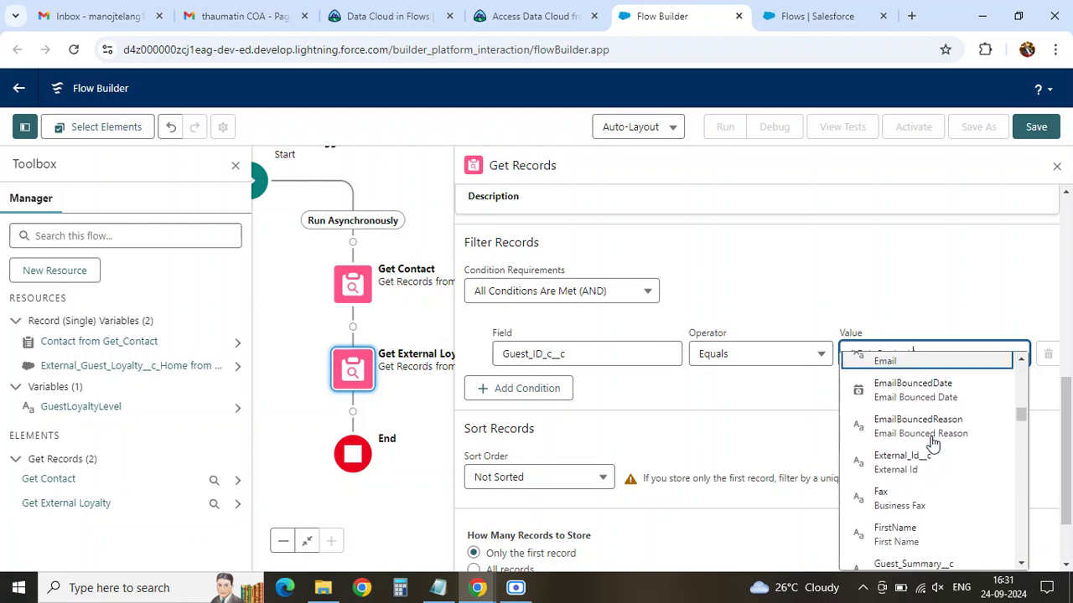
pyautogui.click(909, 463)
pyautogui.click(903, 414)
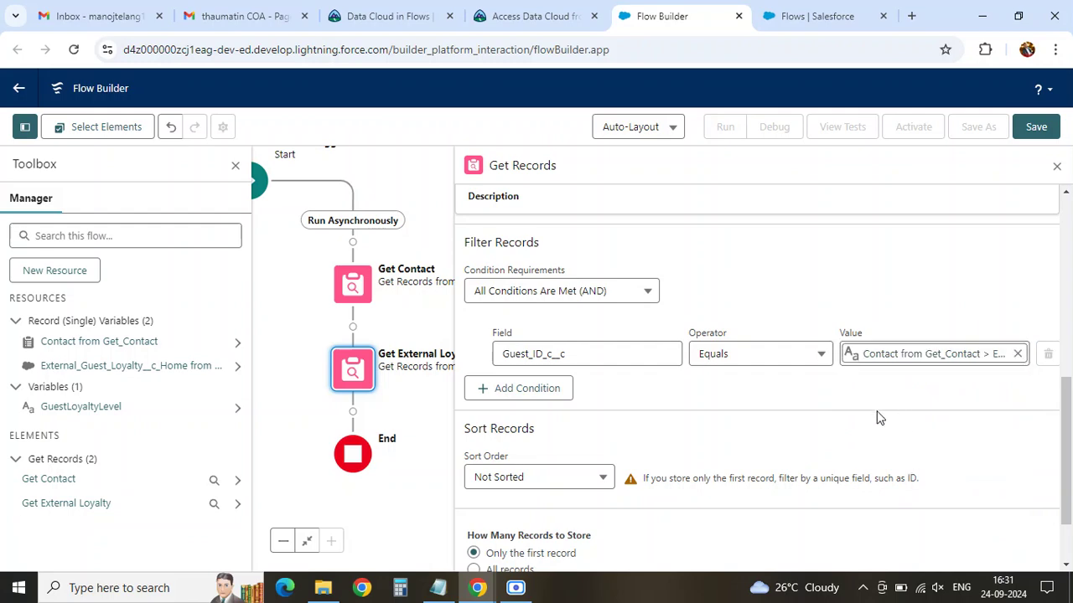
# - Check the record storage requirements in the challenge, then set How to Store Record Data to Choose fields and assign variables (advanced)
pyautogui.click(528, 17)
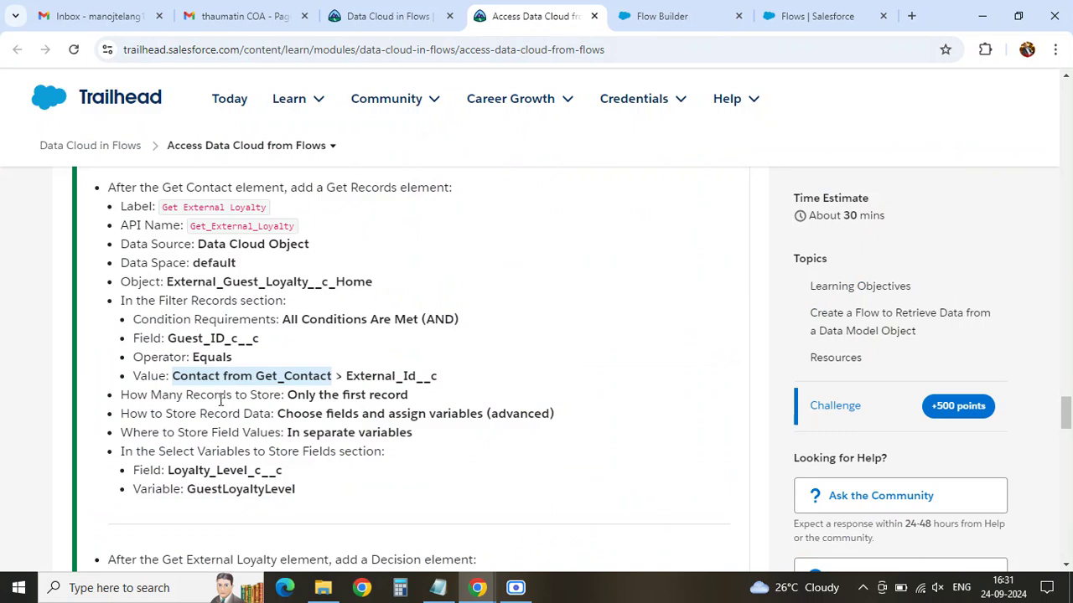
pyautogui.moveTo(289, 394); pyautogui.dragTo(379, 392)
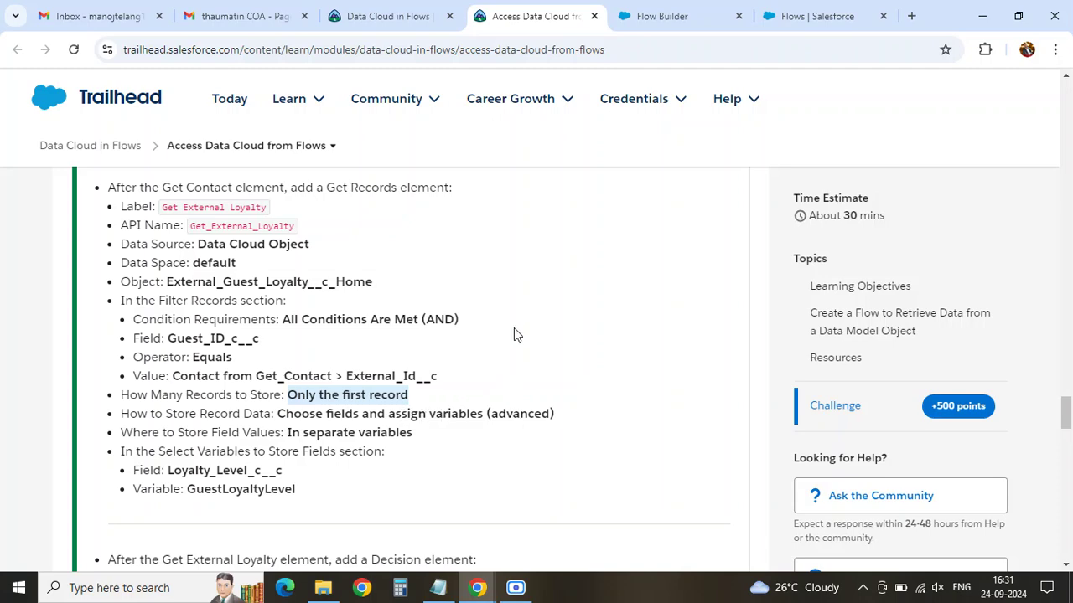
pyautogui.click(674, 17)
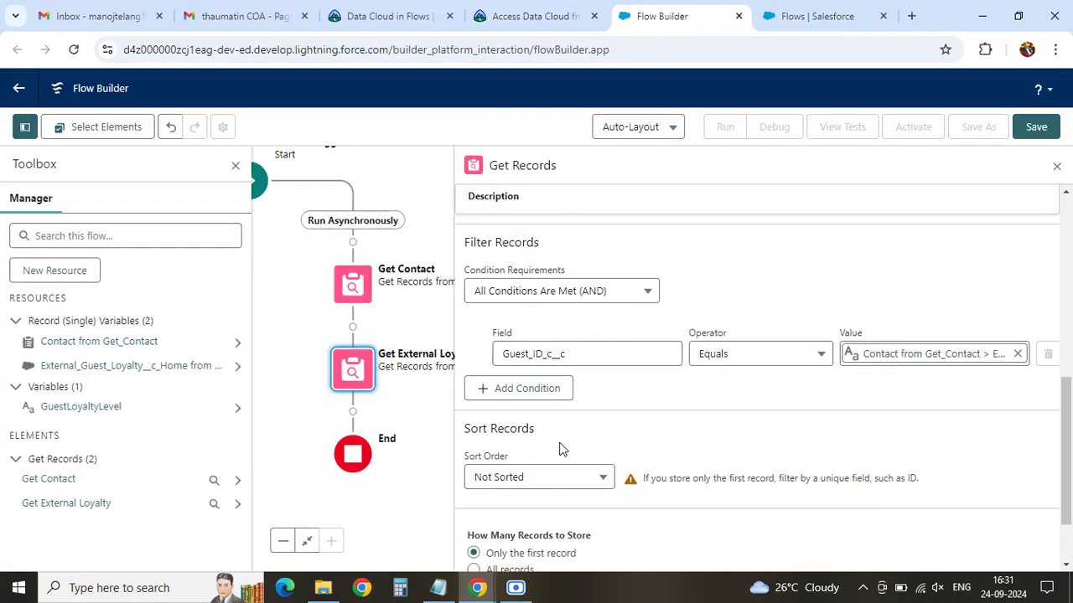
pyautogui.scroll(-1, 542, 459)
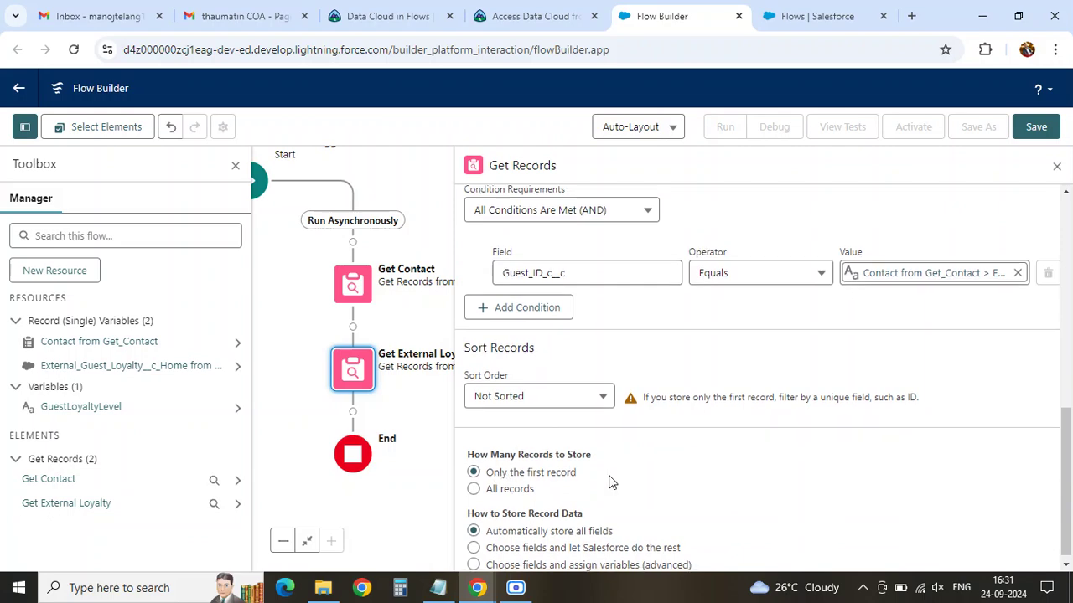
pyautogui.scroll(-1, 586, 482)
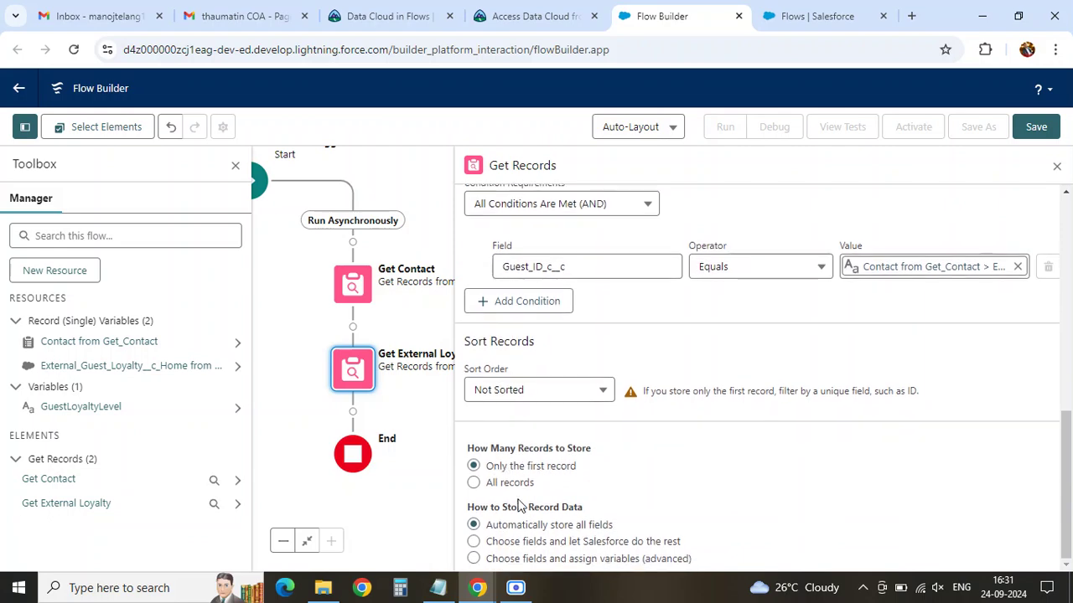
pyautogui.click(473, 559)
pyautogui.scroll(-2, 666, 492)
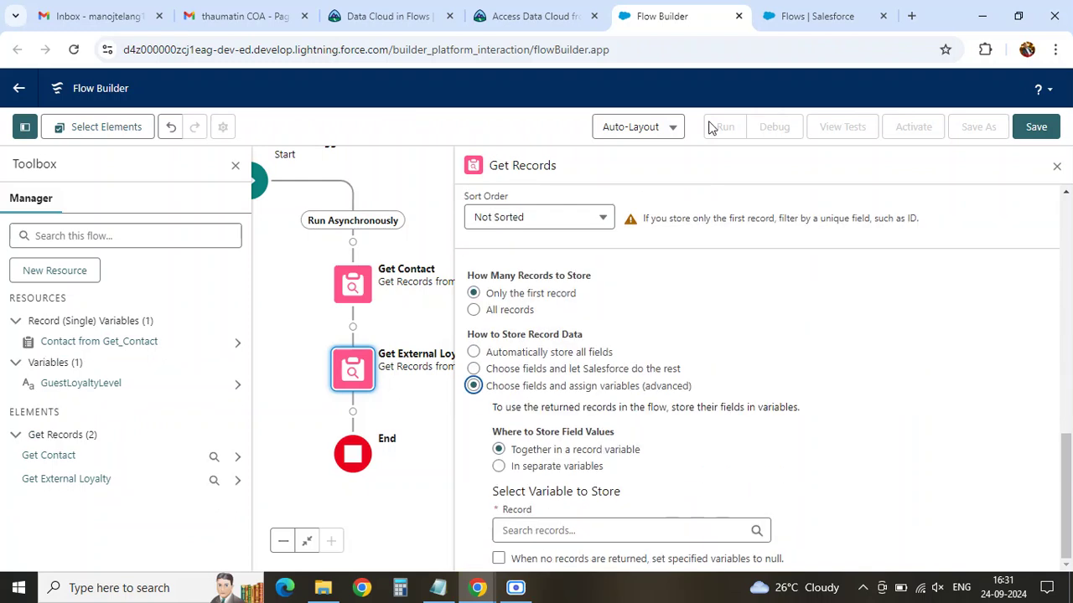
# - Check where the challenge wants field values stored, then set Where to Store Field Values to In separate variables
pyautogui.click(526, 16)
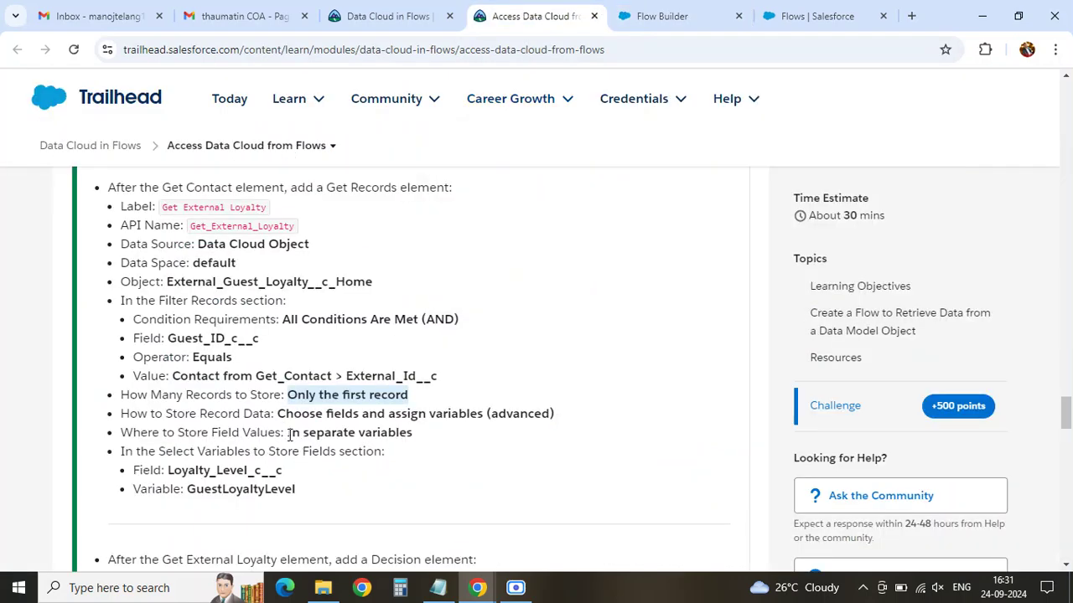
pyautogui.moveTo(288, 433); pyautogui.dragTo(410, 433)
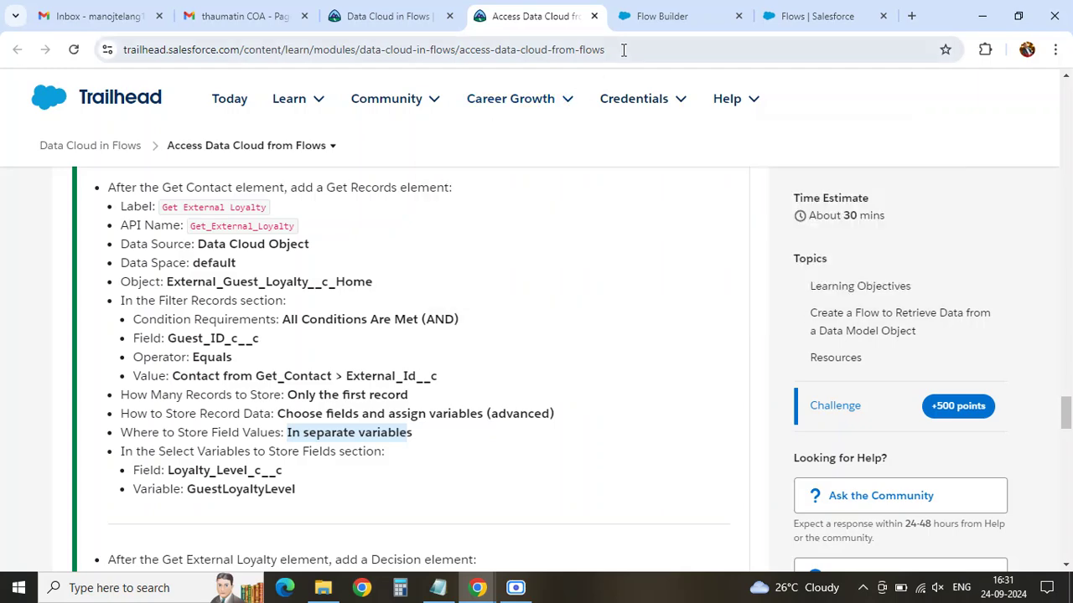
pyautogui.click(662, 16)
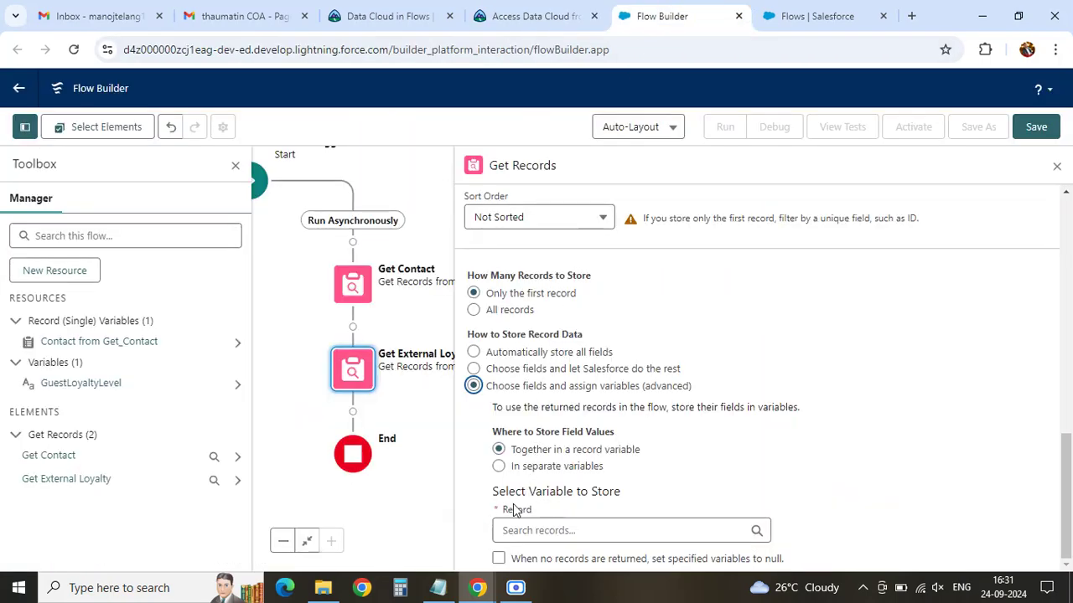
pyautogui.click(516, 474)
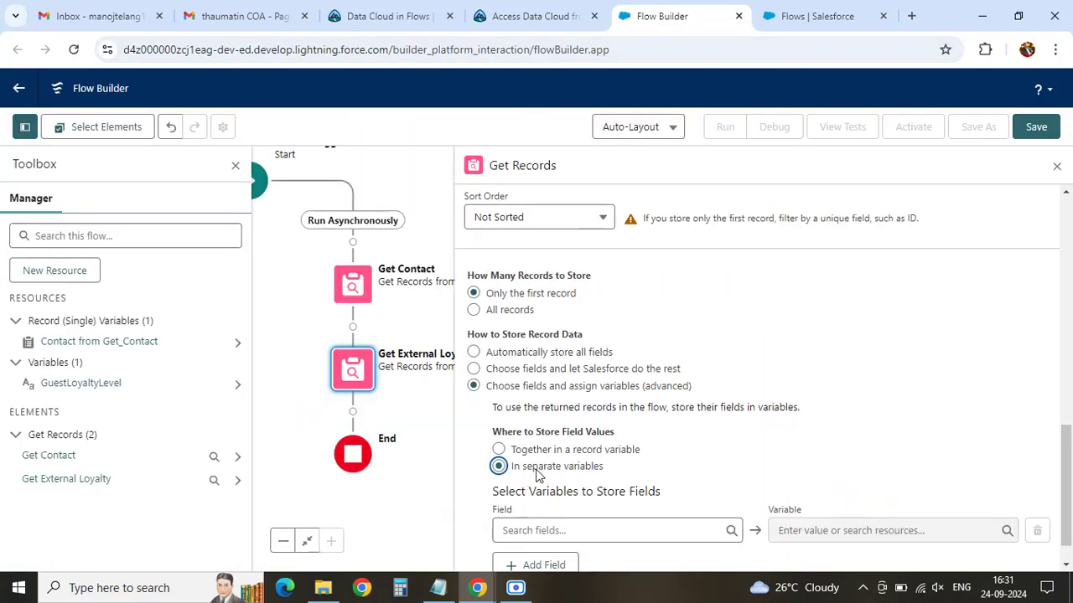
pyautogui.scroll(-1, 587, 477)
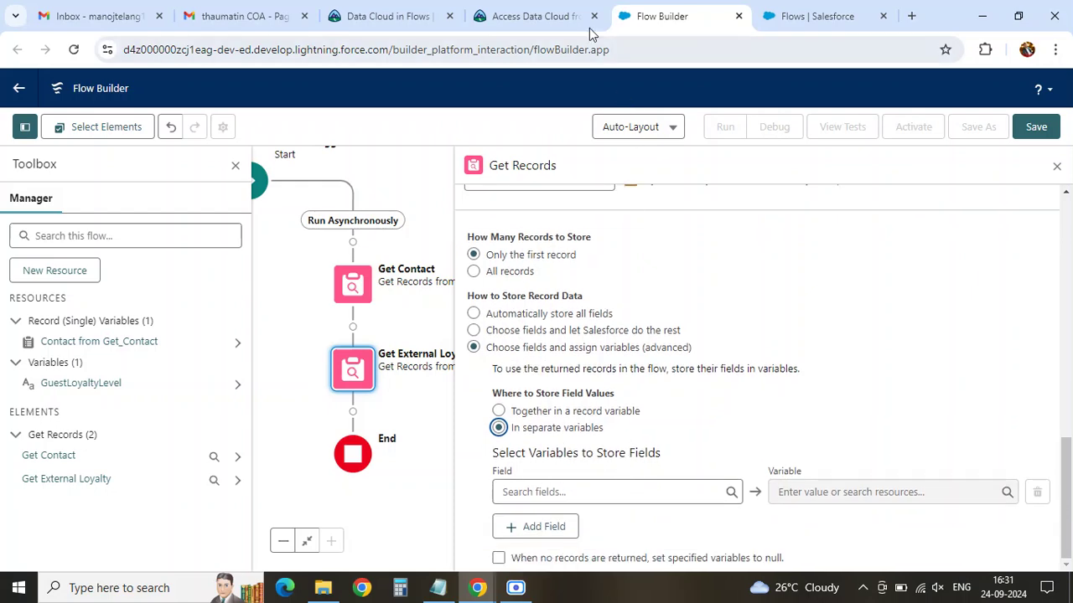
# - Take the field name from the challenge and select Loyalty_Level_c__c as the field to store in a variable
pyautogui.click(537, 17)
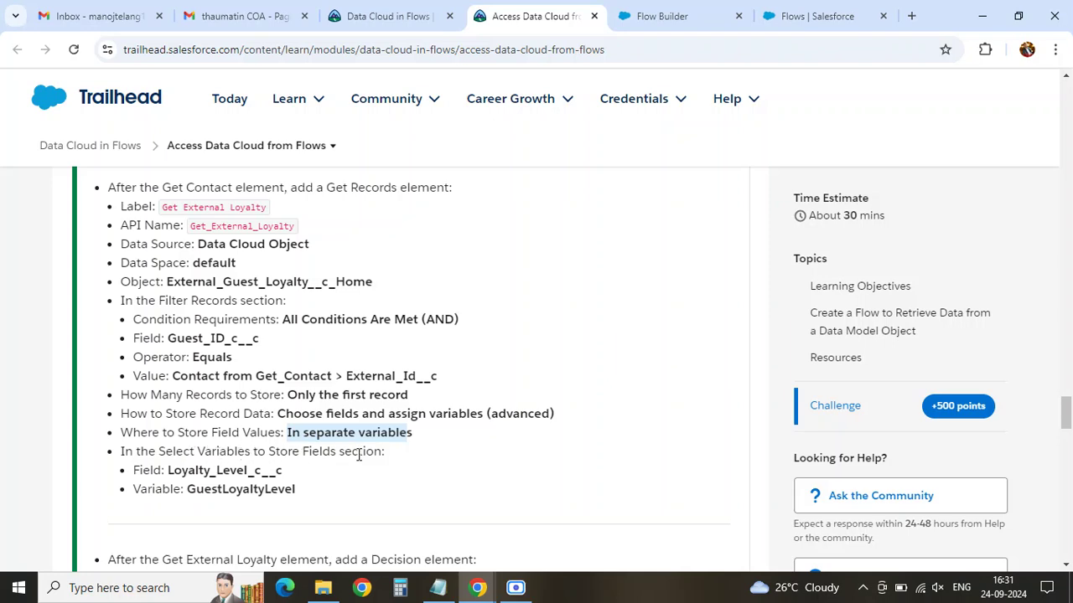
pyautogui.moveTo(168, 471); pyautogui.dragTo(308, 477)
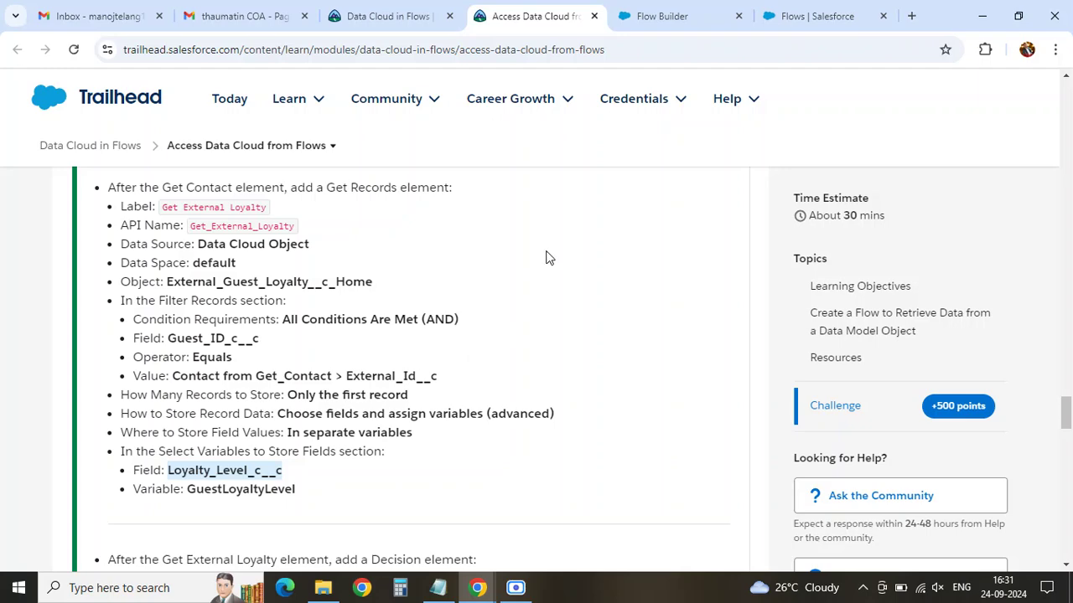
pyautogui.click(663, 17)
pyautogui.click(523, 486)
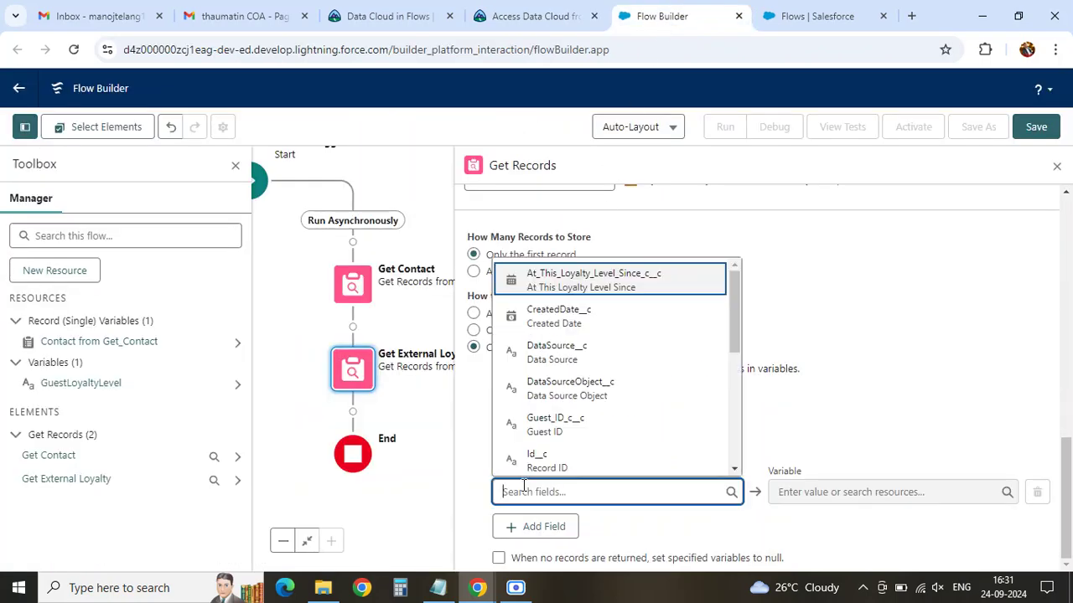
pyautogui.write('Loyalty_Level_c__c')
pyautogui.click(582, 464)
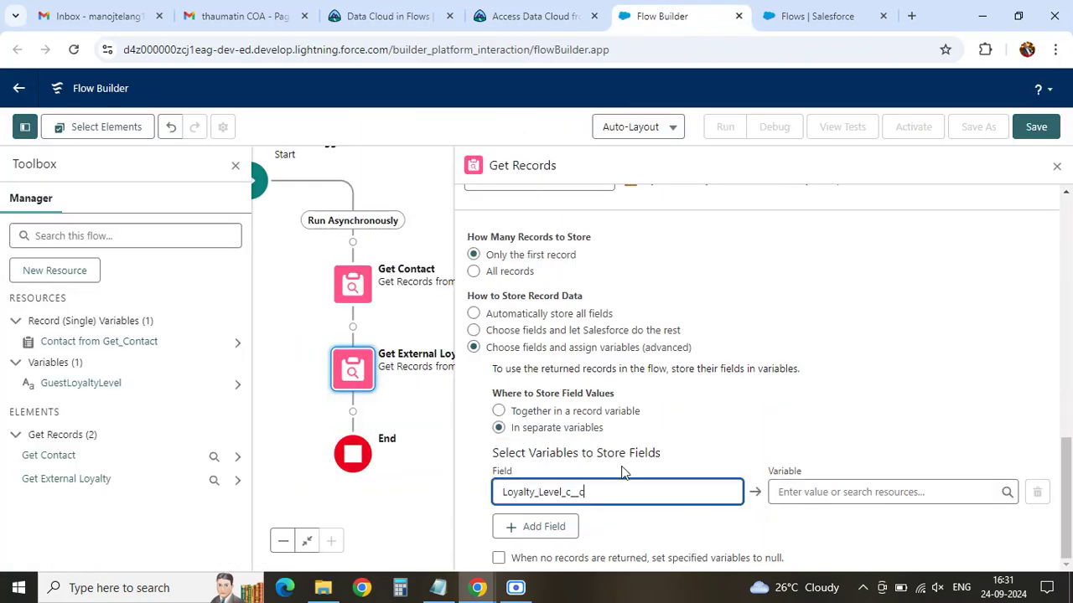
# - Take the variable name from the challenge and store Loyalty_Level_c__c in the GuestLoyaltyLevel variable
pyautogui.click(536, 17)
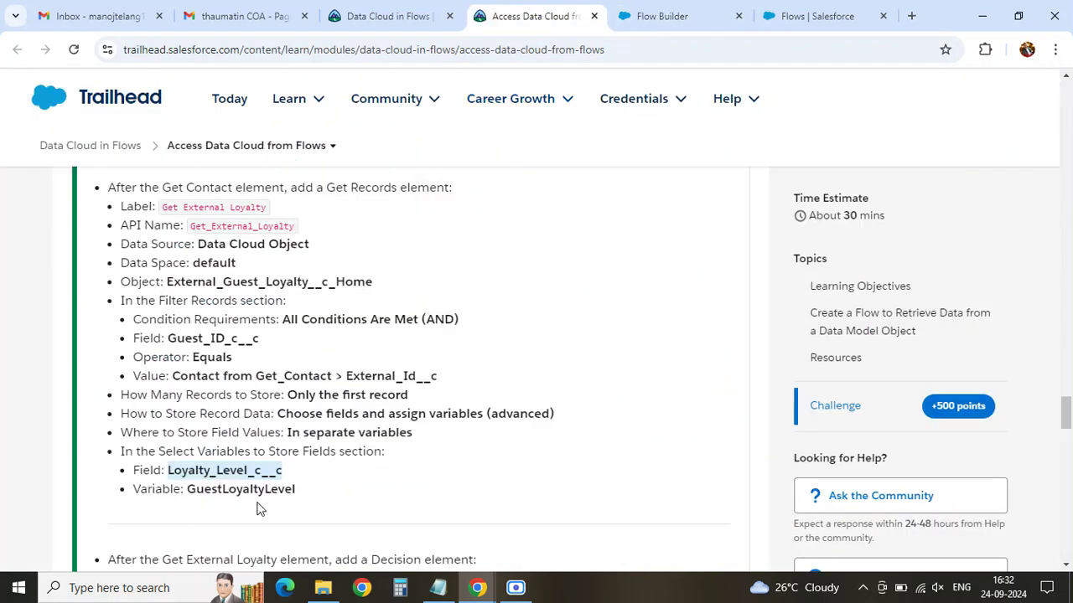
pyautogui.moveTo(187, 489); pyautogui.dragTo(299, 493)
pyautogui.hotkey('ctrl', 'c')
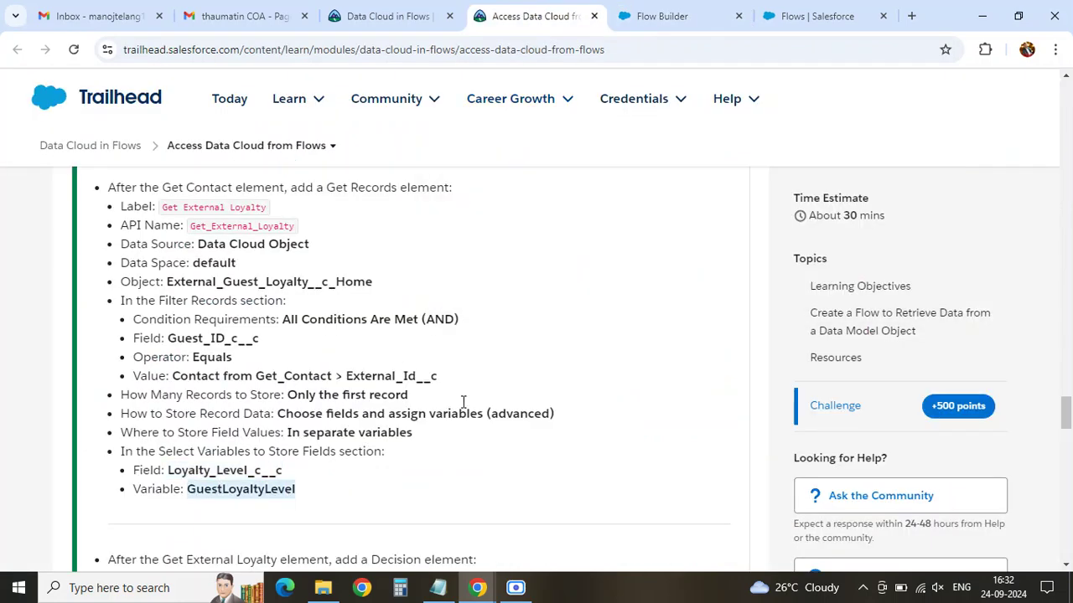
pyautogui.click(662, 17)
pyautogui.click(803, 491)
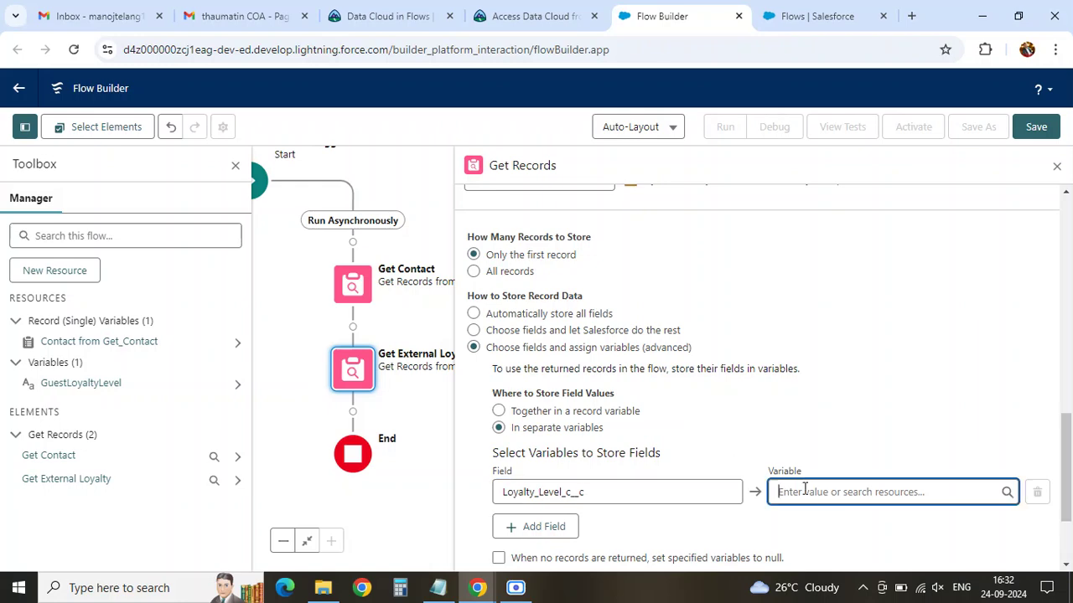
pyautogui.hotkey('ctrl', 'v')
pyautogui.click(801, 459)
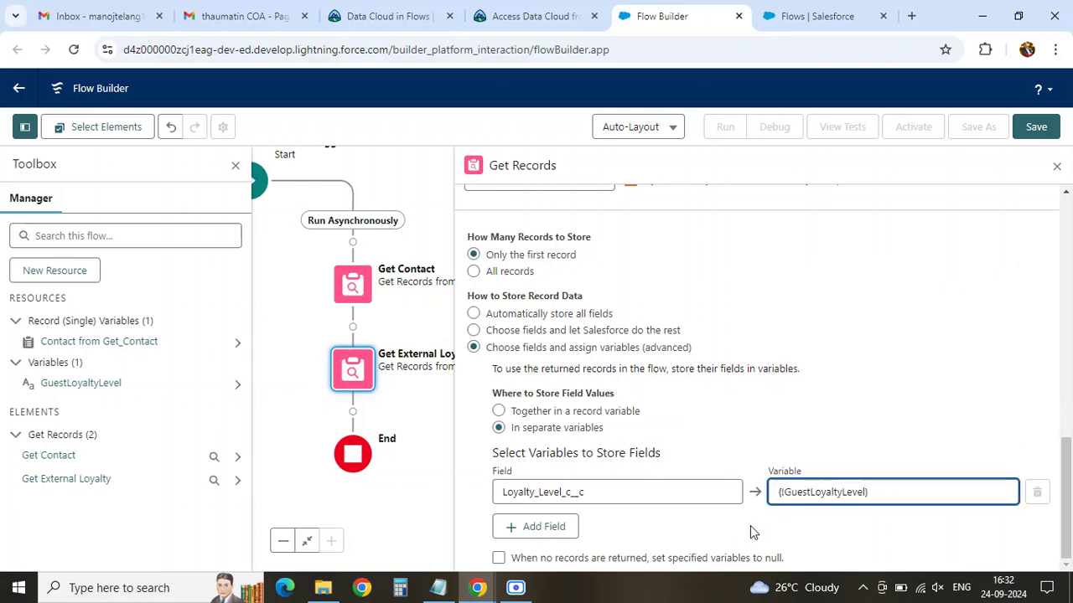
# - Add a Decision element after Get External Loyalty and label it Check Loyalty Level, as the challenge specifies
pyautogui.click(528, 16)
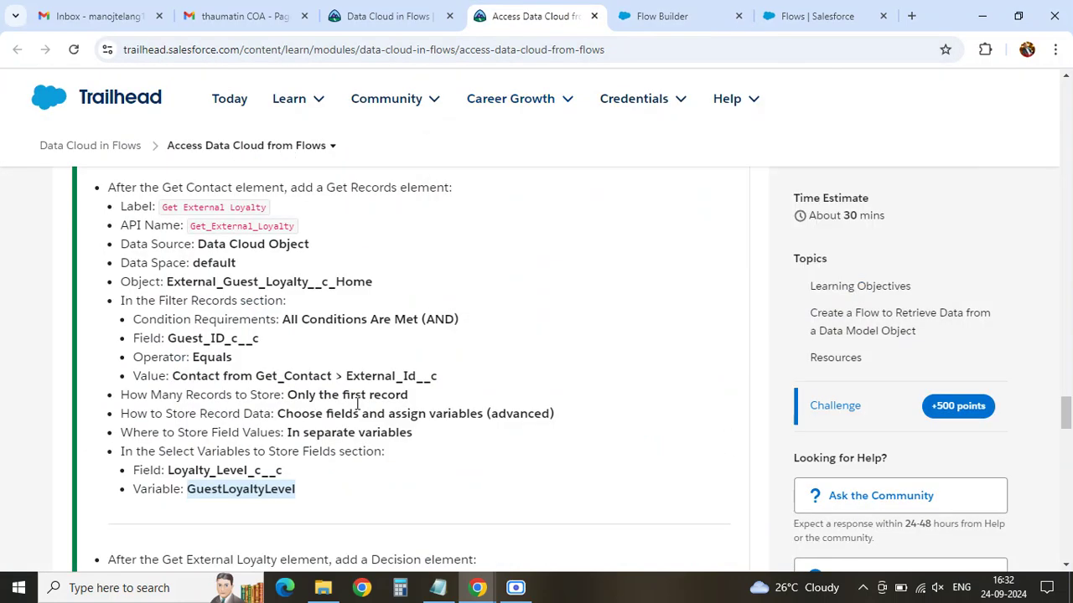
pyautogui.scroll(-3, 212, 518)
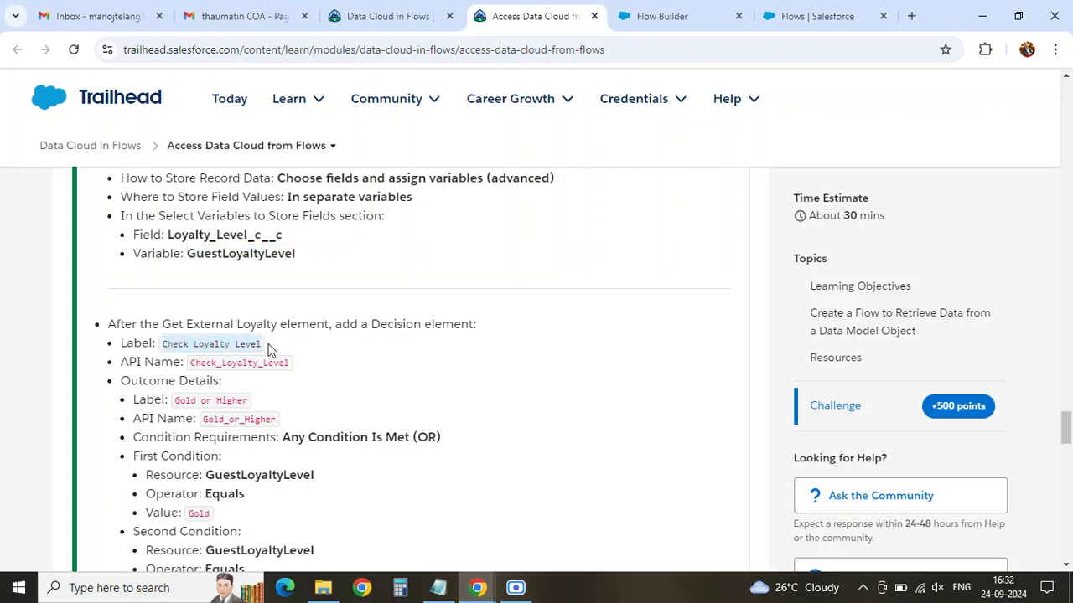
pyautogui.click(659, 16)
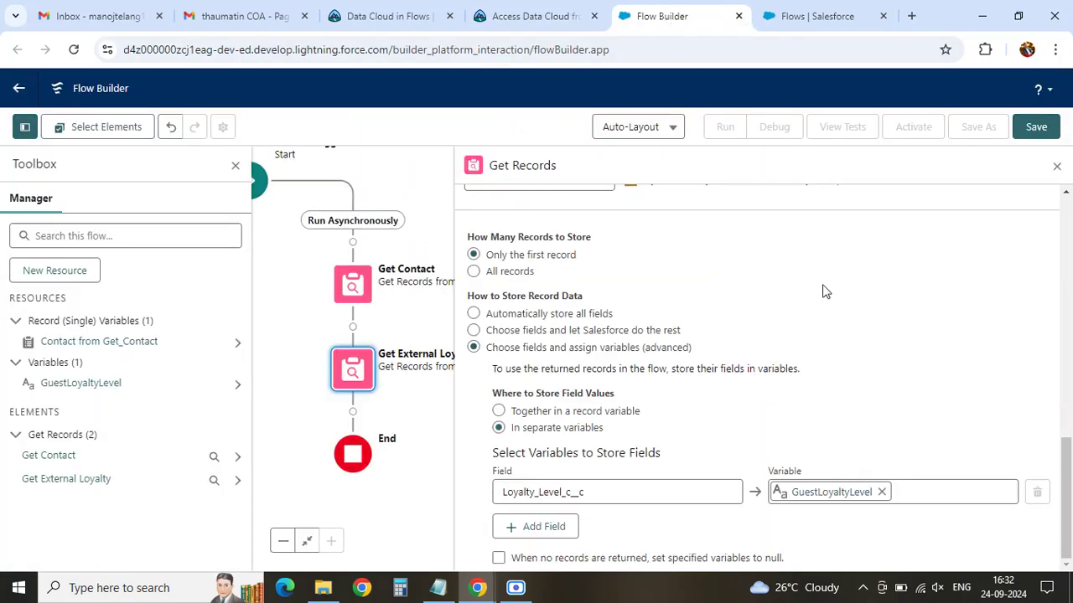
pyautogui.click(1056, 165)
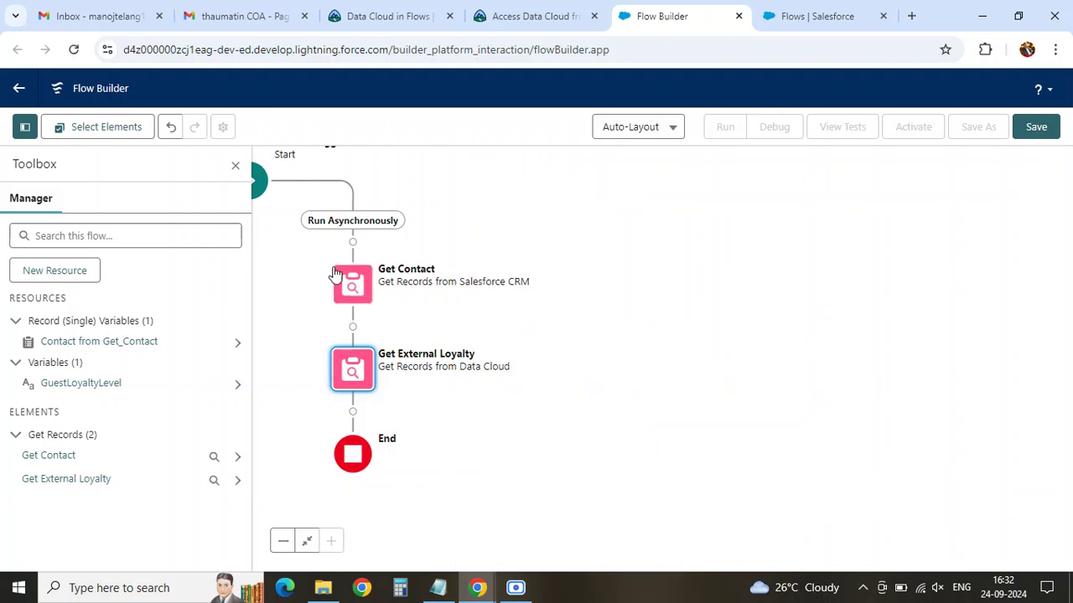
pyautogui.moveTo(295, 259); pyautogui.dragTo(558, 226)
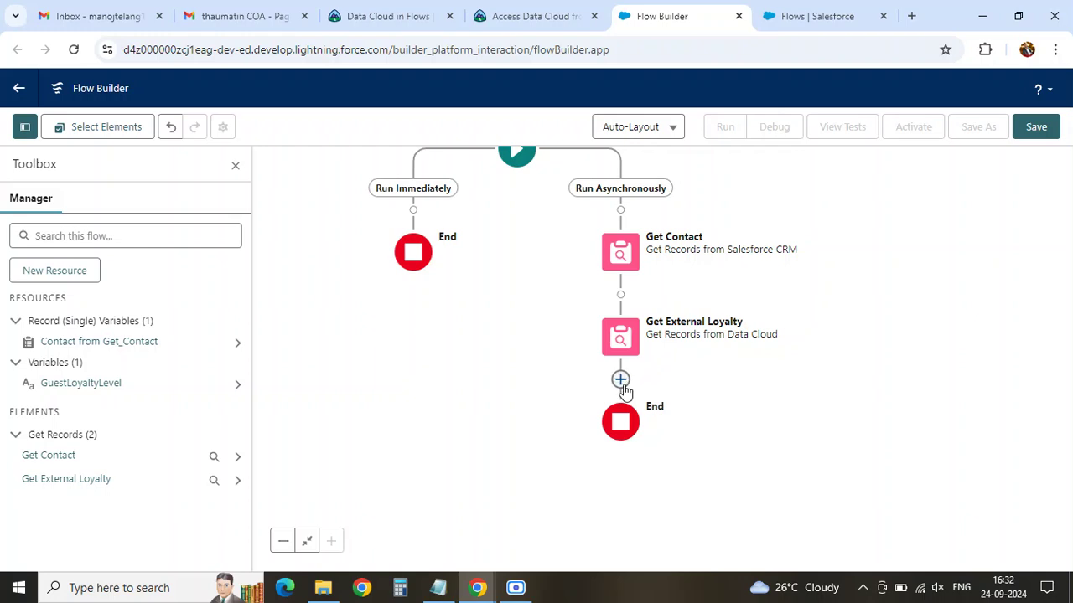
pyautogui.click(620, 381)
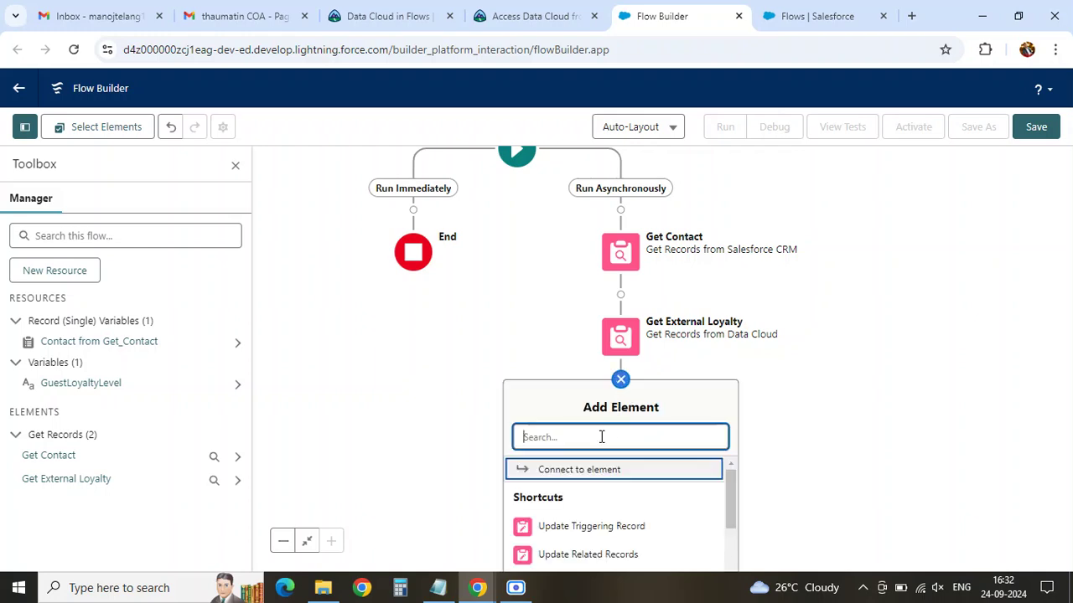
pyautogui.write('dec')
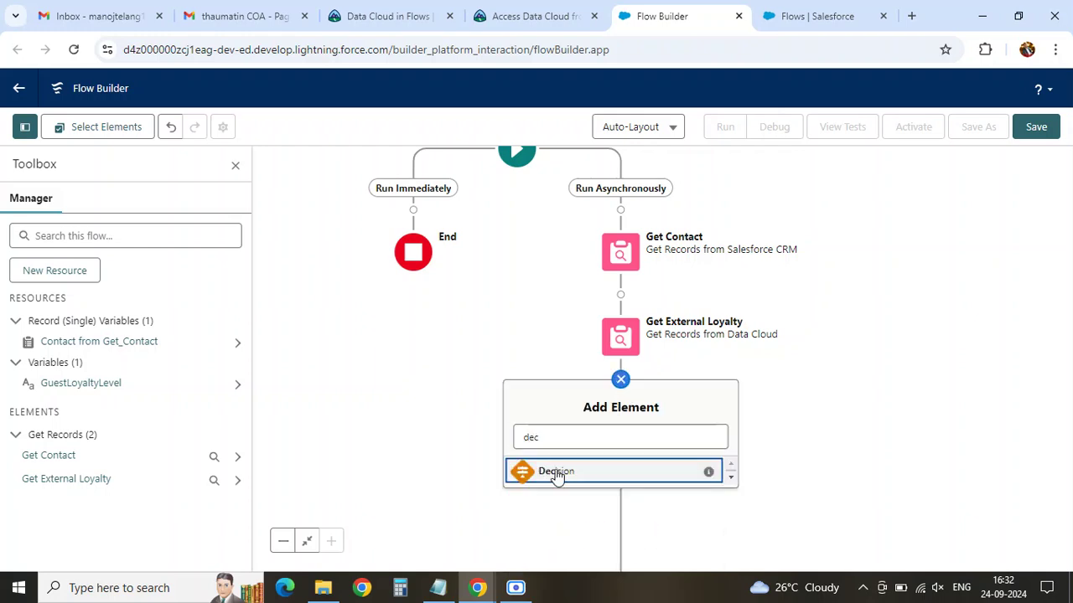
pyautogui.click(555, 472)
pyautogui.write('Check Loyalty Level')
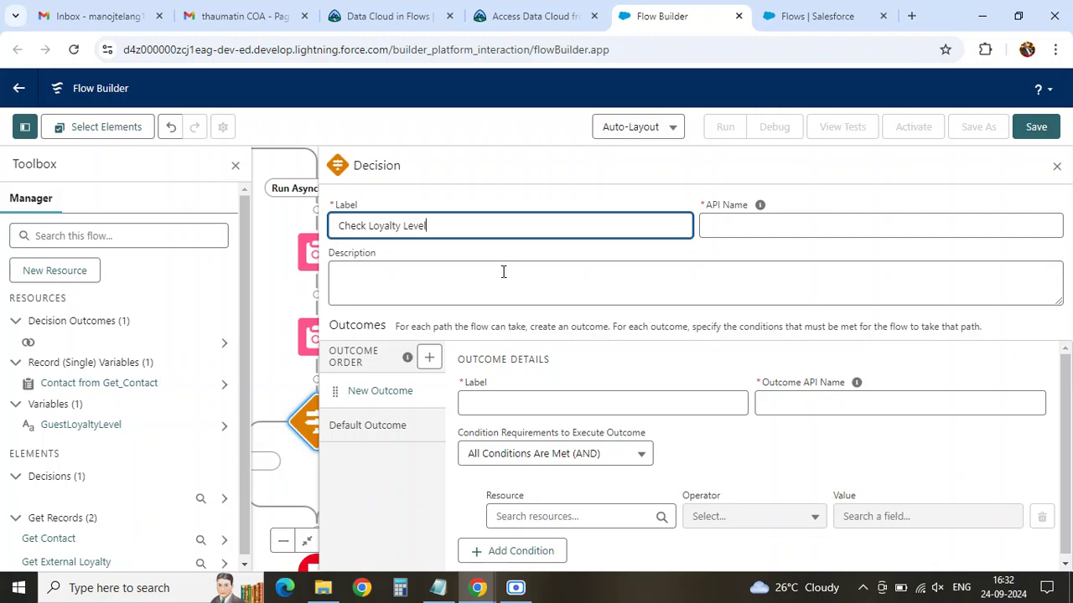
pyautogui.press('Tab')
pyautogui.click(531, 289)
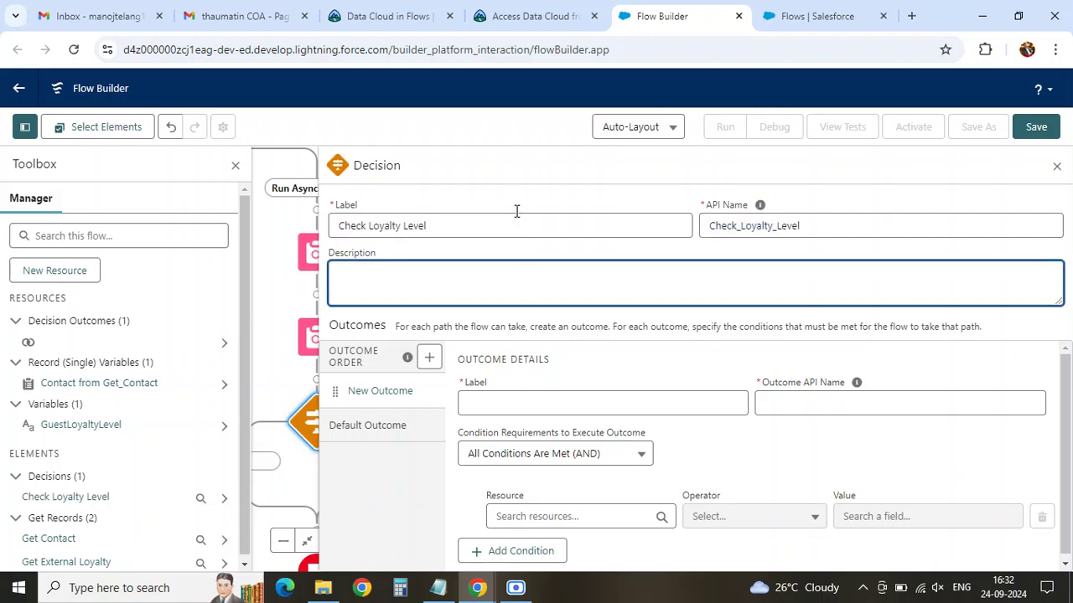
# - Take the outcome label from the challenge and name the Decision's new outcome Gold or Higher
pyautogui.click(522, 15)
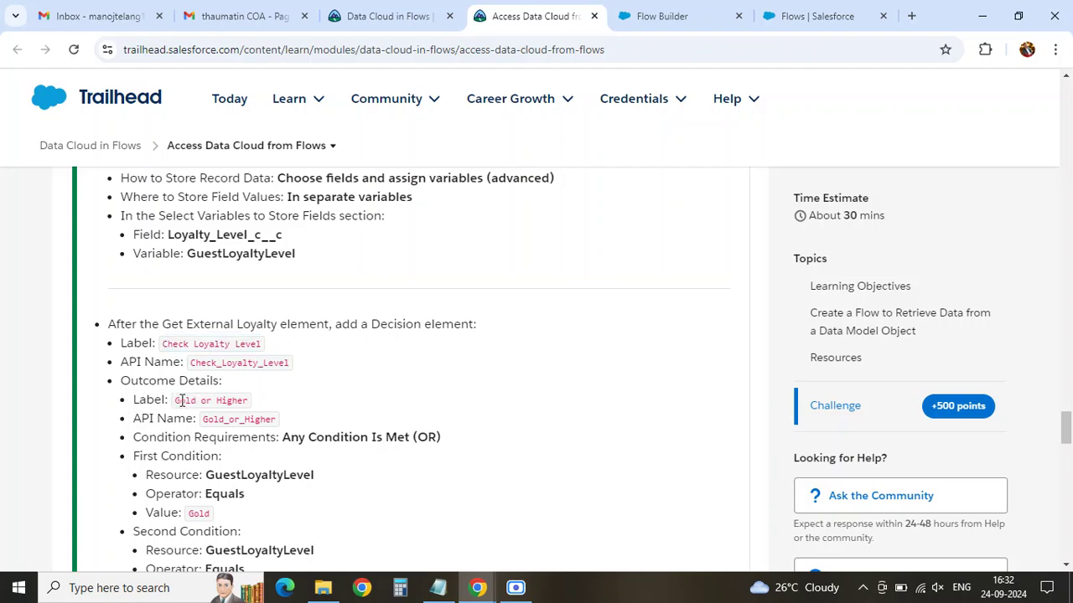
pyautogui.moveTo(176, 403); pyautogui.dragTo(248, 402)
pyautogui.hotkey('ctrl', 'c')
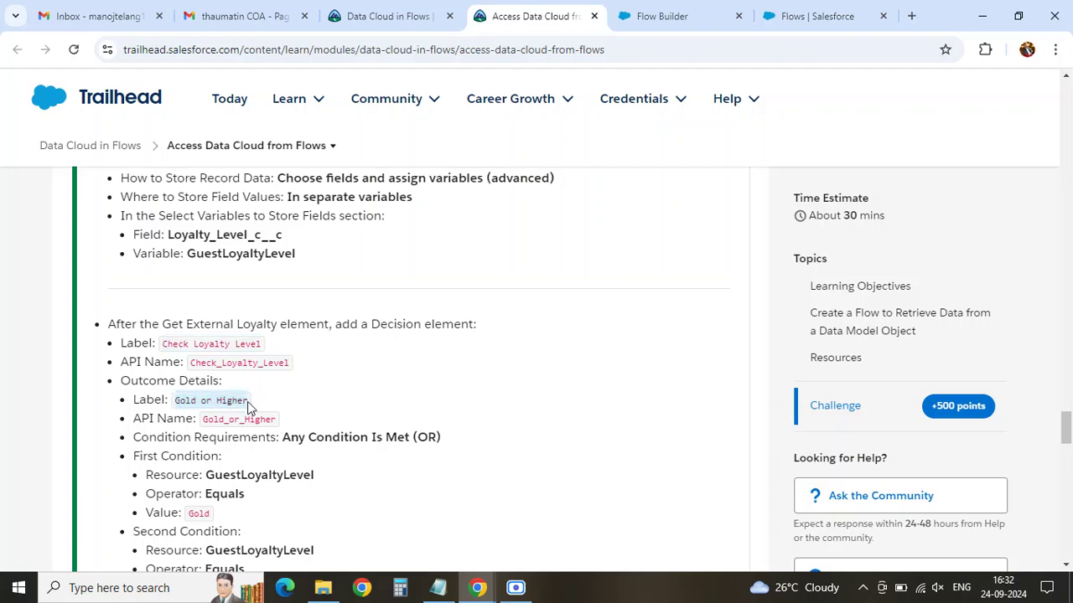
pyautogui.click(656, 18)
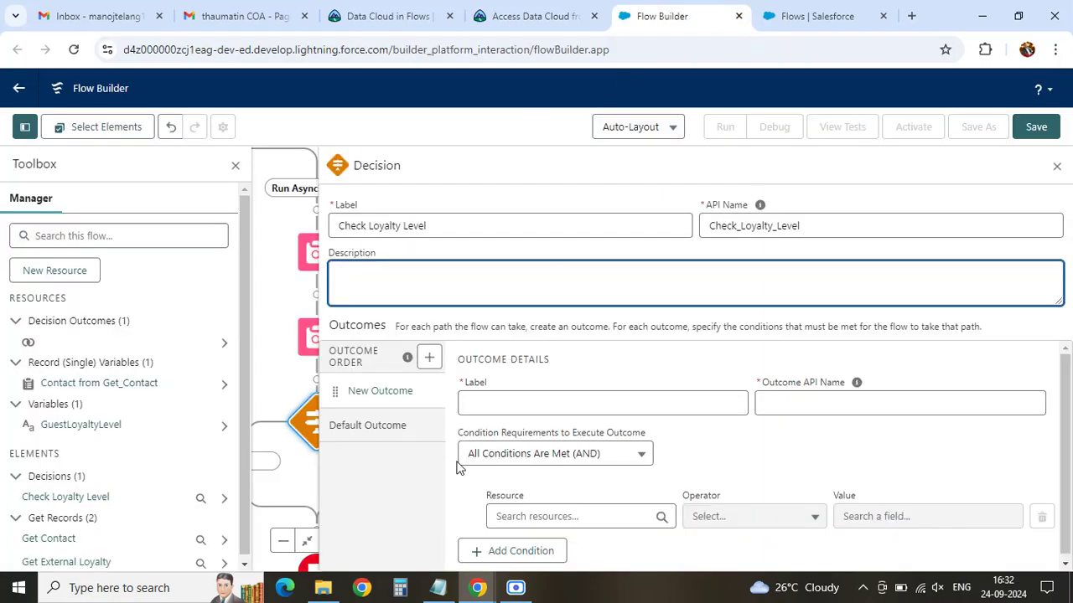
pyautogui.click(496, 402)
pyautogui.hotkey('ctrl', 'v')
pyautogui.press('Tab')
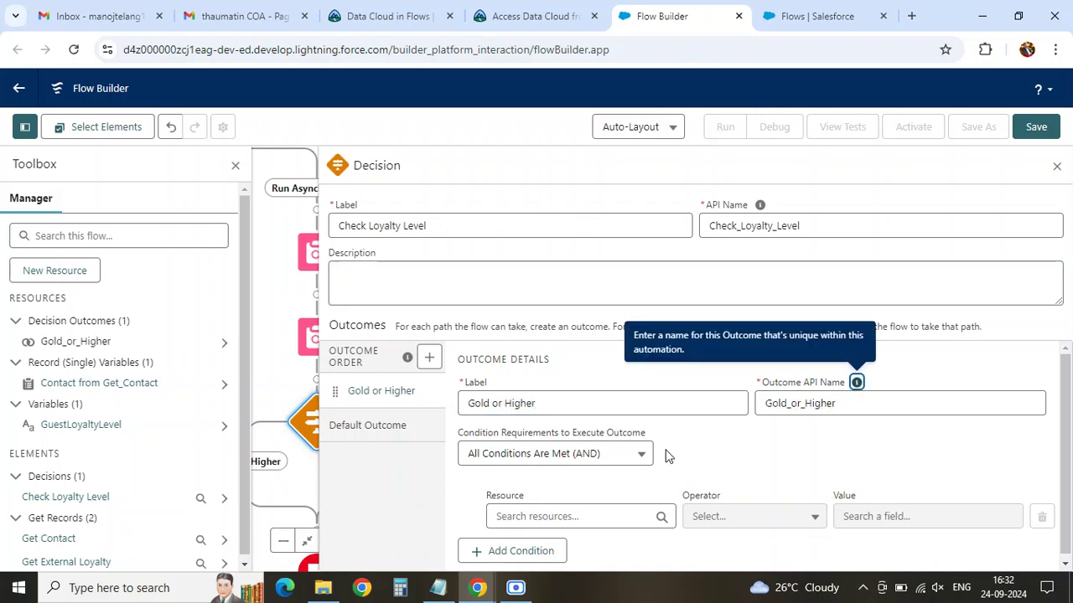
# - Check the outcome's conditions in the challenge, then set its condition requirements to Any Condition Is Met (OR)
pyautogui.click(551, 23)
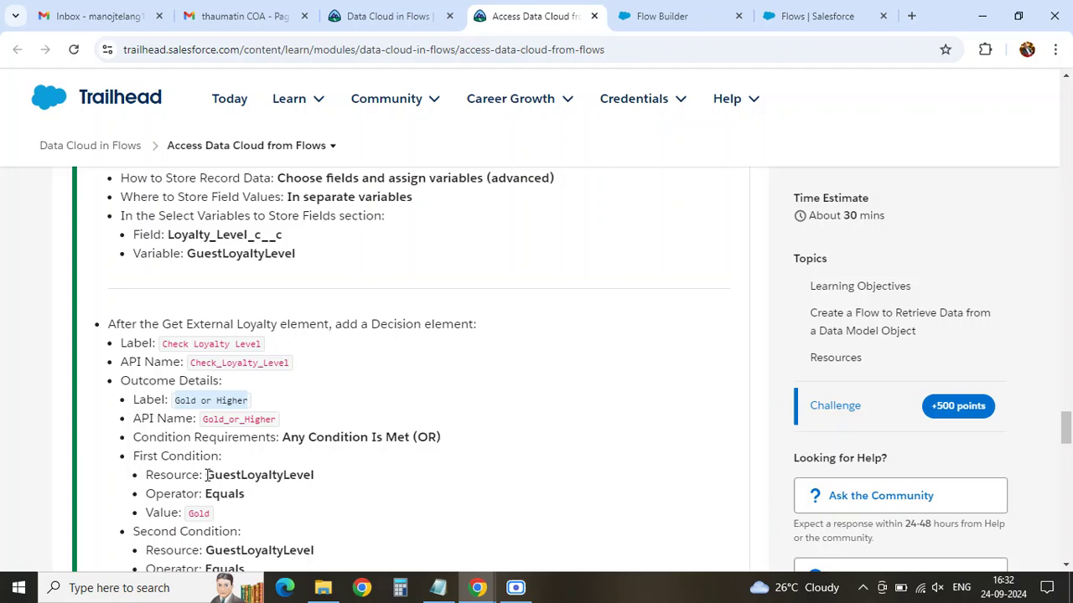
pyautogui.moveTo(206, 475); pyautogui.dragTo(314, 475)
pyautogui.hotkey('ctrl', 'c')
pyautogui.scroll(-3, 327, 475)
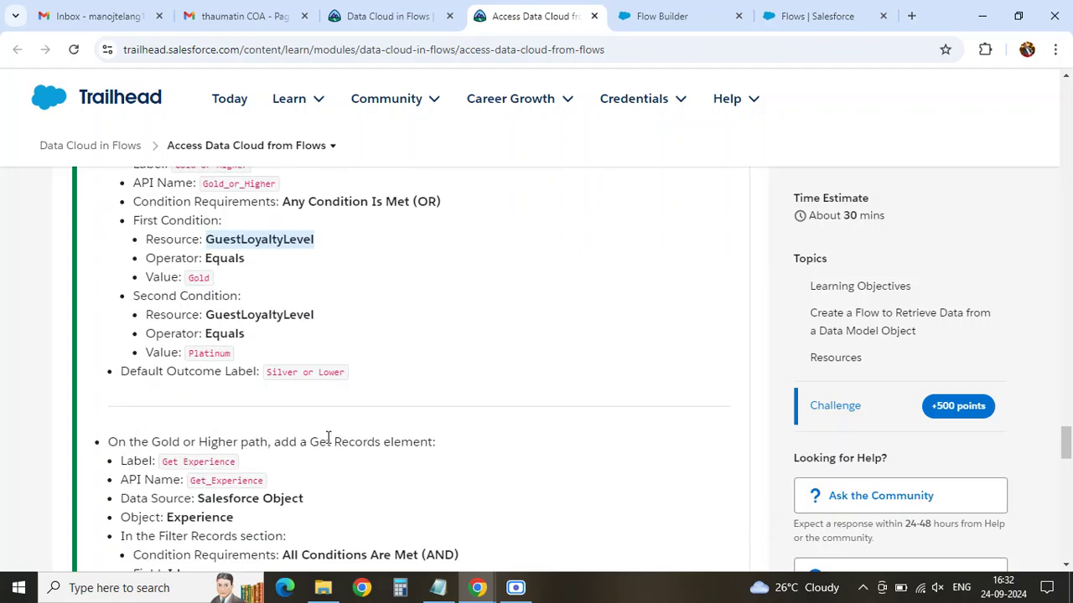
pyautogui.click(647, 26)
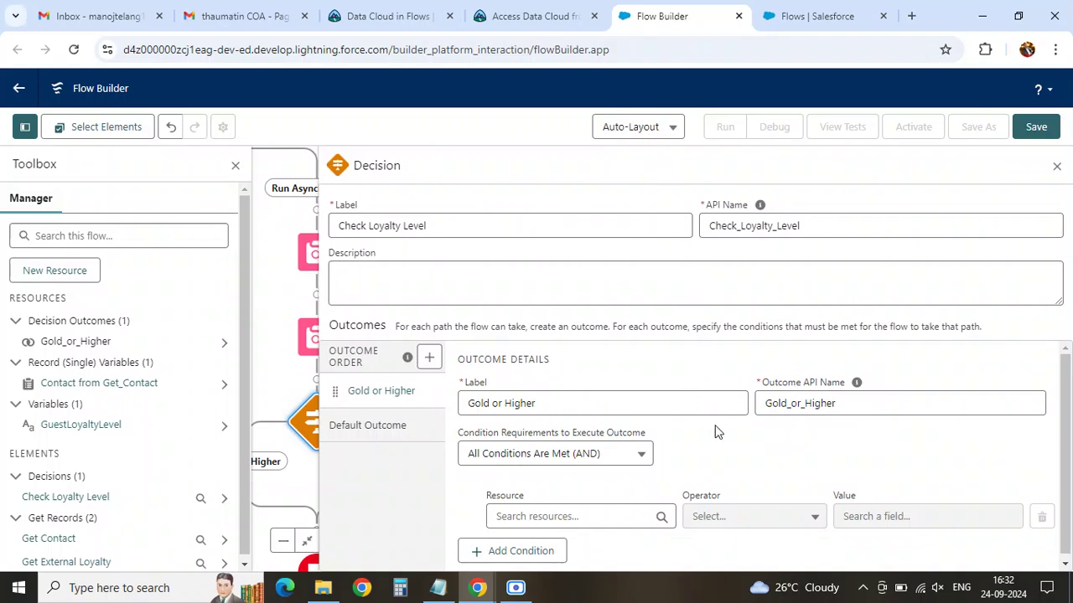
pyautogui.click(612, 449)
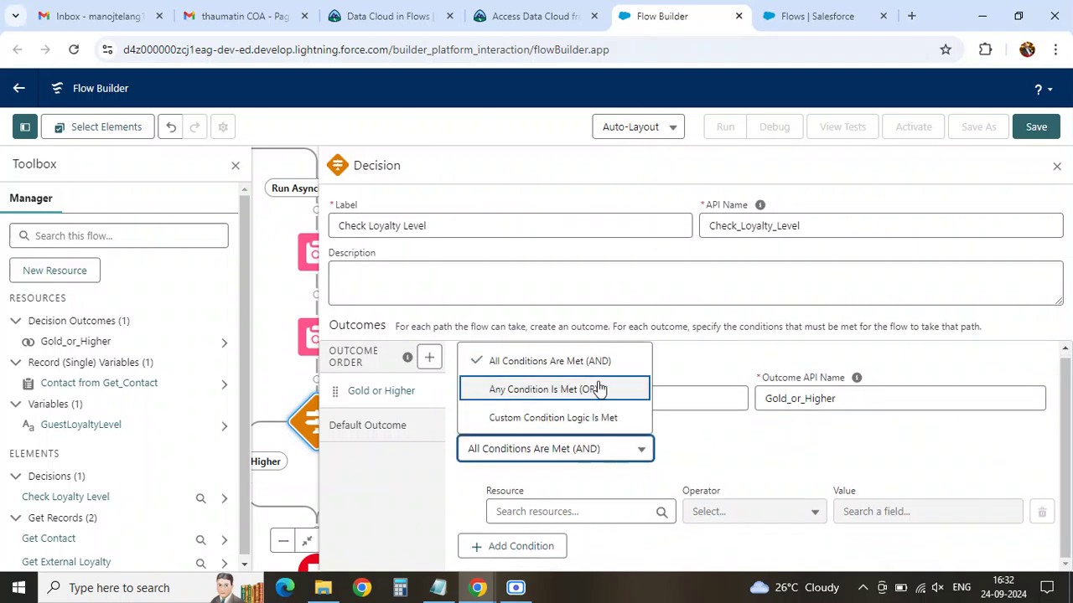
pyautogui.click(599, 389)
# - Select the GuestLoyaltyLevel variable as the resource of the Gold or Higher outcome's first condition
pyautogui.click(547, 511)
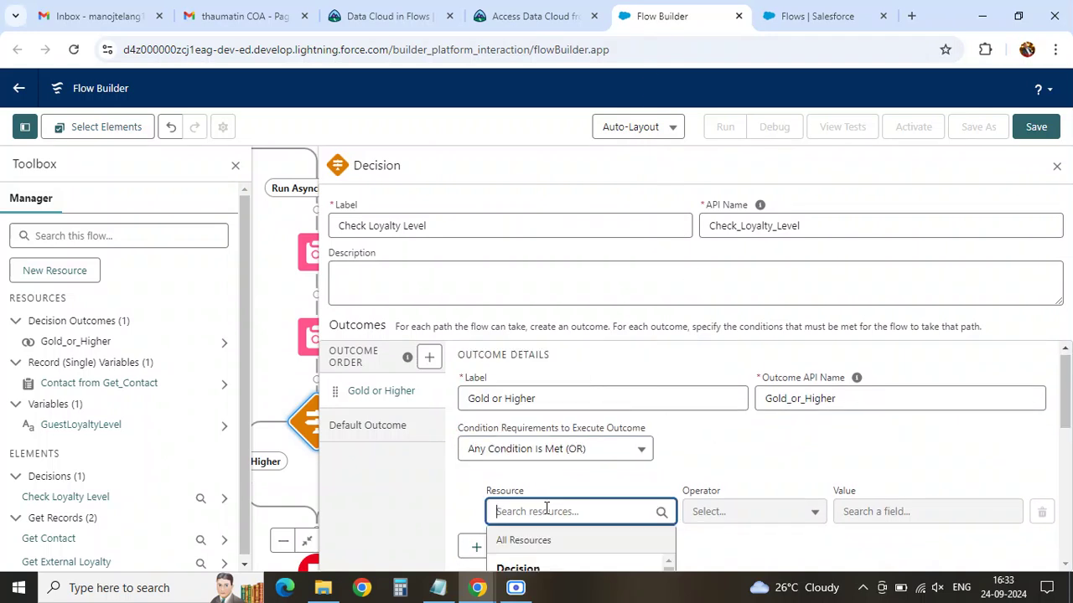
pyautogui.hotkey('ctrl', 'v')
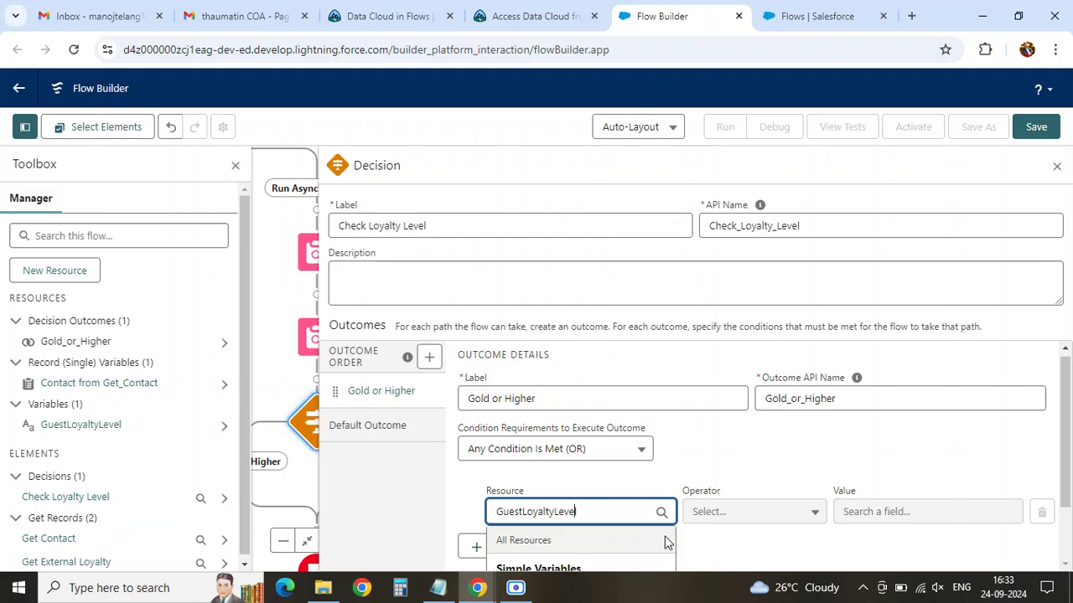
pyautogui.scroll(-1, 669, 538)
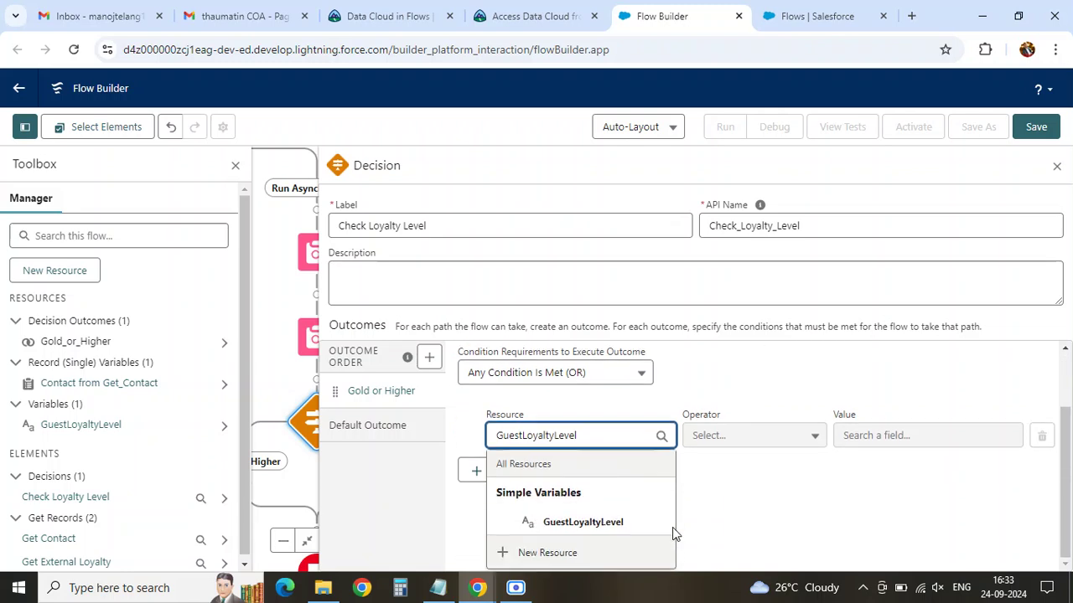
pyautogui.click(586, 522)
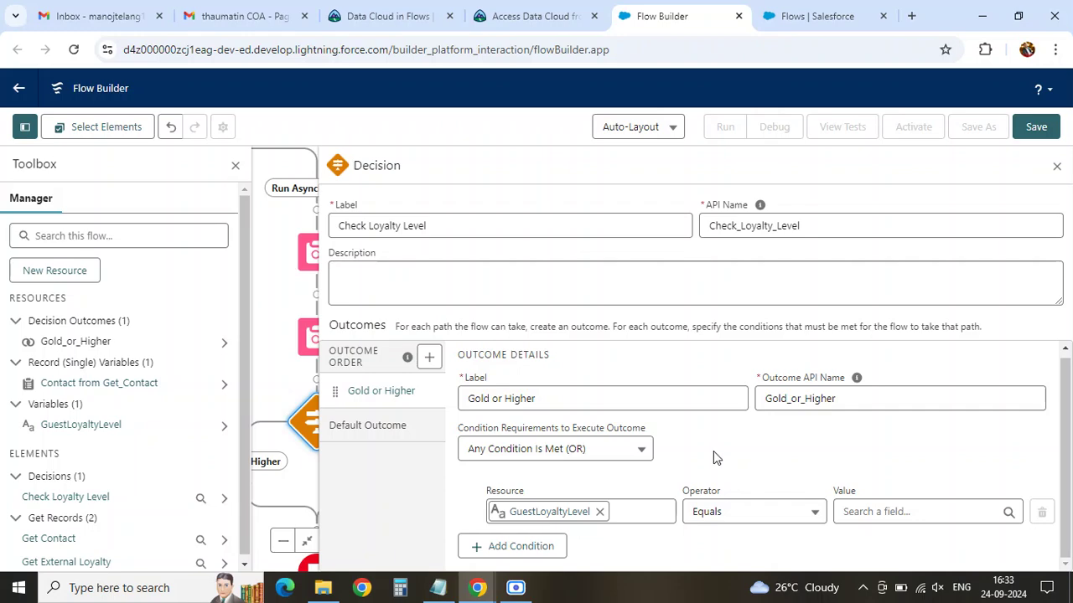
# - Take the first condition's value from the challenge and set it to Gold
pyautogui.click(496, 19)
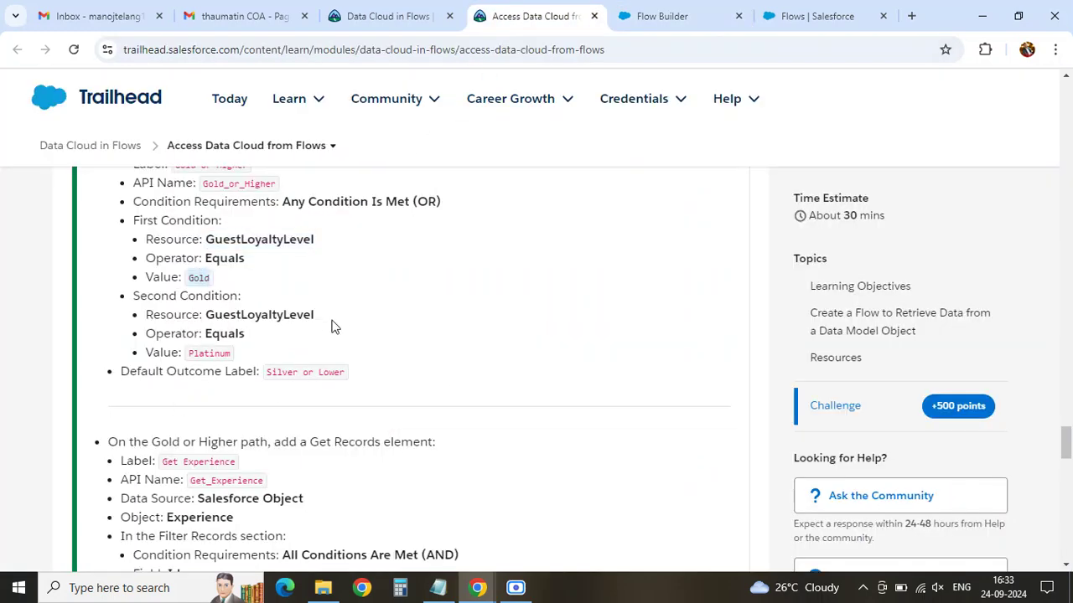
pyautogui.click(696, 15)
pyautogui.click(862, 518)
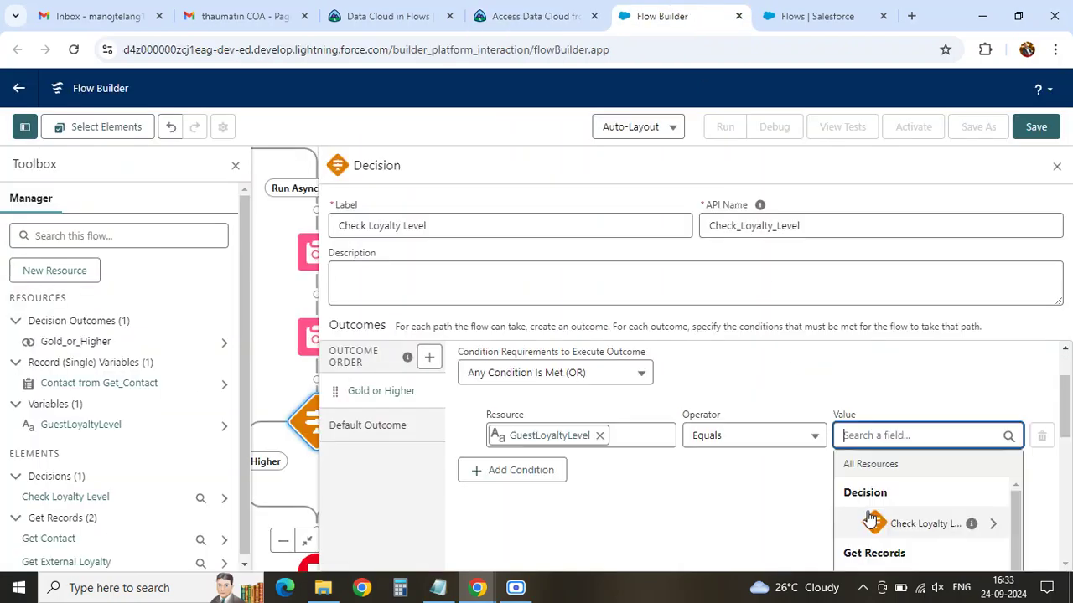
pyautogui.write('Gold')
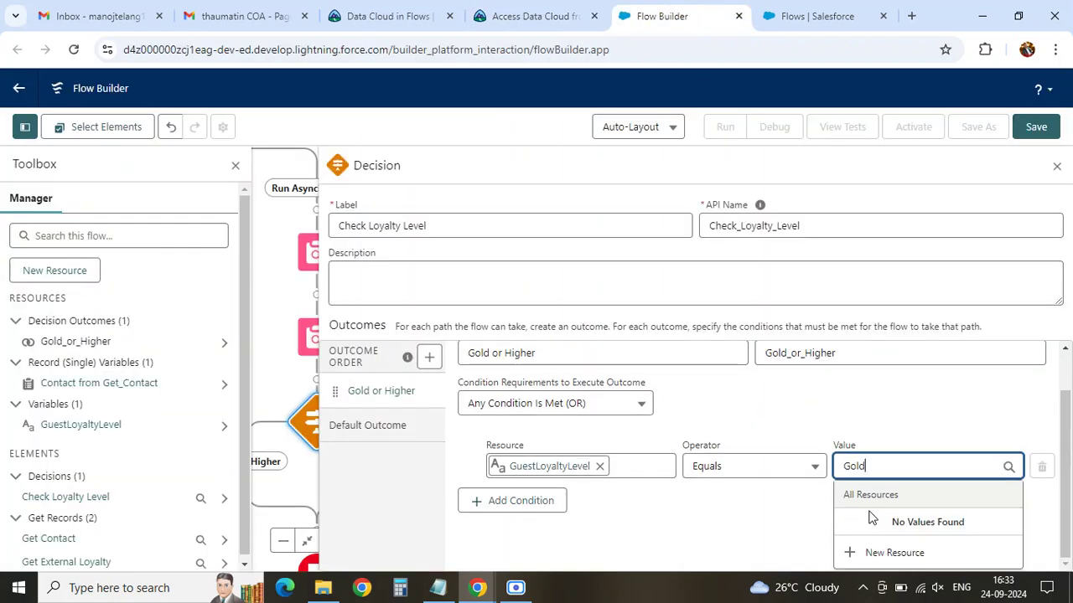
pyautogui.click(795, 516)
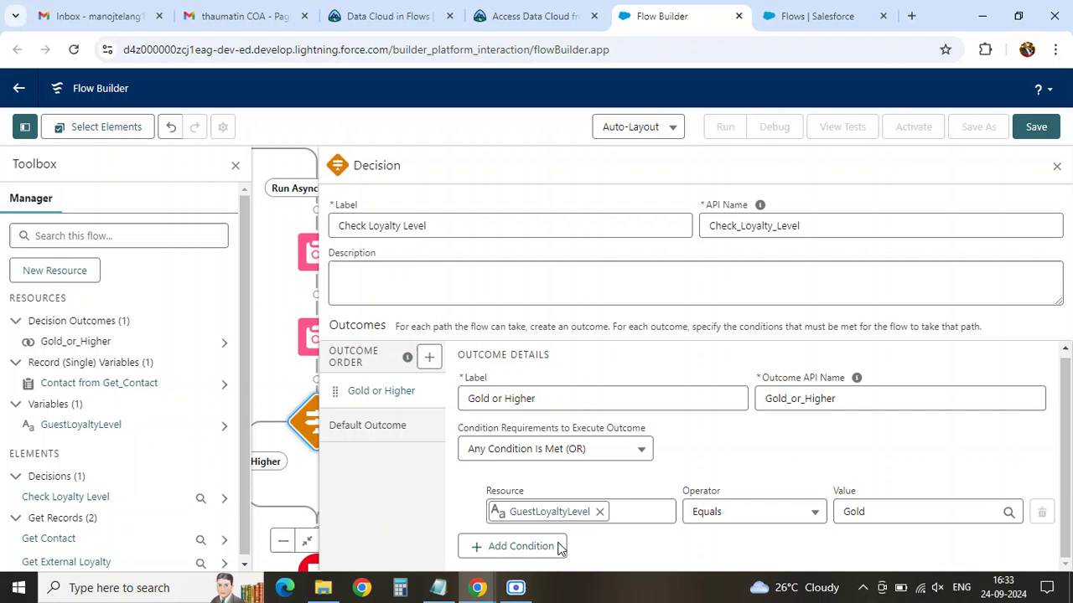
# - Add a second condition to the Gold or Higher outcome with the GuestLoyaltyLevel variable from the challenge as its resource
pyautogui.click(505, 548)
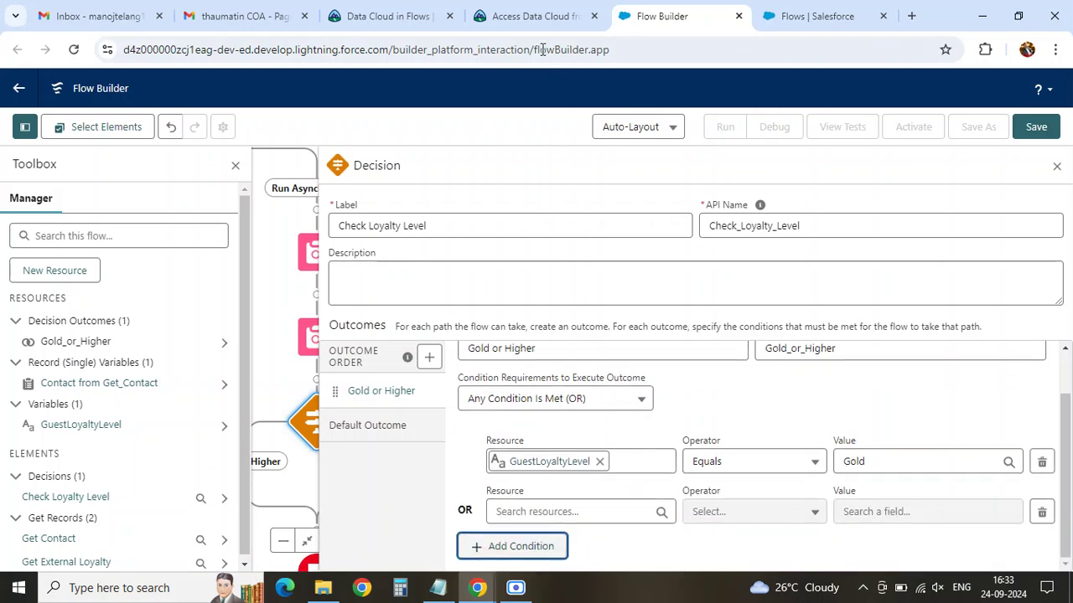
pyautogui.click(513, 17)
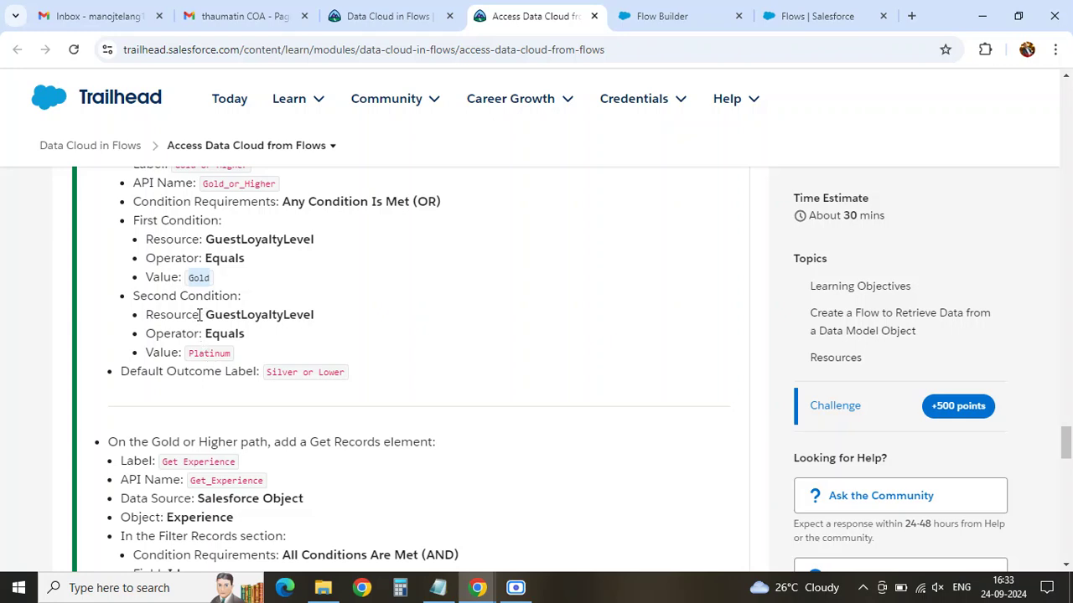
pyautogui.moveTo(208, 314); pyautogui.dragTo(324, 314)
pyautogui.hotkey('ctrl', 'c')
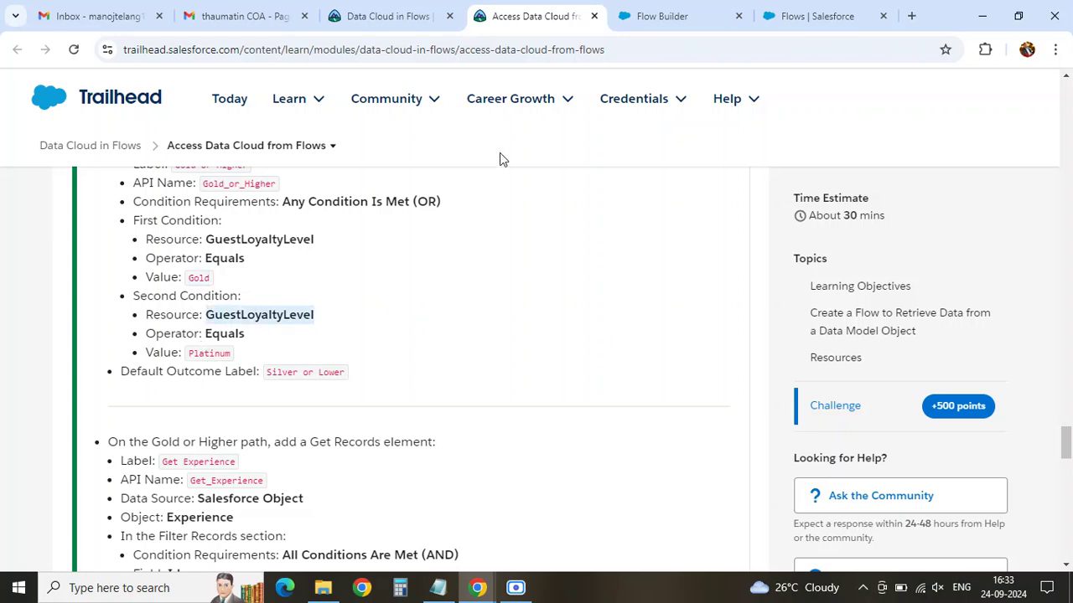
pyautogui.click(662, 16)
pyautogui.click(576, 511)
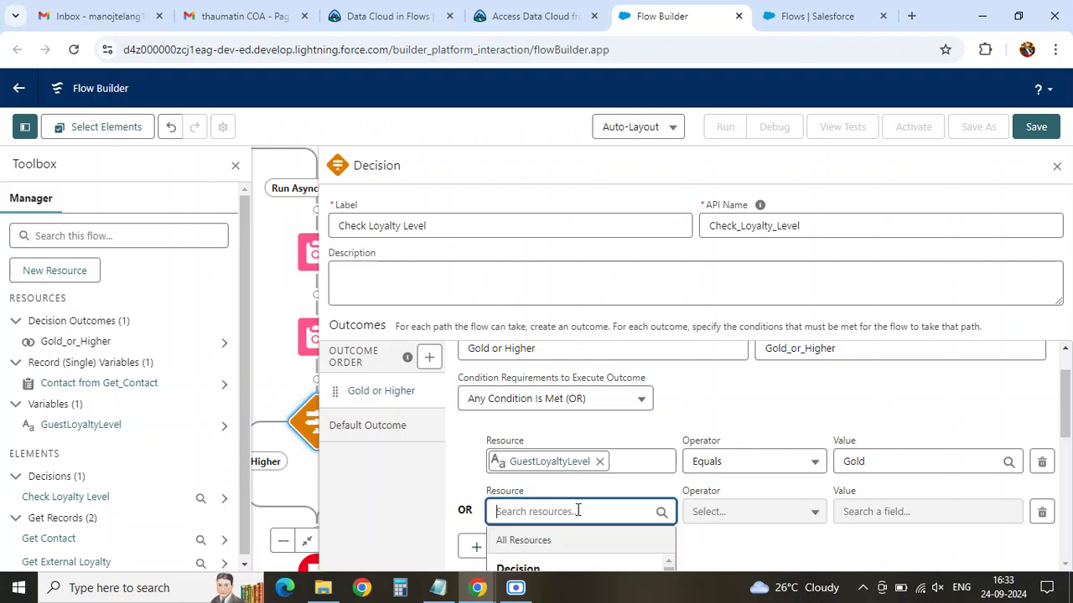
pyautogui.hotkey('ctrl', 'v')
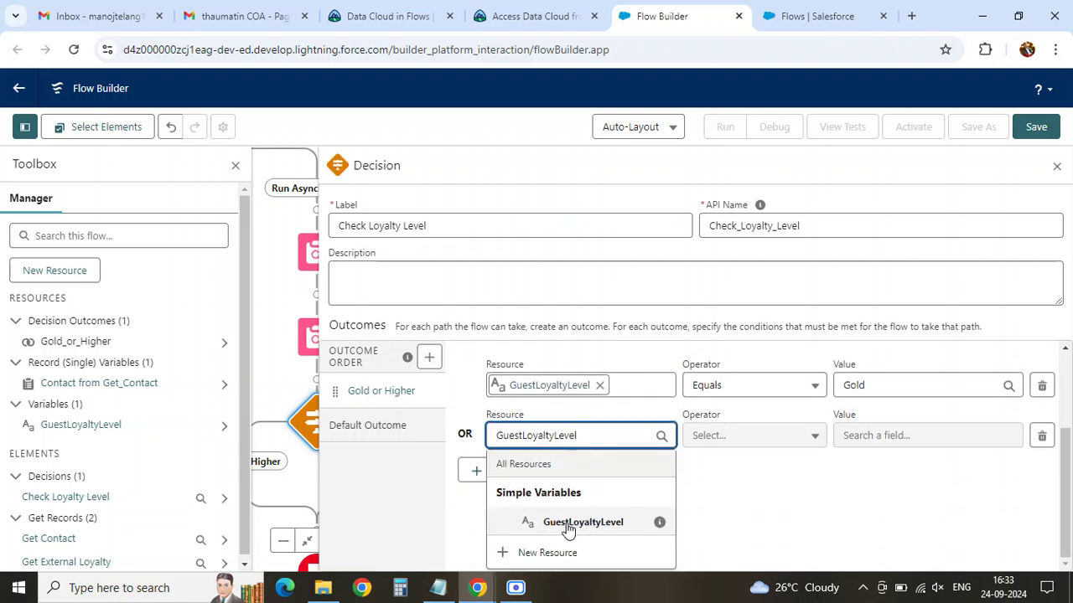
pyautogui.click(568, 522)
# - Take the second condition's value from the challenge, set it to Platinum, and review the outcome's conditions
pyautogui.click(851, 510)
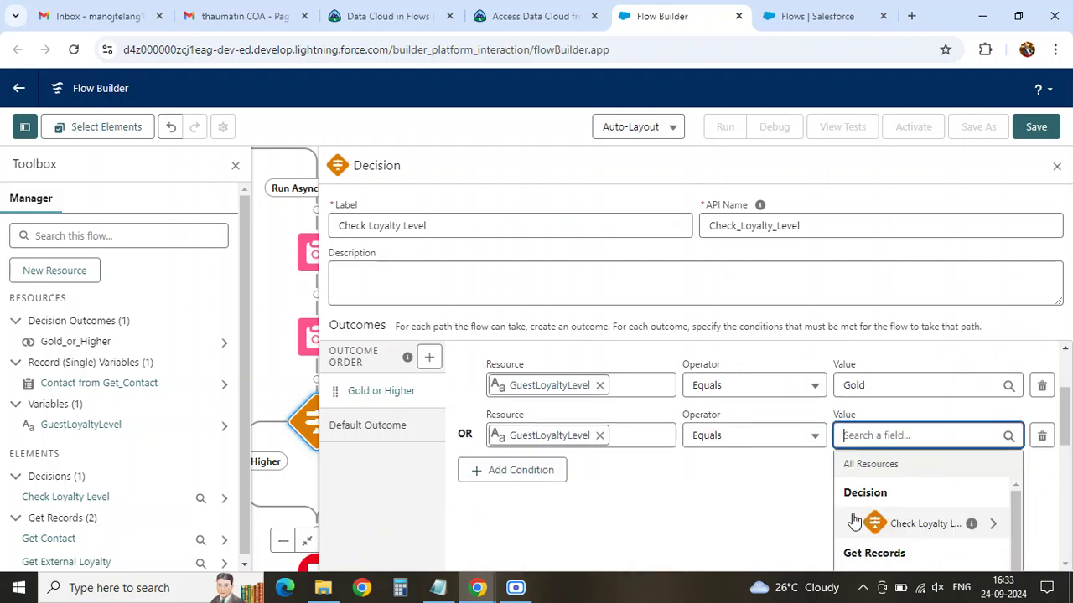
pyautogui.click(528, 16)
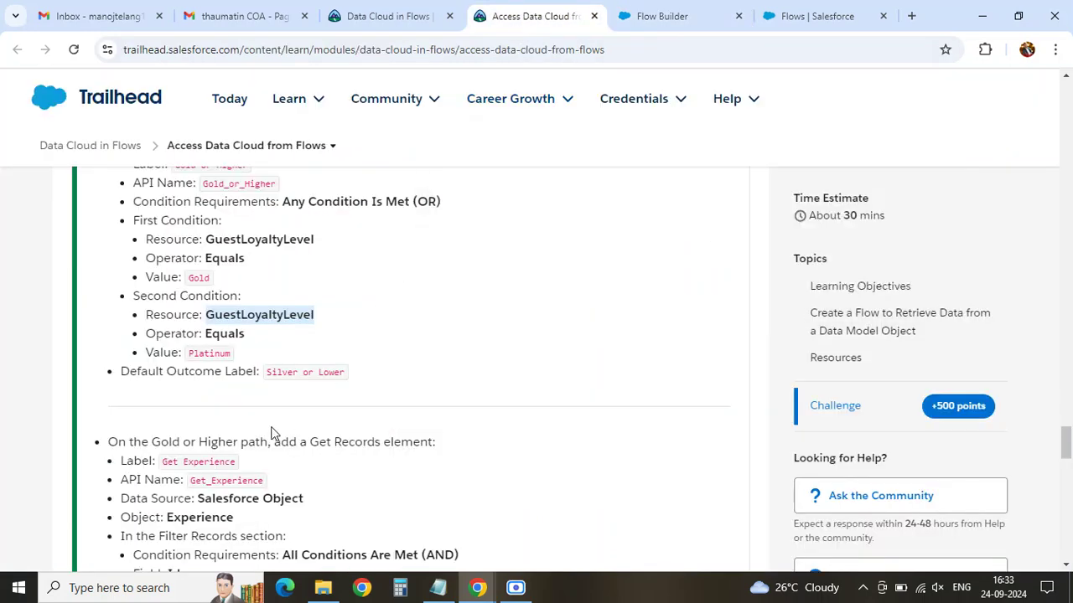
pyautogui.doubleClick(210, 353)
pyautogui.hotkey('ctrl', 'c')
pyautogui.click(662, 15)
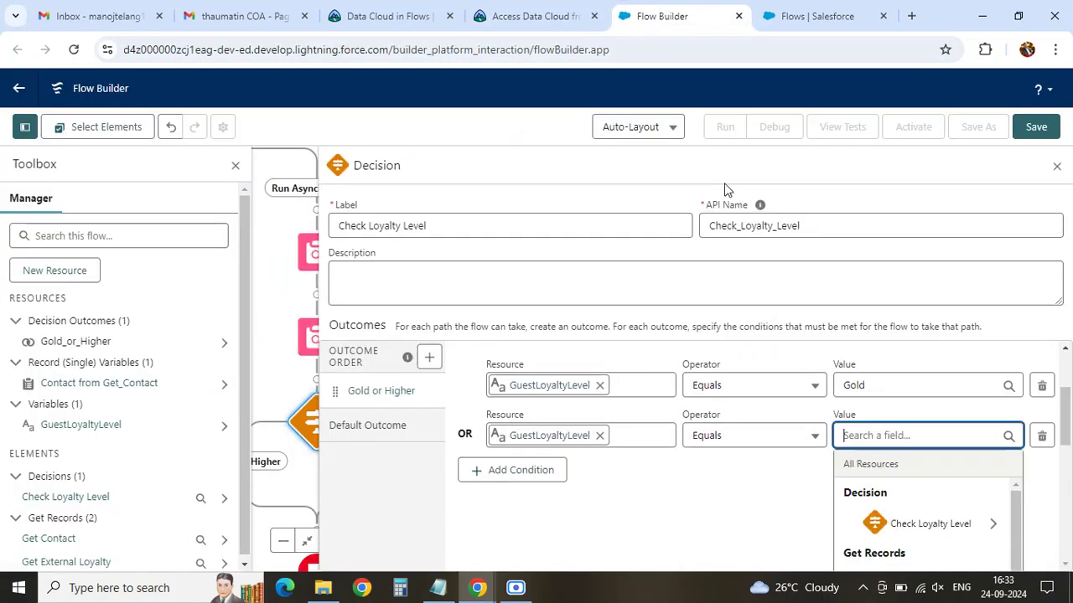
pyautogui.hotkey('ctrl', 'v')
pyautogui.click(792, 508)
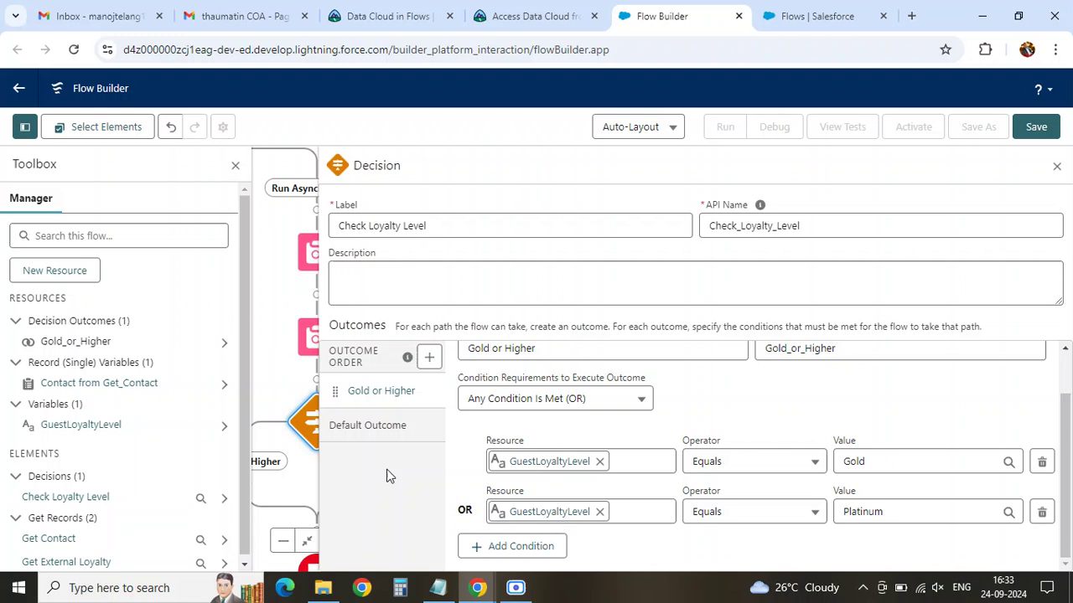
pyautogui.scroll(2, 551, 443)
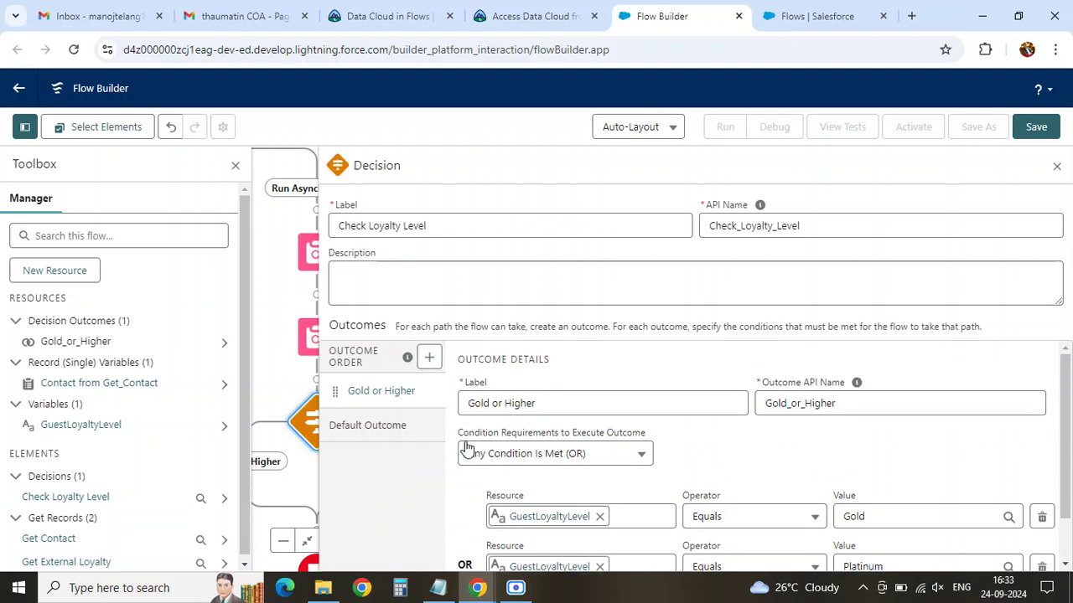
pyautogui.scroll(-1, 448, 467)
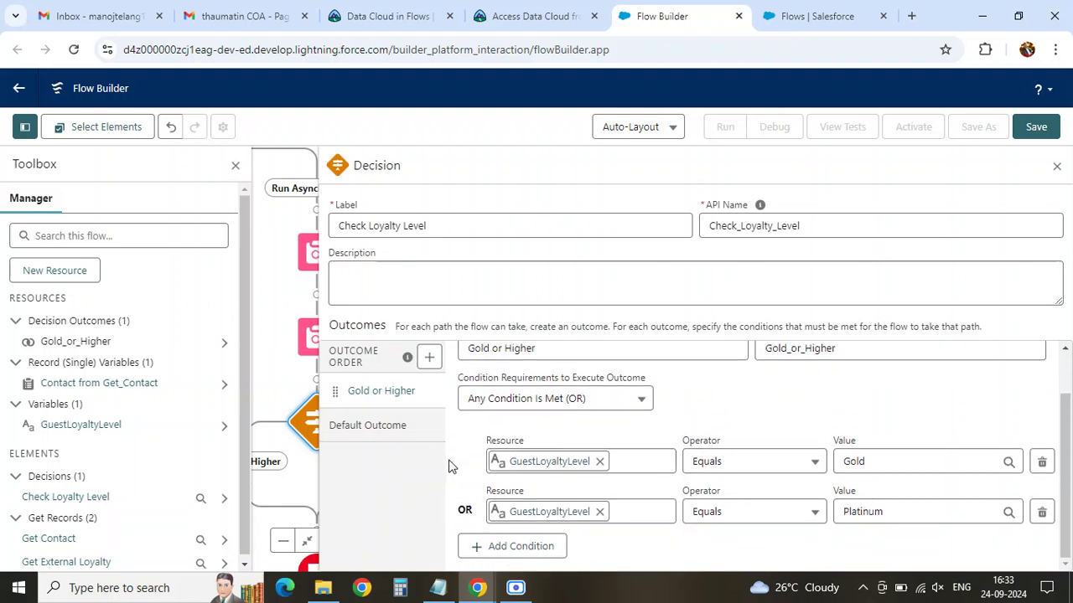
pyautogui.scroll(1, 416, 444)
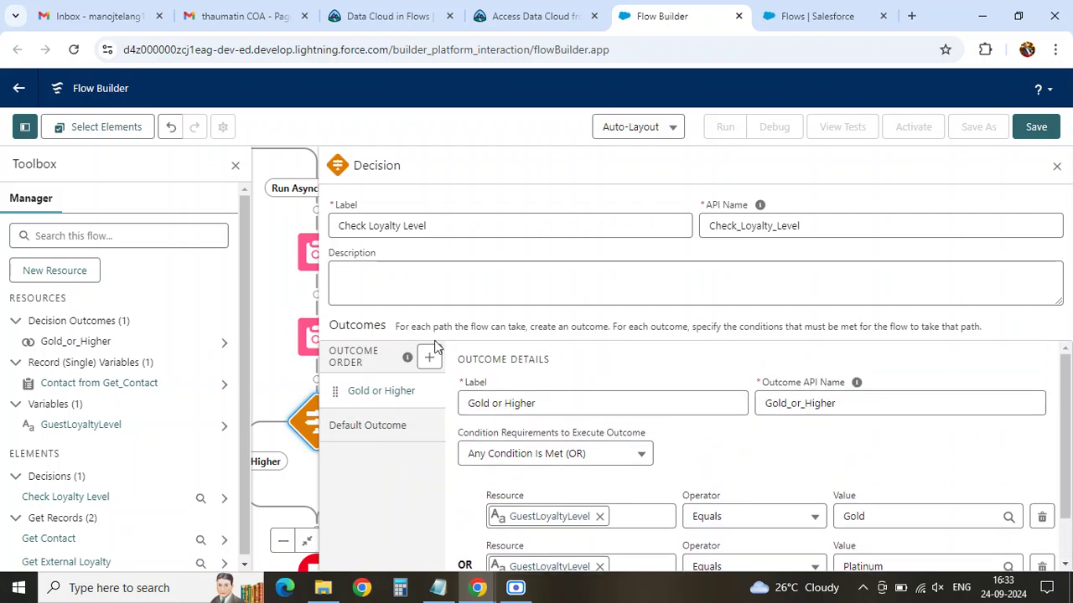
# - Take the default outcome label from the challenge and rename the Decision's default outcome Silver or Lower
pyautogui.click(529, 17)
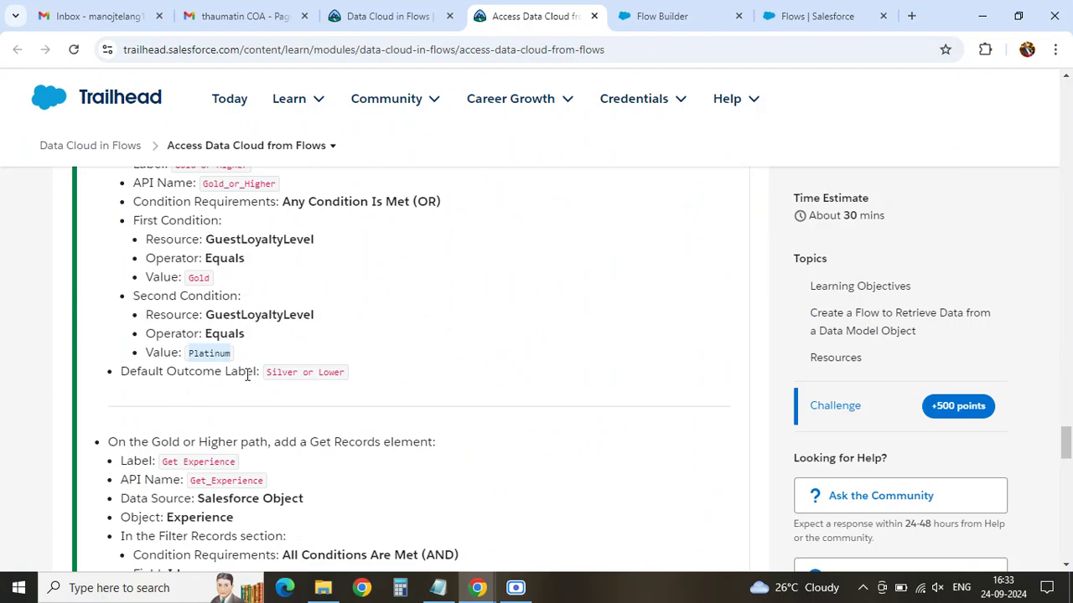
pyautogui.moveTo(267, 374); pyautogui.dragTo(362, 379)
pyautogui.hotkey('ctrl', 'c')
pyautogui.click(652, 17)
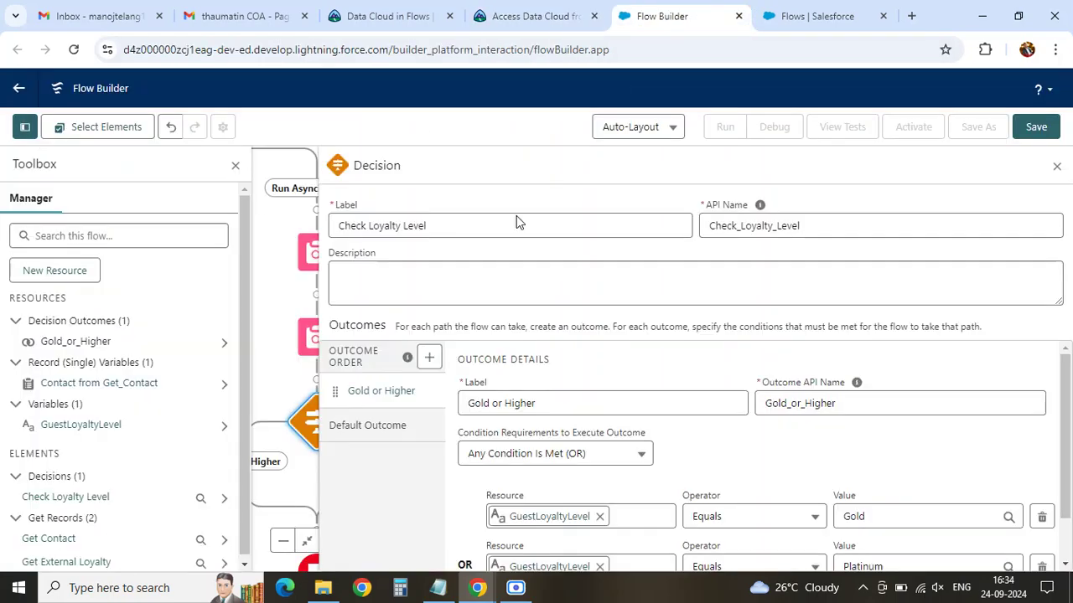
pyautogui.click(373, 424)
pyautogui.click(511, 406)
pyautogui.hotkey('ctrl', 'a')
pyautogui.hotkey('ctrl', 'v')
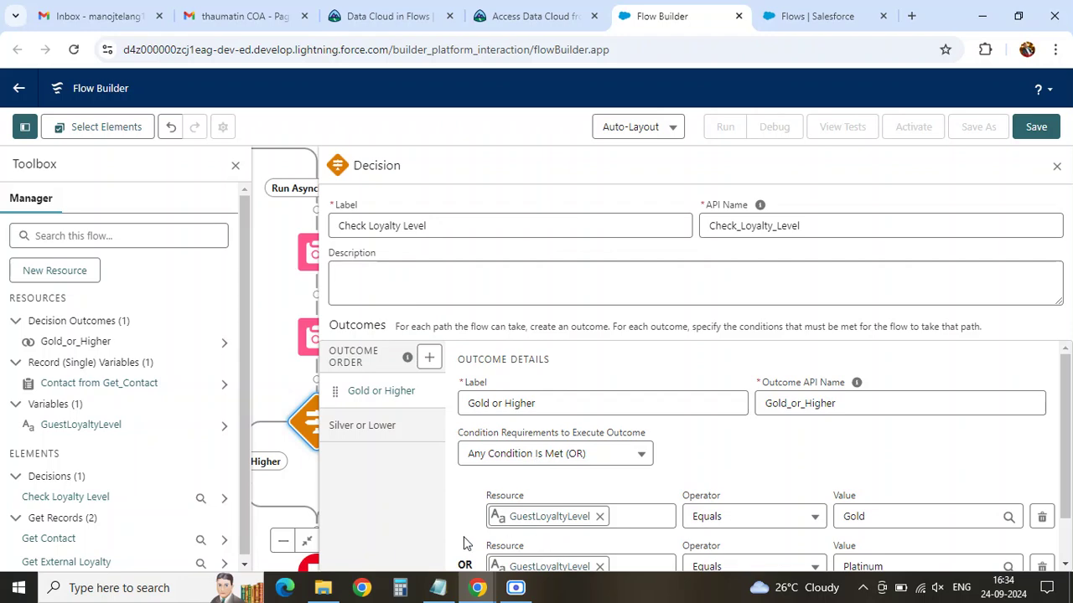
# - Add a Get Records element on the Gold or Higher path, labeled Get Experience as given in the challenge
pyautogui.click(553, 17)
pyautogui.scroll(-1, 240, 352)
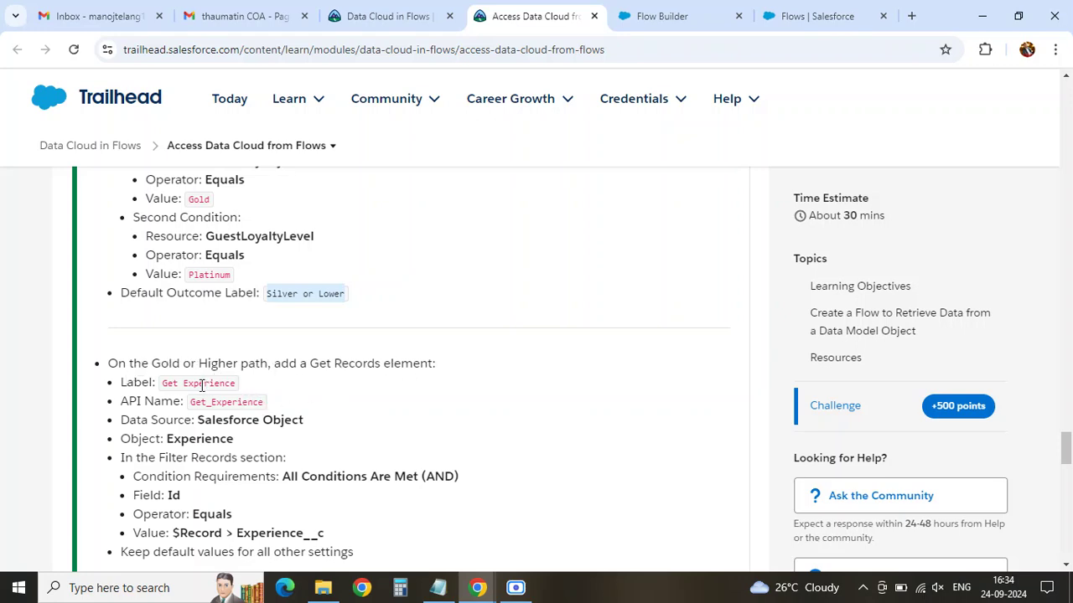
pyautogui.moveTo(160, 388); pyautogui.dragTo(245, 387)
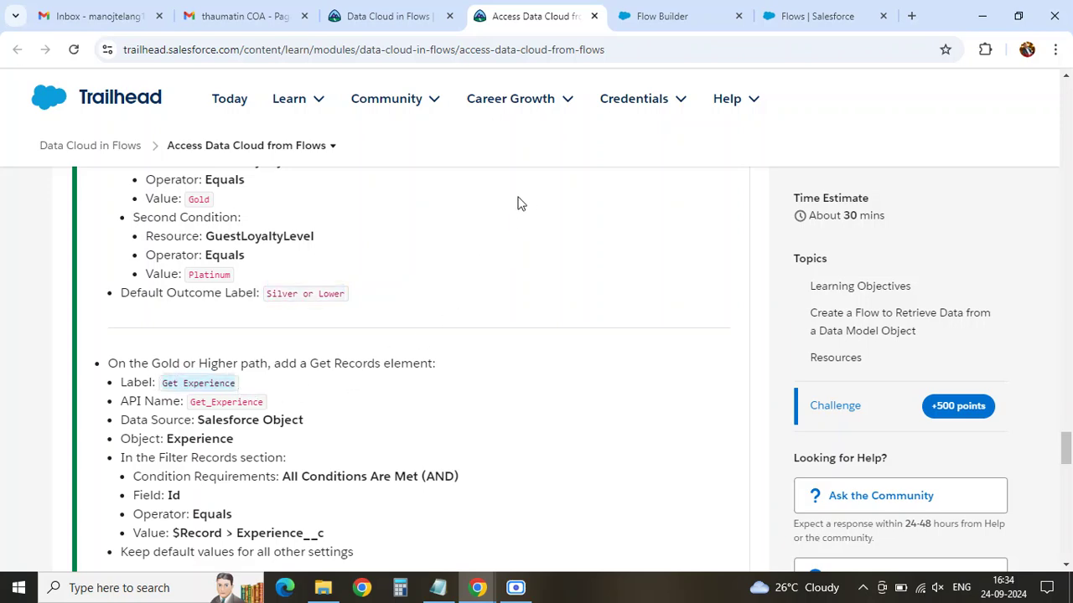
pyautogui.click(649, 10)
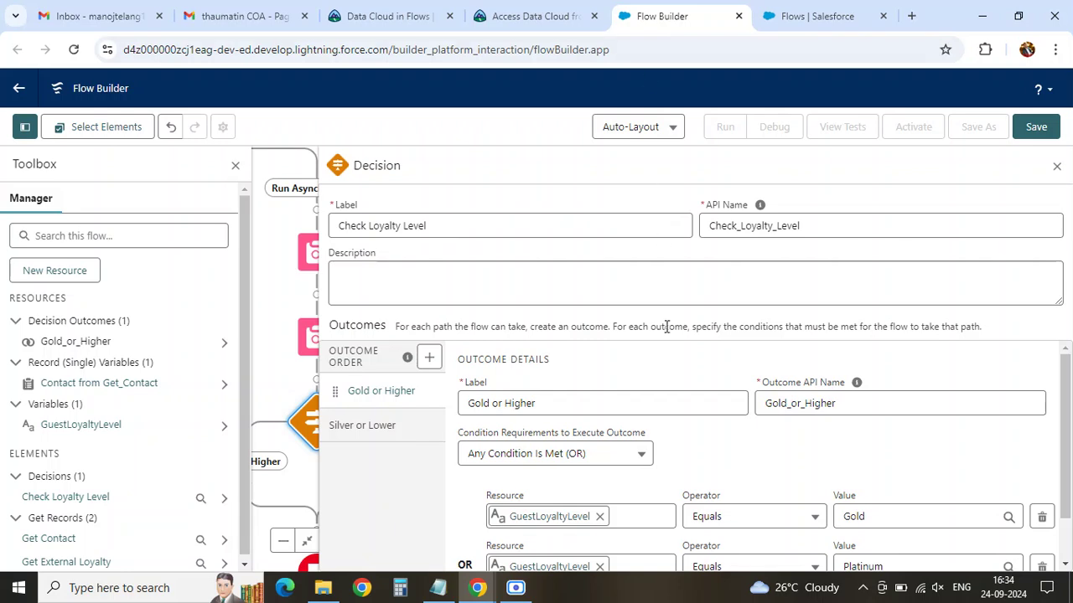
pyautogui.click(1057, 166)
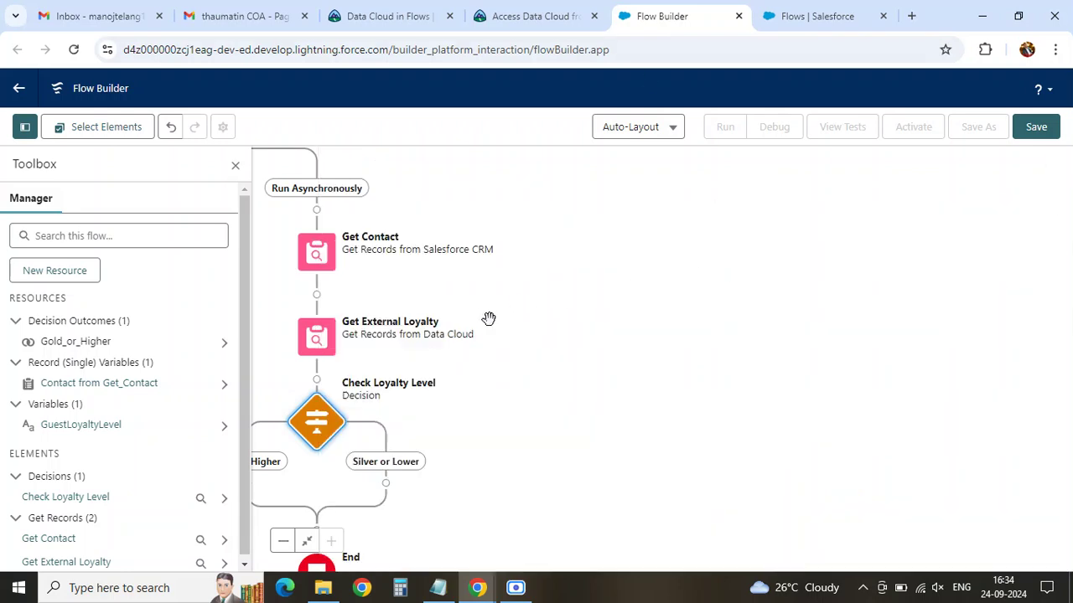
pyautogui.moveTo(570, 357); pyautogui.dragTo(778, 244)
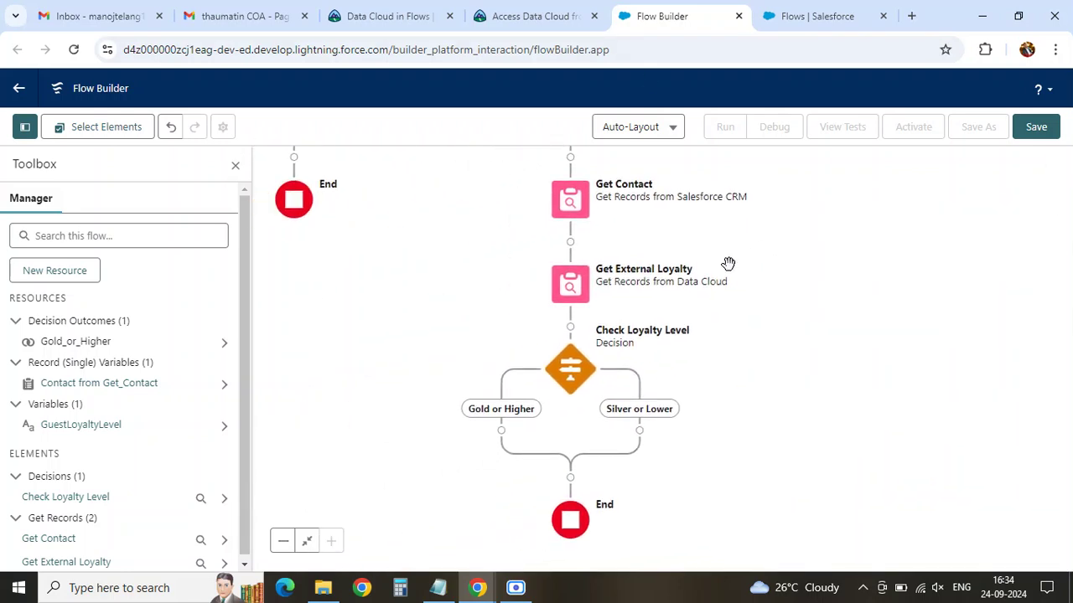
pyautogui.click(502, 431)
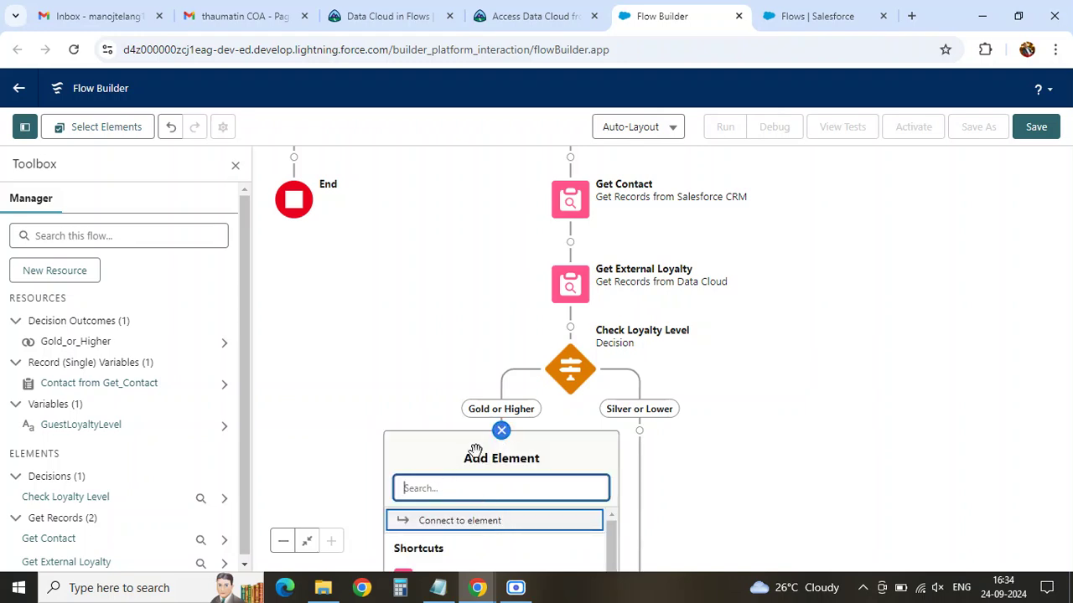
pyautogui.write('get')
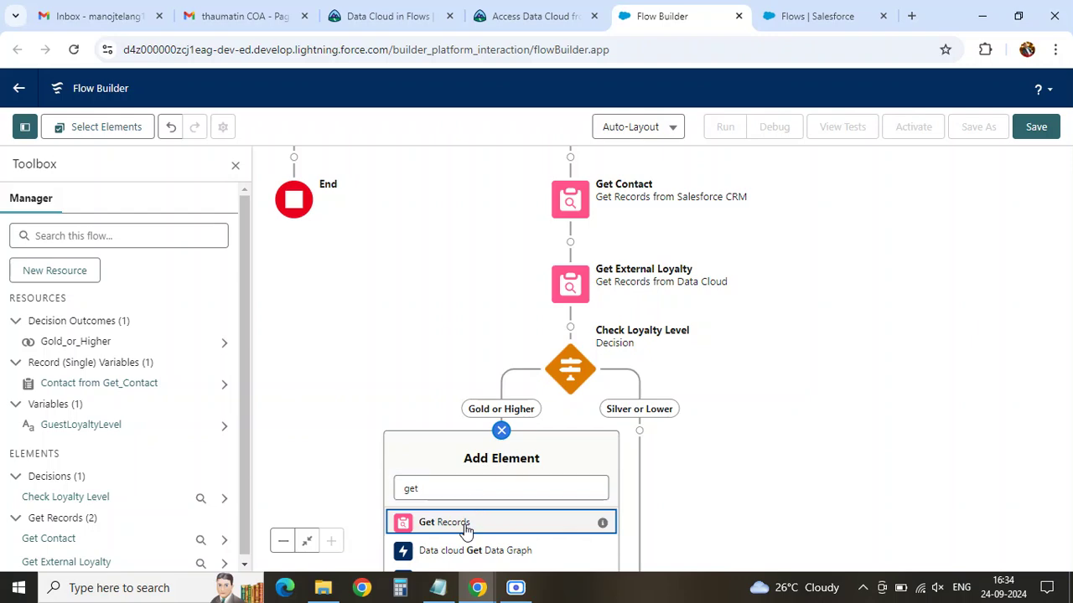
pyautogui.click(466, 528)
pyautogui.write('Get Experience')
pyautogui.press('Tab')
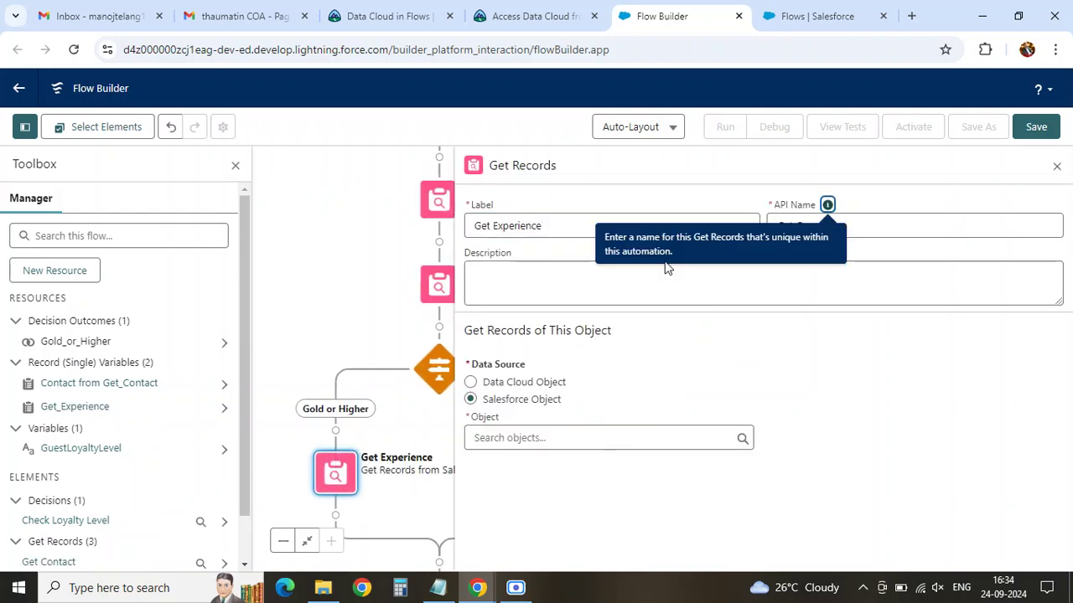
# - Check the required object in the challenge and set the Get Experience element's object to Experience
pyautogui.click(528, 17)
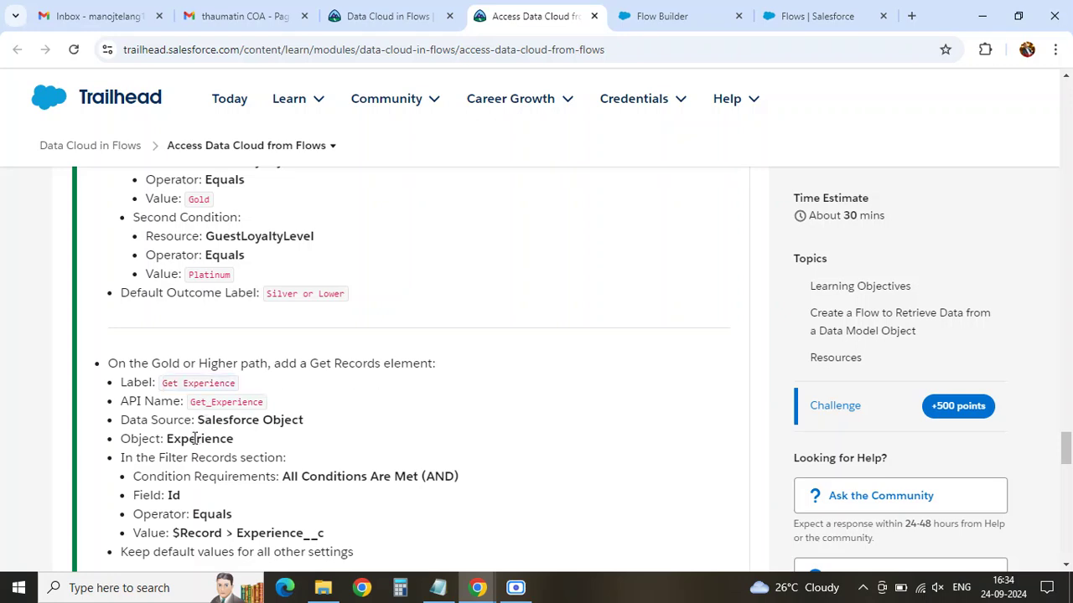
pyautogui.doubleClick(196, 439)
pyautogui.click(714, 12)
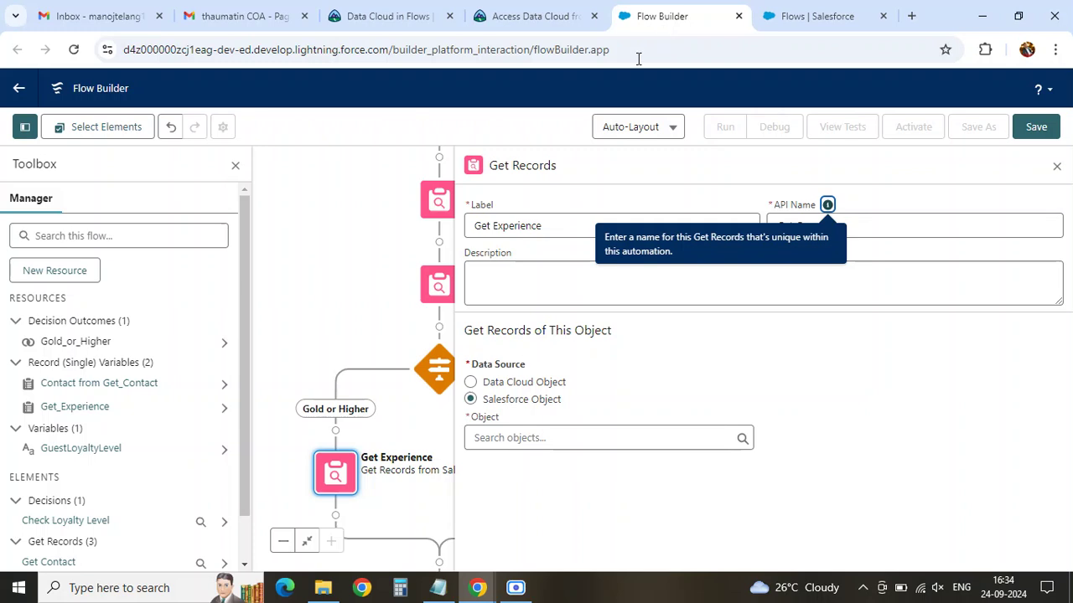
pyautogui.click(528, 434)
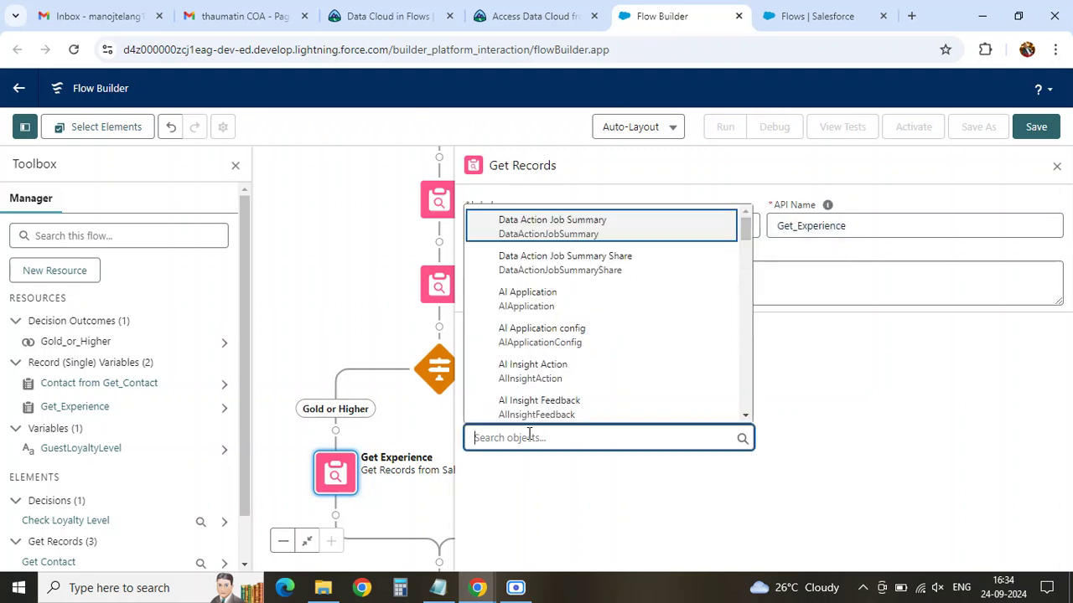
pyautogui.write('expl')
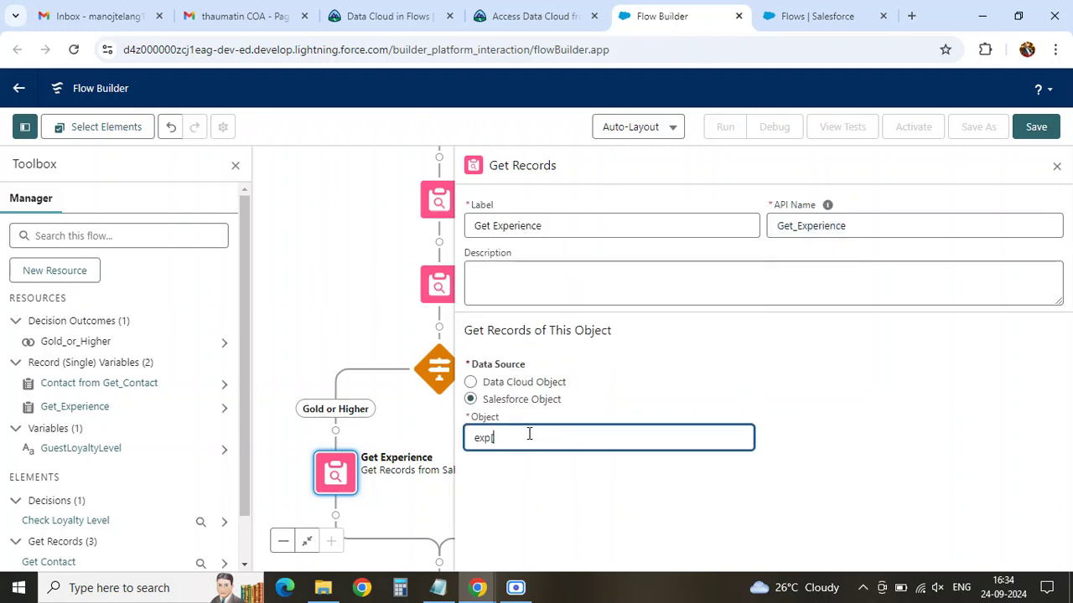
pyautogui.press('BackSpace')
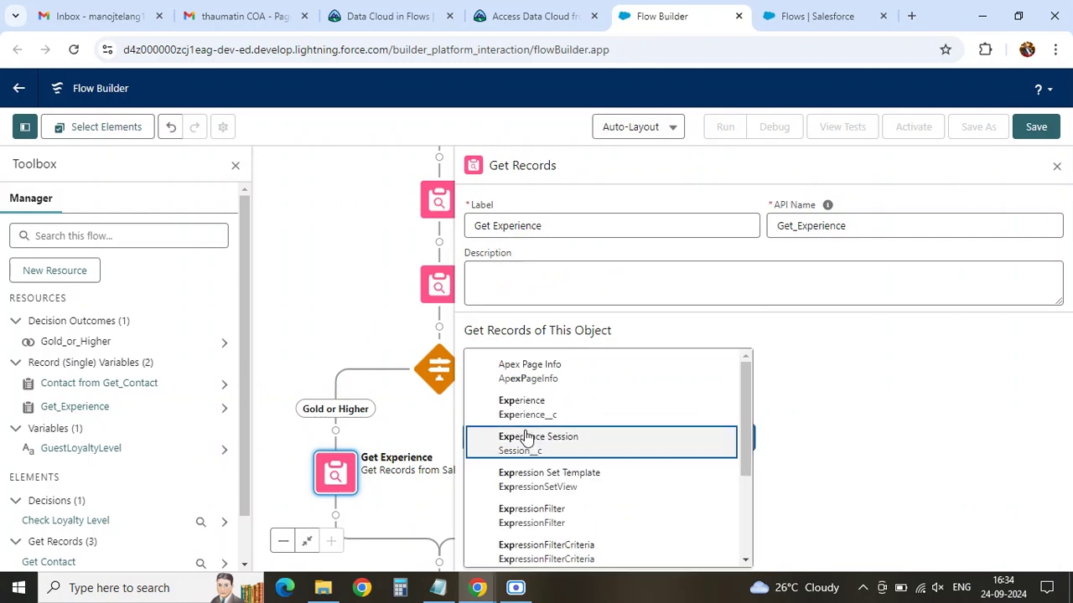
pyautogui.click(524, 408)
pyautogui.click(694, 368)
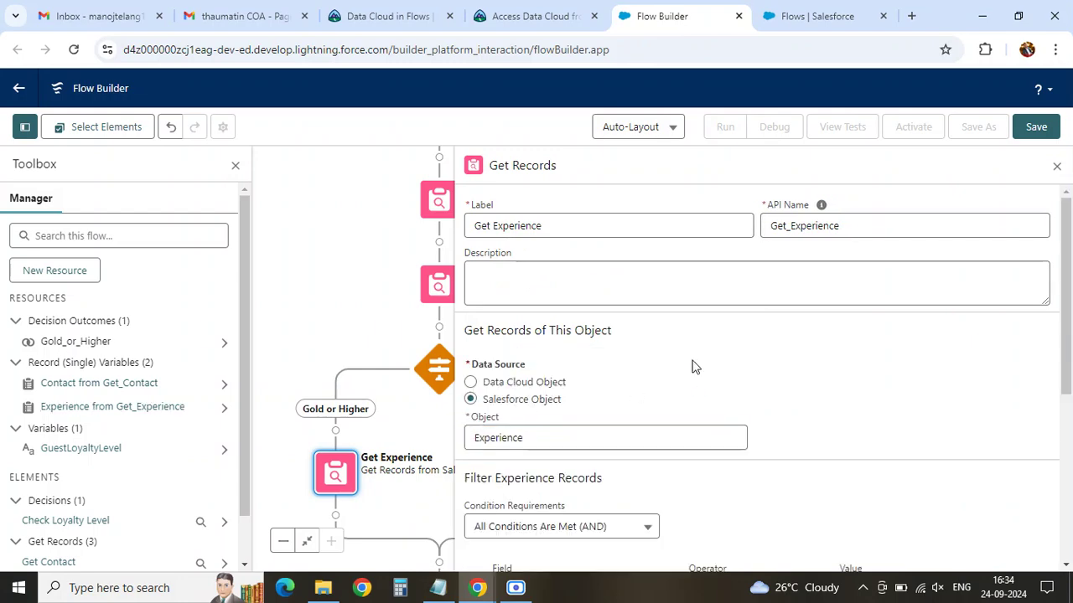
# - Take the filter field from the challenge and set the Get Experience filter condition's field to Id
pyautogui.click(537, 16)
pyautogui.scroll(-2, 215, 382)
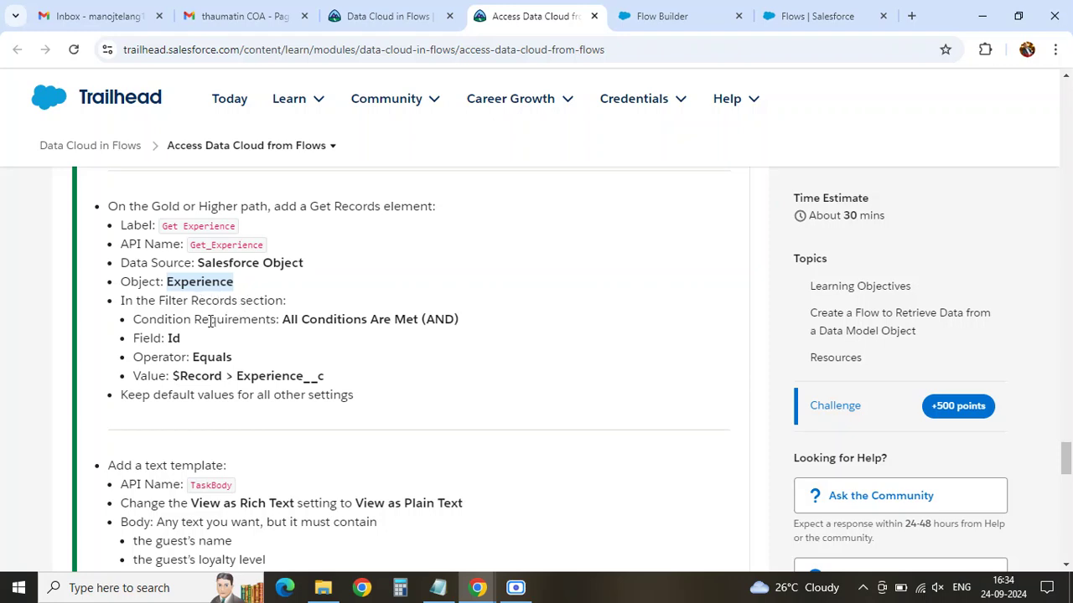
pyautogui.doubleClick(172, 338)
pyautogui.hotkey('ctrl', 'c')
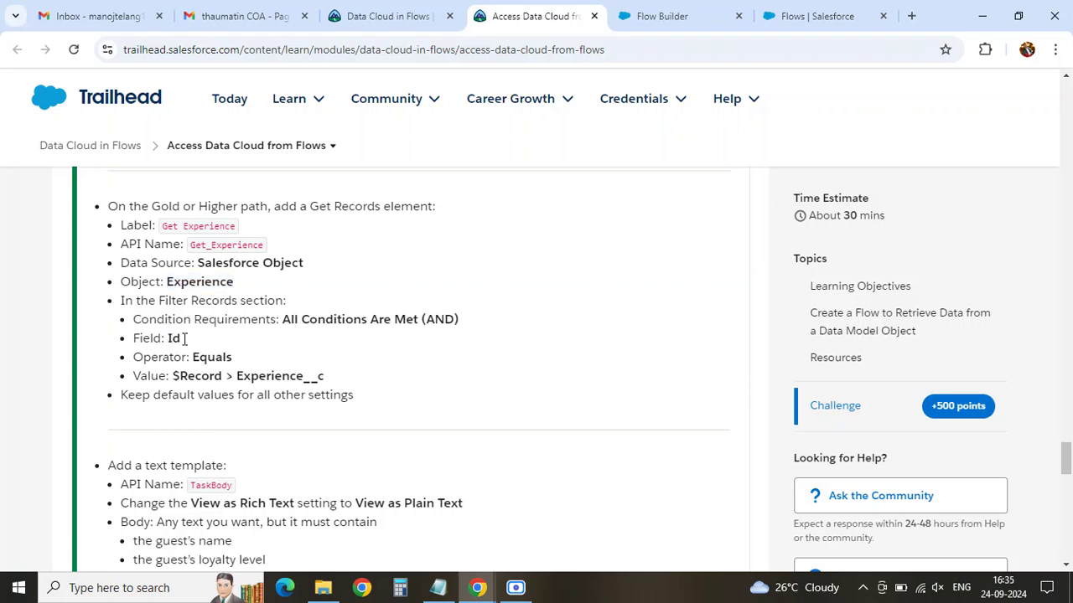
pyautogui.click(649, 16)
pyautogui.scroll(-5, 536, 402)
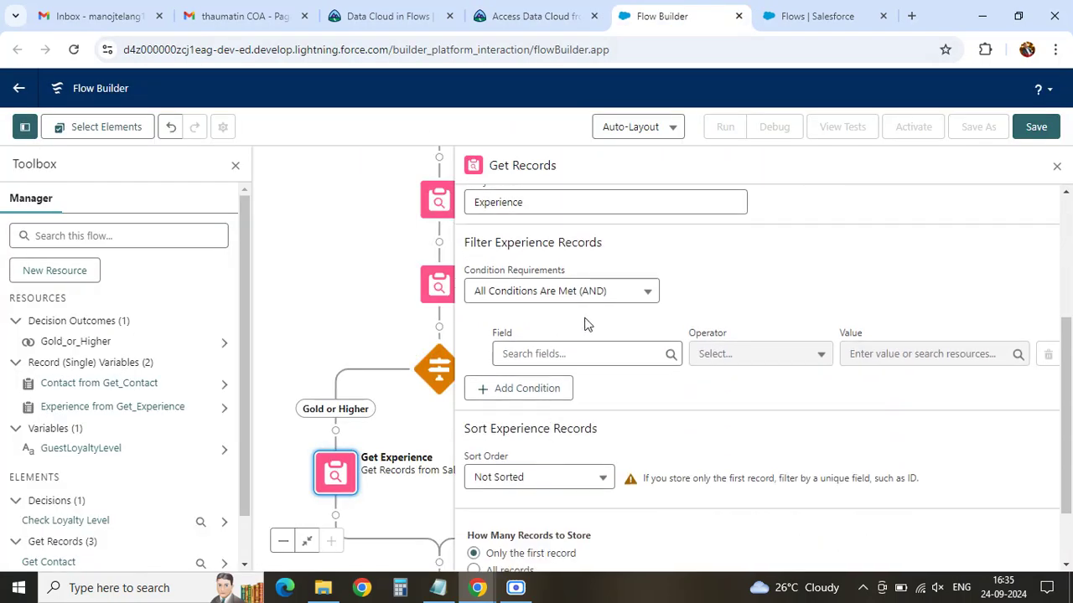
pyautogui.click(519, 354)
pyautogui.hotkey('ctrl', 'v')
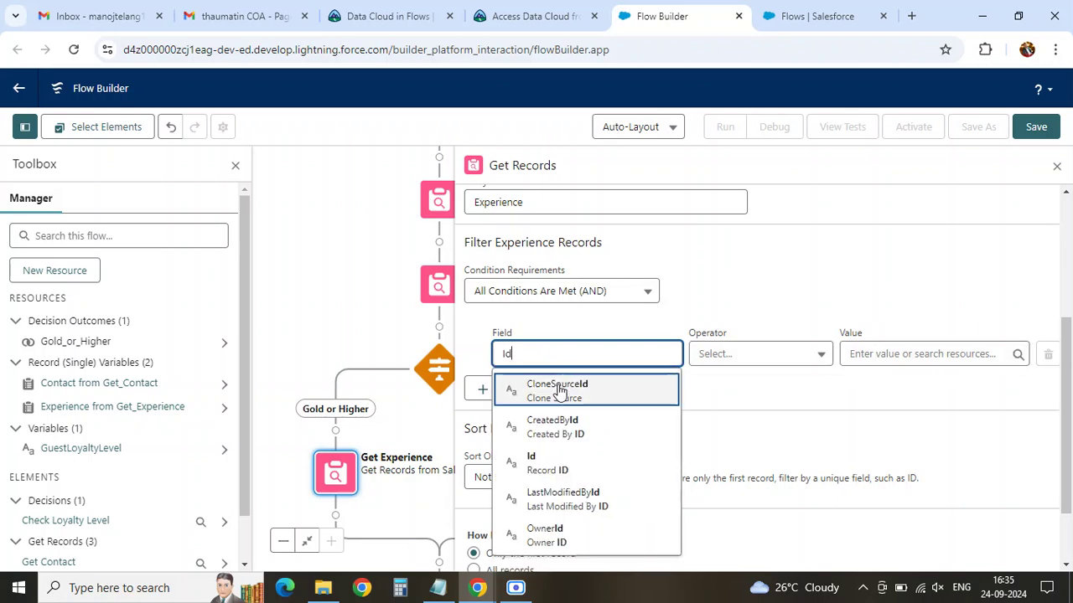
pyautogui.click(531, 462)
# - Take the filter value from the challenge and set the Get Experience condition's value to $Record > Experience__c
pyautogui.click(505, 17)
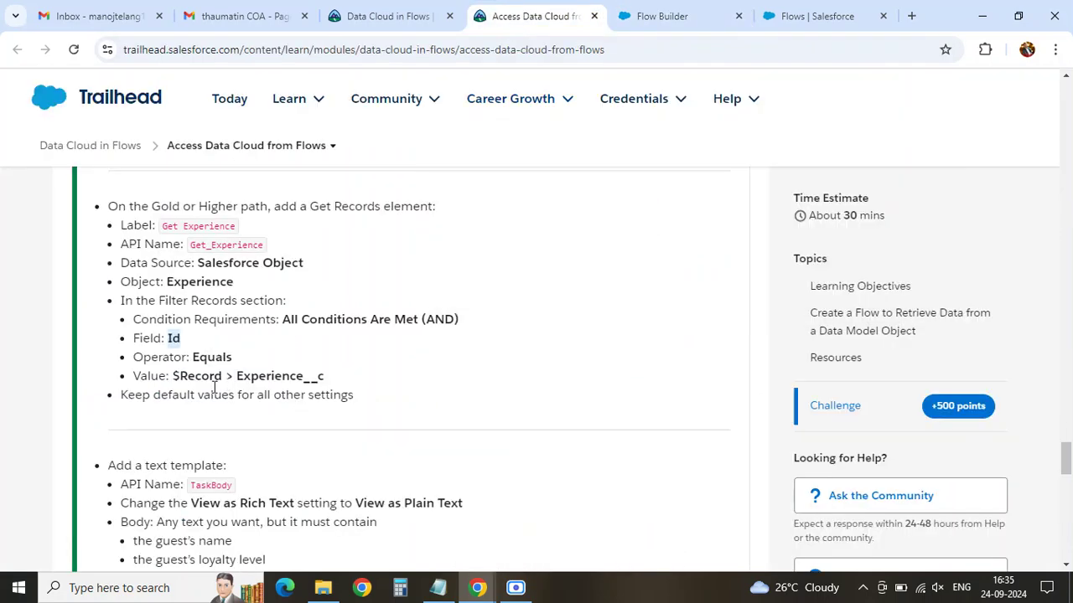
pyautogui.moveTo(175, 375); pyautogui.dragTo(222, 376)
pyautogui.hotkey('ctrl', 'c')
pyautogui.click(675, 13)
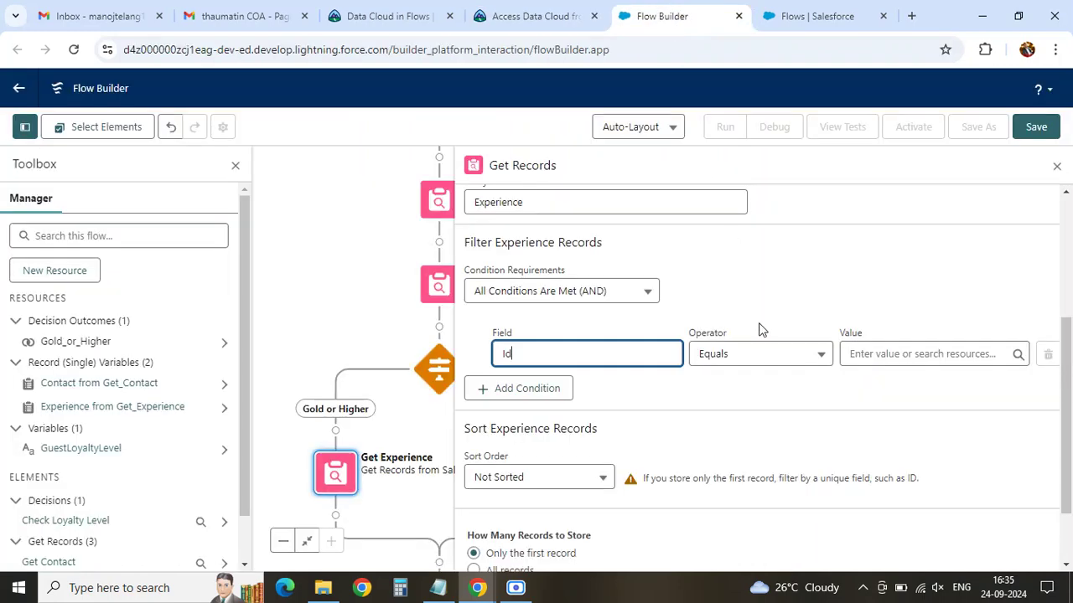
pyautogui.click(863, 353)
pyautogui.hotkey('ctrl', 'v')
pyautogui.click(908, 416)
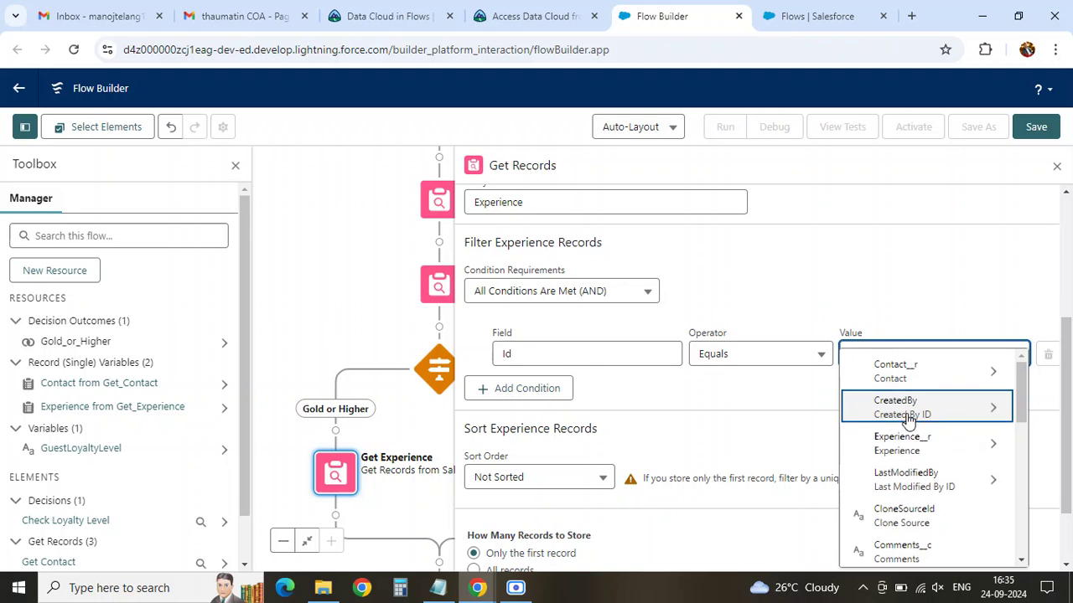
pyautogui.write('ex')
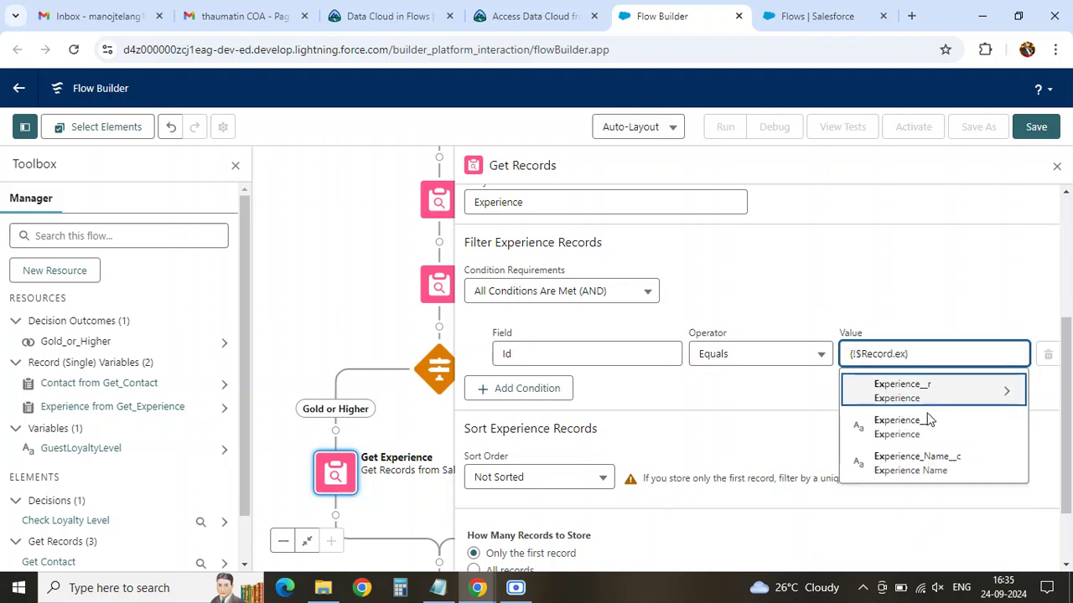
pyautogui.click(926, 434)
pyautogui.click(845, 424)
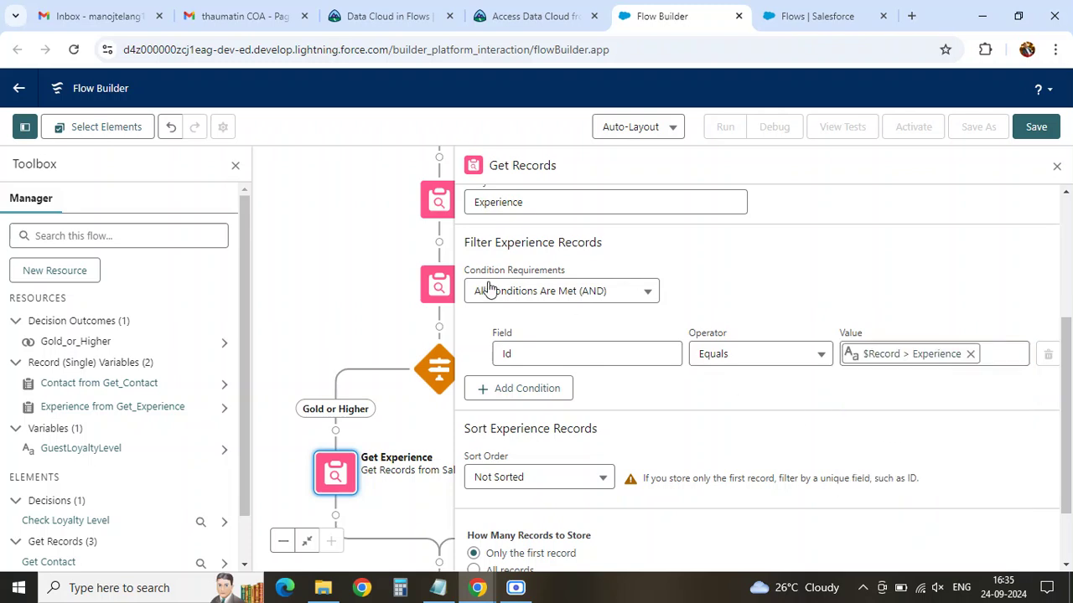
# - Check the challenge for the next requirement after Get Experience and close the Get Records settings
pyautogui.click(513, 16)
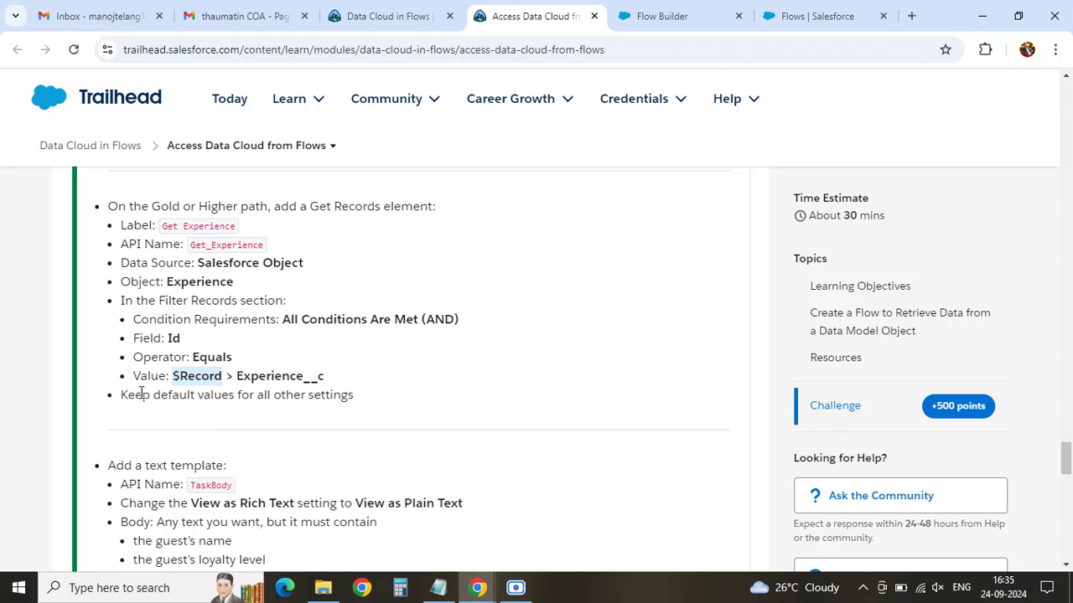
pyautogui.scroll(-2, 348, 402)
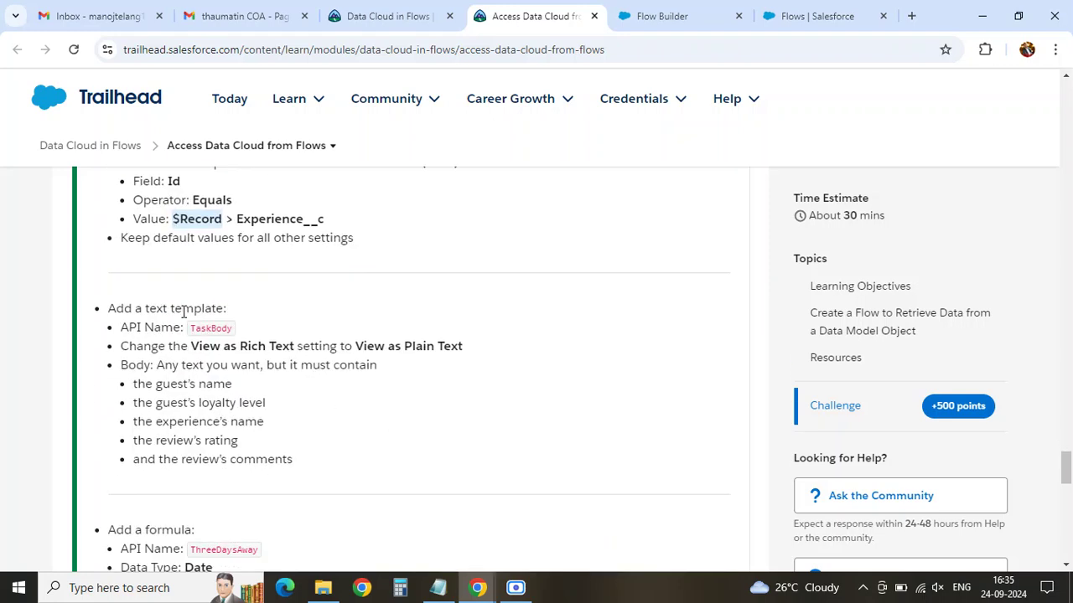
pyautogui.moveTo(108, 311); pyautogui.dragTo(258, 311)
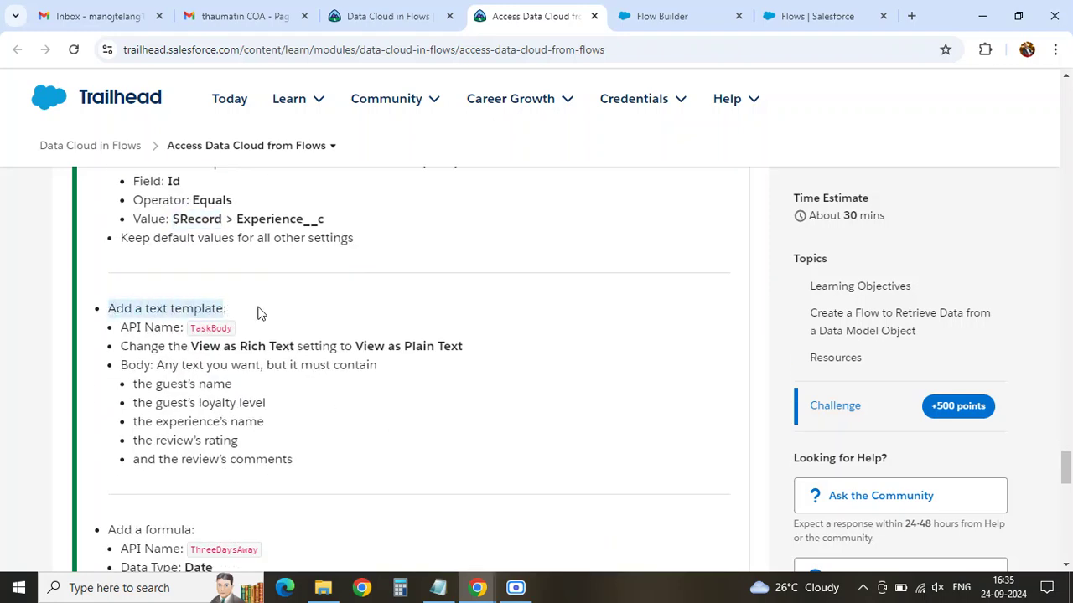
pyautogui.click(666, 17)
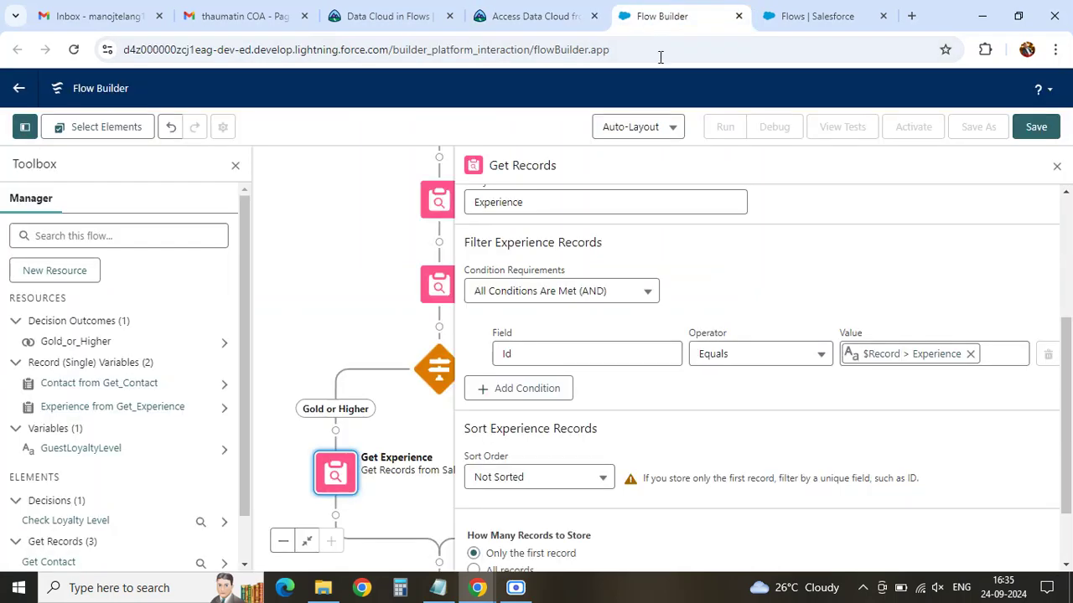
pyautogui.click(1056, 165)
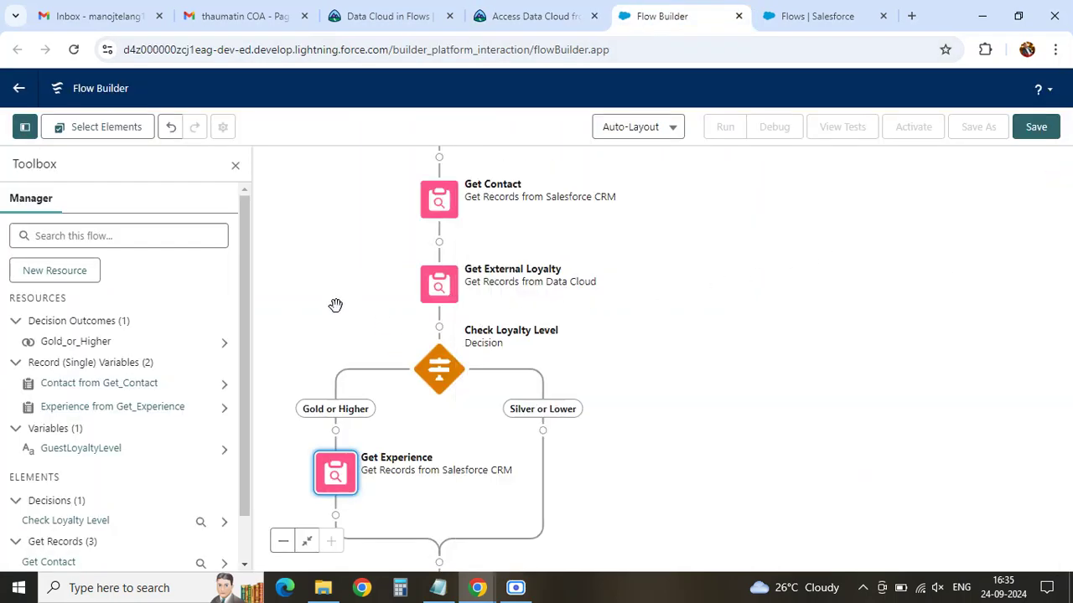
pyautogui.moveTo(338, 304); pyautogui.dragTo(483, 278)
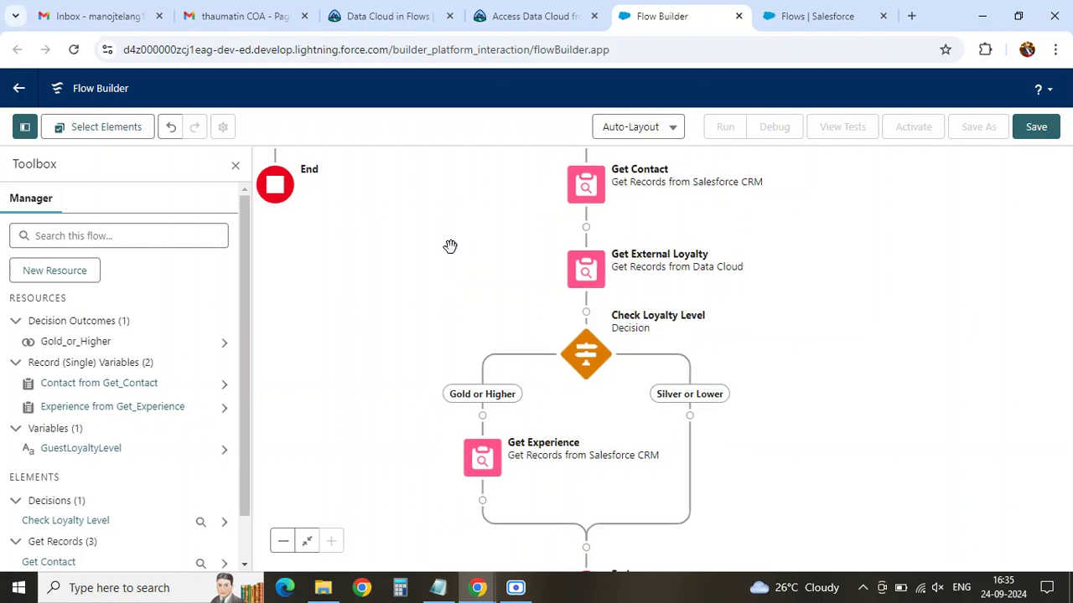
# - Start a new Text Template resource with the API name TaskBody as given in the challenge
pyautogui.click(531, 16)
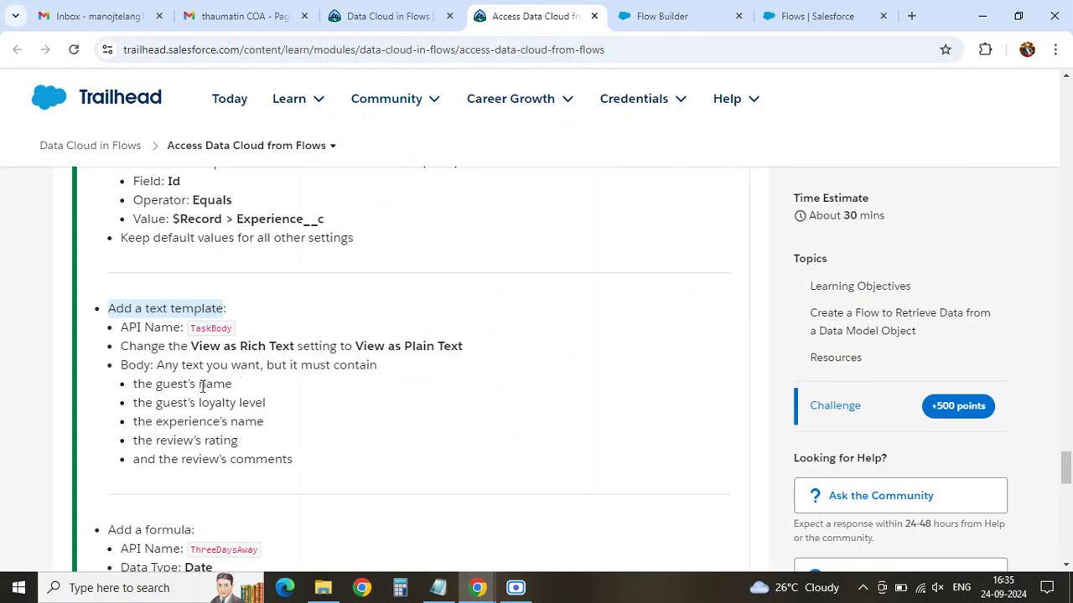
pyautogui.doubleClick(211, 328)
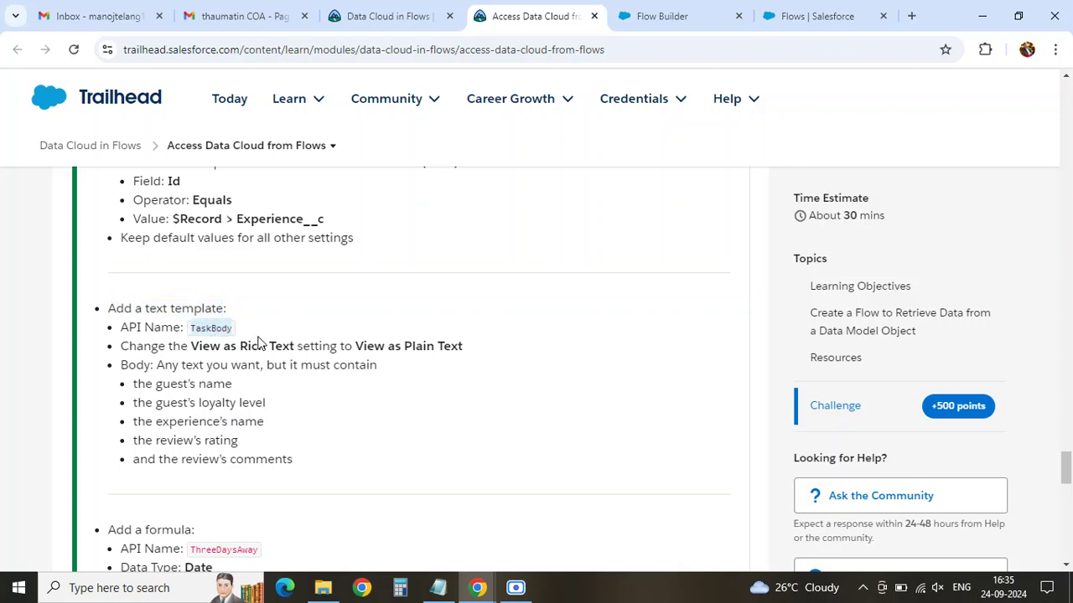
pyautogui.click(641, 18)
pyautogui.click(45, 281)
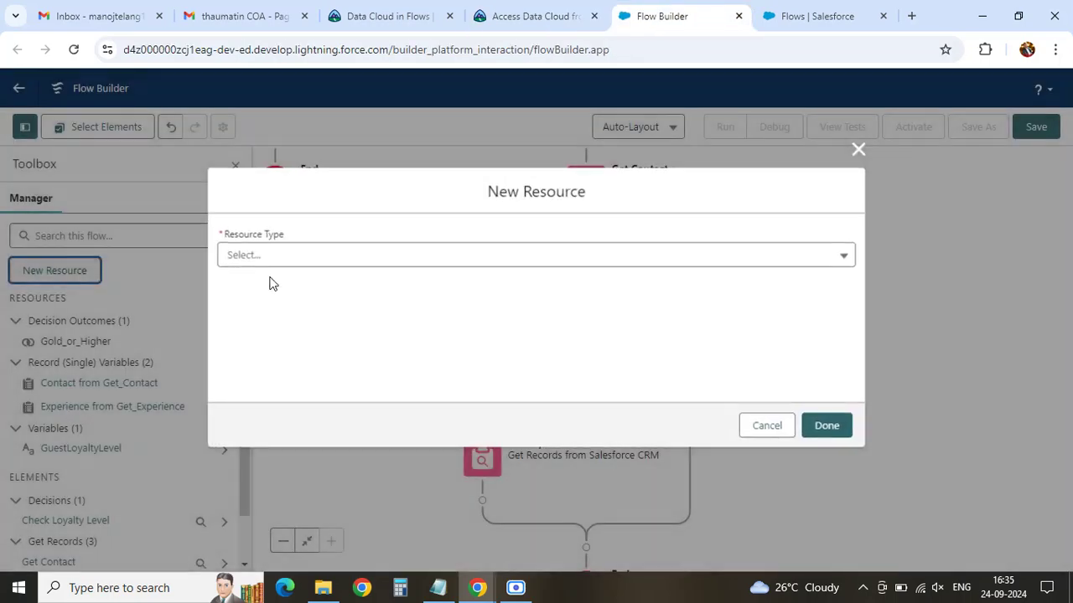
pyautogui.click(302, 267)
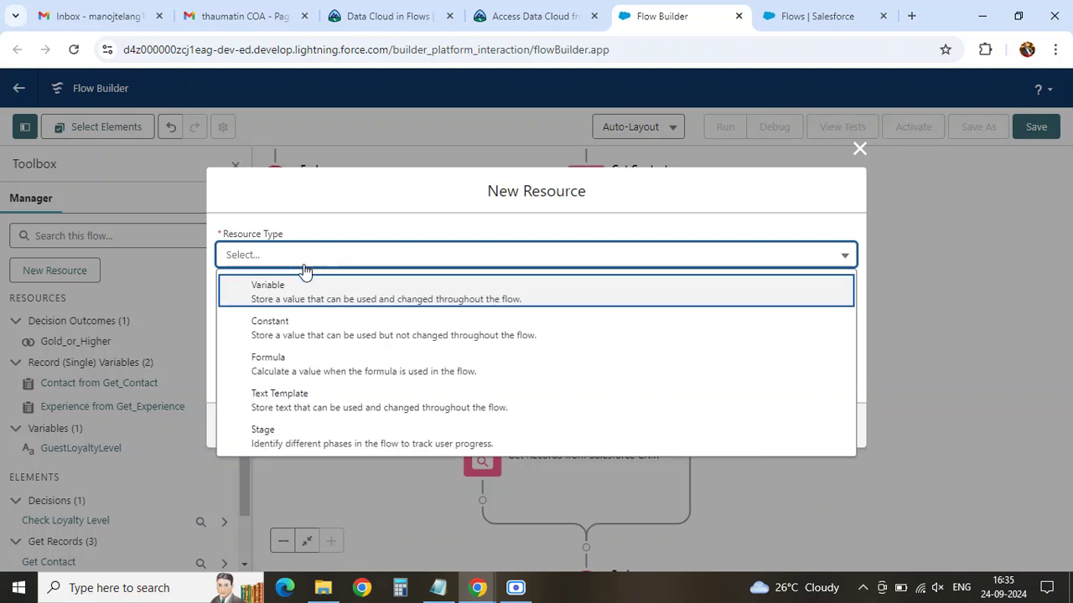
pyautogui.click(290, 395)
pyautogui.click(263, 253)
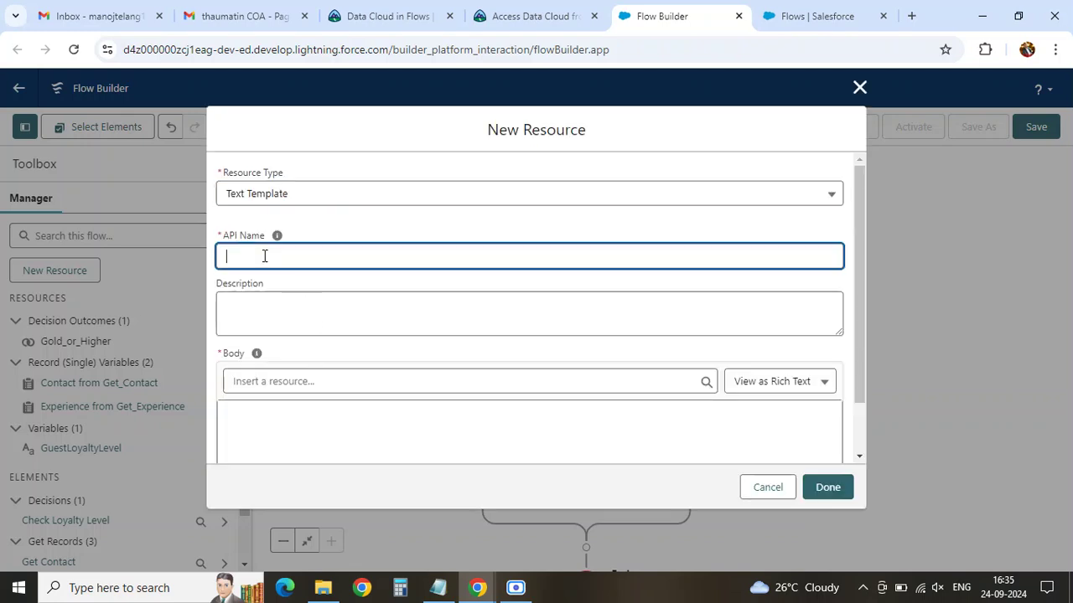
pyautogui.write('TaskBody')
pyautogui.click(317, 299)
# - Check the required view setting in the challenge and switch the TaskBody template's body to View as Plain Text
pyautogui.click(509, 23)
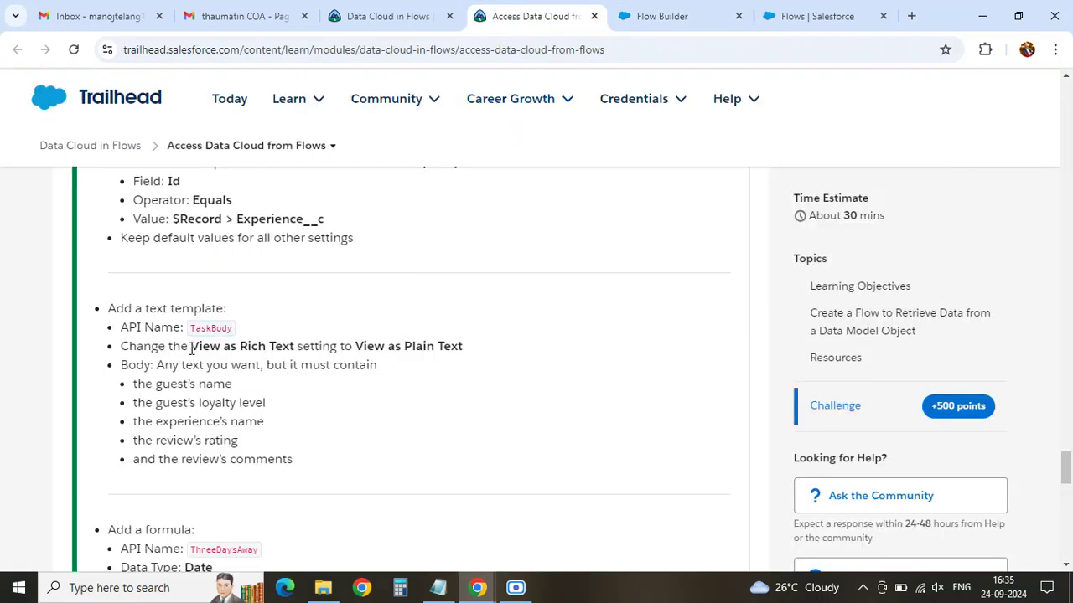
pyautogui.moveTo(192, 346); pyautogui.dragTo(476, 352)
pyautogui.click(642, 23)
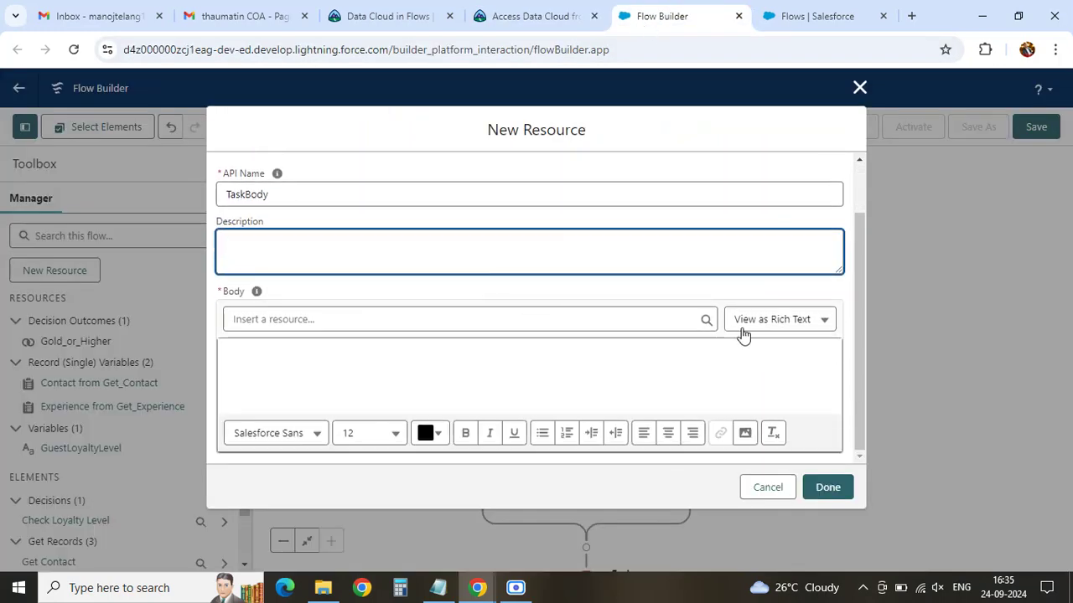
pyautogui.click(771, 330)
pyautogui.click(753, 381)
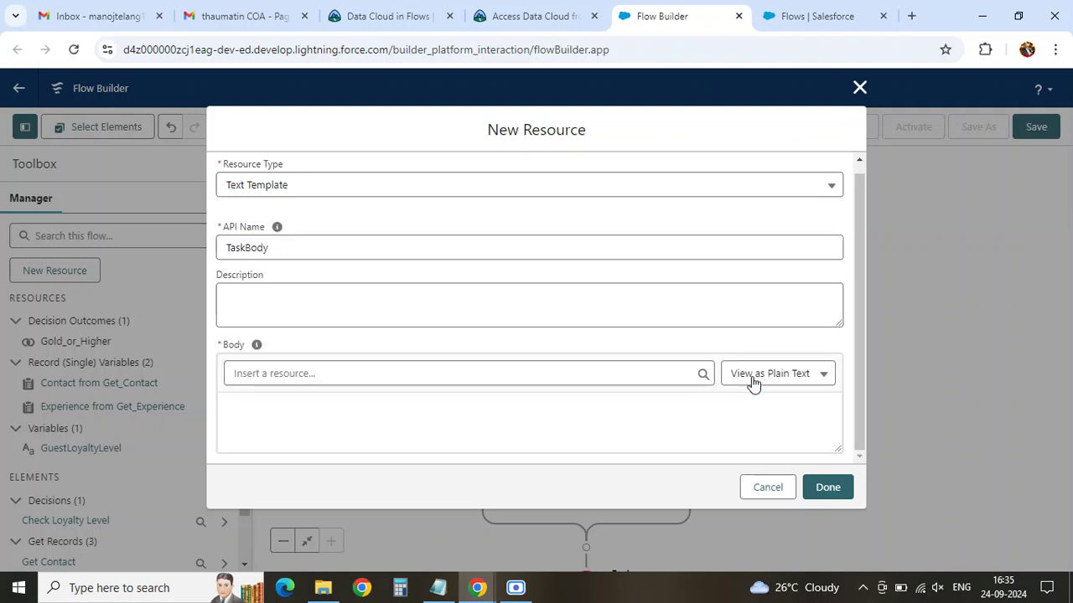
# - Check the body requirements in the challenge and begin the TaskBody template's body with the text hello
pyautogui.click(530, 10)
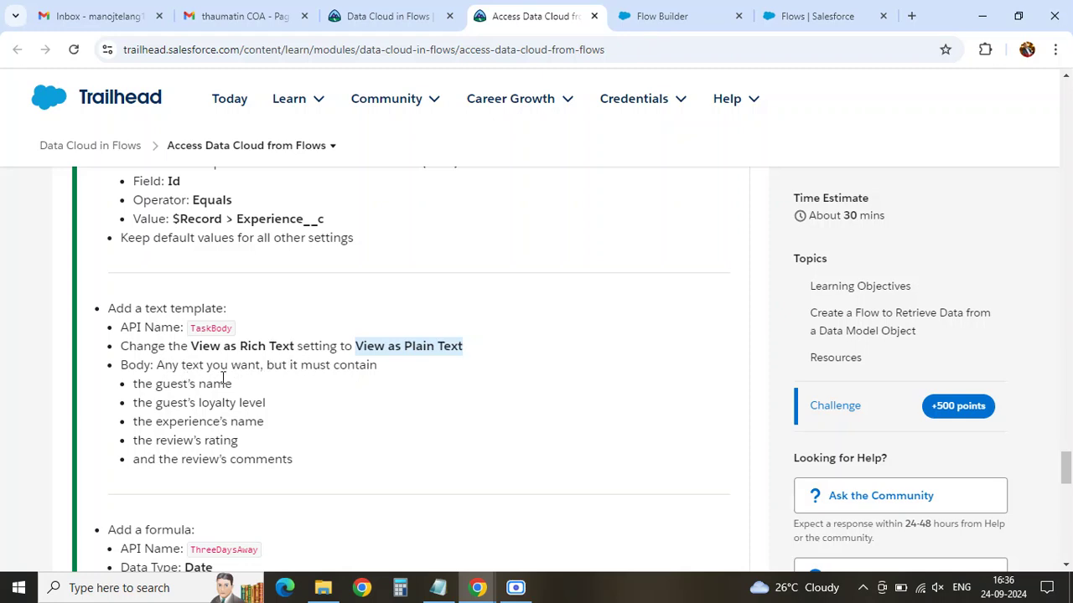
pyautogui.click(634, 12)
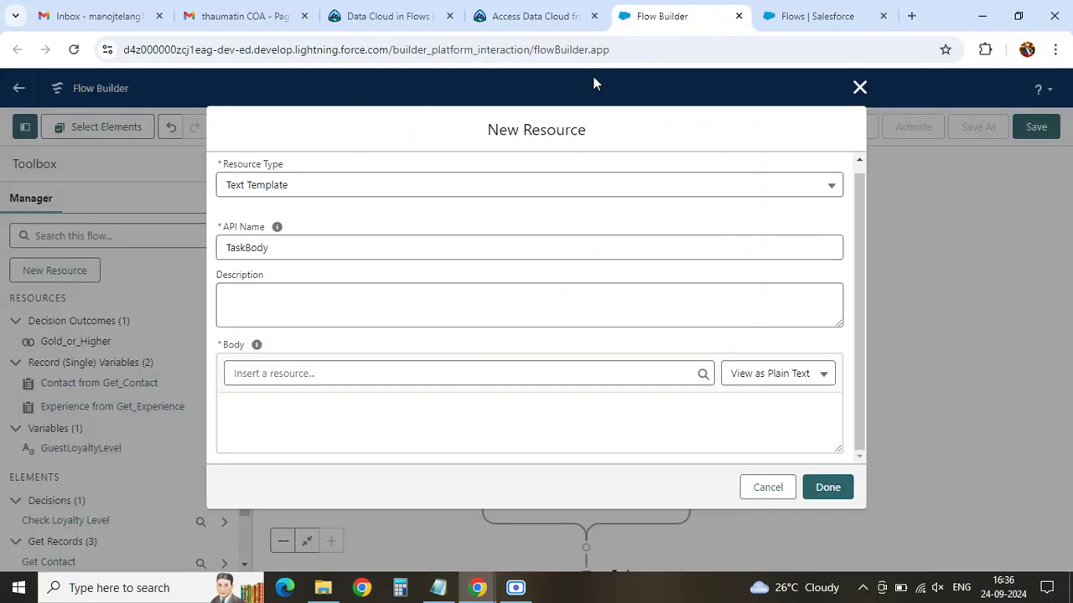
pyautogui.click(279, 410)
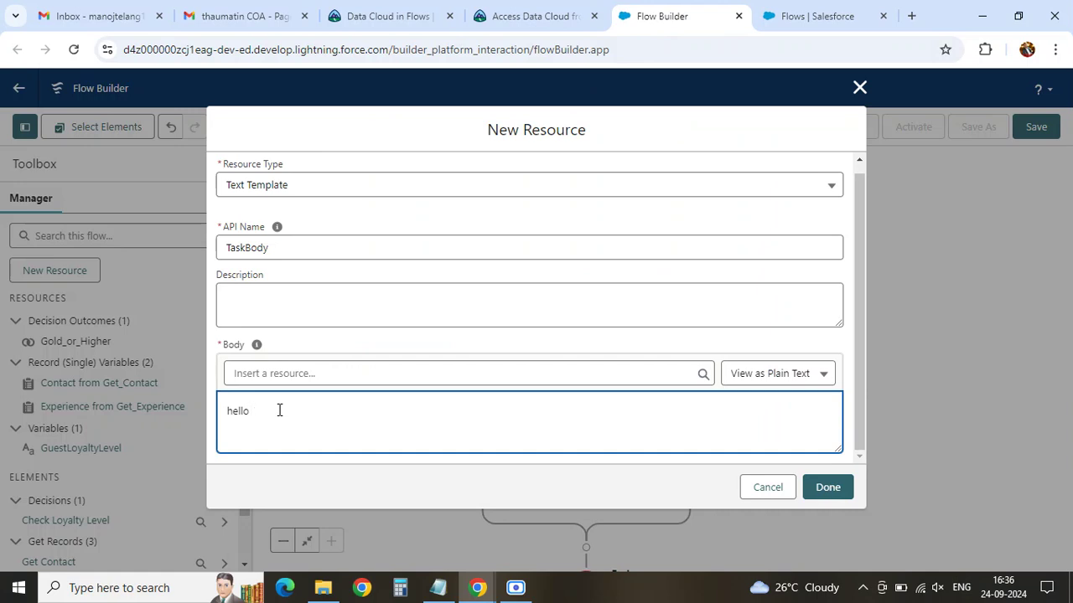
# - Take the guest's name requirement from the challenge and search the body's insertable resources for it, trying ges and name
pyautogui.click(529, 16)
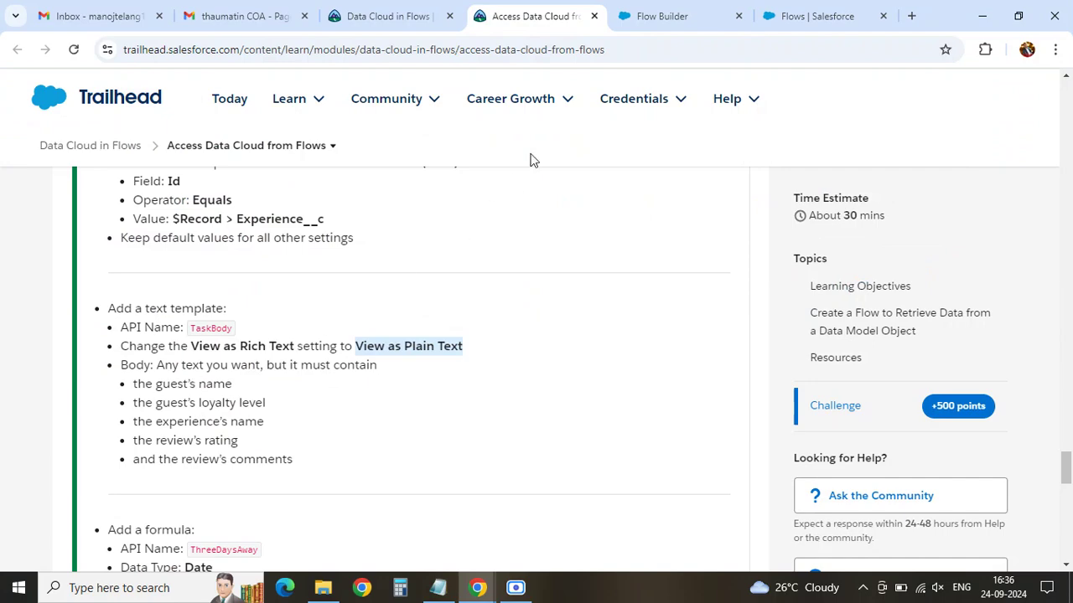
pyautogui.moveTo(156, 386); pyautogui.dragTo(241, 394)
pyautogui.click(649, 16)
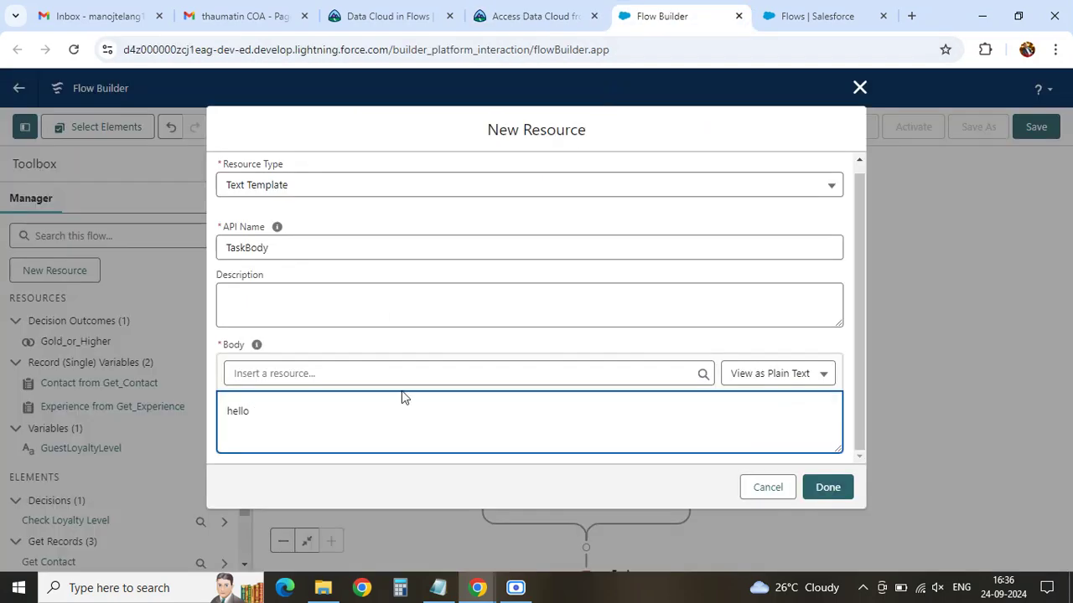
pyautogui.click(359, 374)
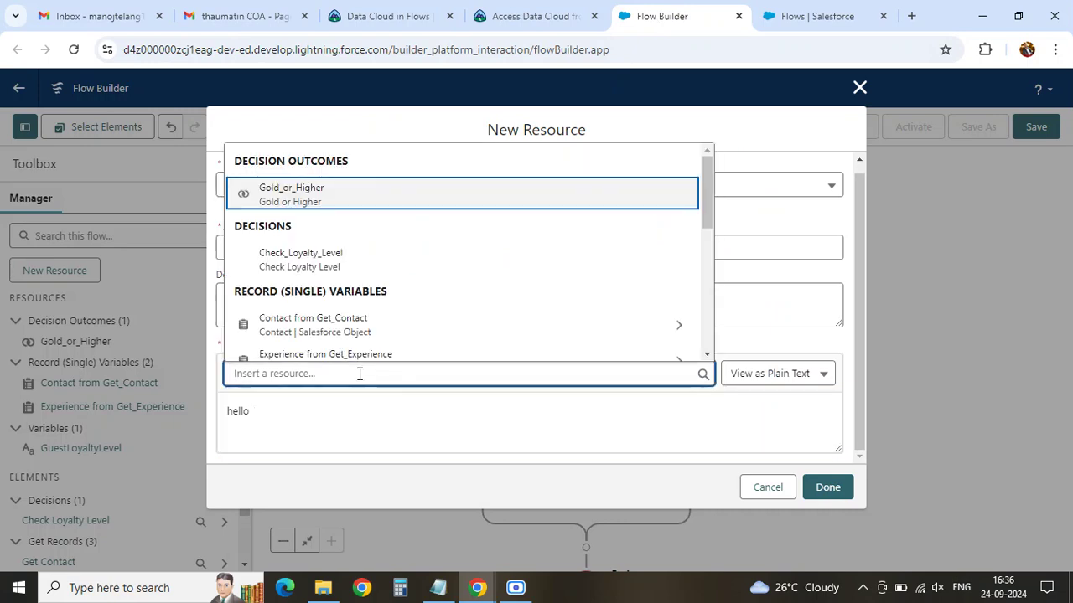
pyautogui.write('ges')
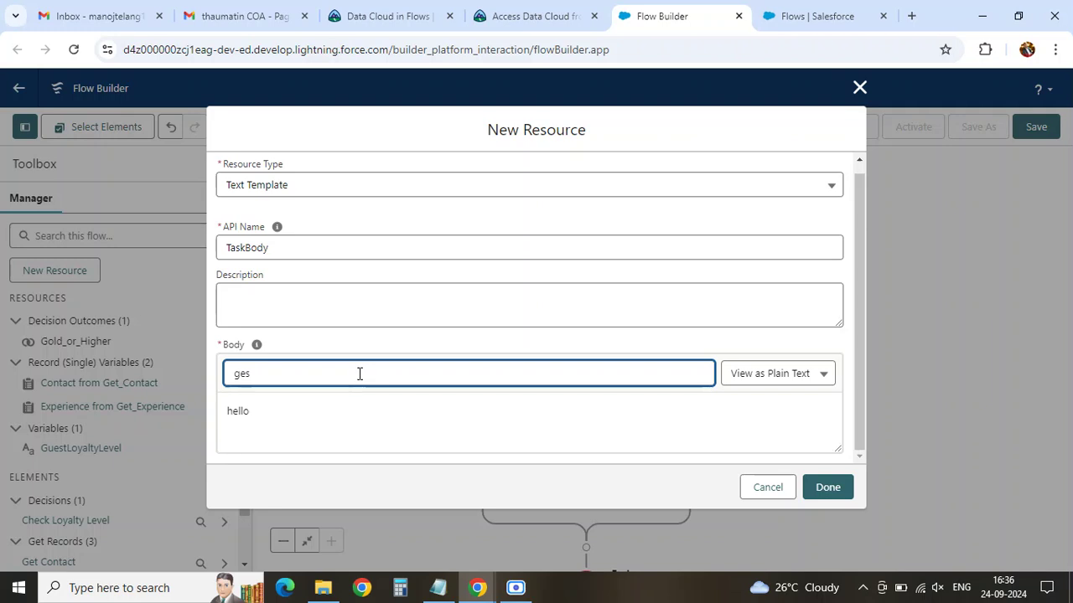
pyautogui.press('BackSpace')
pyautogui.press('BackSpace')
pyautogui.press('BackSpace')
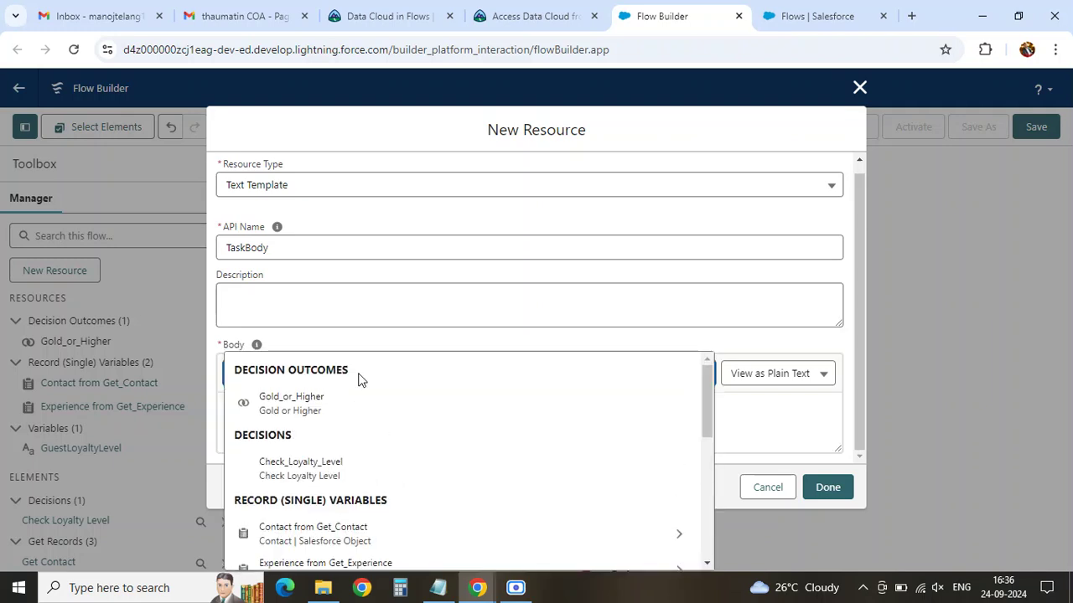
pyautogui.write('nam')
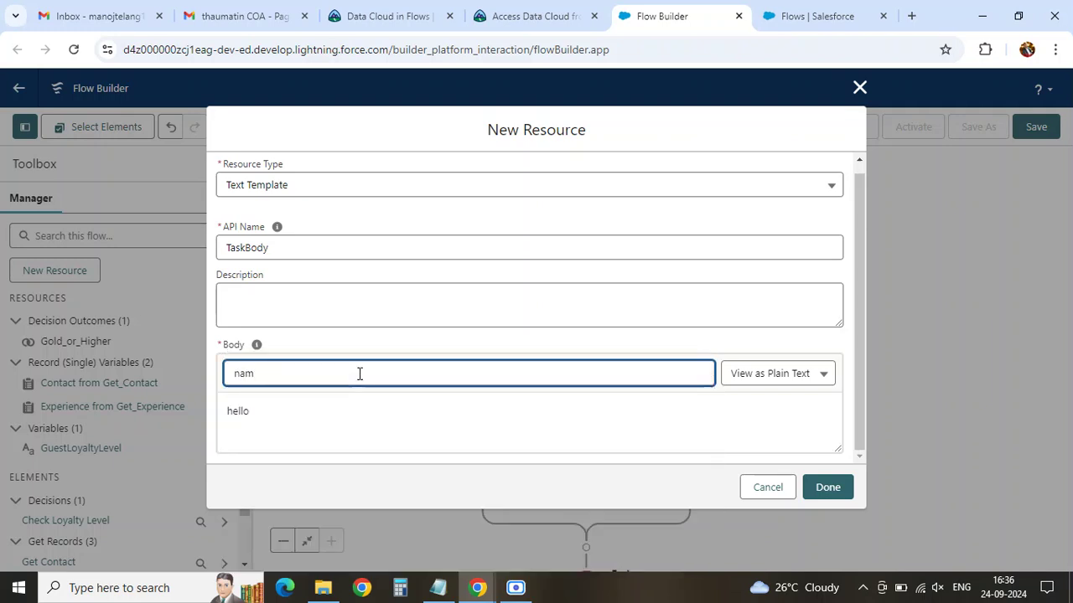
pyautogui.press('BackSpace')
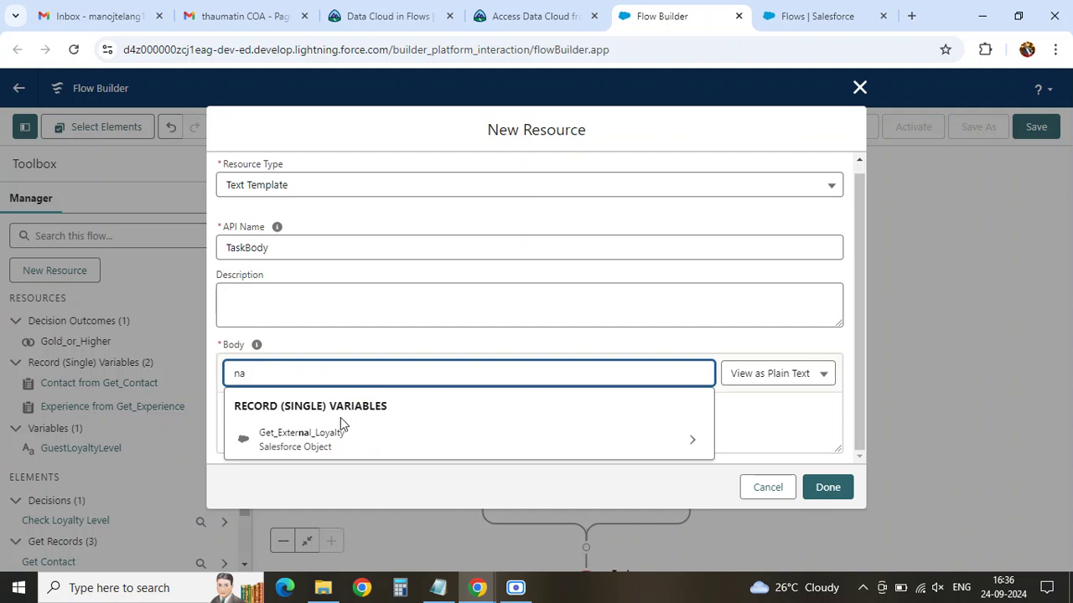
pyautogui.write('me')
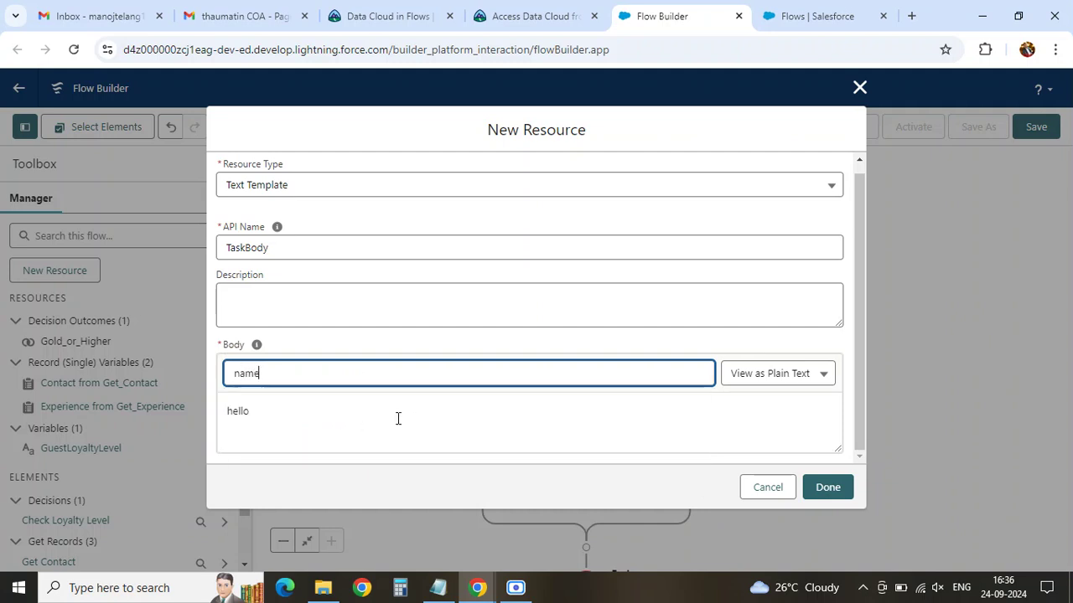
pyautogui.press('BackSpace')
pyautogui.press('BackSpace')
pyautogui.press('BackSpace')
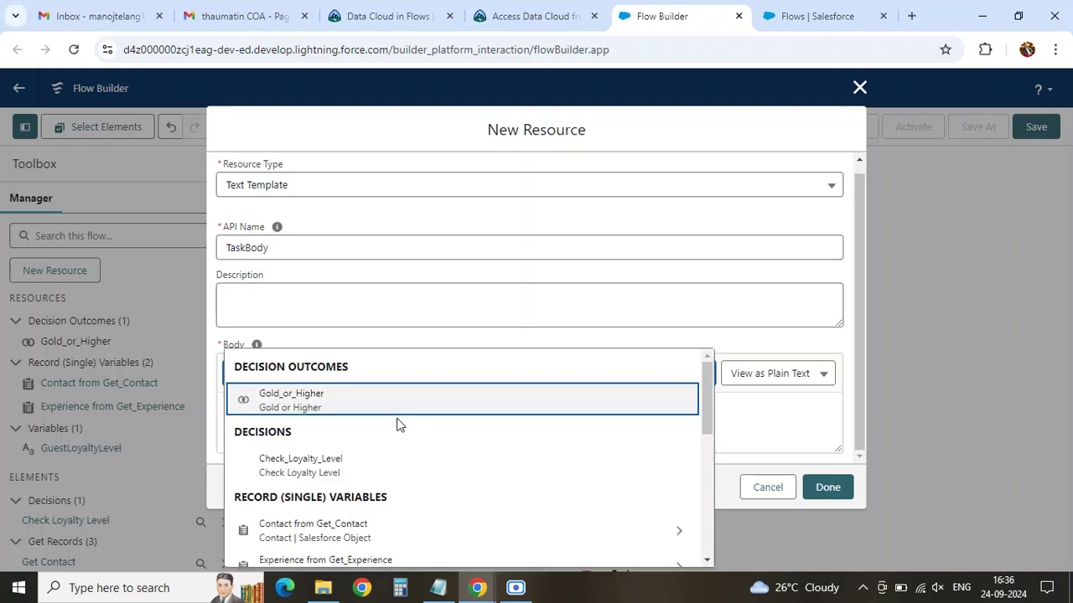
# - Look through the body's insertable resources for the guest's name and recheck the body requirements in the challenge
pyautogui.scroll(-2, 391, 431)
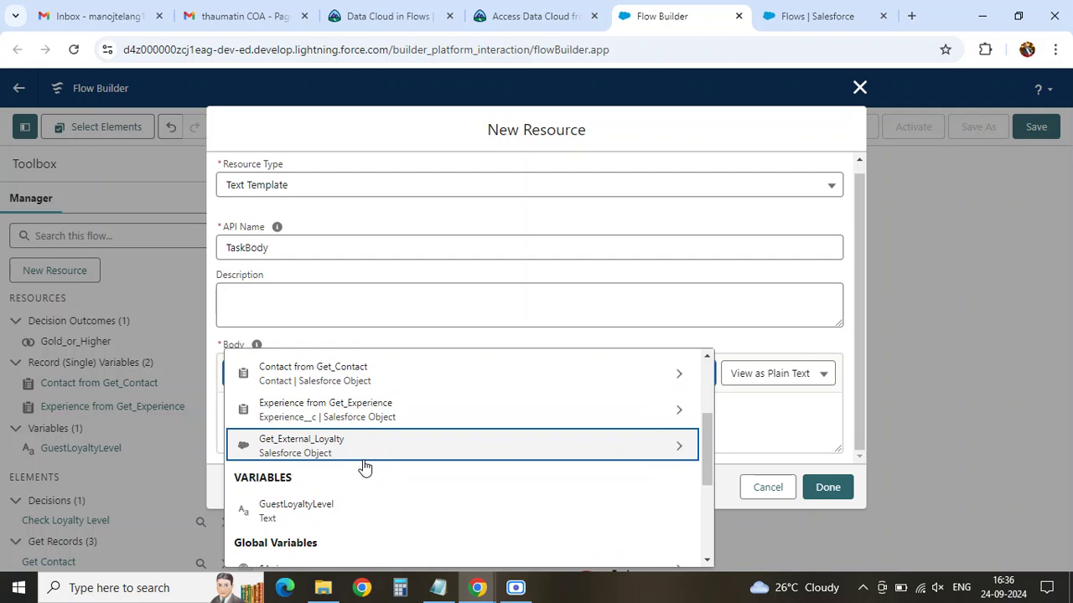
pyautogui.scroll(-1, 363, 467)
pyautogui.scroll(-1, 363, 466)
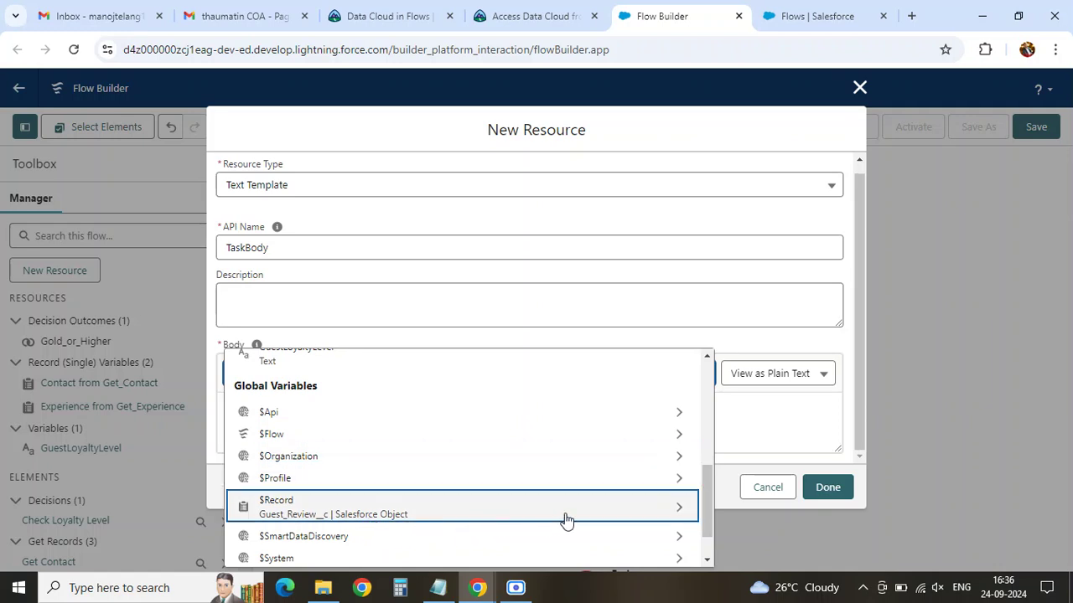
pyautogui.click(513, 14)
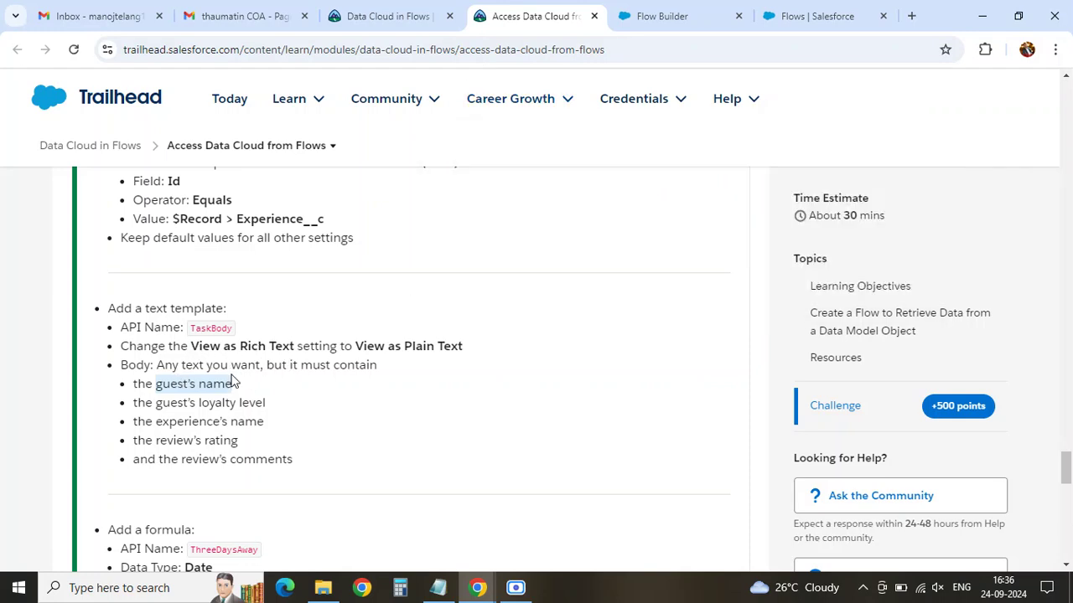
pyautogui.click(643, 16)
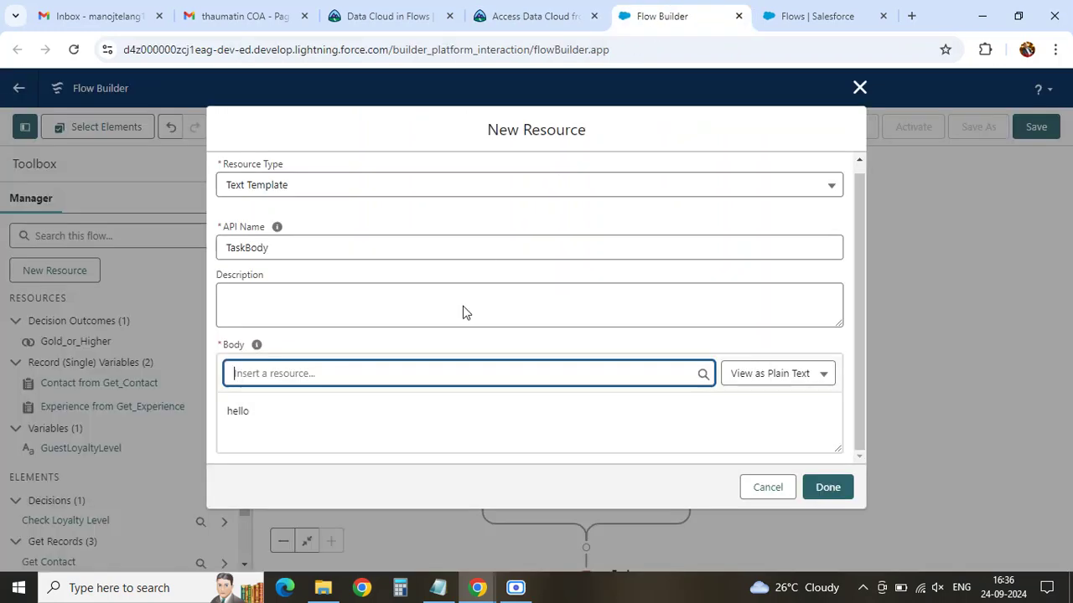
# - Choose the $Record global variable as the resource for the TaskBody body and look through its fields for the guest's name
pyautogui.click(300, 376)
pyautogui.scroll(-5, 312, 318)
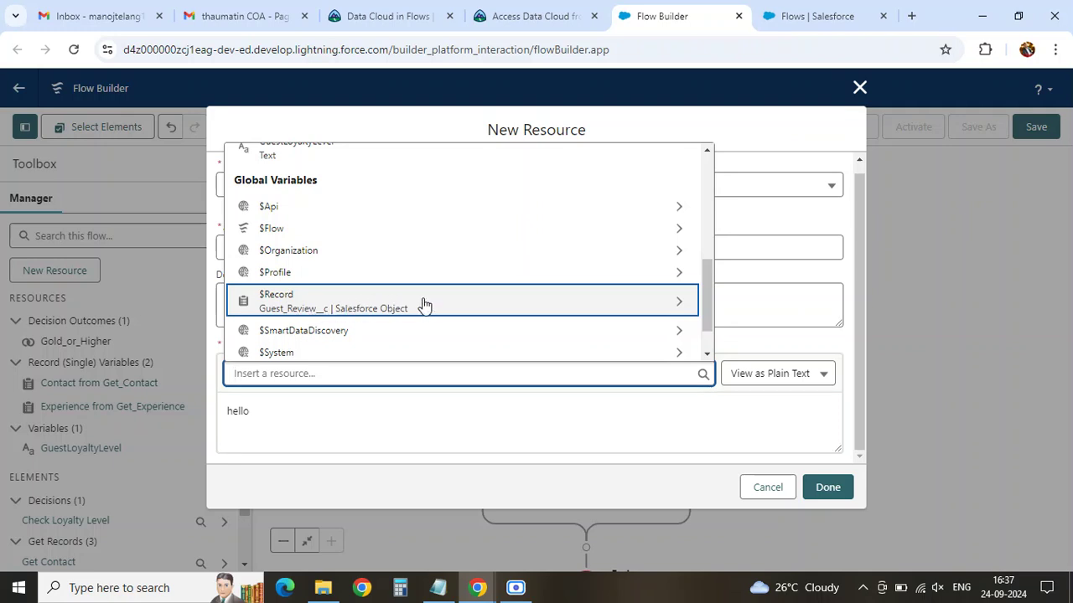
pyautogui.click(472, 304)
pyautogui.scroll(-5, 342, 243)
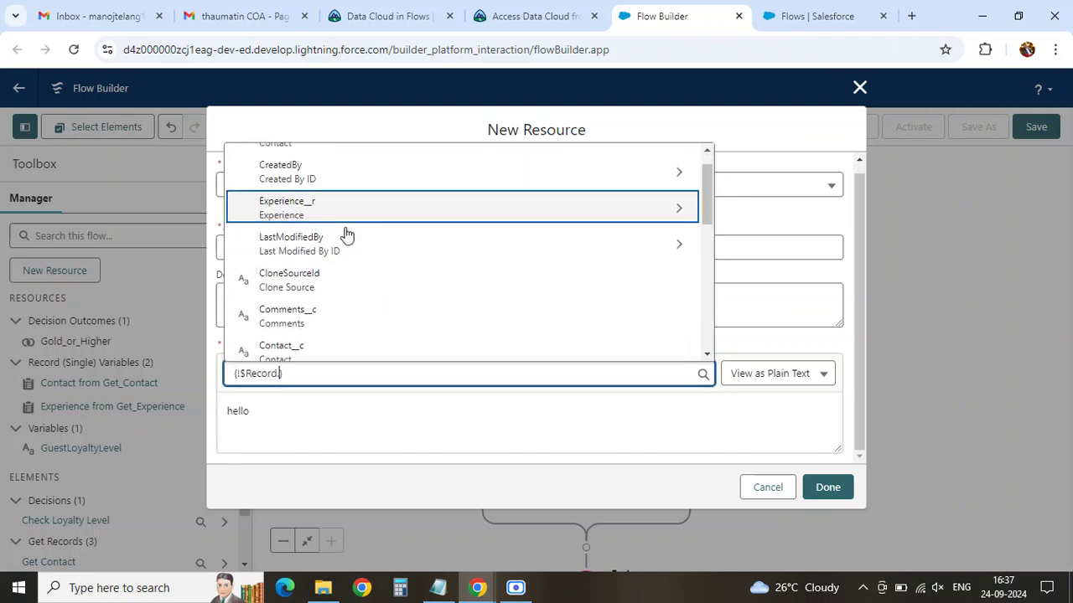
pyautogui.write('.')
pyautogui.scroll(-1, 334, 309)
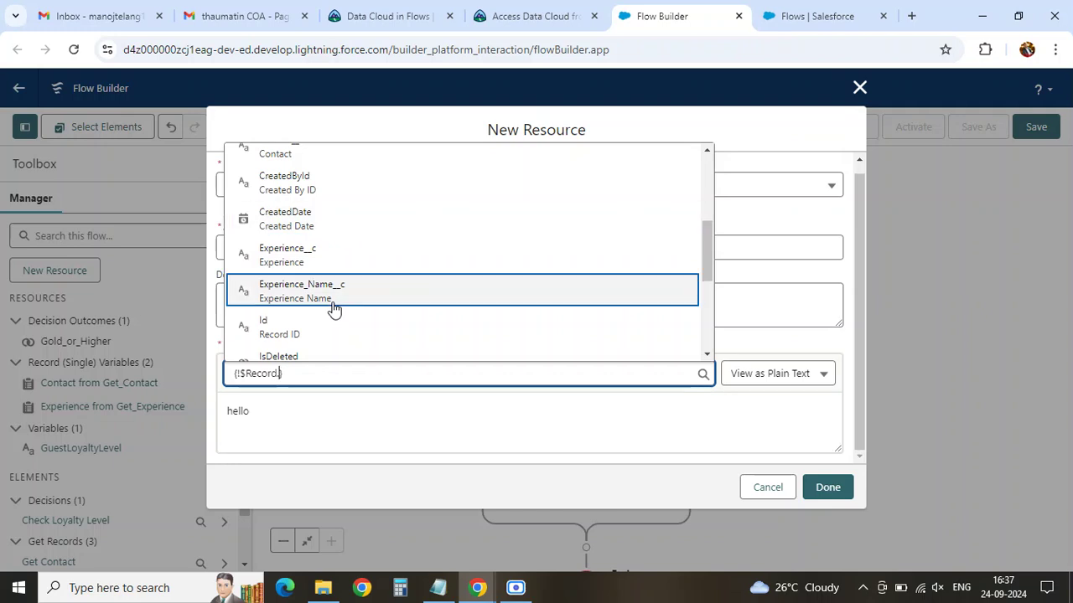
pyautogui.scroll(-2, 334, 309)
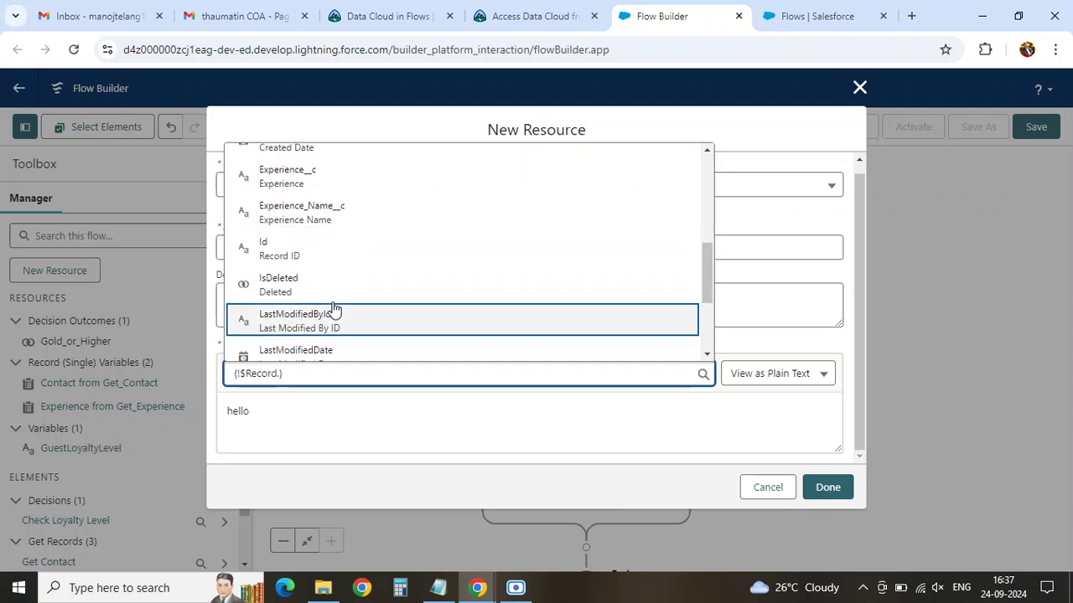
pyautogui.scroll(-4, 333, 309)
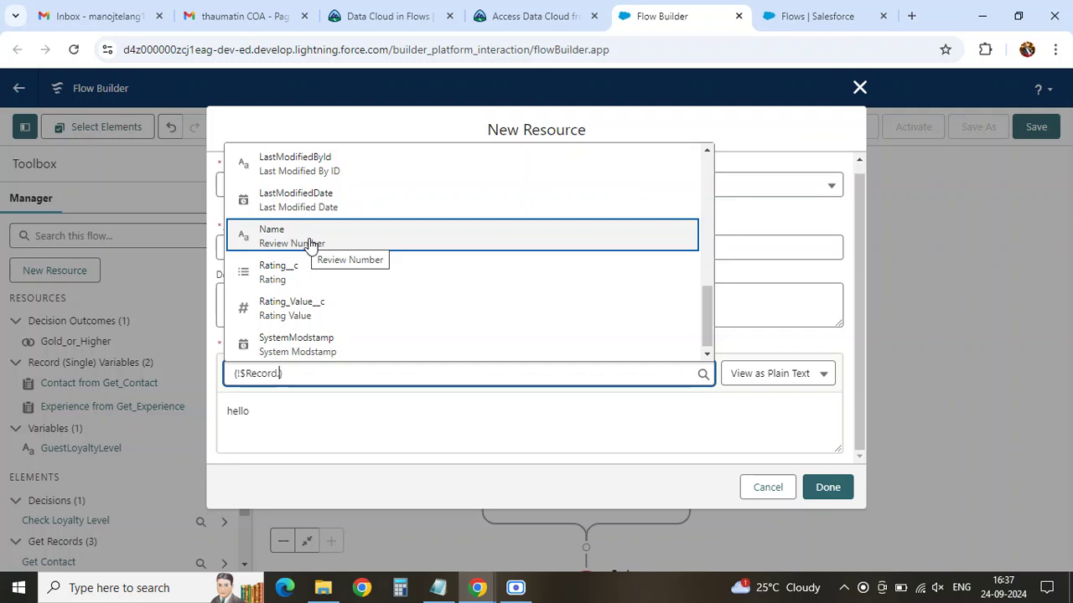
# - Search the $Record fields for the guest's name, trying na, fu and gu
pyautogui.write('na')
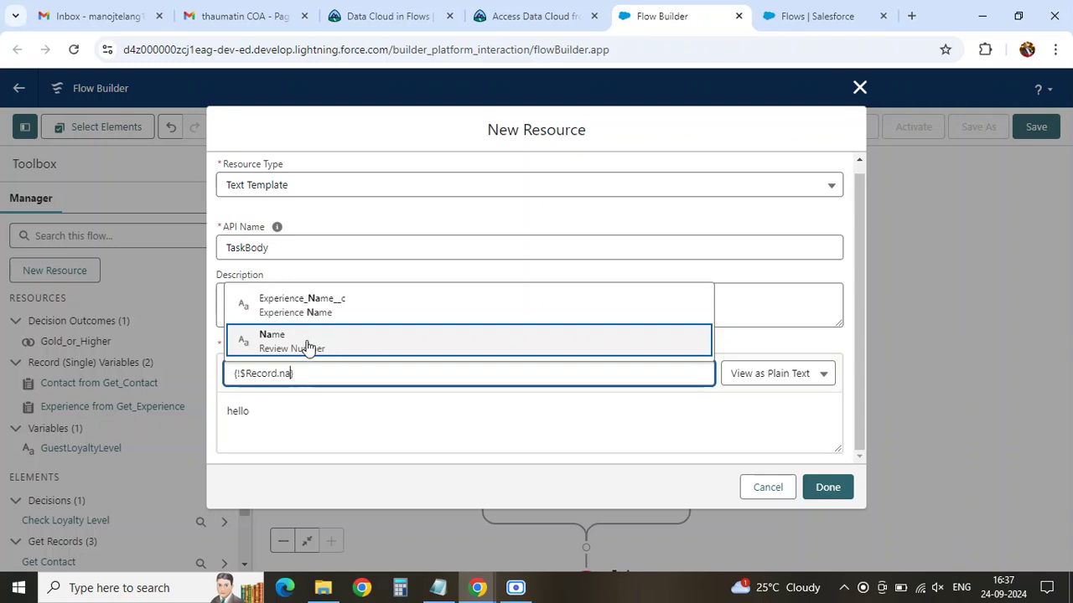
pyautogui.press('BackSpace')
pyautogui.press('BackSpace')
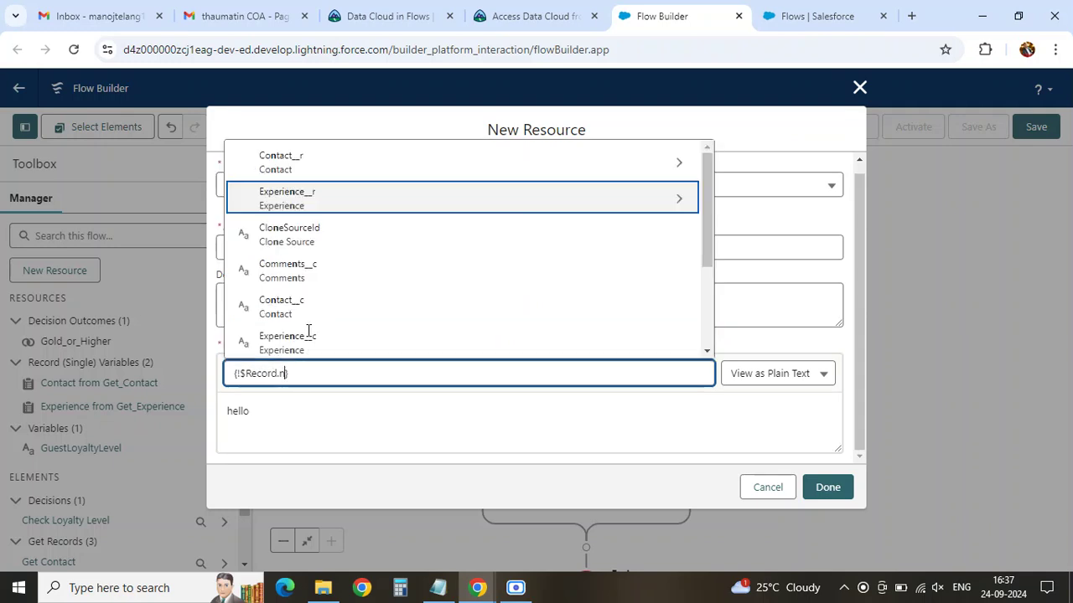
pyautogui.write('fu')
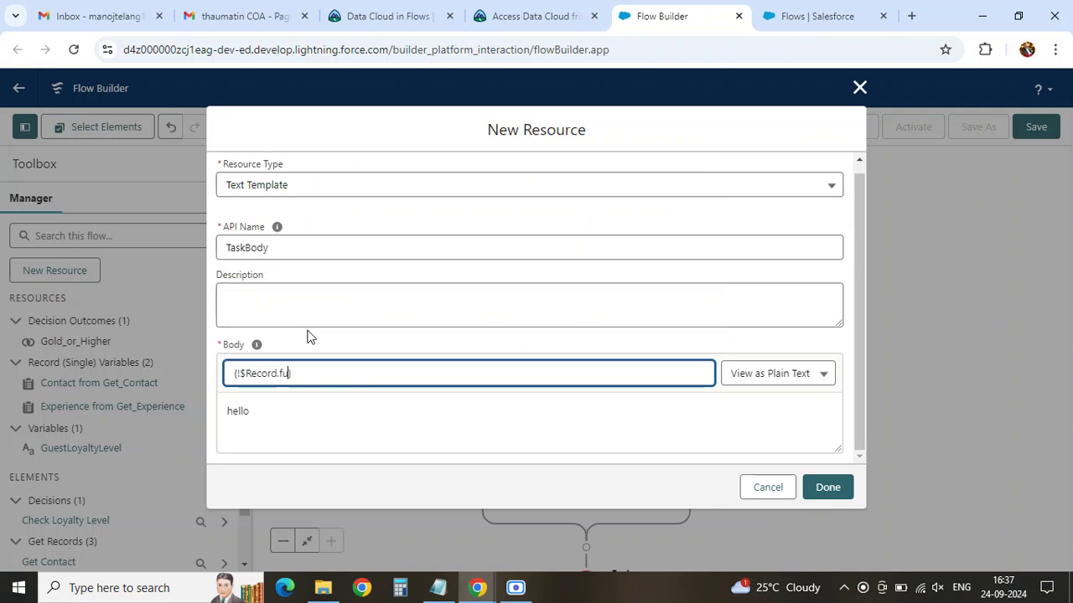
pyautogui.press('BackSpace')
pyautogui.press('BackSpace')
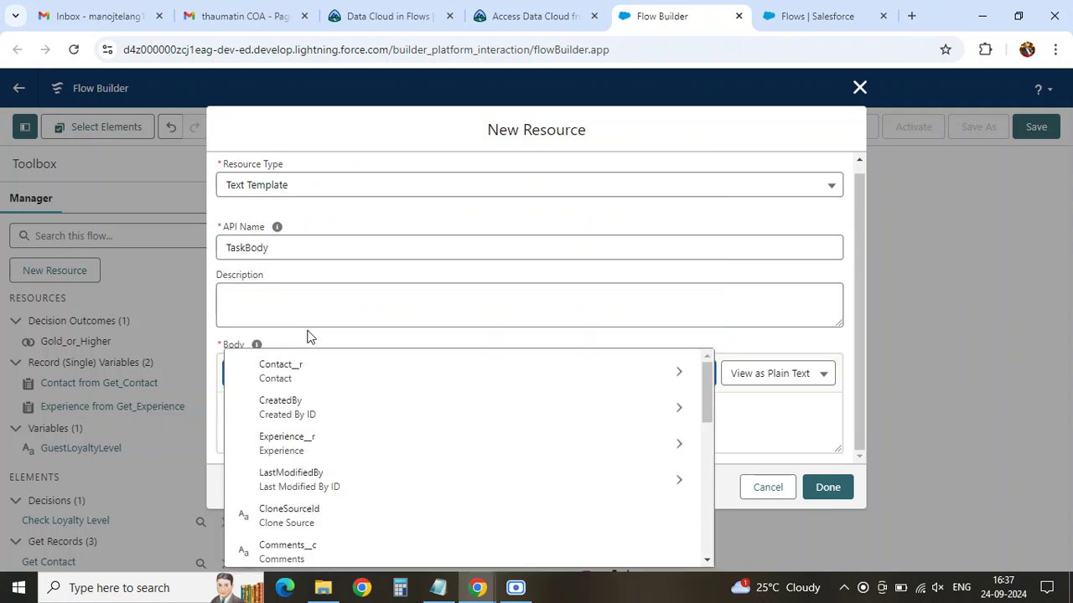
pyautogui.write('rag')
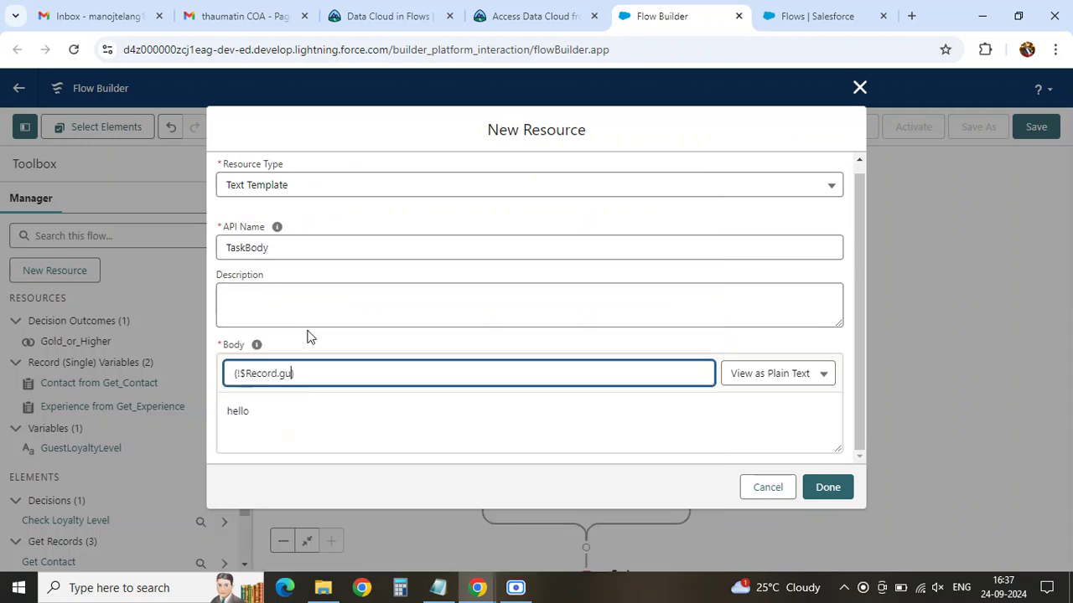
pyautogui.press('BackSpace')
pyautogui.press('BackSpace')
pyautogui.press('BackSpace')
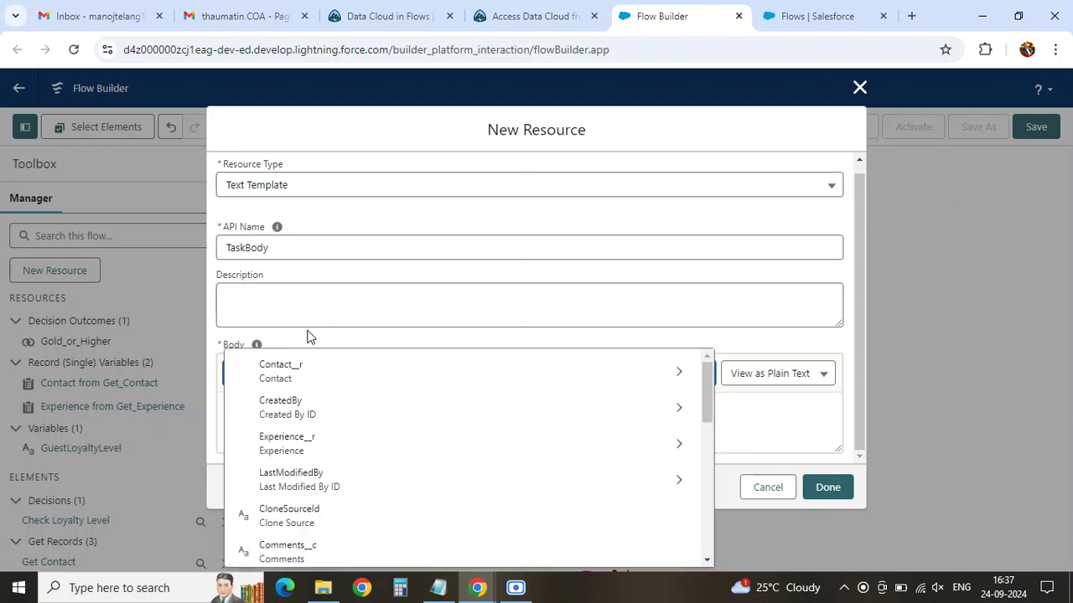
# - Find the $Record fields matching na and insert Name after hello in the TaskBody template's body
pyautogui.write('na')
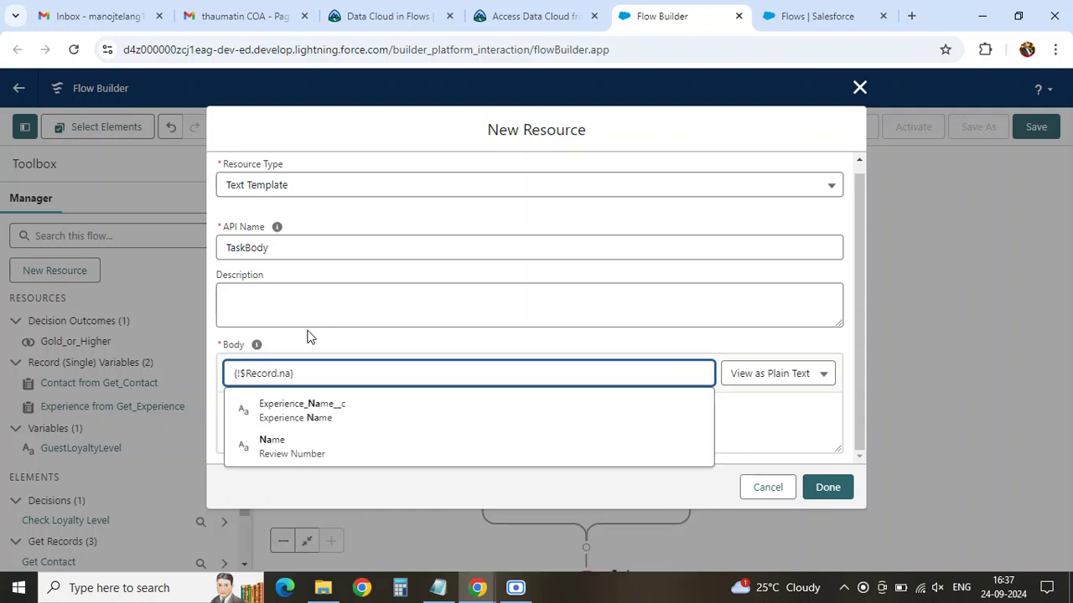
pyautogui.click(287, 447)
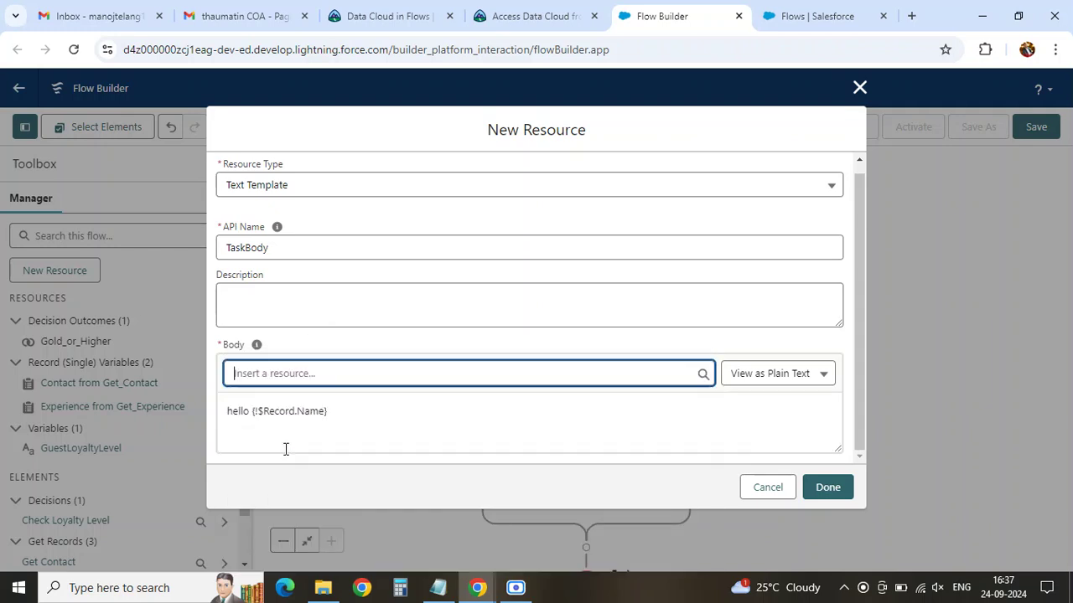
pyautogui.click(351, 421)
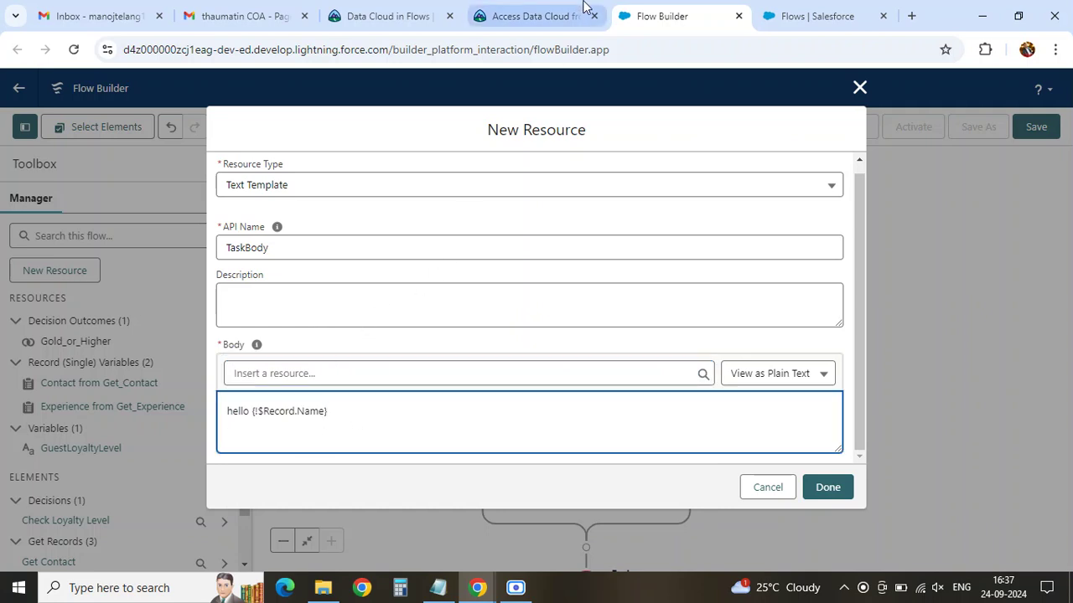
# - Check in the Trailhead challenge what the TaskBody text must contain, marking the guest's loyalty level, and return to Flow Builder
pyautogui.click(528, 16)
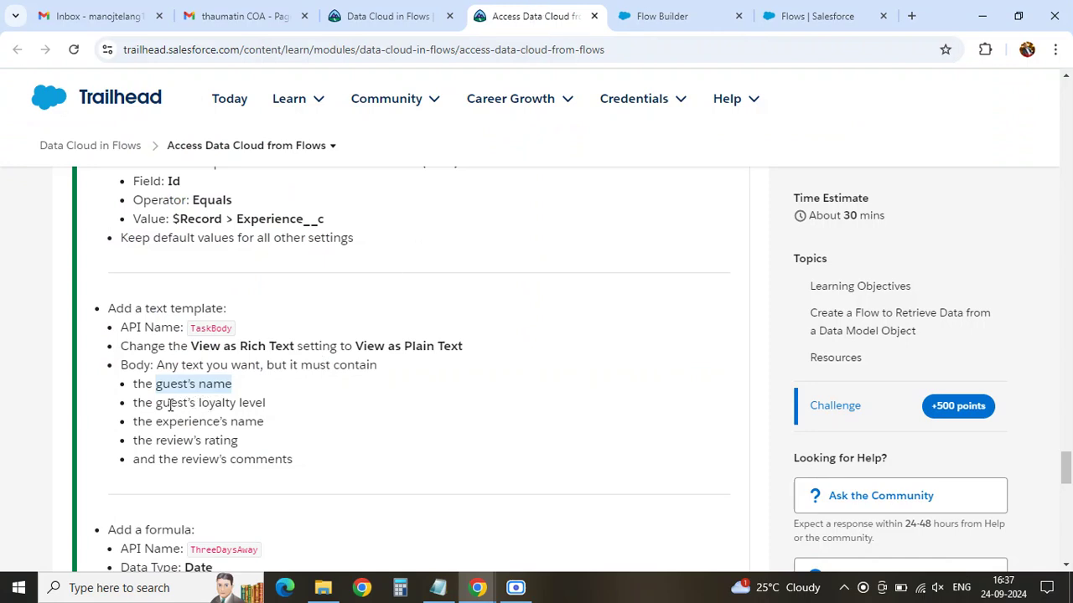
pyautogui.moveTo(201, 404); pyautogui.dragTo(276, 402)
pyautogui.moveTo(539, 106)
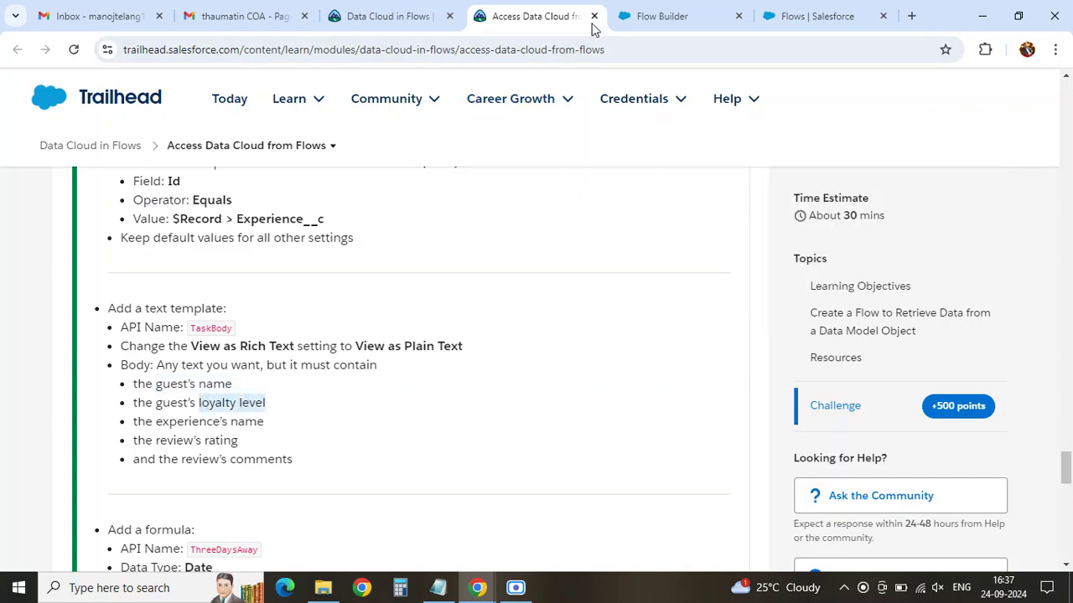
pyautogui.click(640, 16)
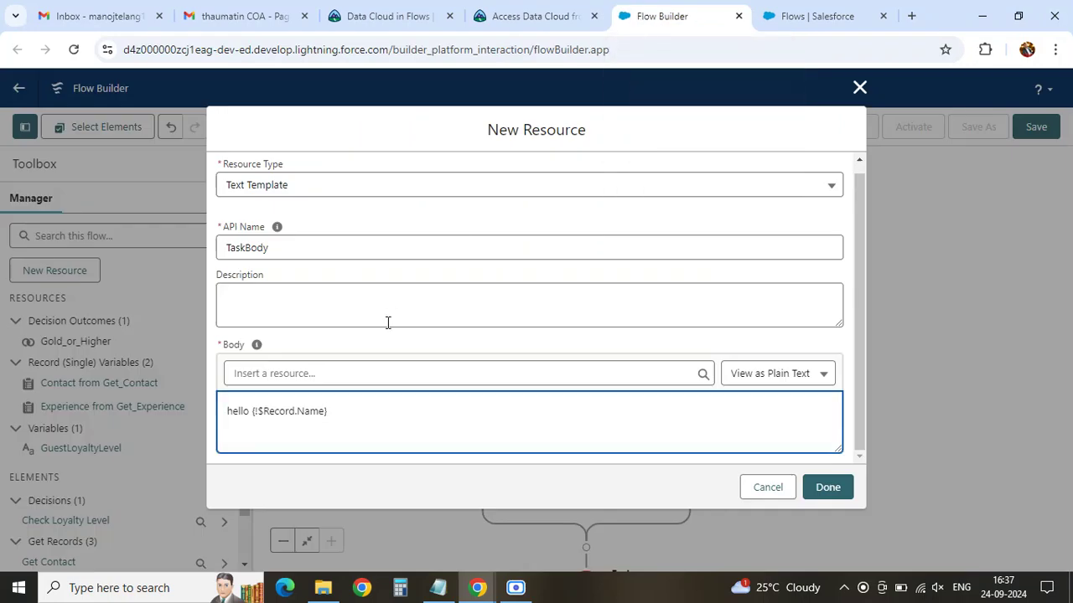
# - Search the $Record fields for a loyalty level field to insert in the TaskBody body, filtering by "le", and leave the list
pyautogui.click(285, 372)
pyautogui.scroll(-5, 342, 313)
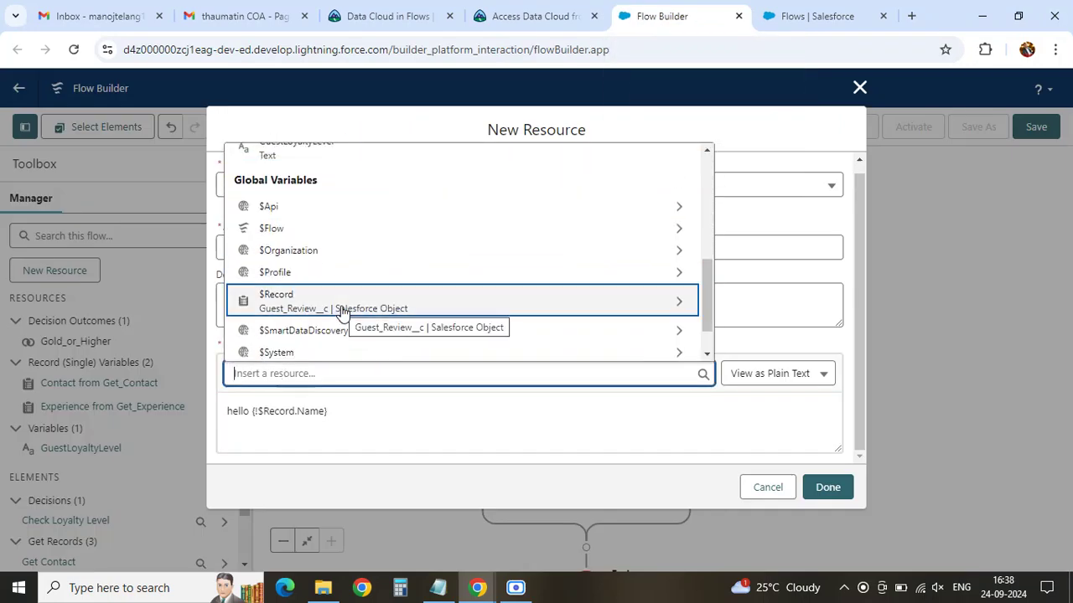
pyautogui.scroll(-2, 342, 312)
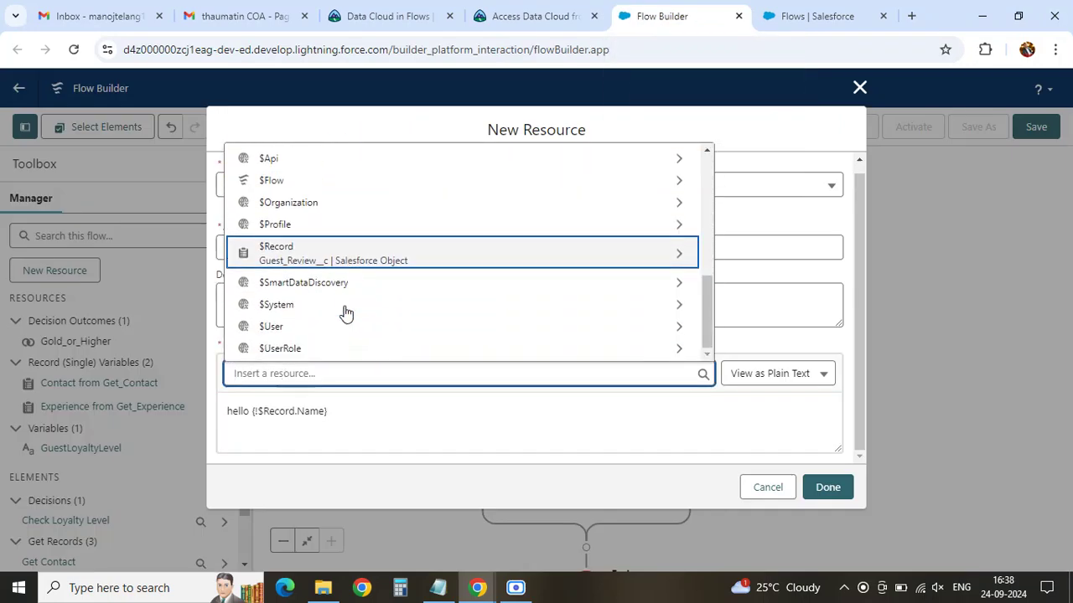
pyautogui.click(435, 255)
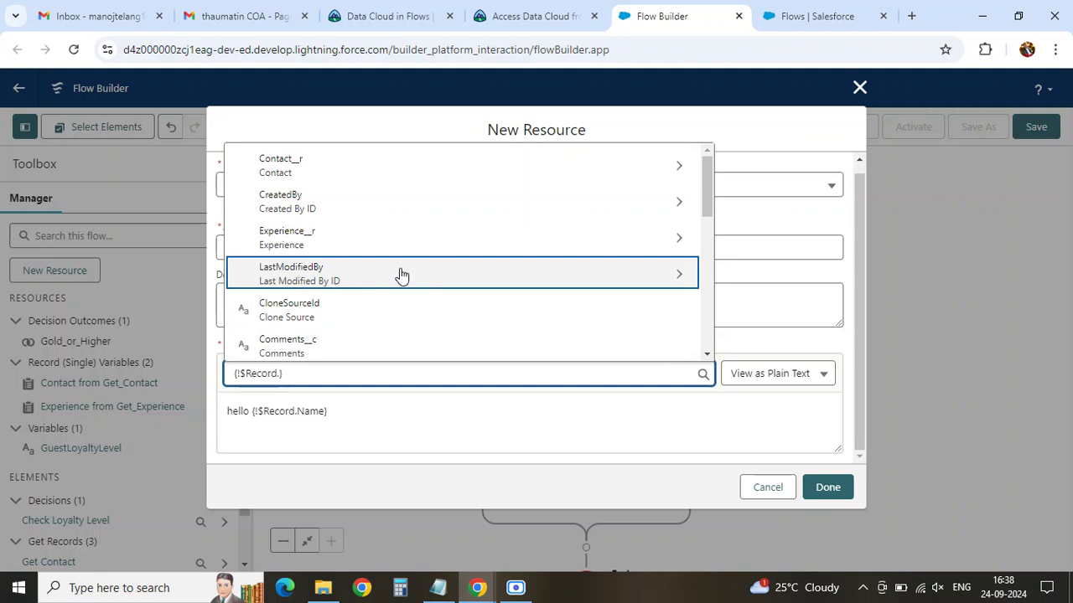
pyautogui.scroll(-4, 380, 277)
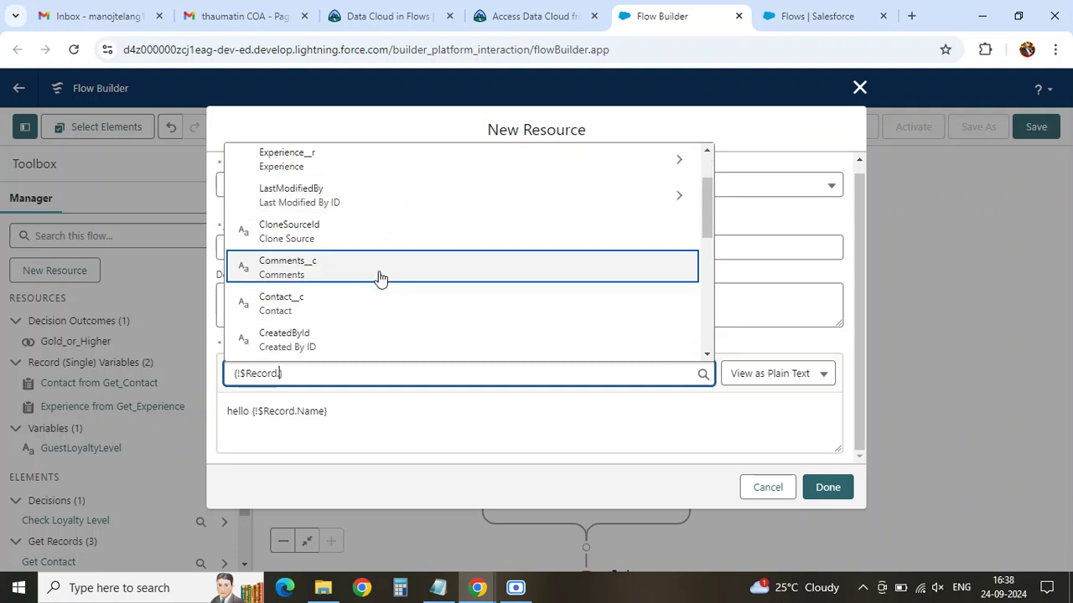
pyautogui.scroll(-4, 379, 277)
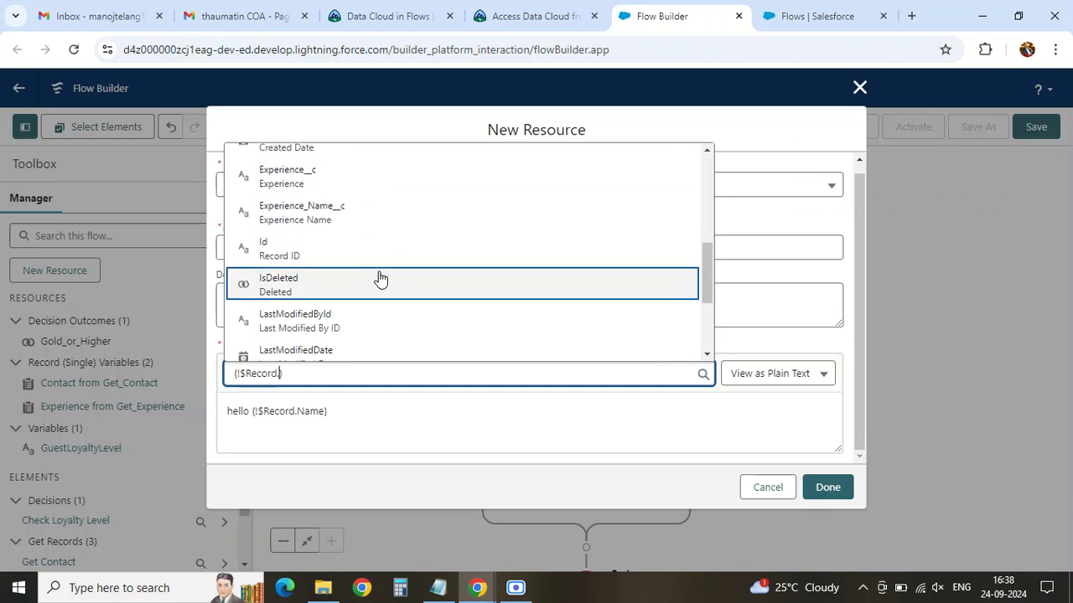
pyautogui.scroll(-2, 379, 277)
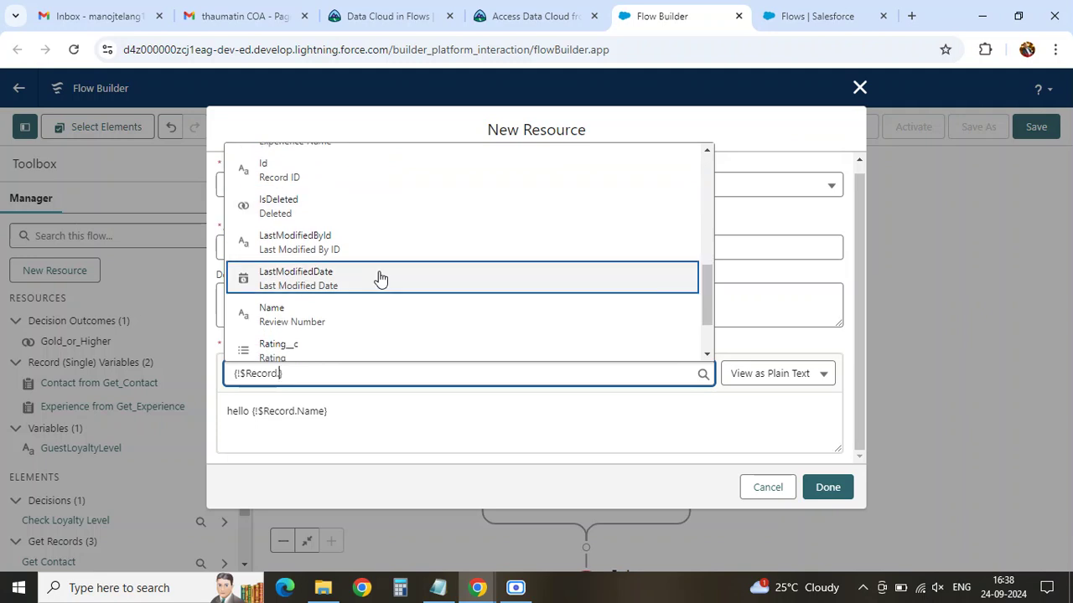
pyautogui.scroll(-2, 379, 277)
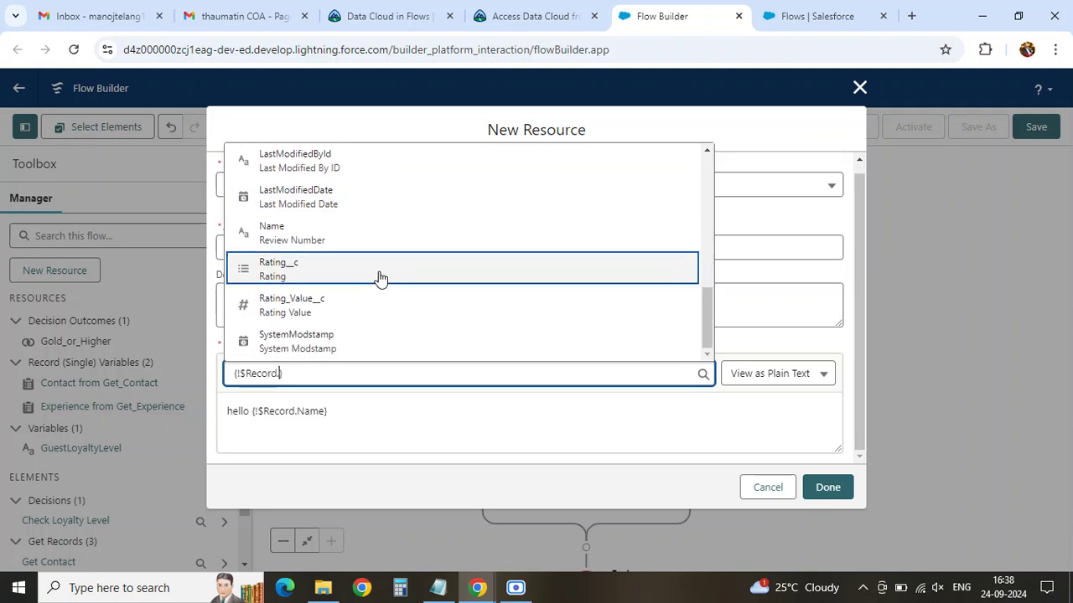
pyautogui.scroll(4, 380, 277)
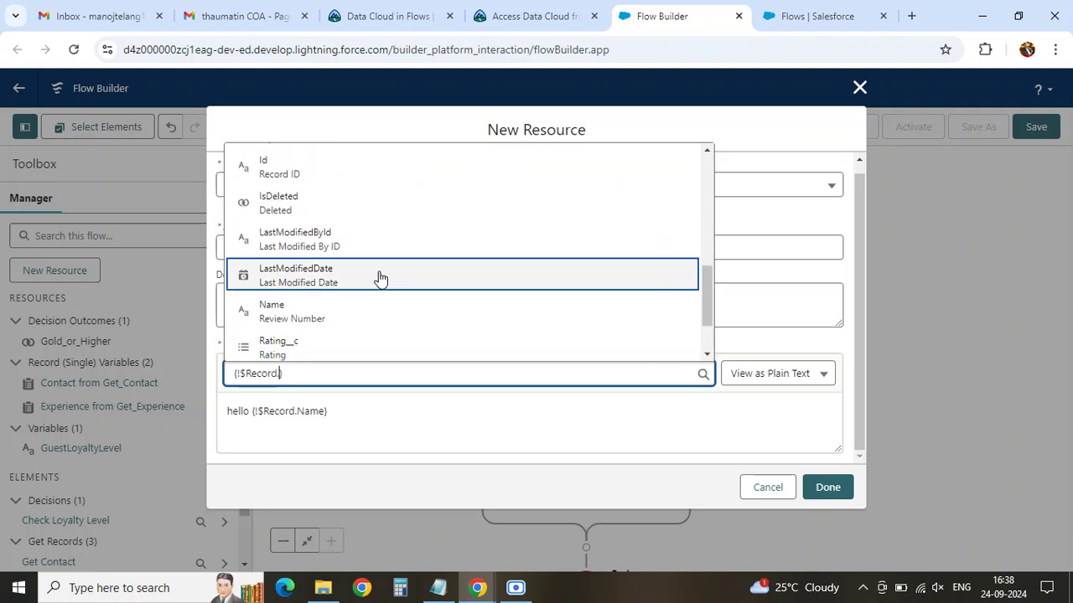
pyautogui.scroll(6, 380, 277)
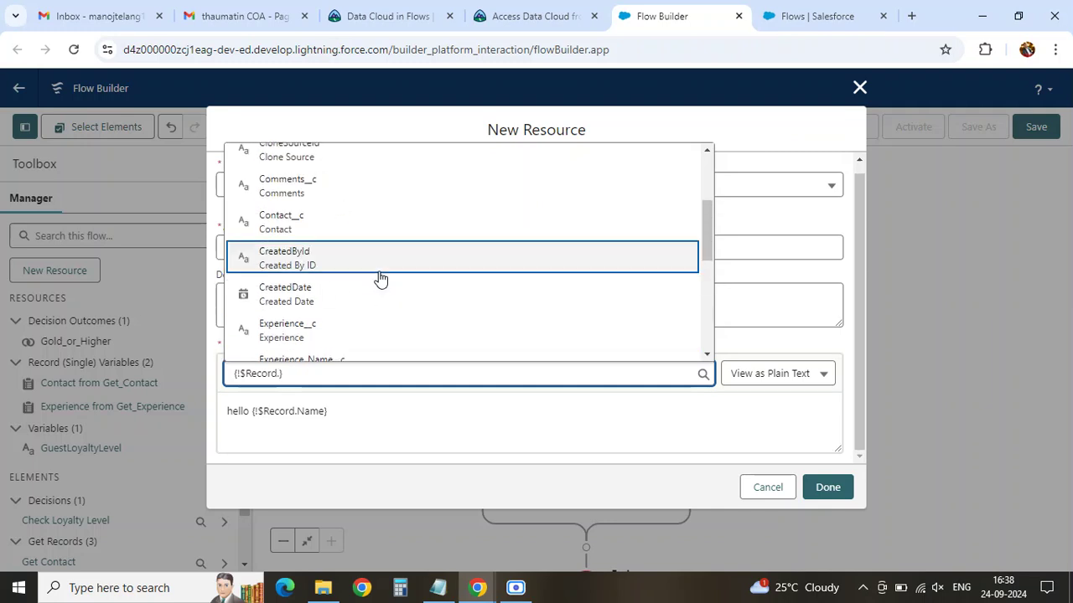
pyautogui.scroll(2, 380, 277)
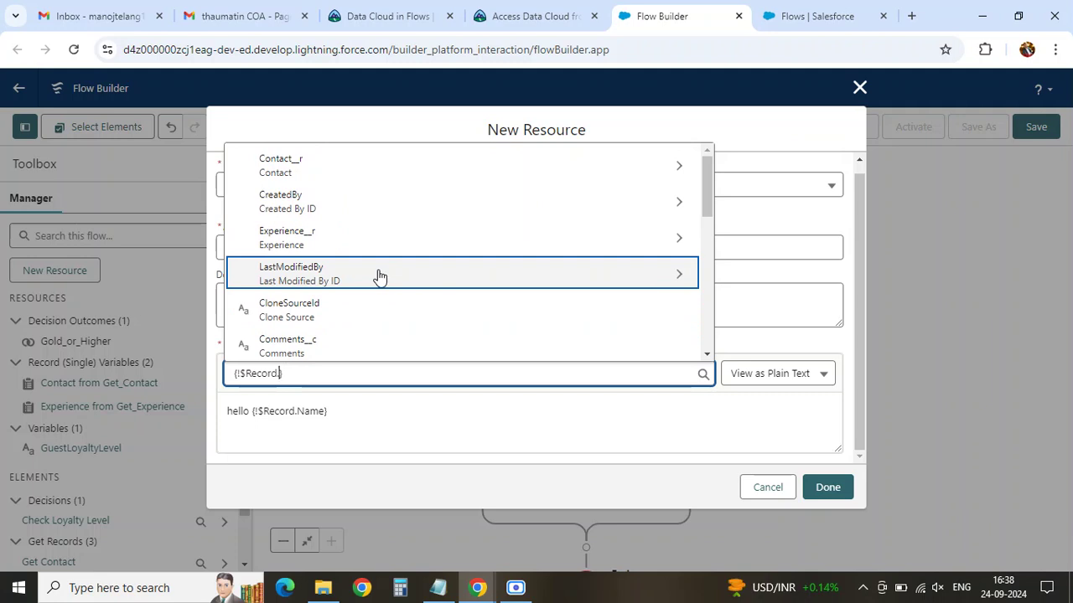
pyautogui.scroll(-3, 379, 277)
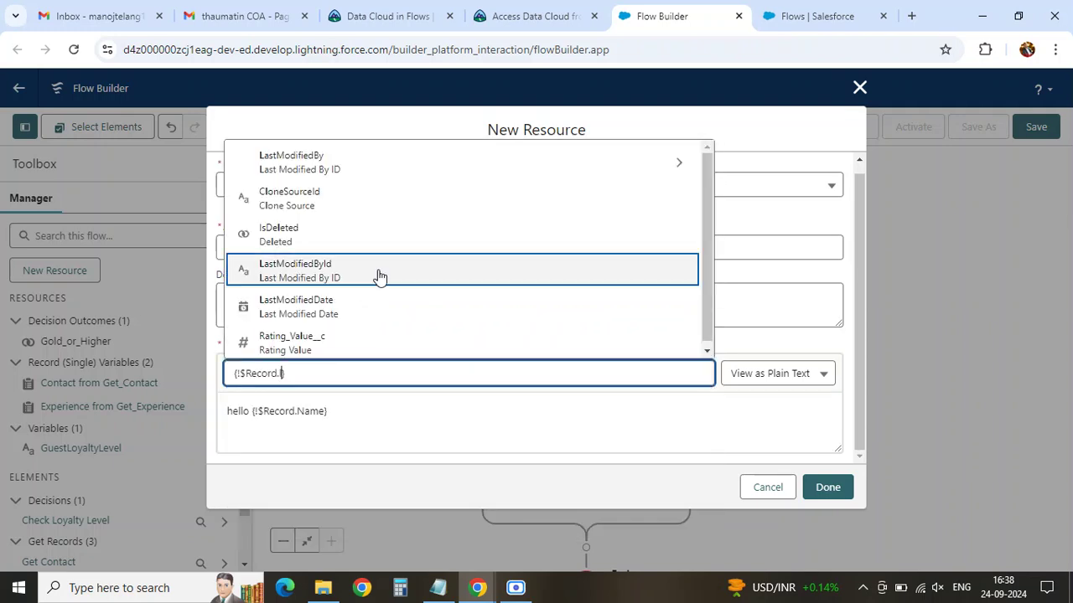
pyautogui.write('le')
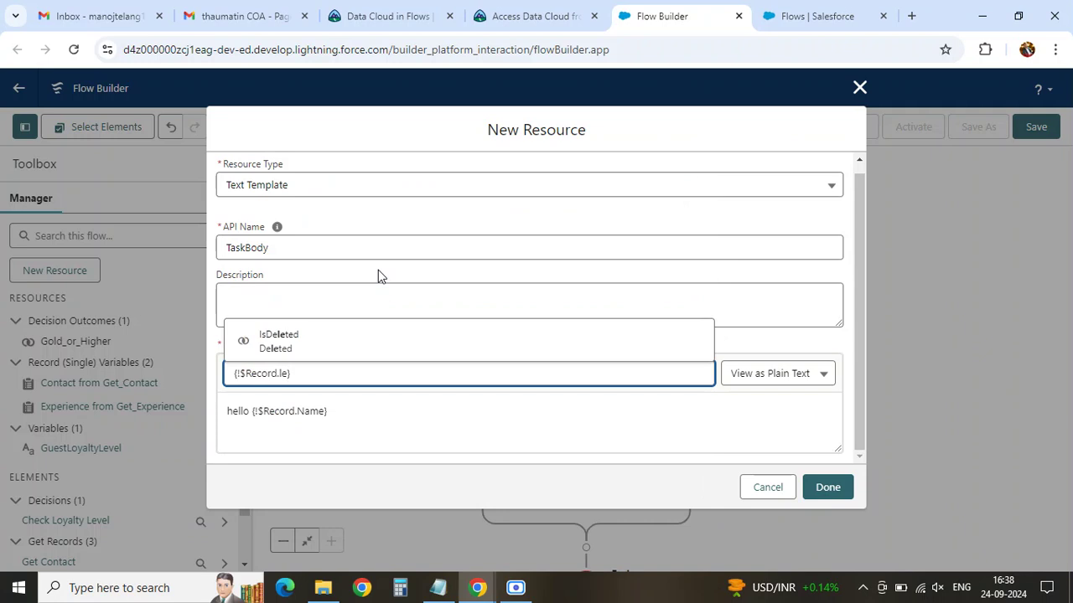
pyautogui.press('BackSpace')
pyautogui.press('BackSpace')
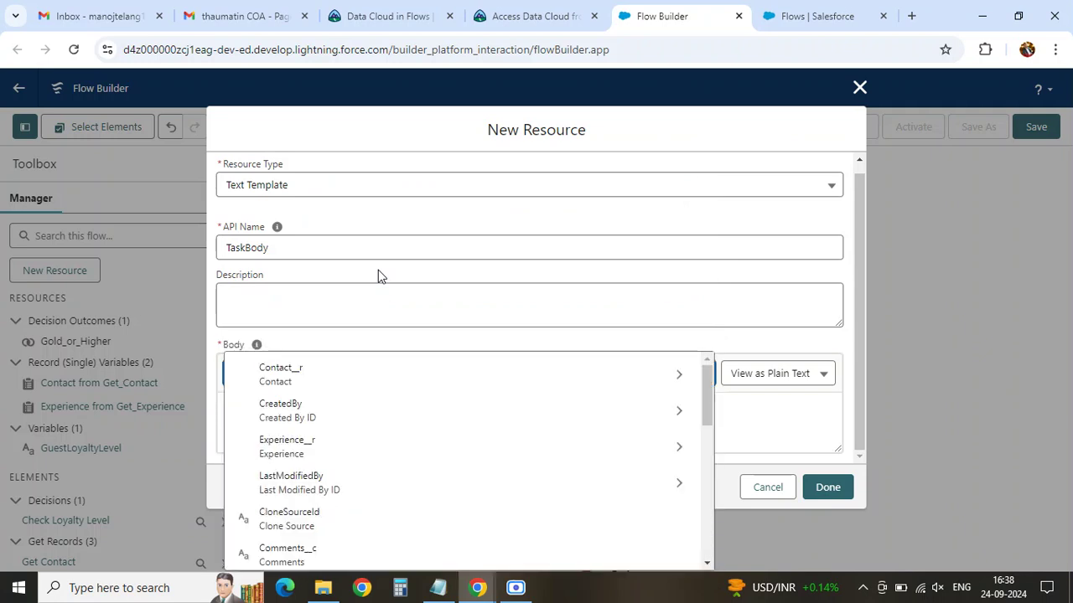
pyautogui.click(393, 309)
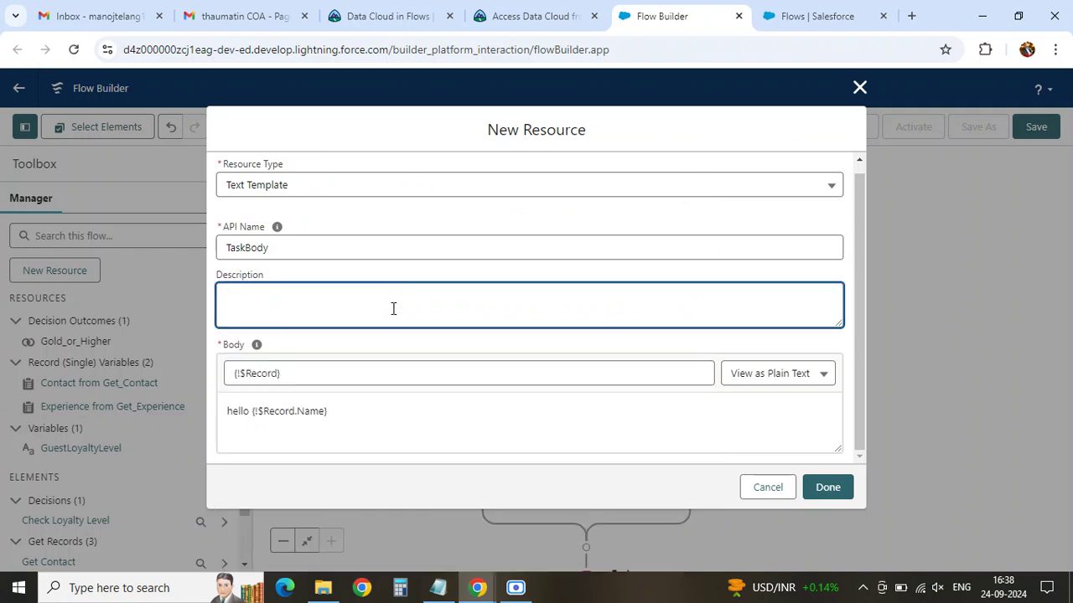
# - Add a space and "{!" after {!$Record.Name} in the body and look through the $Record fields for another reference
pyautogui.click(347, 411)
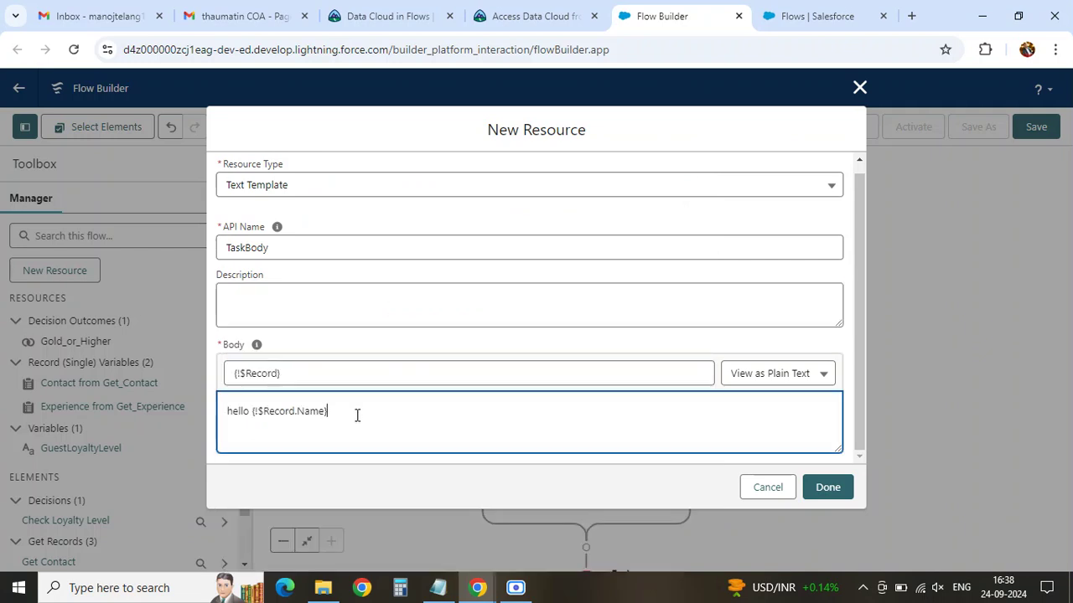
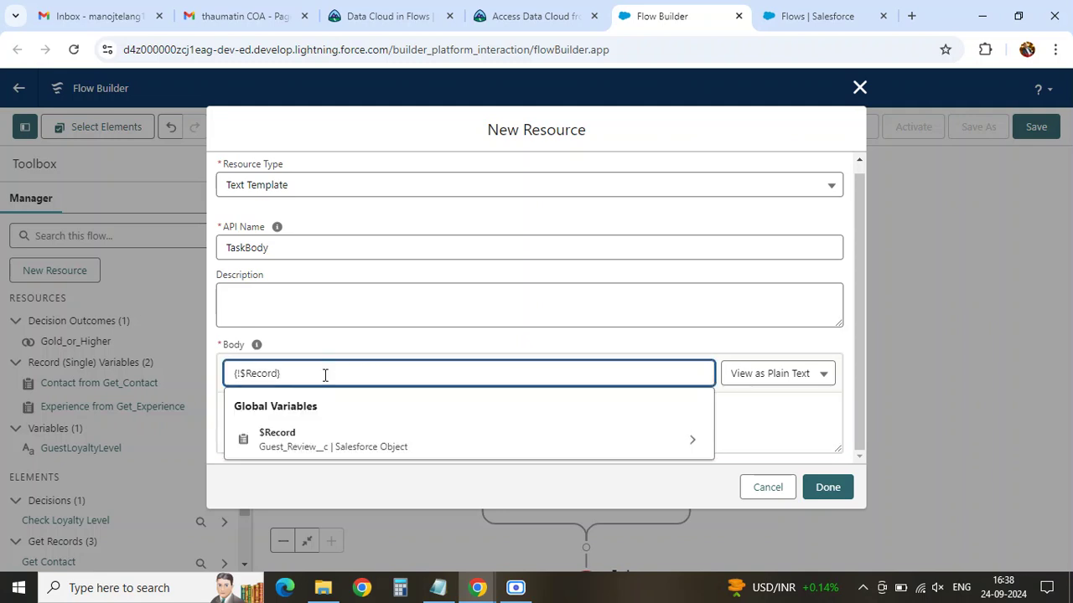
pyautogui.click(541, 444)
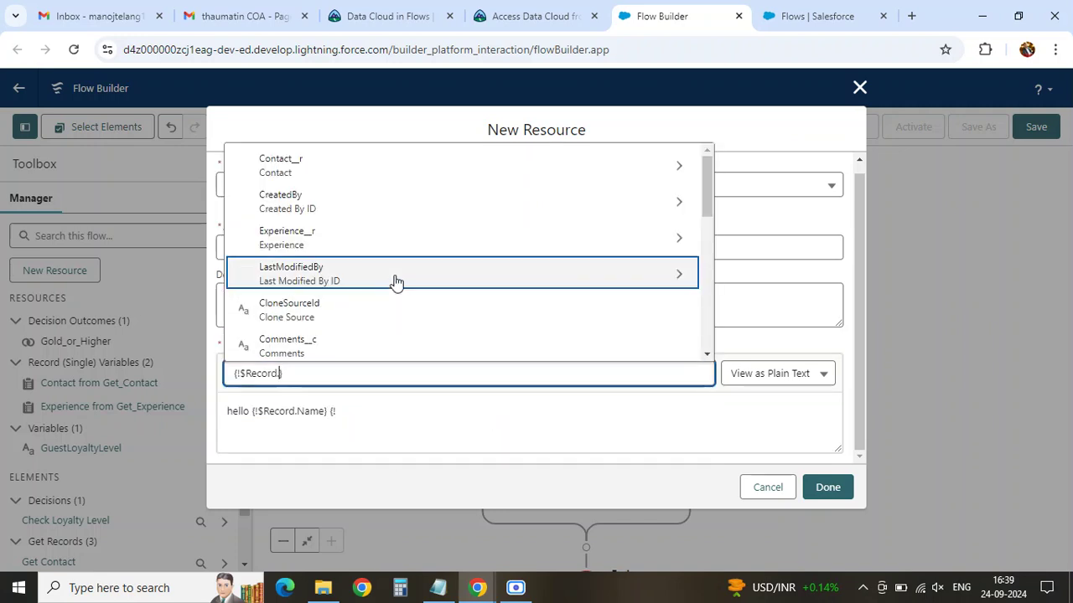
pyautogui.scroll(-3, 395, 282)
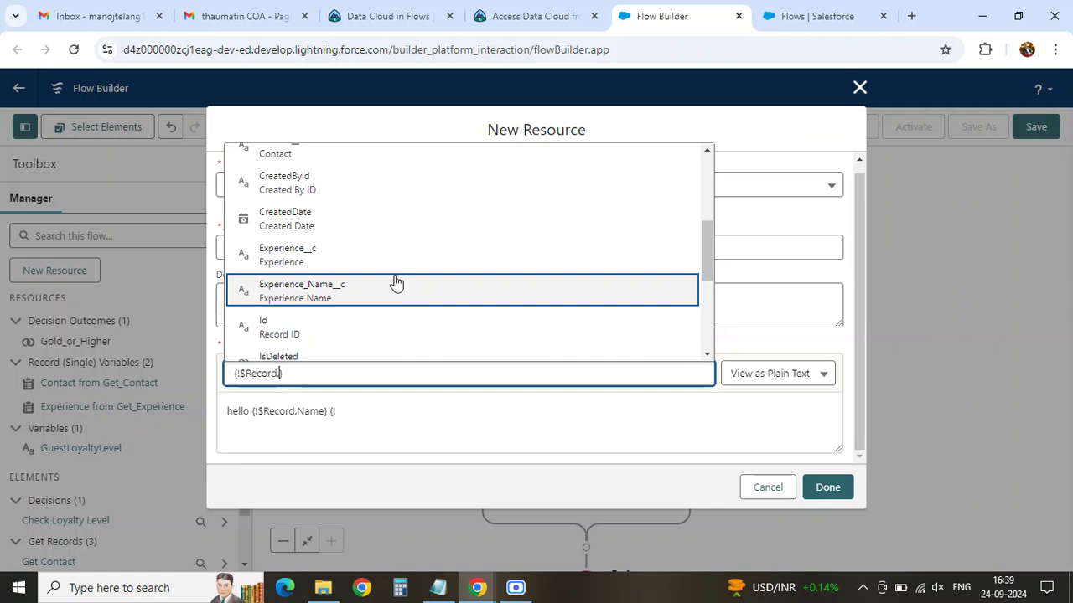
pyautogui.scroll(-2, 395, 281)
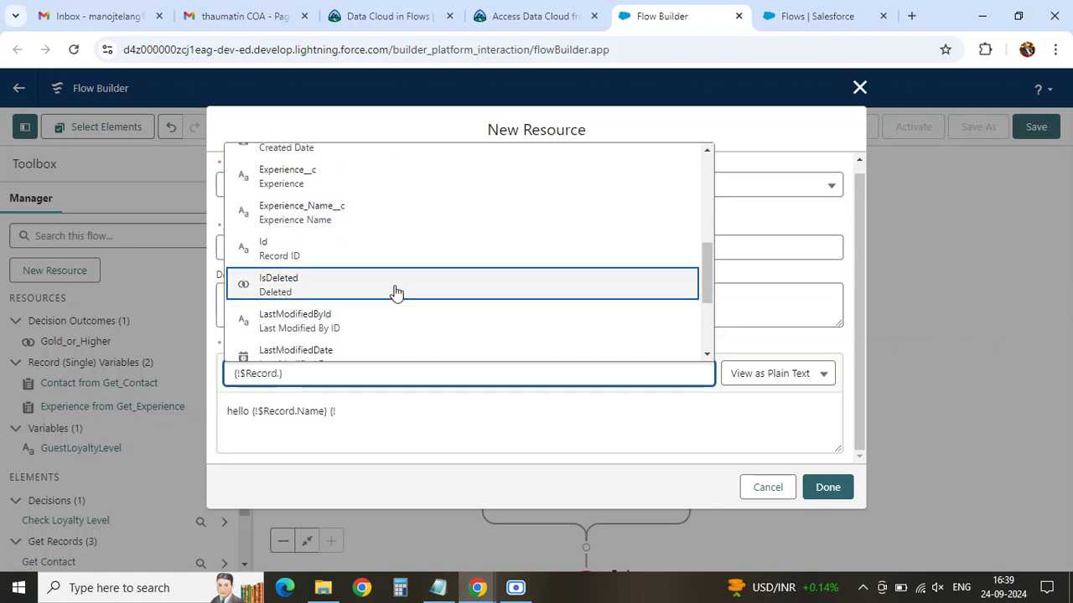
pyautogui.scroll(-3, 395, 291)
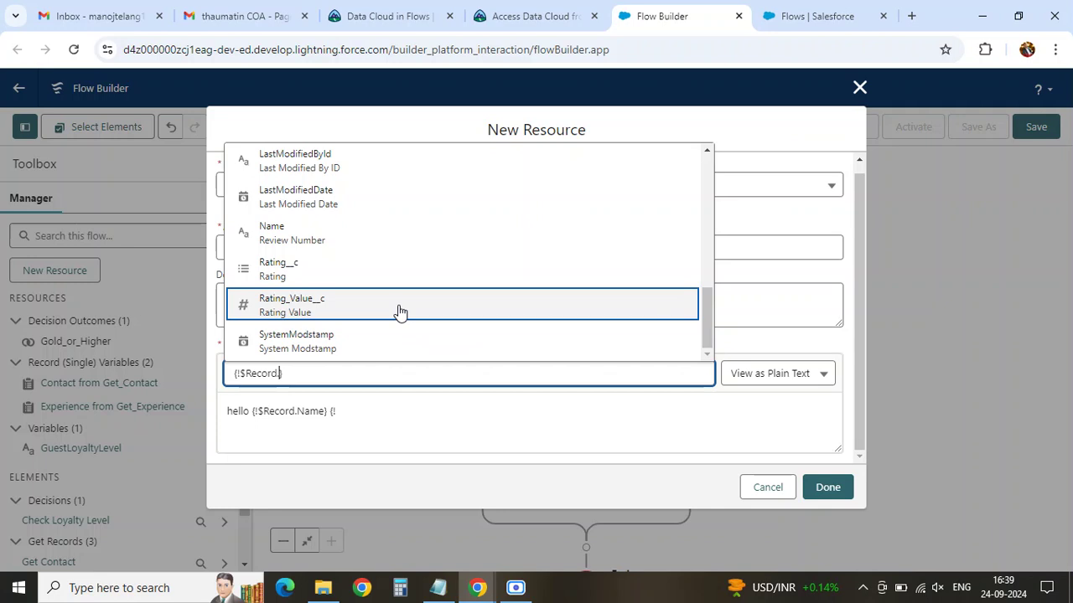
# - Recheck the required body contents in the Trailhead challenge and insert the experience's name, $Record > Experience__r > Name, into the TaskBody body
pyautogui.click(531, 16)
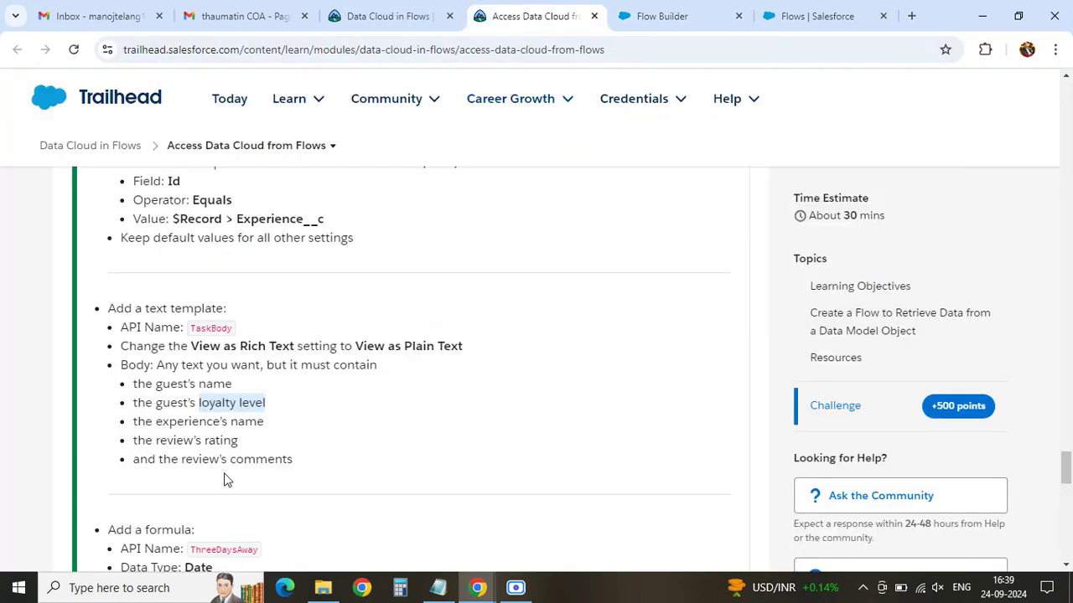
pyautogui.click(645, 18)
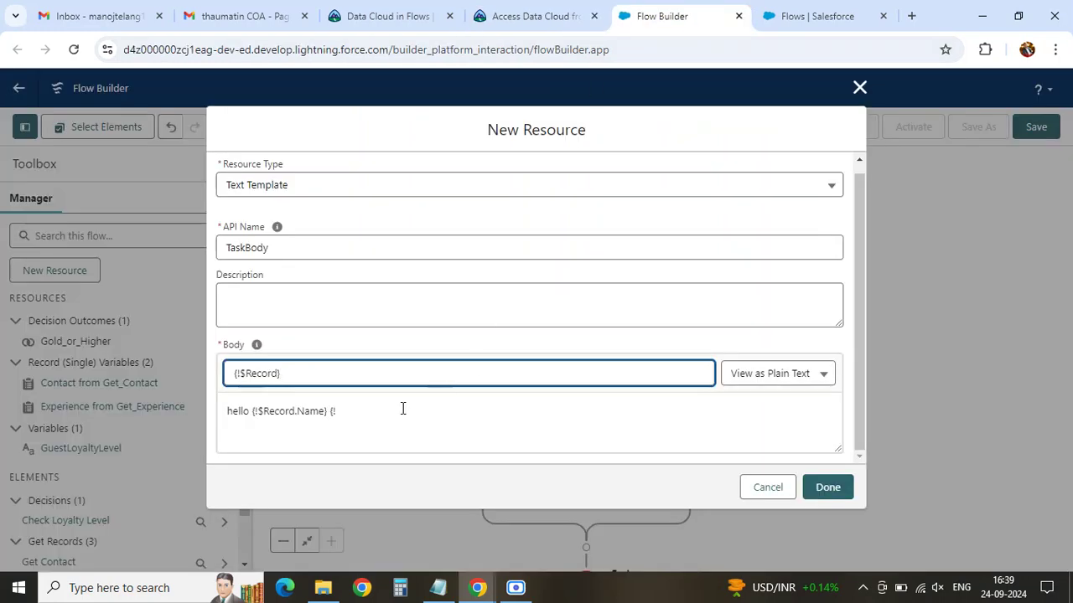
pyautogui.click(310, 375)
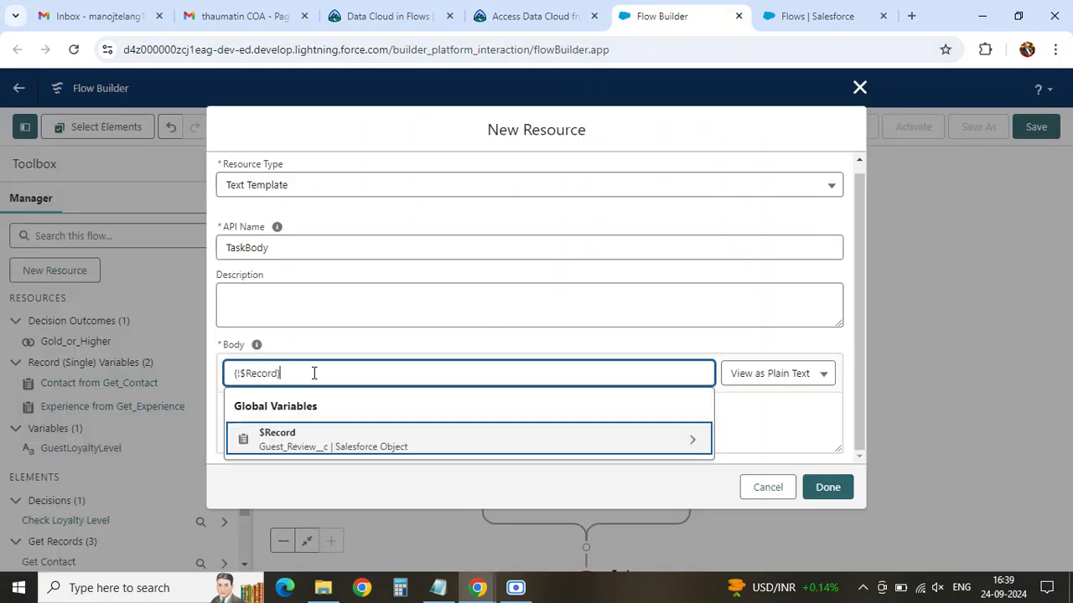
pyautogui.click(358, 451)
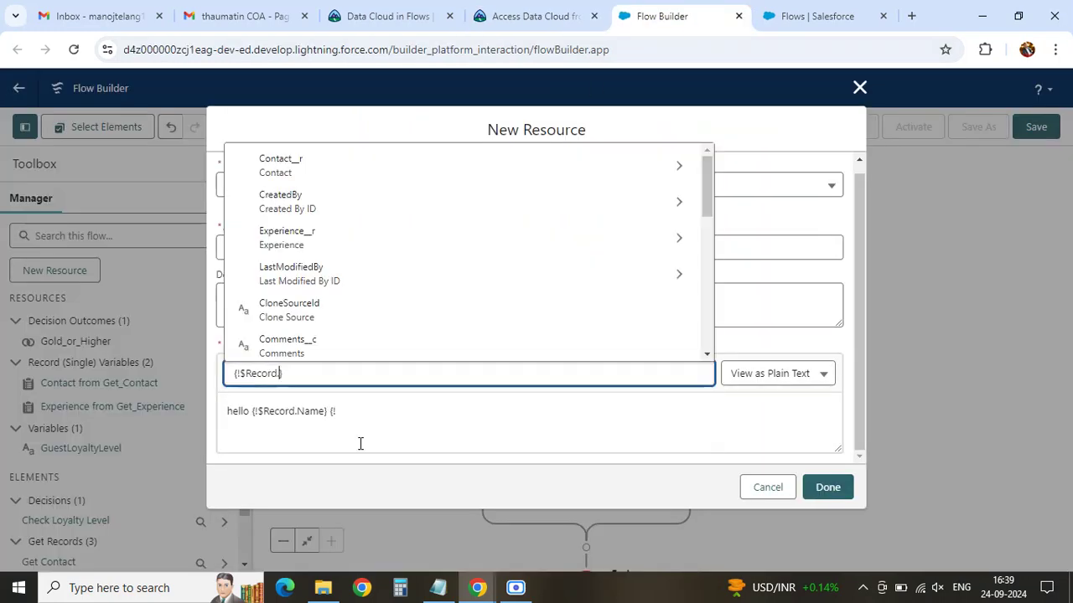
pyautogui.click(356, 243)
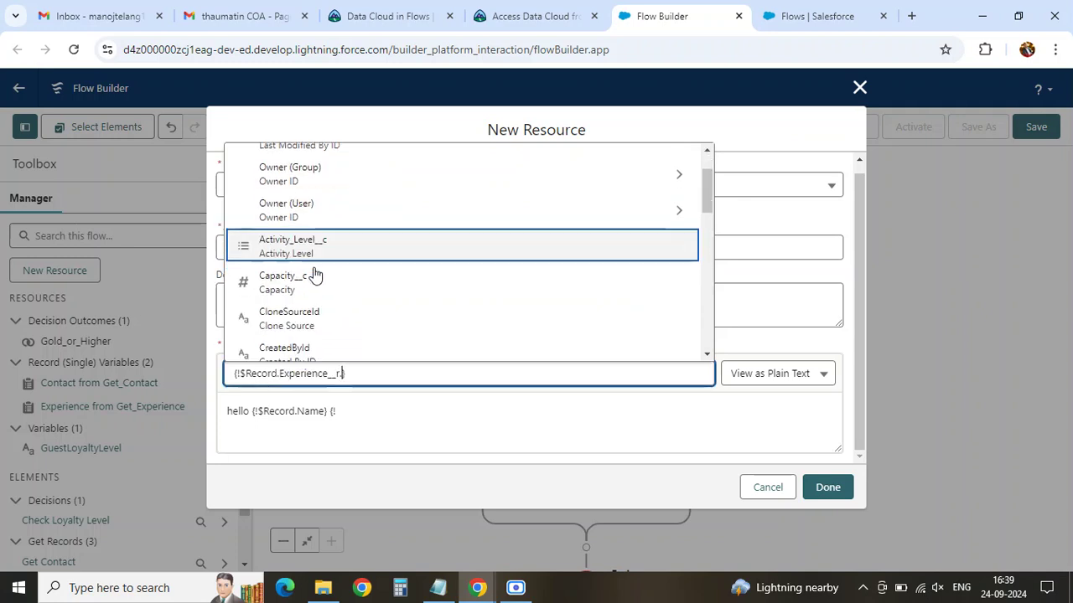
pyautogui.scroll(-3, 314, 289)
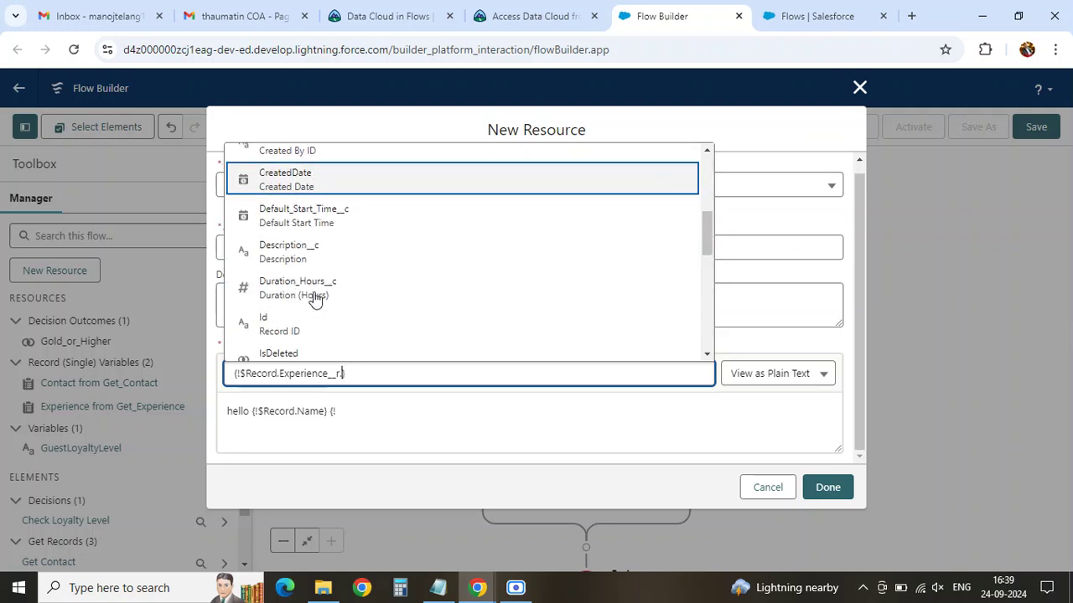
pyautogui.scroll(-1, 314, 299)
pyautogui.scroll(-2, 314, 299)
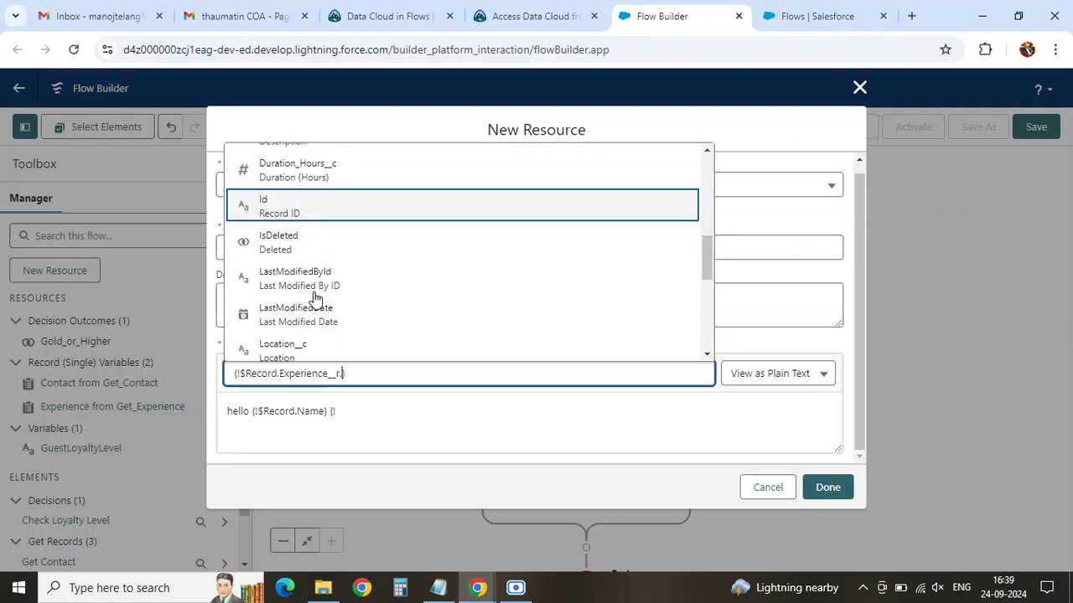
pyautogui.scroll(-2, 311, 297)
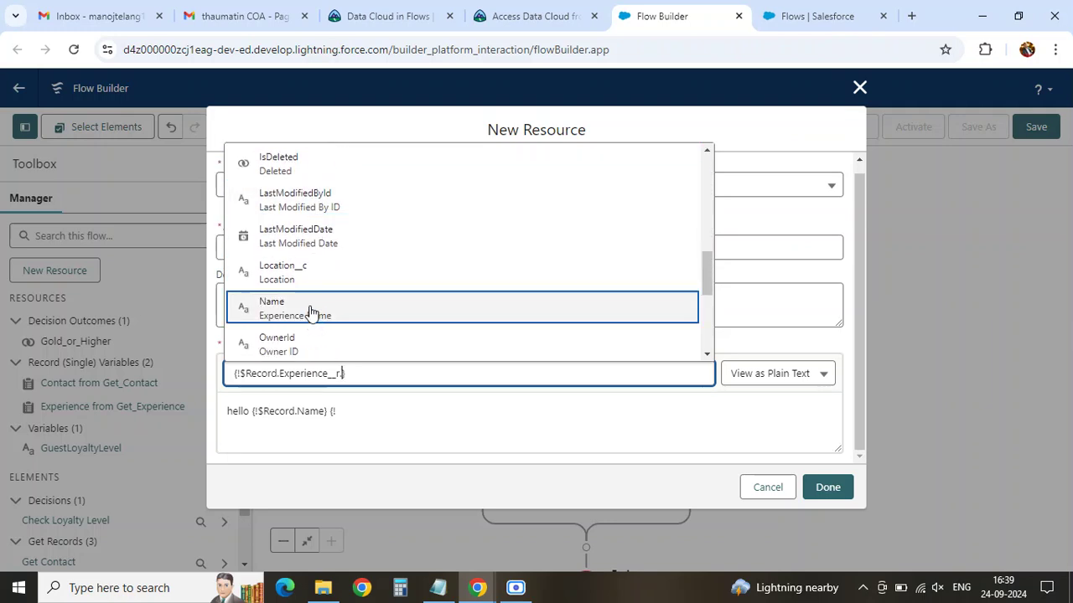
pyautogui.click(311, 318)
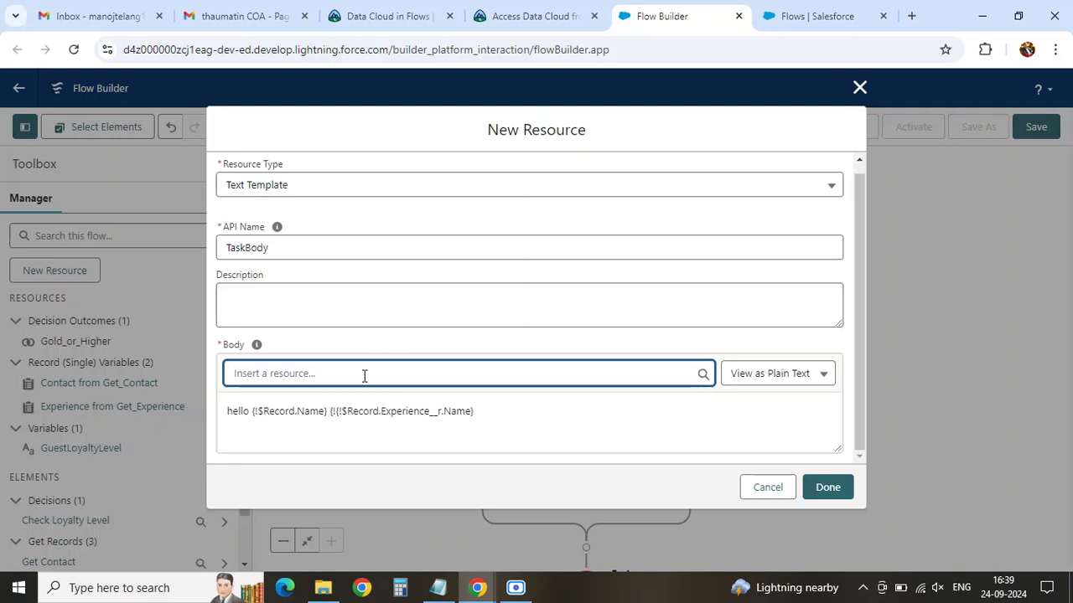
# - Delete the extra "{!" in front of the {!$Record.Experience__r.Name} reference in the body
pyautogui.click(337, 411)
pyautogui.press('BackSpace')
pyautogui.press('BackSpace')
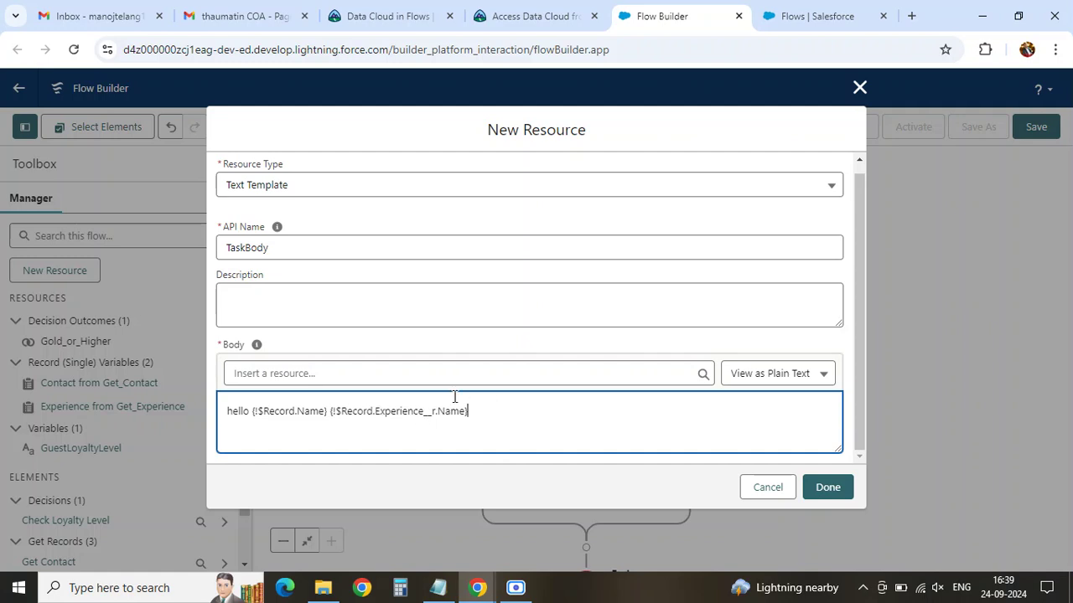
# - Check the Trailhead challenge for the required body contents and insert the GuestLoyaltyLevel variable into the TaskBody body
pyautogui.click(332, 371)
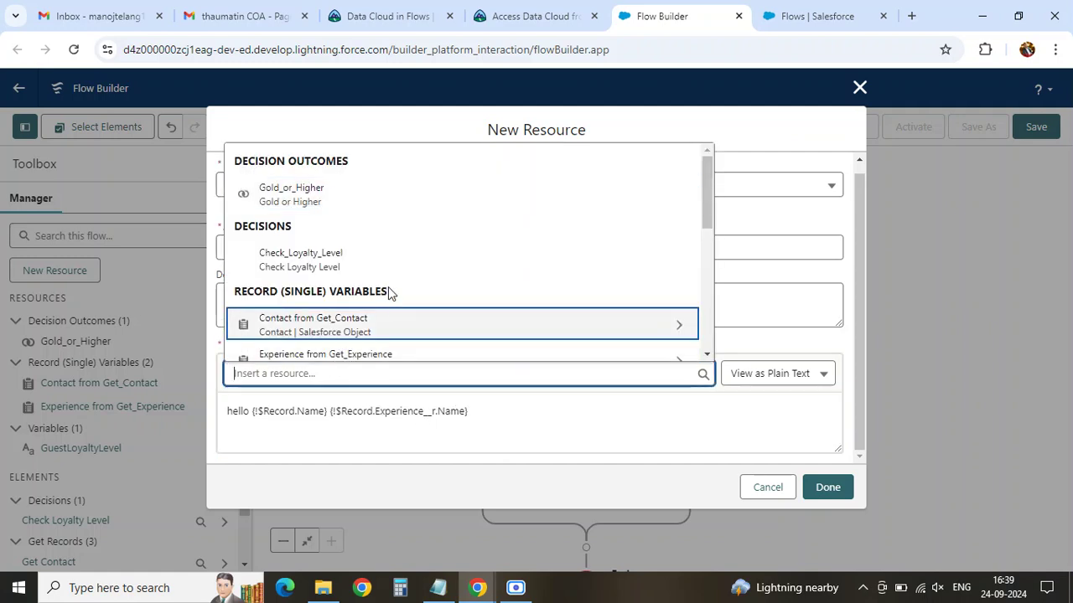
pyautogui.click(534, 18)
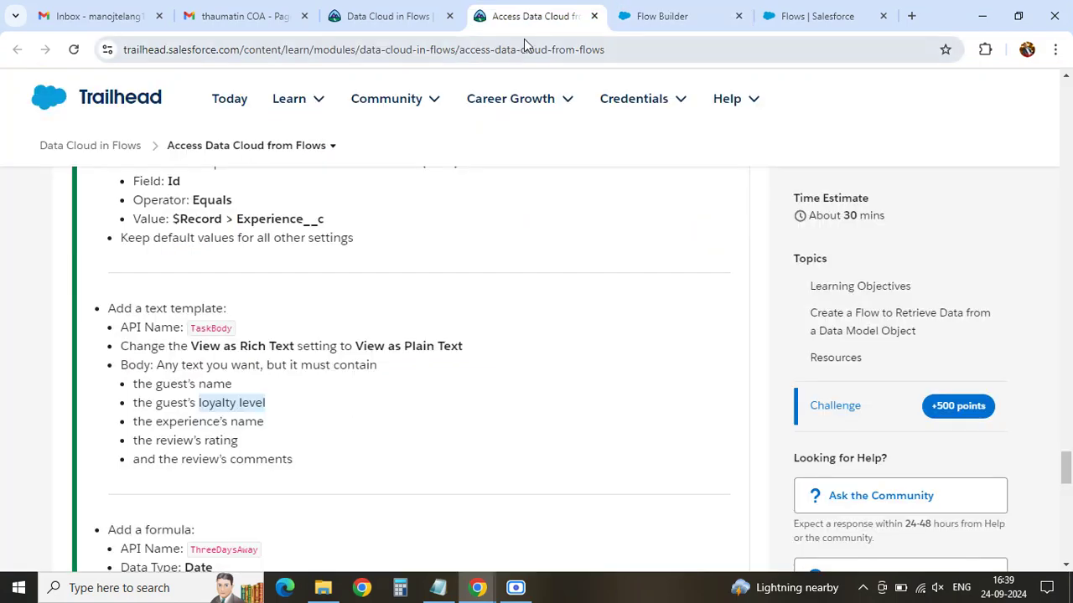
pyautogui.click(639, 20)
pyautogui.click(286, 372)
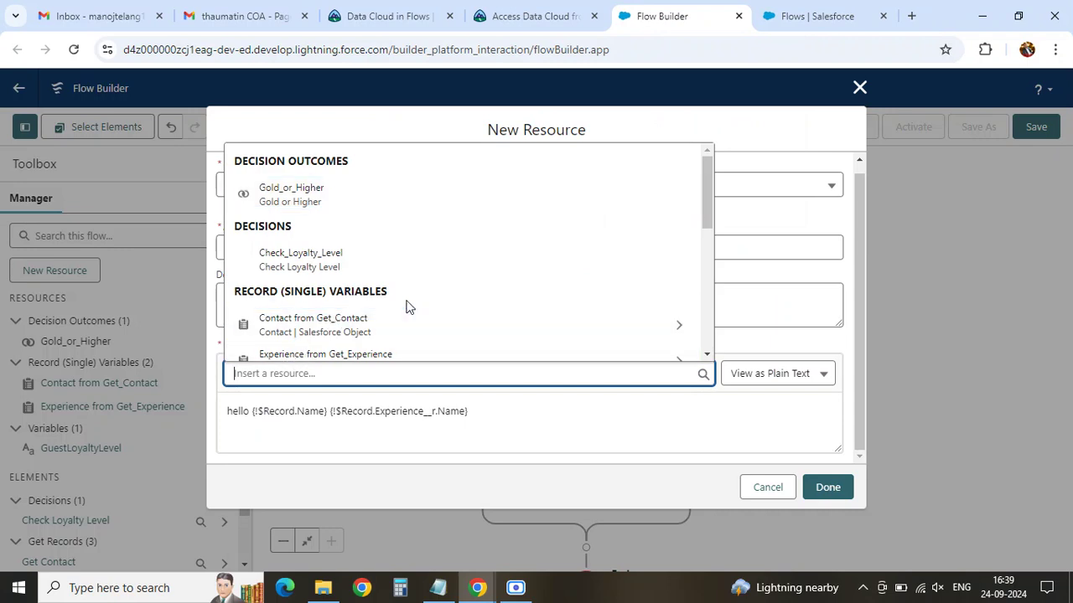
pyautogui.scroll(-1, 408, 308)
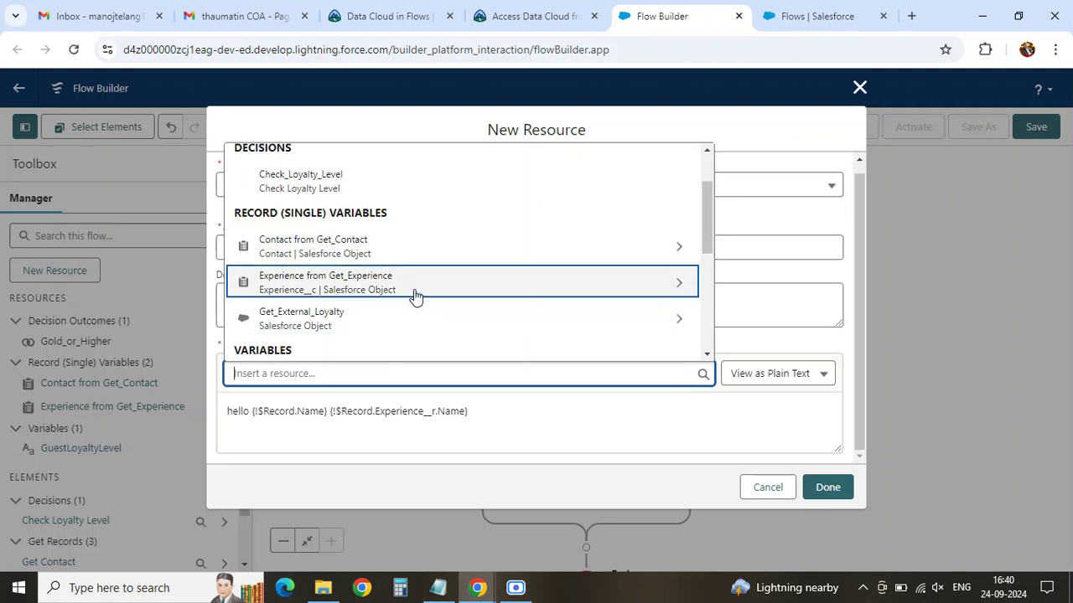
pyautogui.scroll(-1, 408, 315)
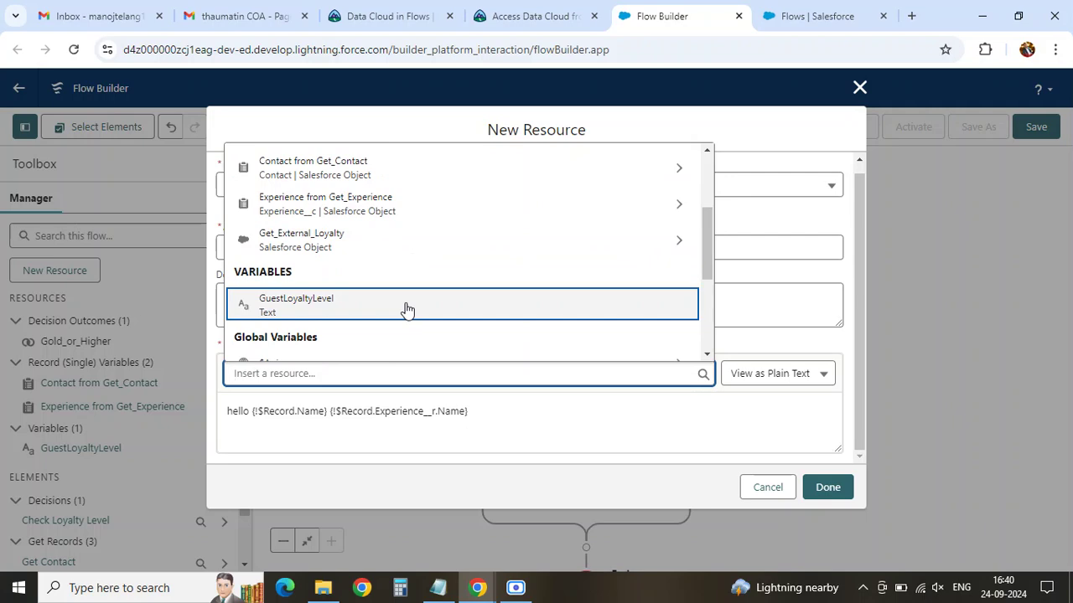
pyautogui.click(408, 311)
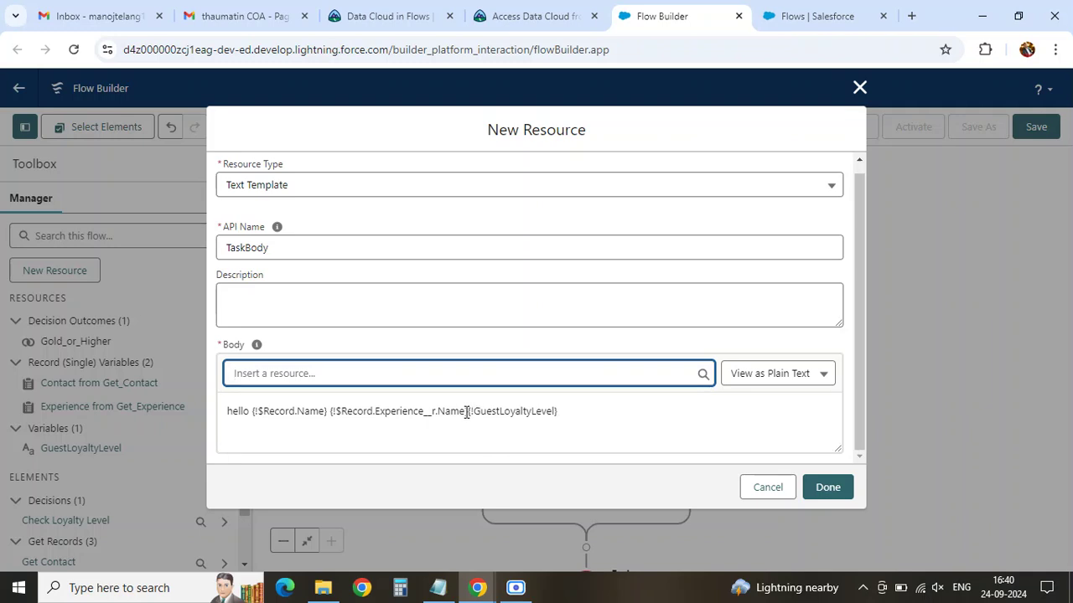
# - Move the {!$Record.Experience__r.Name} reference behind {!GuestLoyaltyLevel} in the TaskBody body
pyautogui.moveTo(469, 414); pyautogui.dragTo(330, 411)
pyautogui.hotkey('ctrl', 'c')
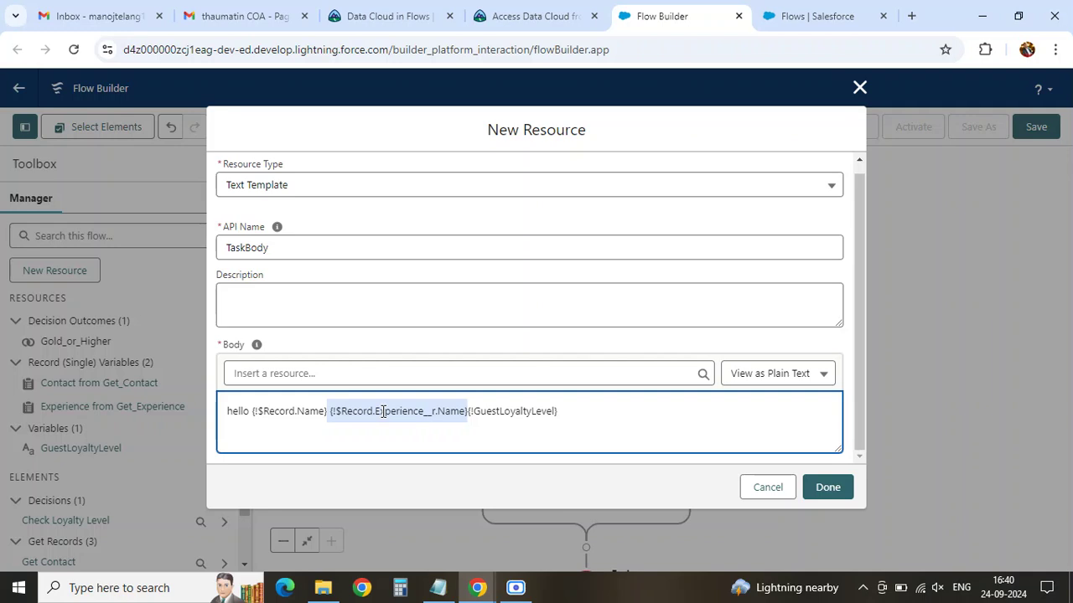
pyautogui.press('BackSpace')
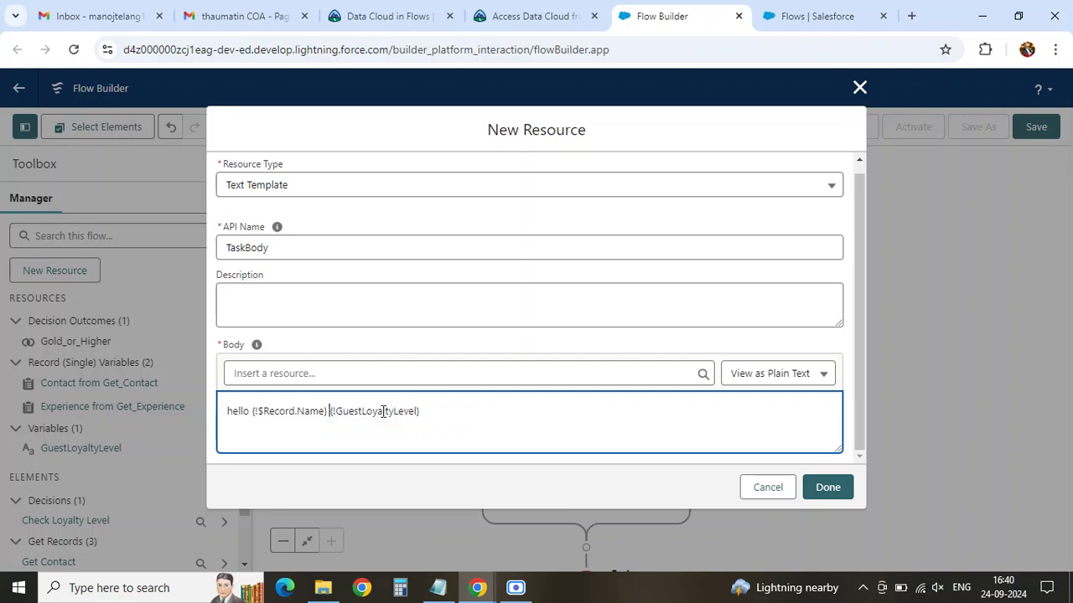
pyautogui.hotkey('ctrl', 'v')
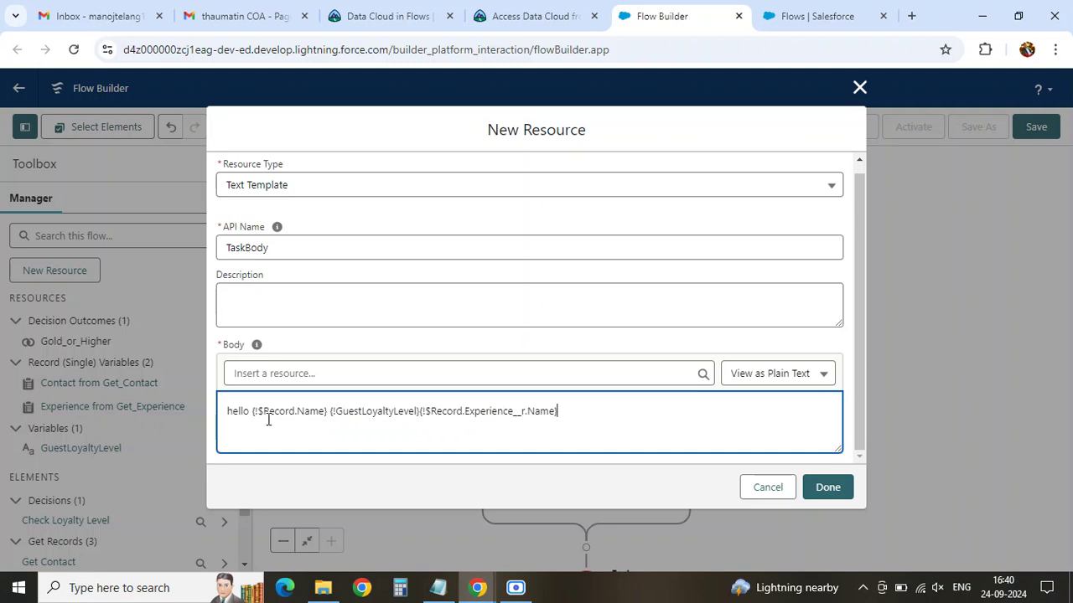
pyautogui.click(303, 373)
pyautogui.write('na')
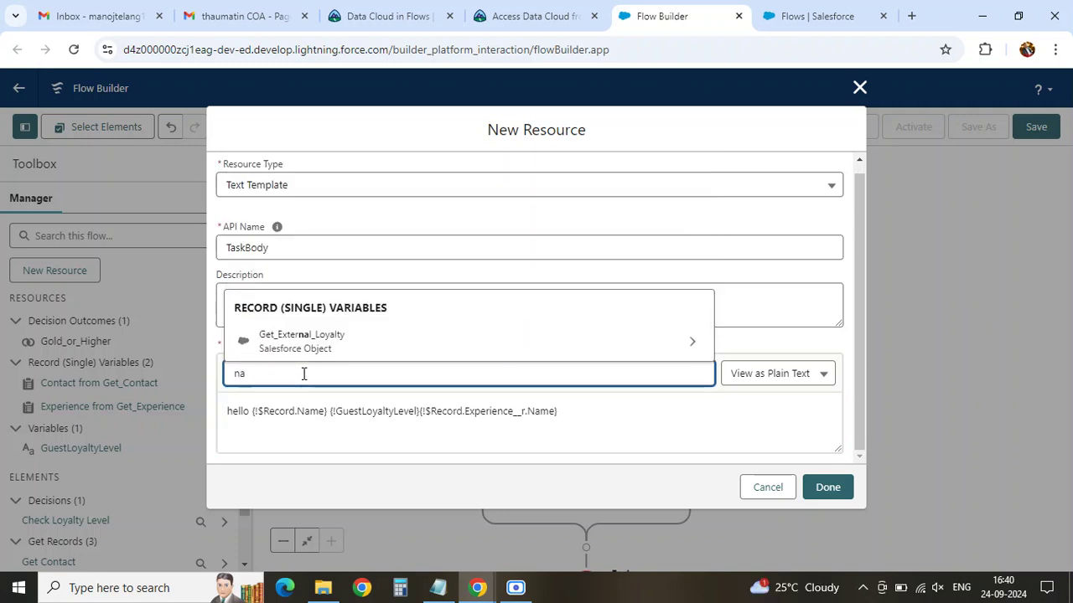
pyautogui.press('BackSpace')
pyautogui.press('BackSpace')
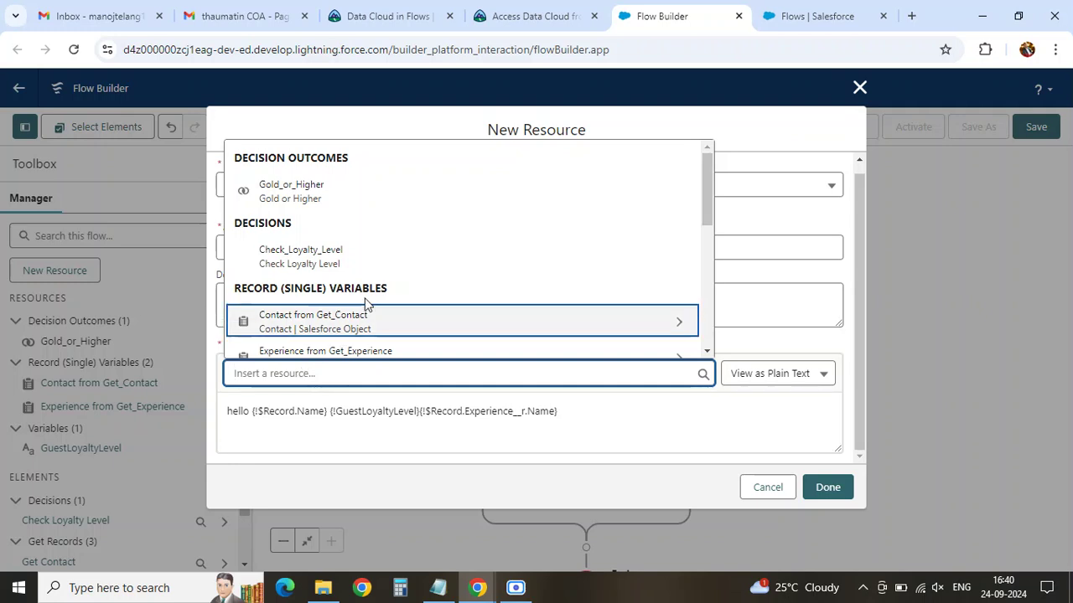
# - Insert the review's rating, $Record > Rating__c, at the end of the TaskBody body
pyautogui.scroll(-1, 365, 303)
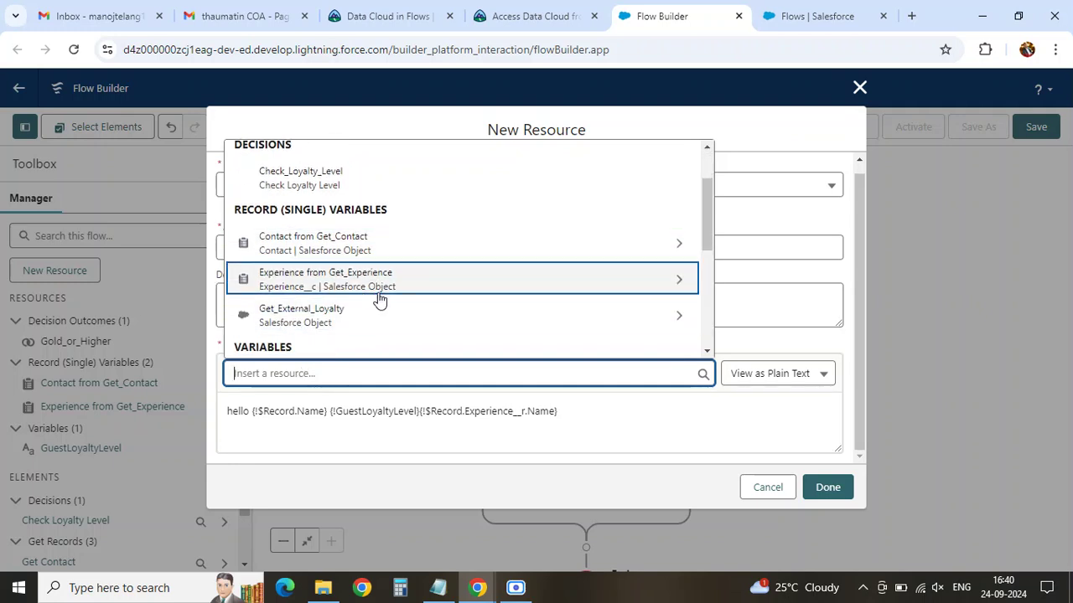
pyautogui.scroll(-1, 381, 299)
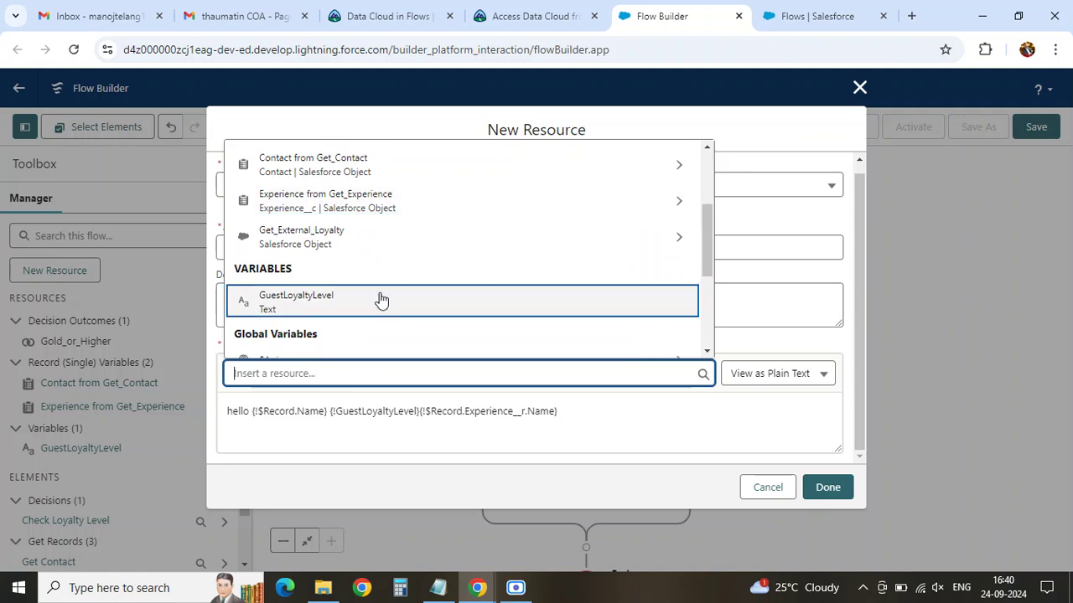
pyautogui.scroll(-2, 381, 300)
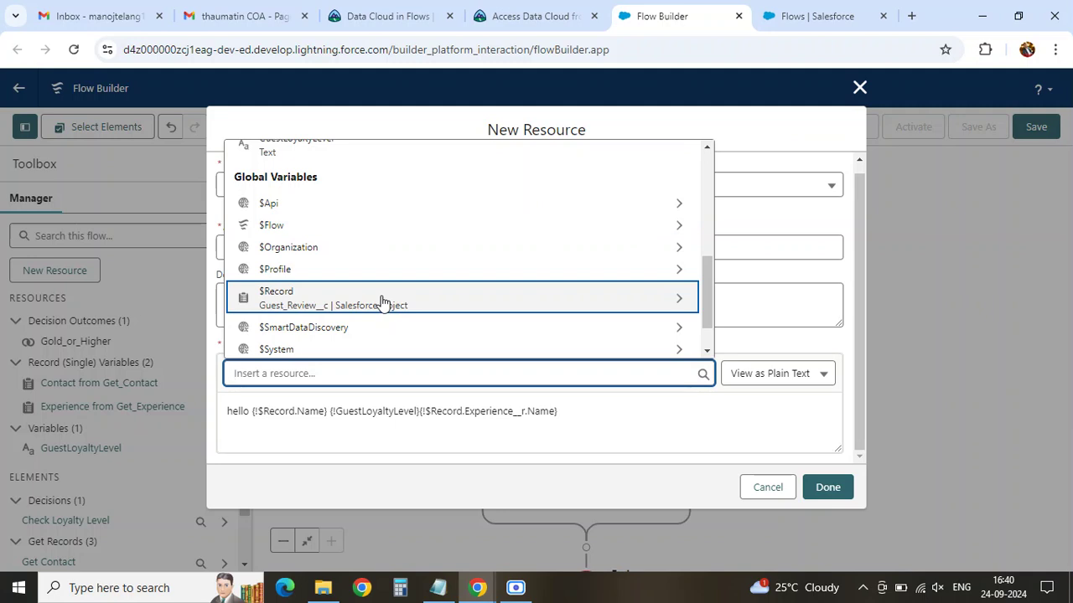
pyautogui.click(381, 300)
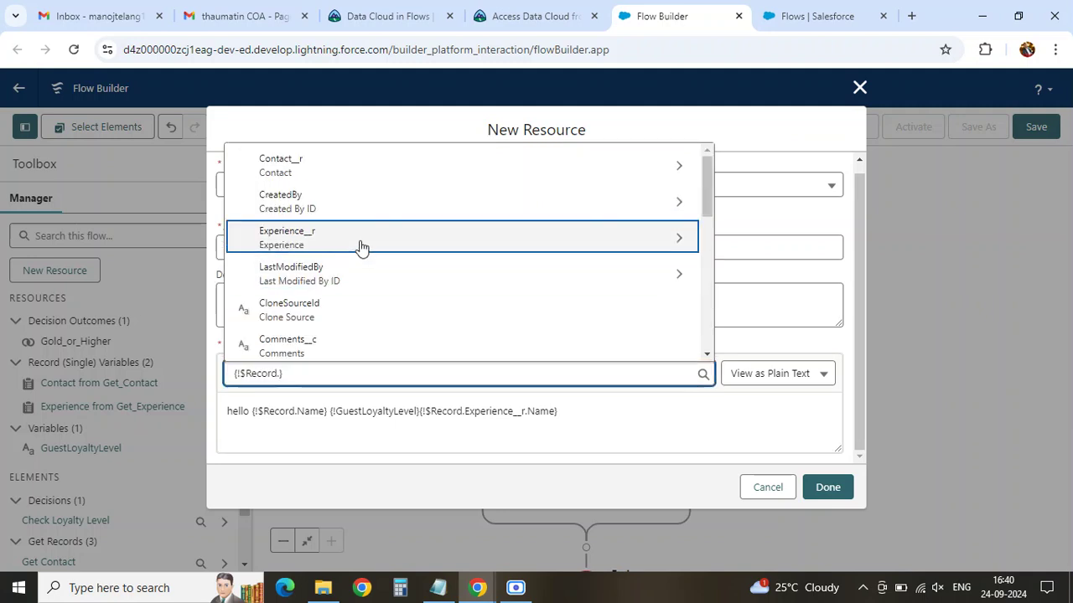
pyautogui.scroll(-4, 360, 246)
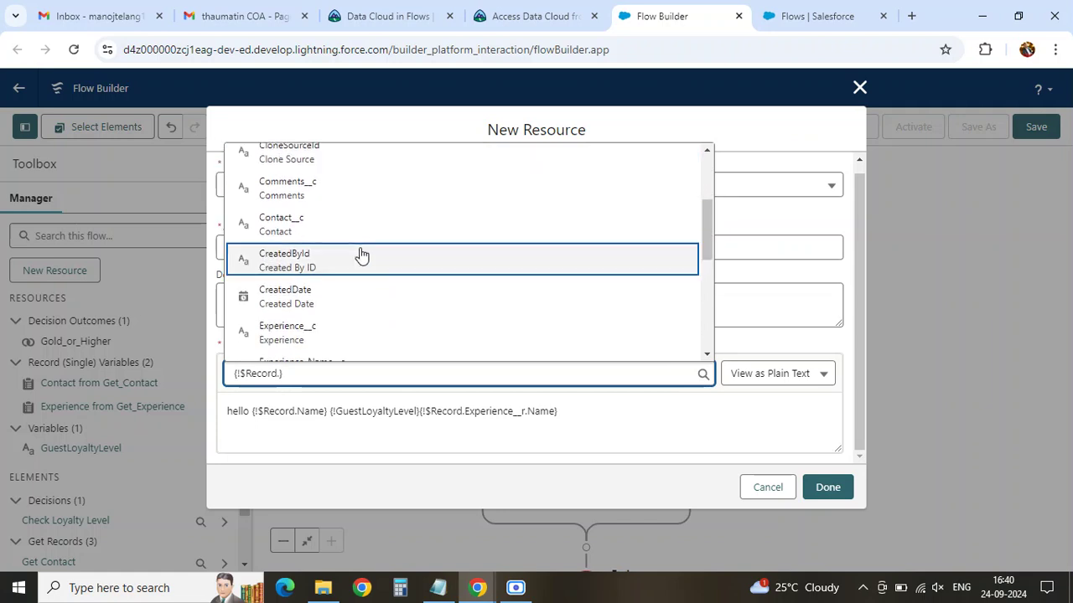
pyautogui.scroll(-5, 358, 279)
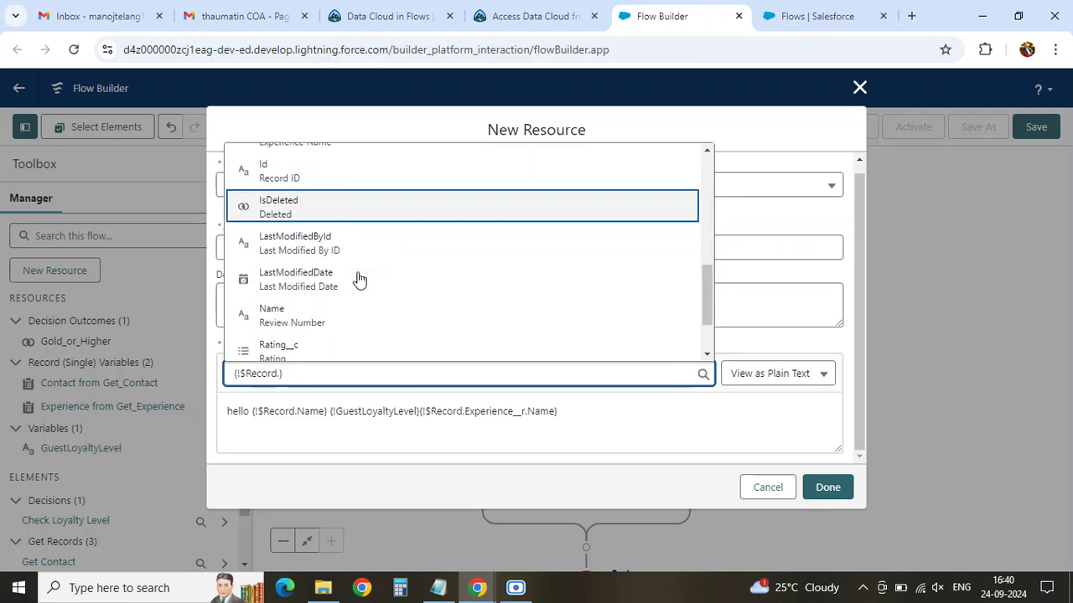
pyautogui.click(319, 275)
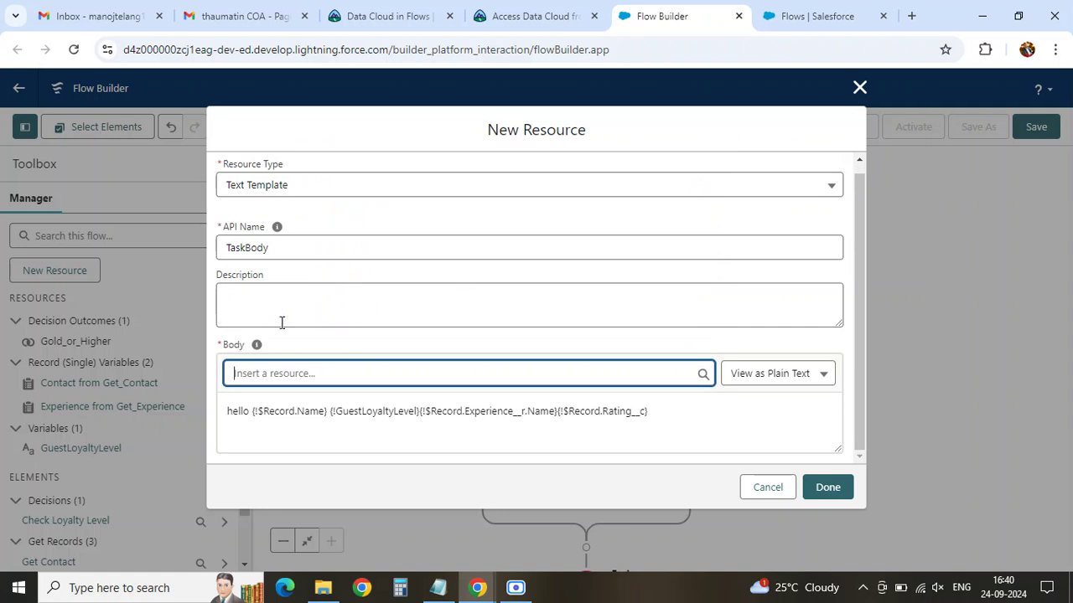
# - Insert the review's comments, $Record > Comments__c, at the end of the TaskBody body
pyautogui.click(269, 375)
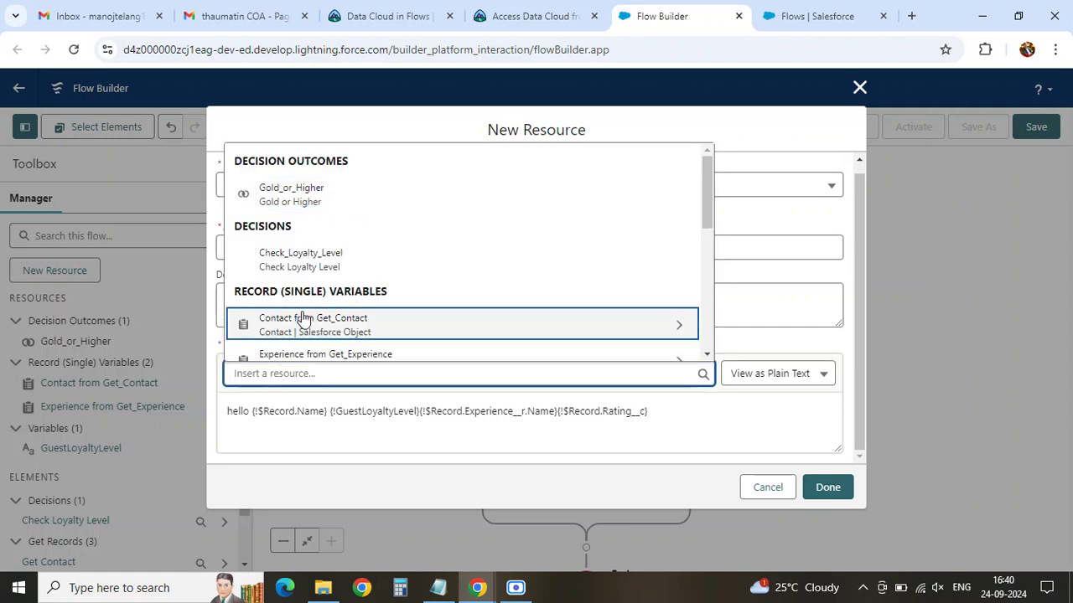
pyautogui.scroll(-4, 322, 289)
pyautogui.scroll(-1, 323, 289)
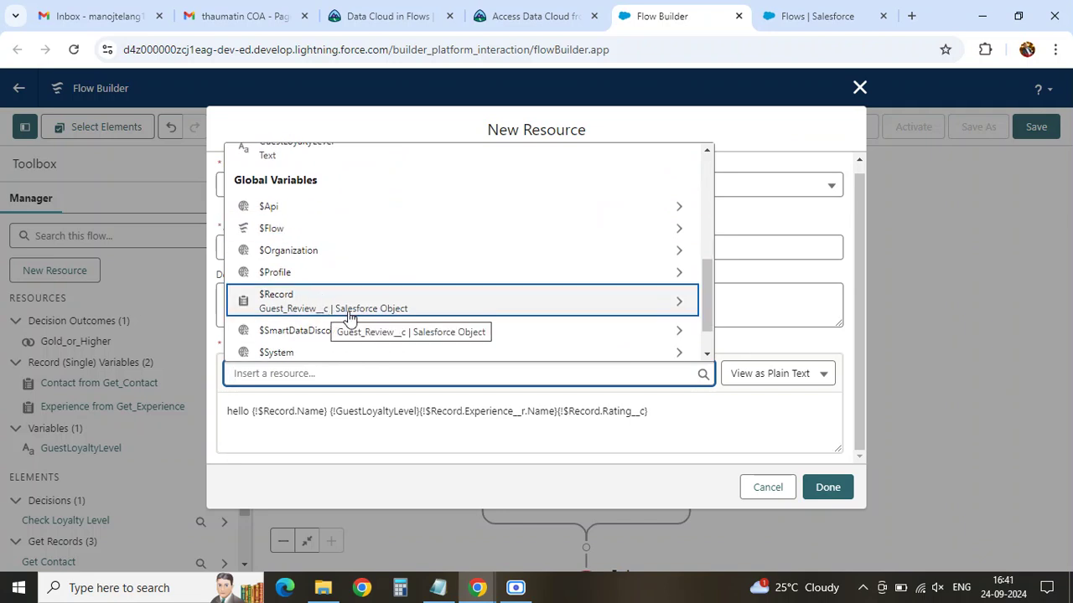
pyautogui.click(359, 308)
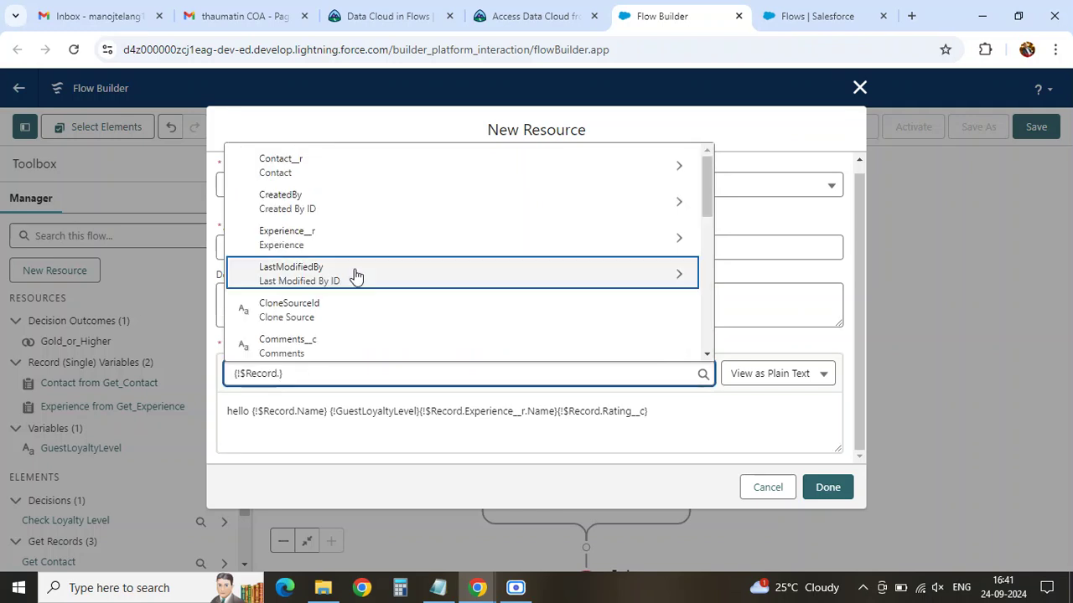
pyautogui.click(331, 345)
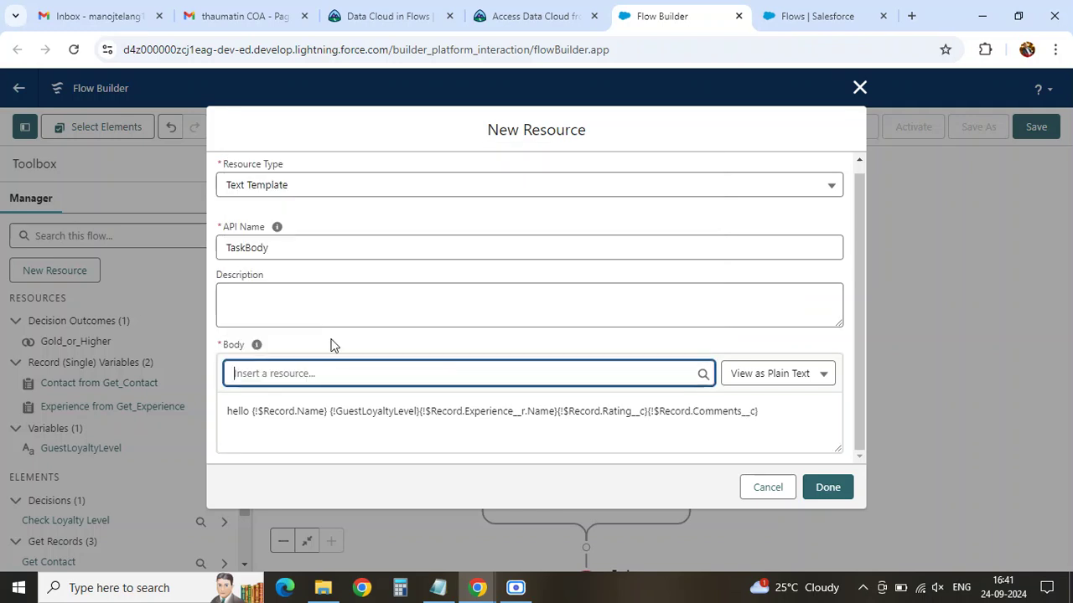
pyautogui.click(495, 430)
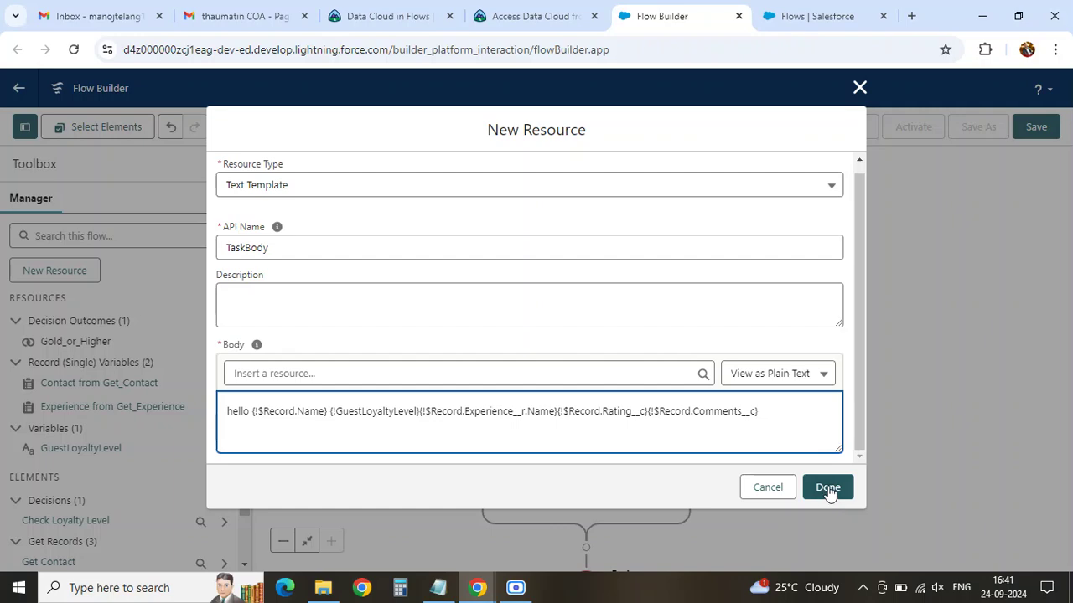
# - Compare the TaskBody template with the Trailhead requirements, finish creating it, and return to the challenge instructions
pyautogui.click(529, 15)
pyautogui.scroll(-2, 238, 462)
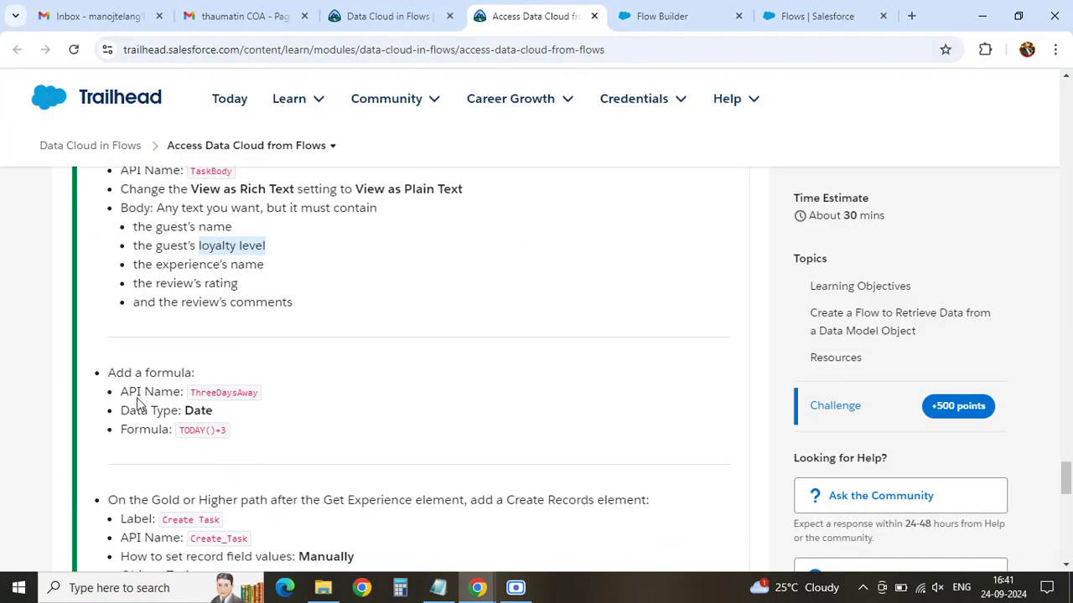
pyautogui.click(658, 16)
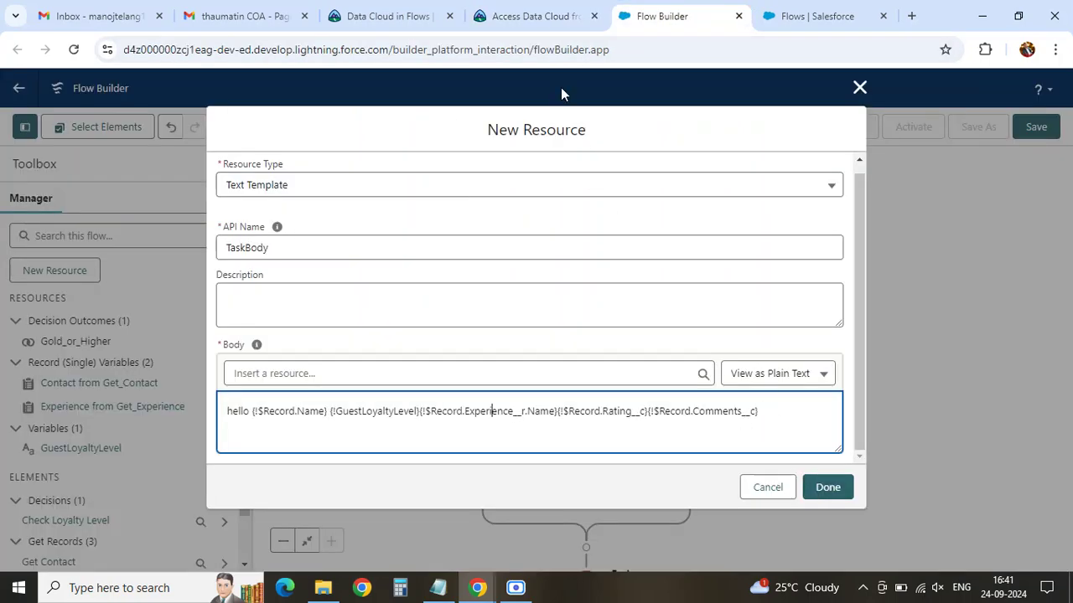
pyautogui.click(519, 12)
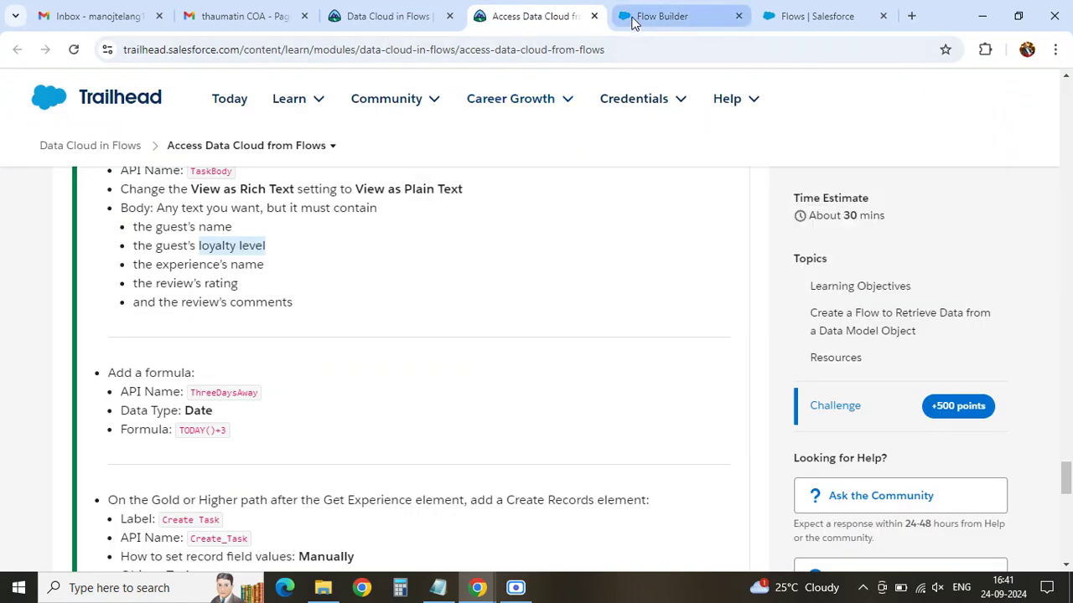
pyautogui.click(634, 16)
pyautogui.click(830, 487)
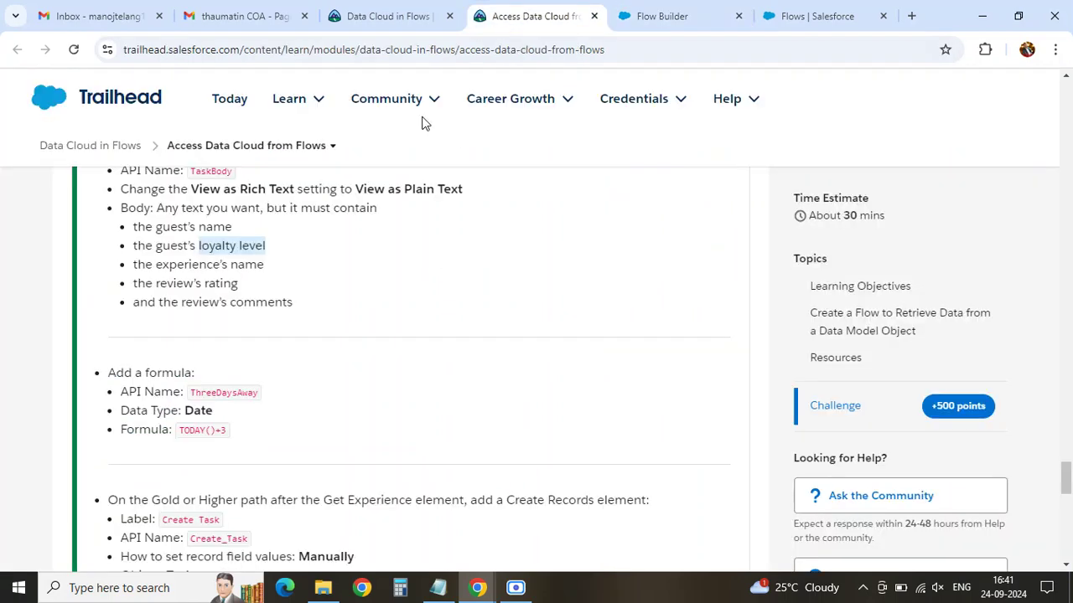
pyautogui.click(507, 20)
pyautogui.click(516, 587)
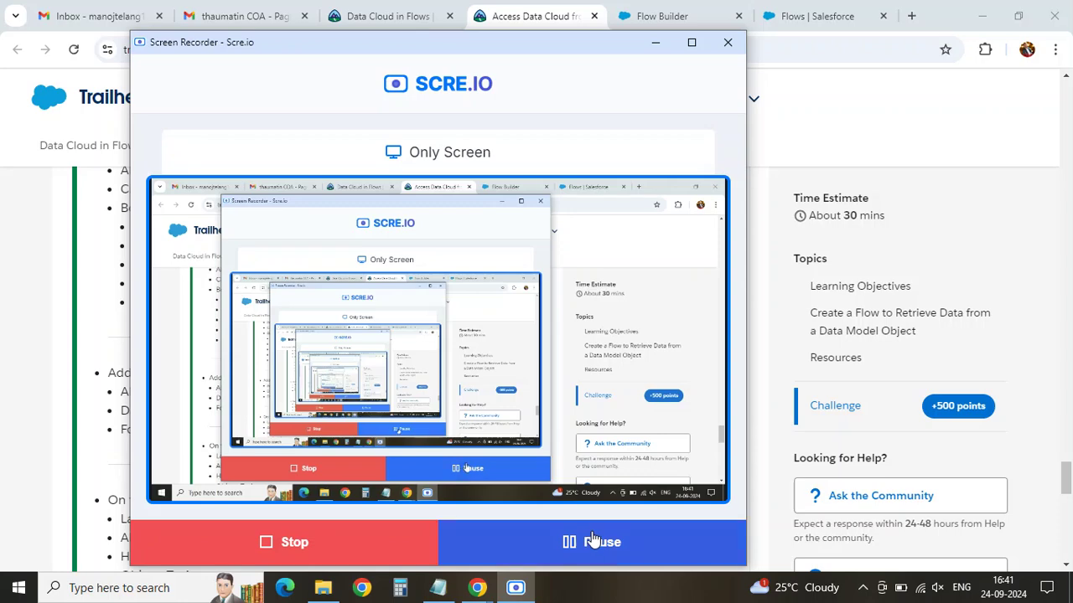
pyautogui.click(591, 545)
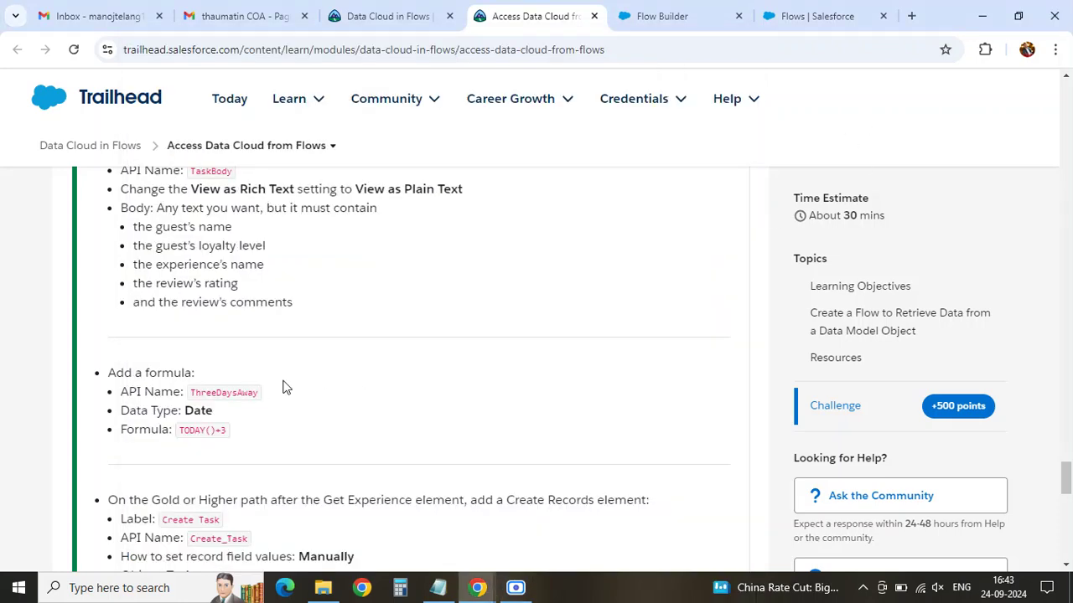
# - Copy the formula's API name ThreeDaysAway from the Trailhead challenge and switch back to Flow Builder
pyautogui.moveTo(110, 372); pyautogui.dragTo(149, 372)
pyautogui.doubleClick(214, 393)
pyautogui.hotkey('ctrl', 'c')
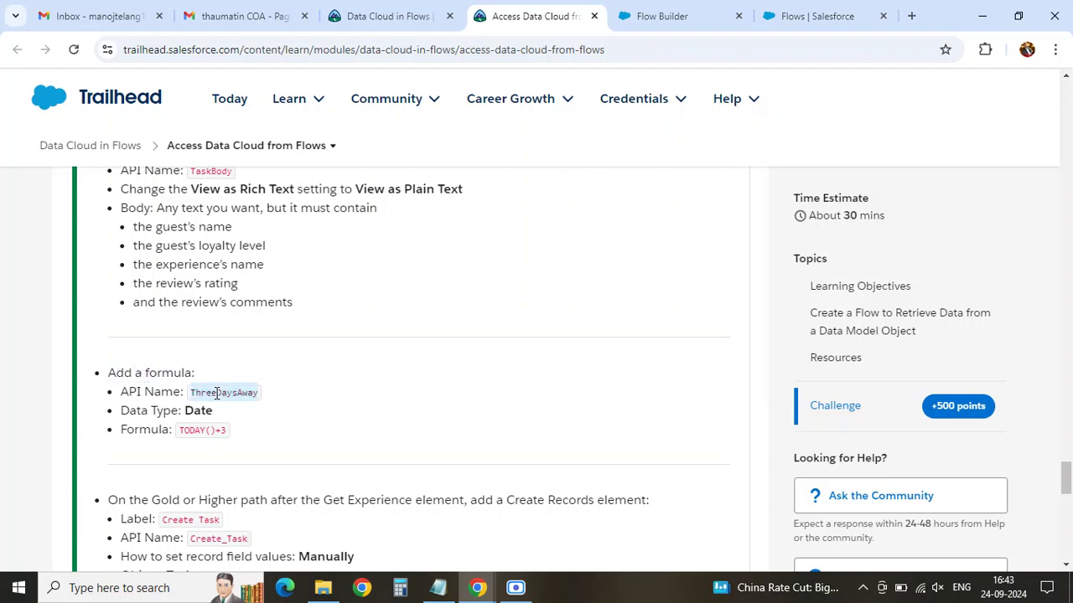
pyautogui.click(664, 14)
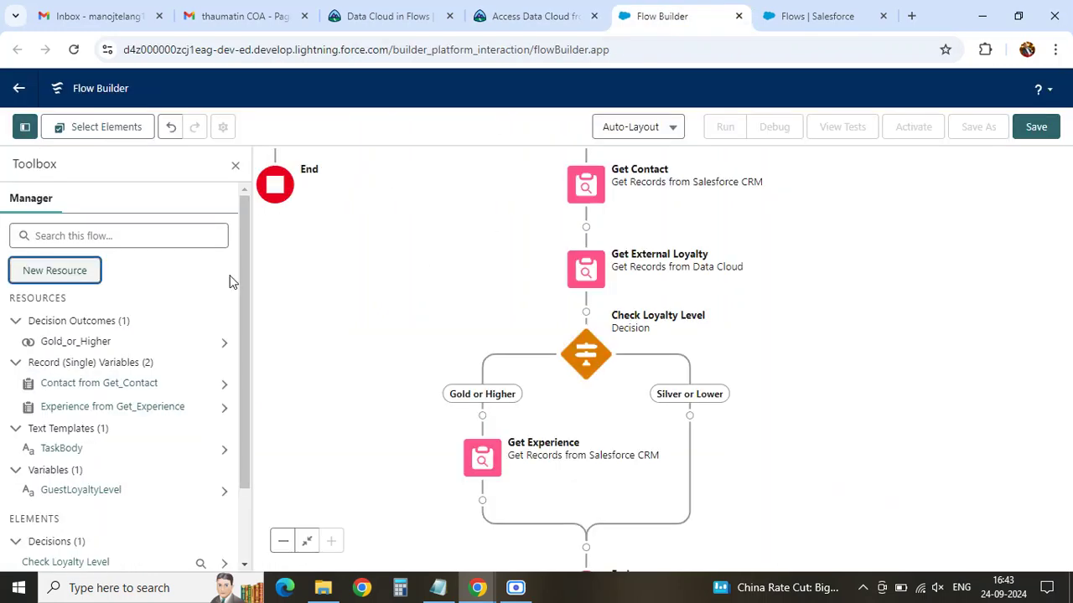
# - Start a new Formula resource with the API name ThreeDaysAway and check the Trailhead challenge for its data type
pyautogui.click(51, 271)
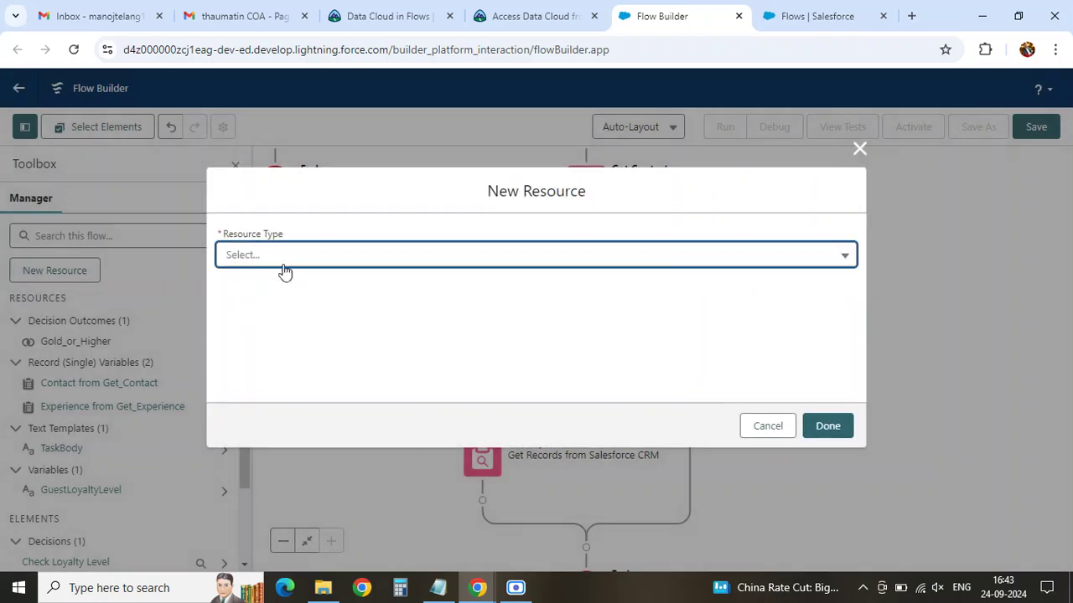
pyautogui.click(283, 260)
pyautogui.click(280, 367)
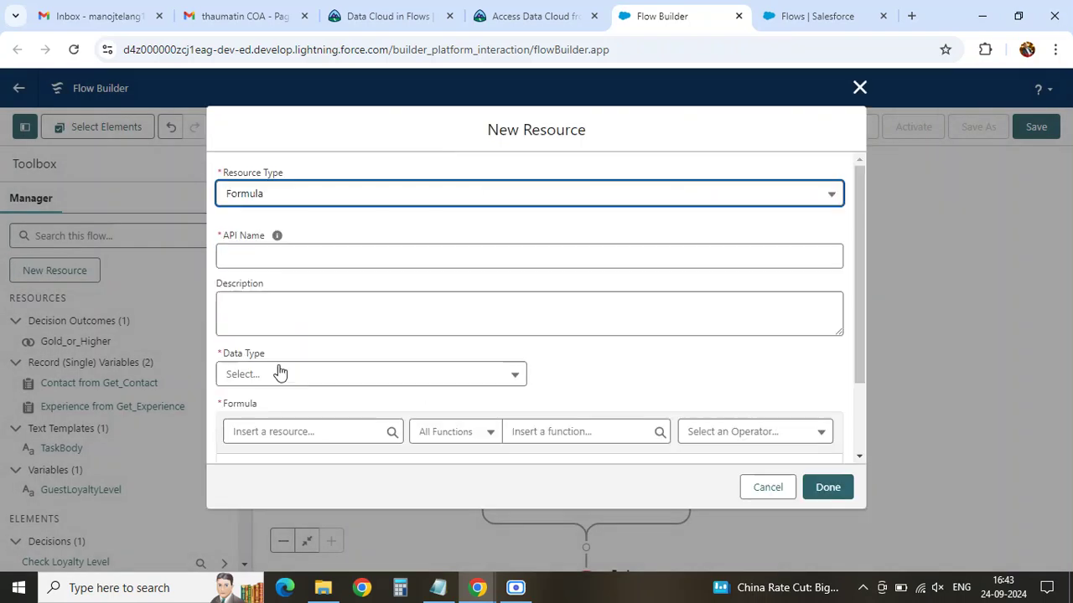
pyautogui.click(288, 258)
pyautogui.hotkey('ctrl', 'v')
pyautogui.click(306, 295)
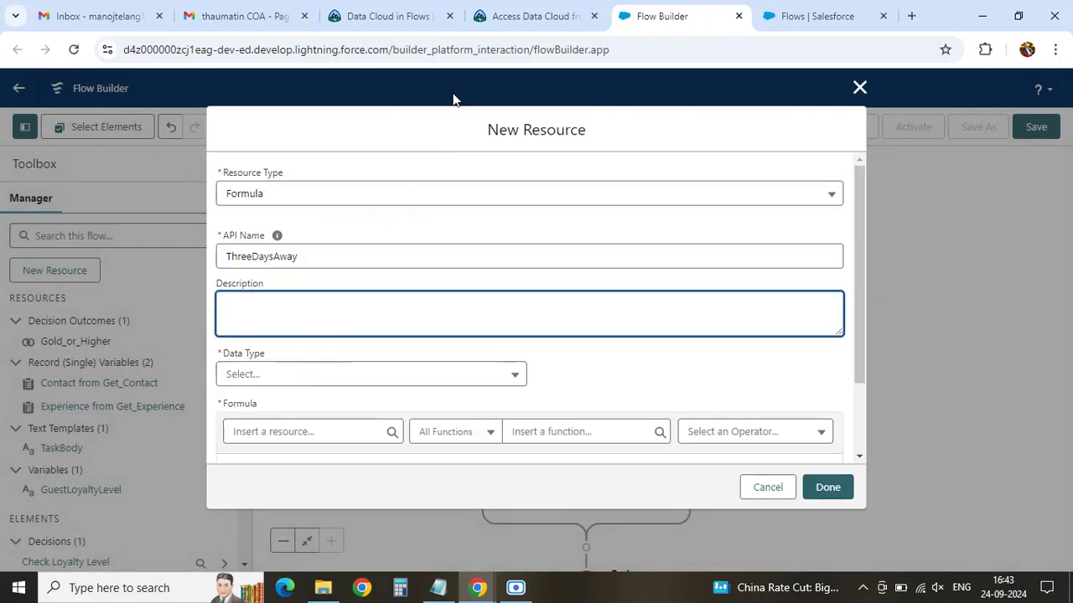
pyautogui.click(512, 16)
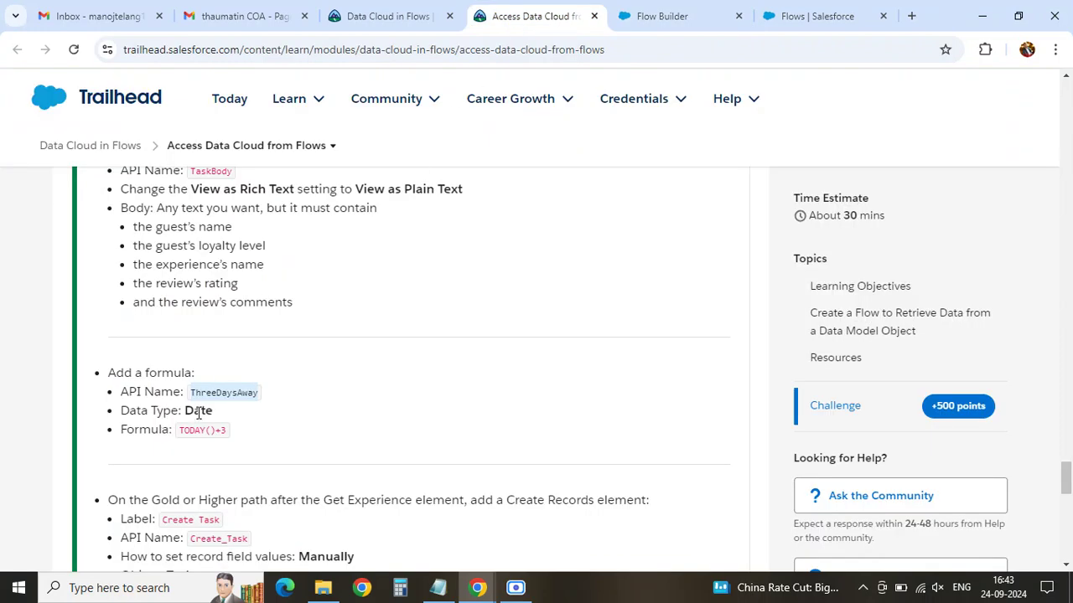
# - Set the ThreeDaysAway formula's data type to Date, as given in the Trailhead challenge
pyautogui.doubleClick(198, 410)
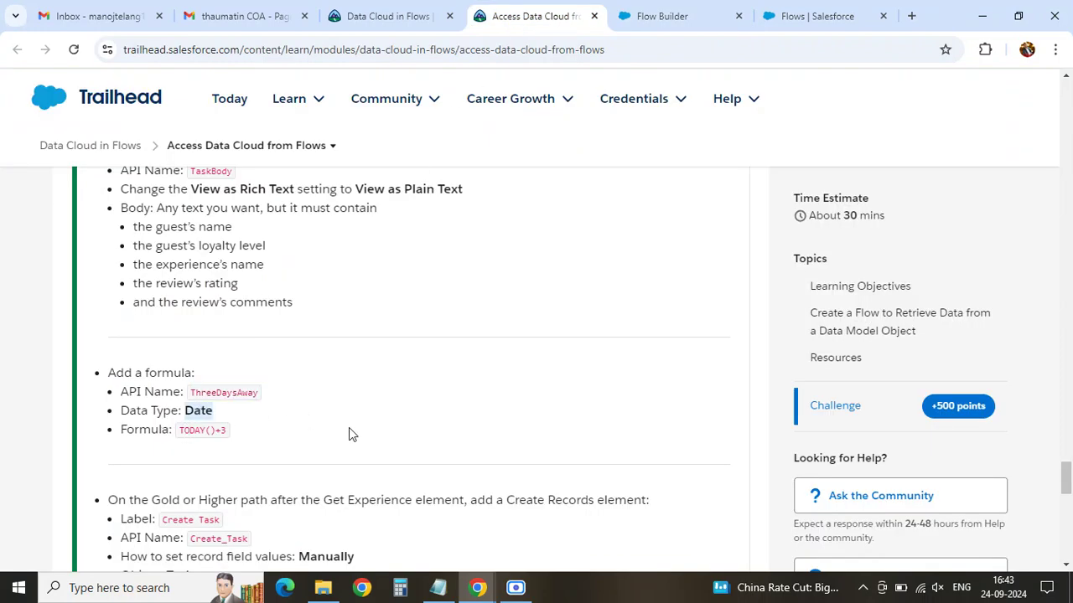
pyautogui.click(658, 17)
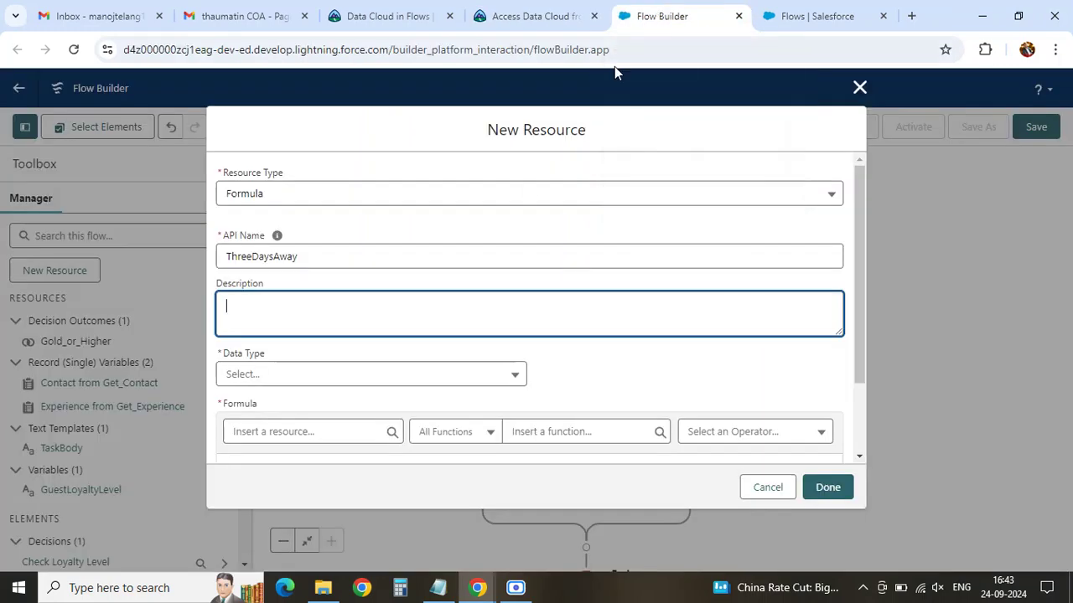
pyautogui.click(270, 381)
pyautogui.click(264, 520)
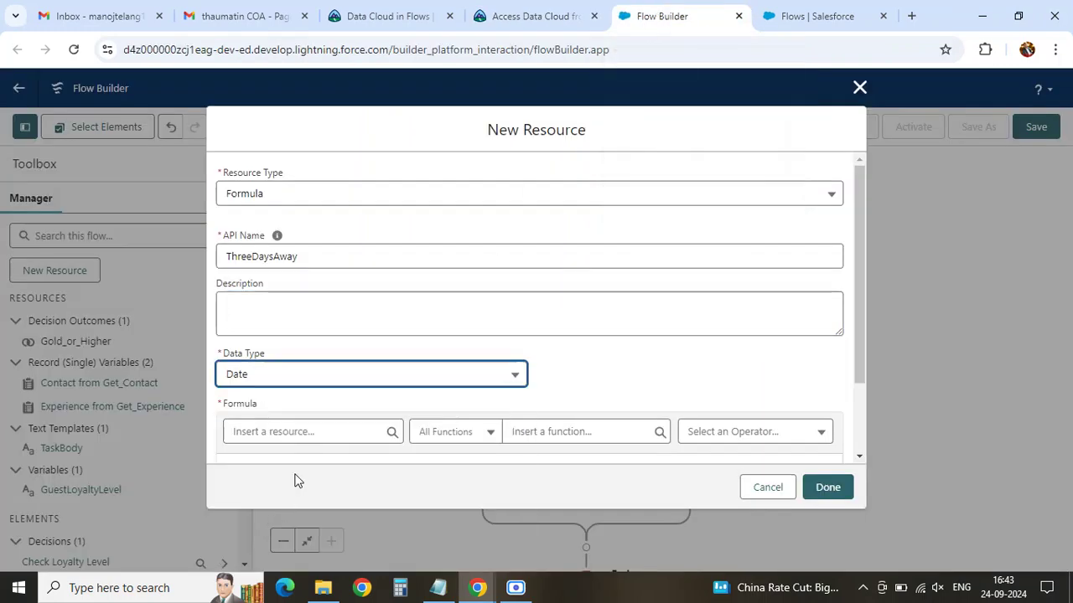
# - Copy TODAY()+3 from the Trailhead challenge into the ThreeDaysAway formula and finish creating the resource
pyautogui.scroll(-2, 336, 419)
pyautogui.scroll(-1, 336, 419)
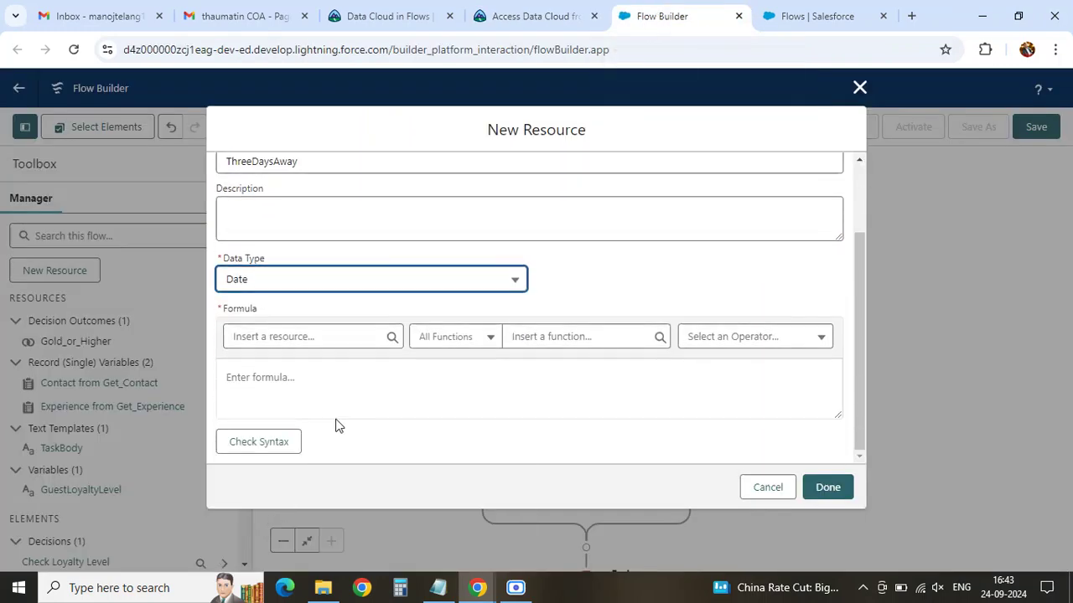
pyautogui.click(308, 388)
pyautogui.click(524, 17)
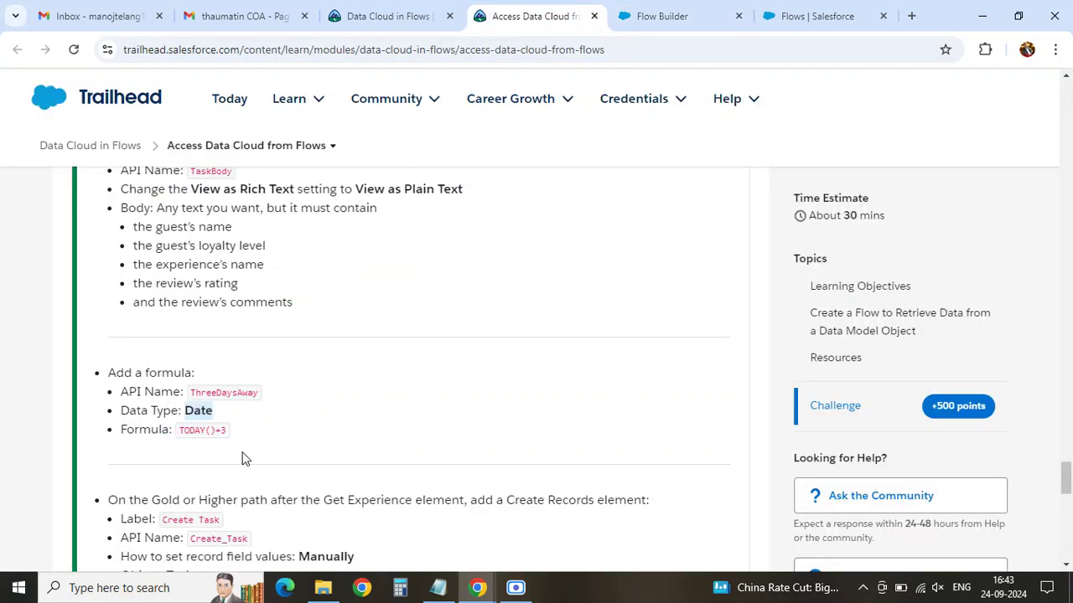
pyautogui.moveTo(179, 432); pyautogui.dragTo(228, 431)
pyautogui.hotkey('ctrl', 'c')
pyautogui.click(659, 17)
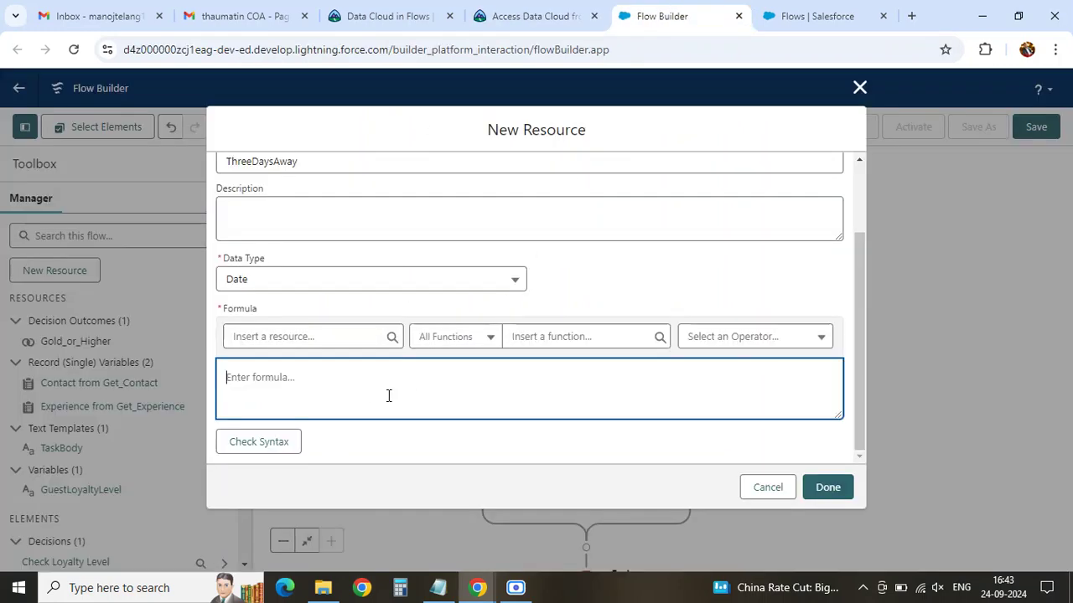
pyautogui.hotkey('ctrl', 'v')
pyautogui.click(827, 488)
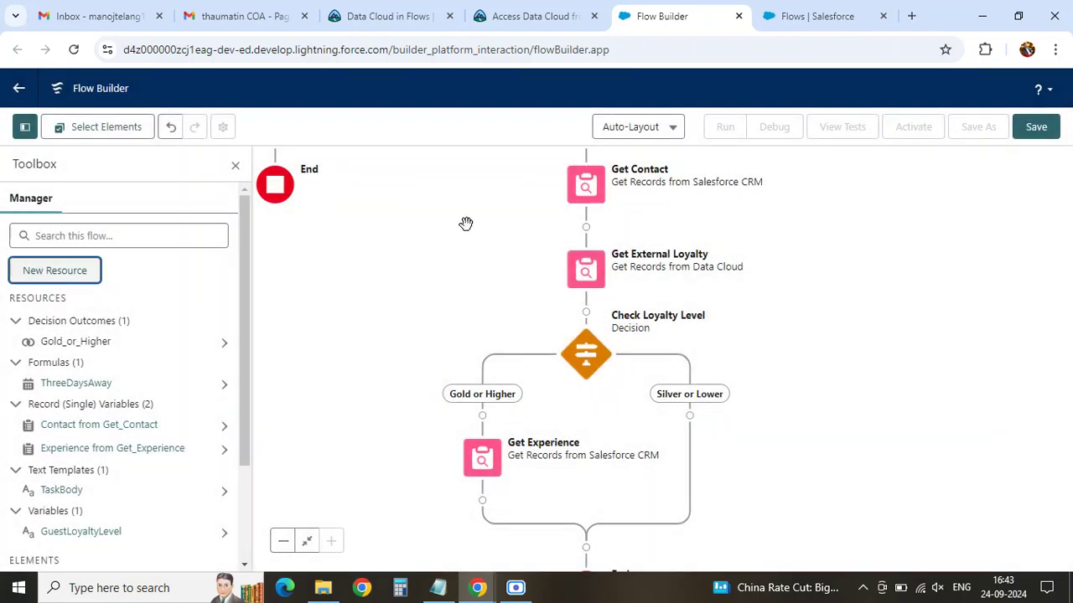
# - Read the challenge's requirements for the Create Records element and locate the Get Experience element in the flow
pyautogui.click(537, 17)
pyautogui.scroll(-3, 156, 404)
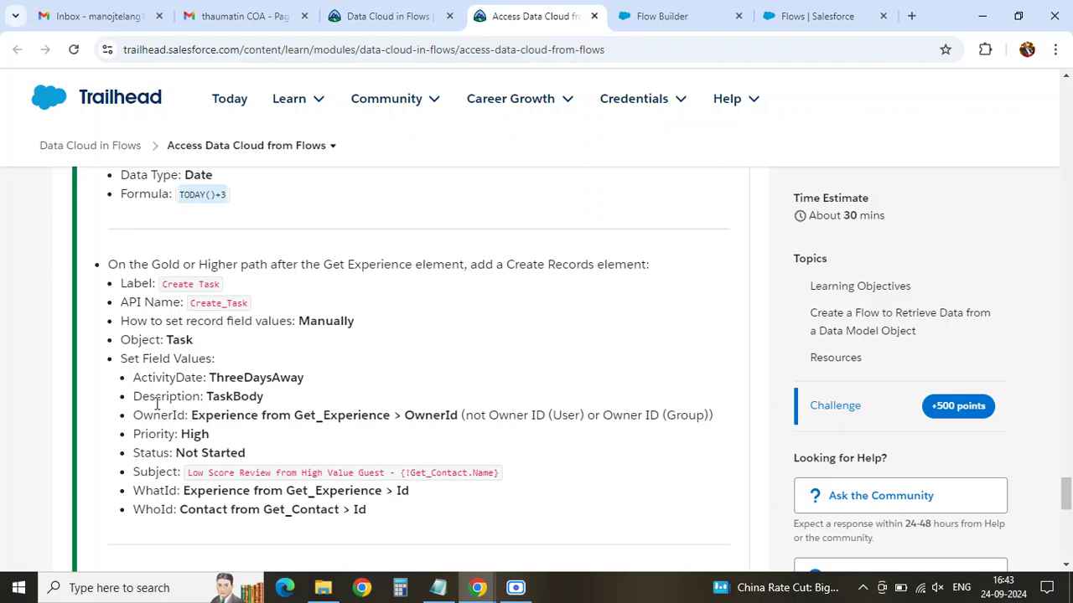
pyautogui.scroll(-1, 130, 265)
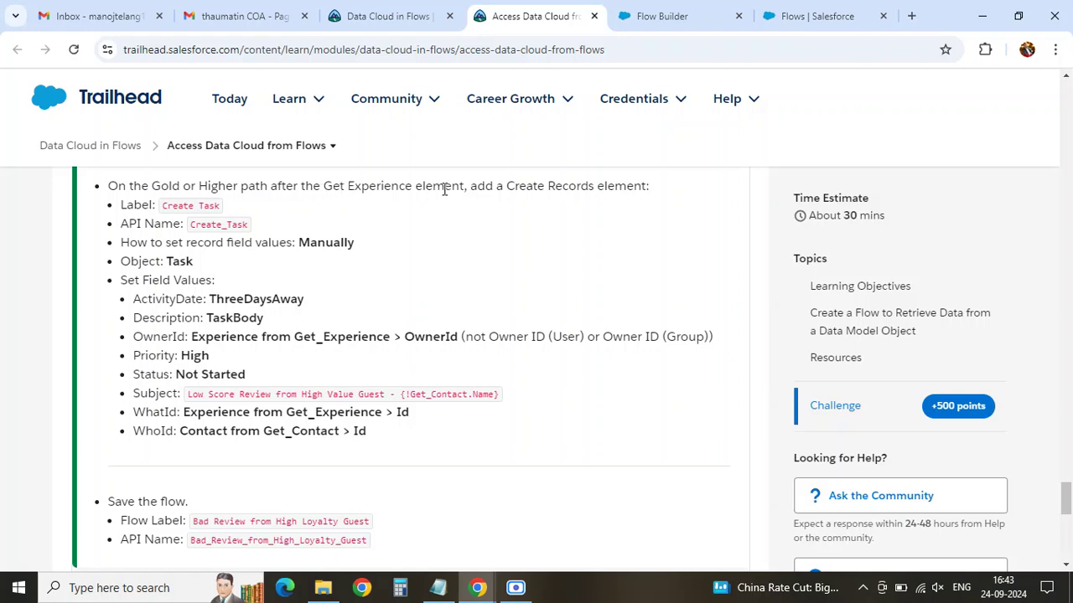
pyautogui.moveTo(332, 189)
pyautogui.mouseDown()
pyautogui.moveTo(259, 187)
pyautogui.moveTo(320, 189)
pyautogui.mouseUp()
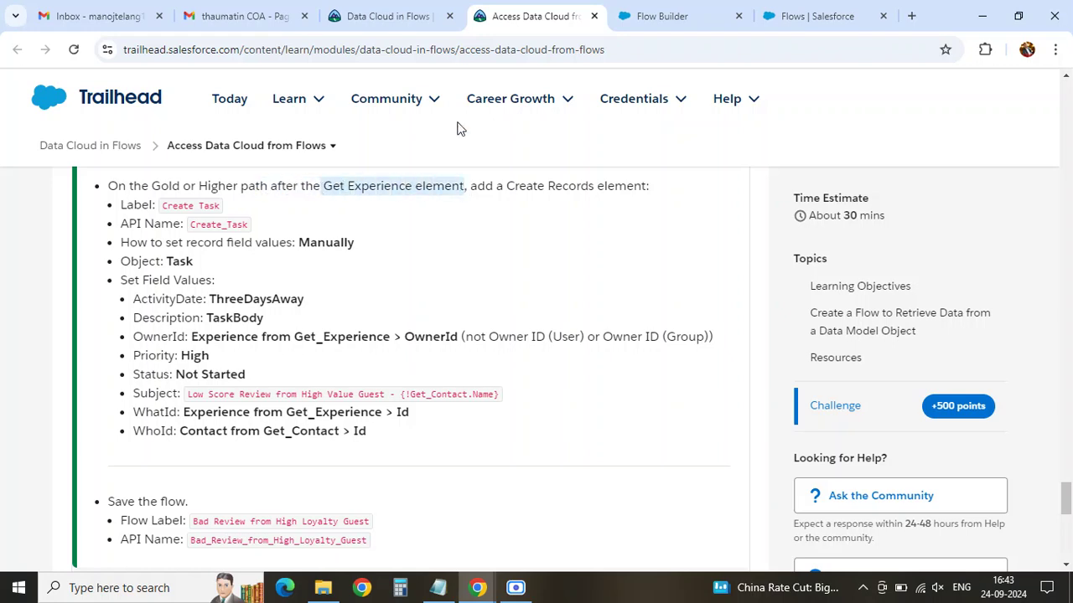
pyautogui.click(649, 16)
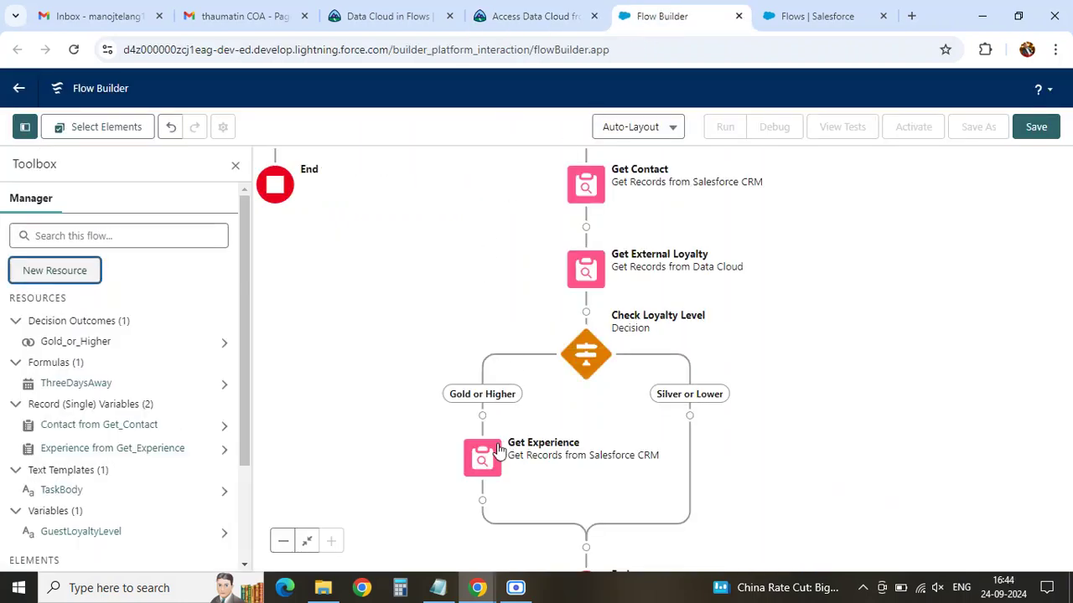
# - Copy the element label Create Task from the Trailhead challenge and switch back to Flow Builder
pyautogui.click(536, 16)
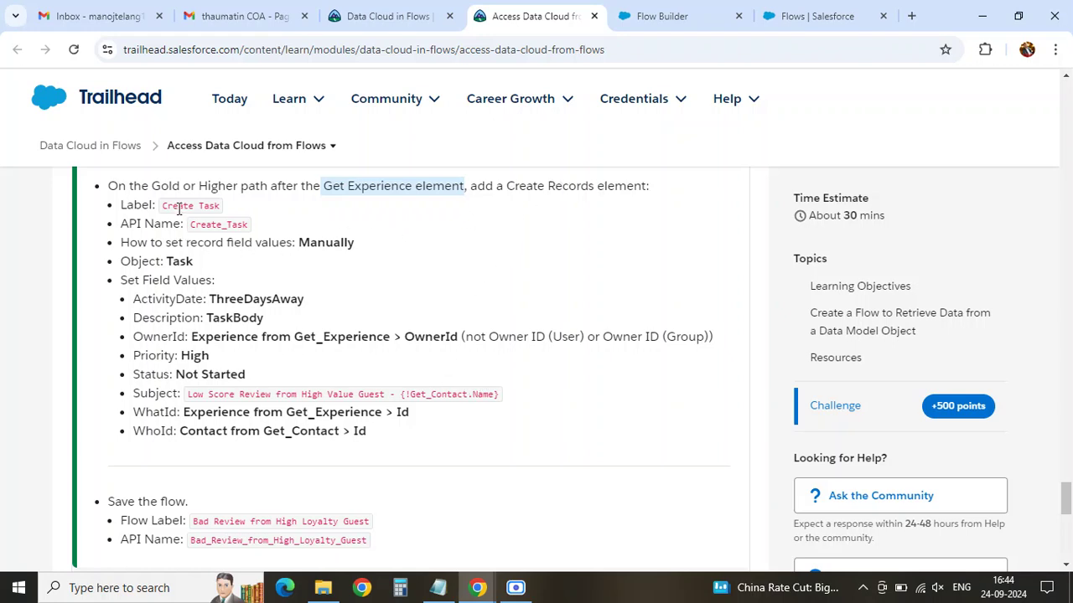
pyautogui.moveTo(165, 206); pyautogui.dragTo(223, 207)
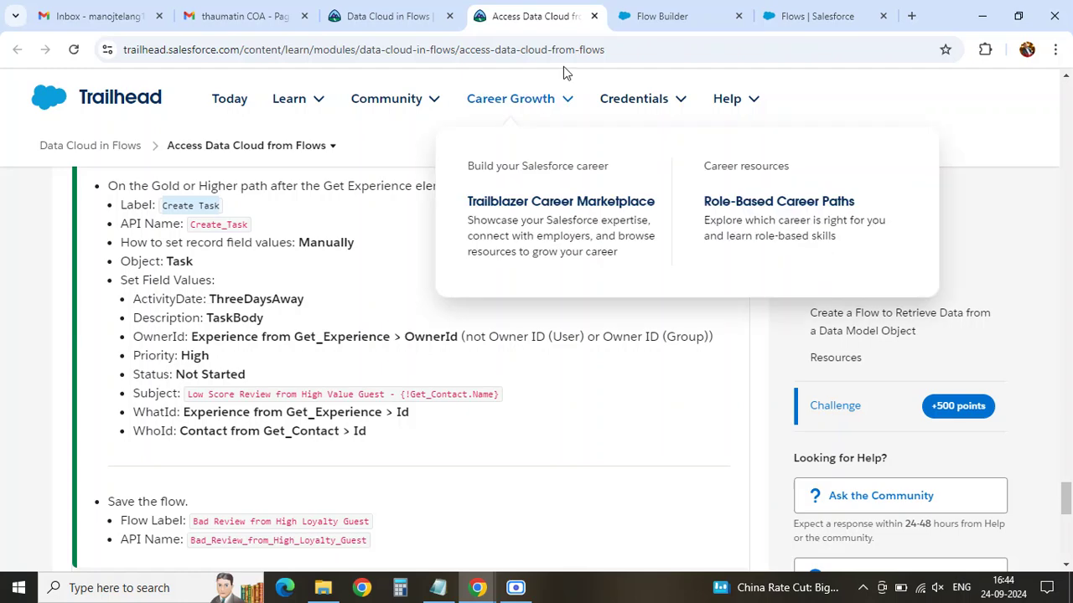
pyautogui.click(657, 16)
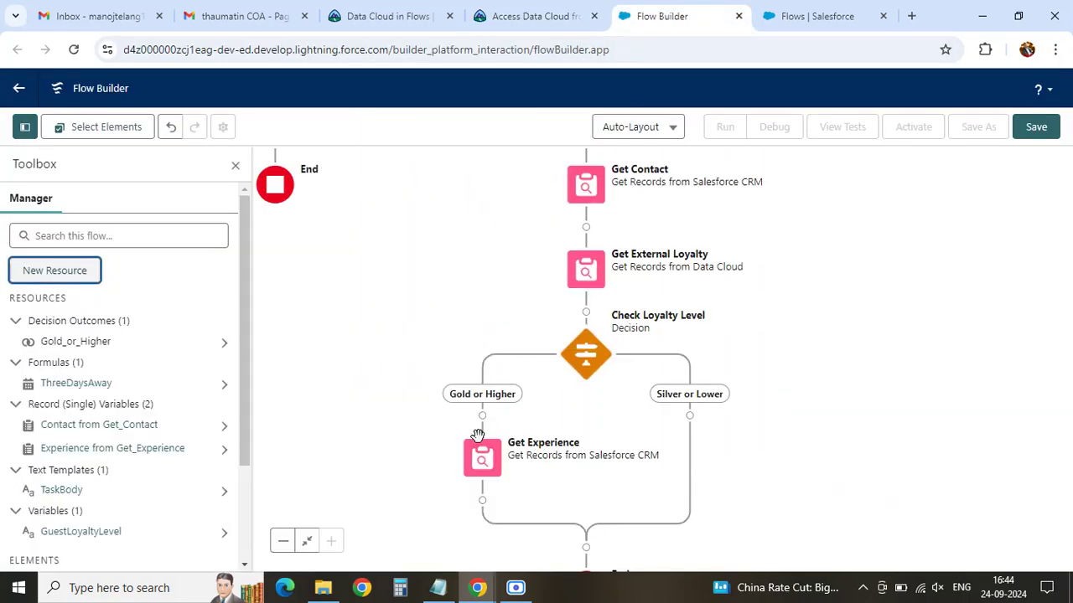
# - Add a Create Records element after Get Experience on the Gold or Higher path
pyautogui.click(483, 500)
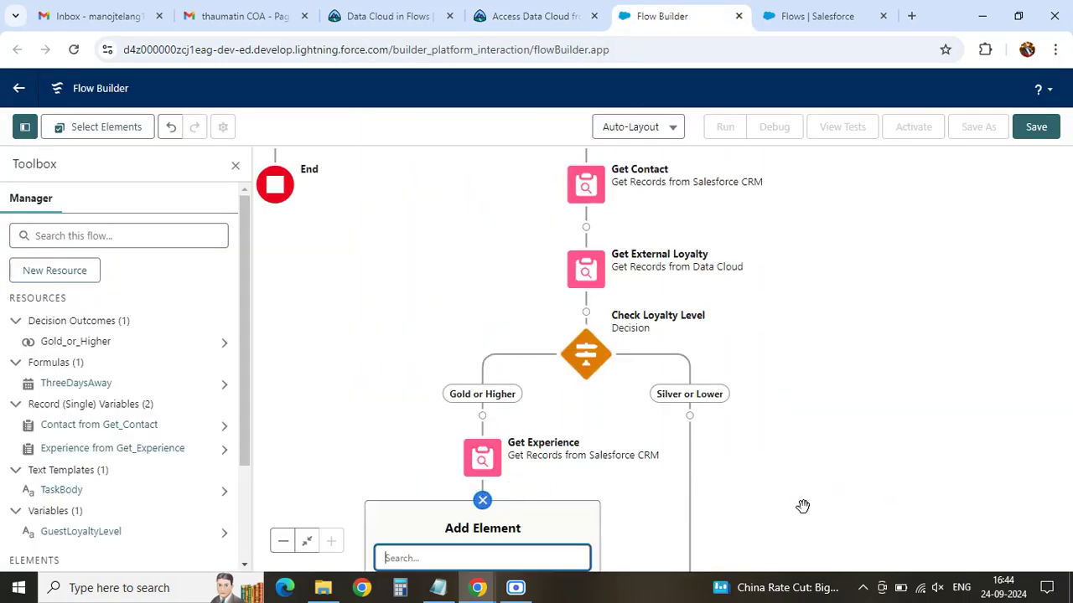
pyautogui.moveTo(804, 505); pyautogui.dragTo(780, 280)
pyautogui.click(406, 334)
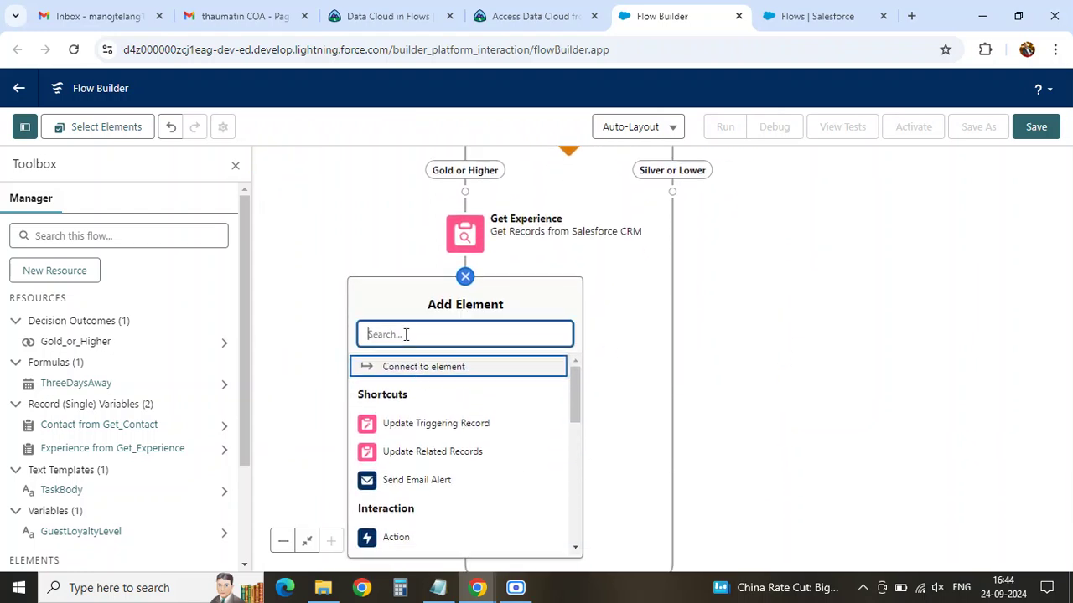
pyautogui.write('Cre')
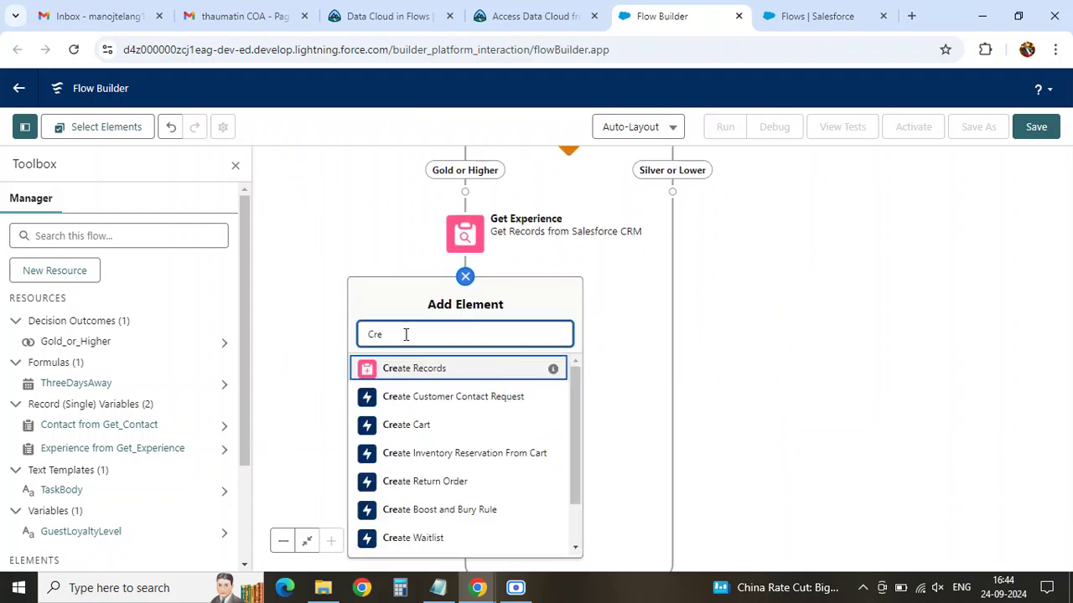
pyautogui.click(406, 371)
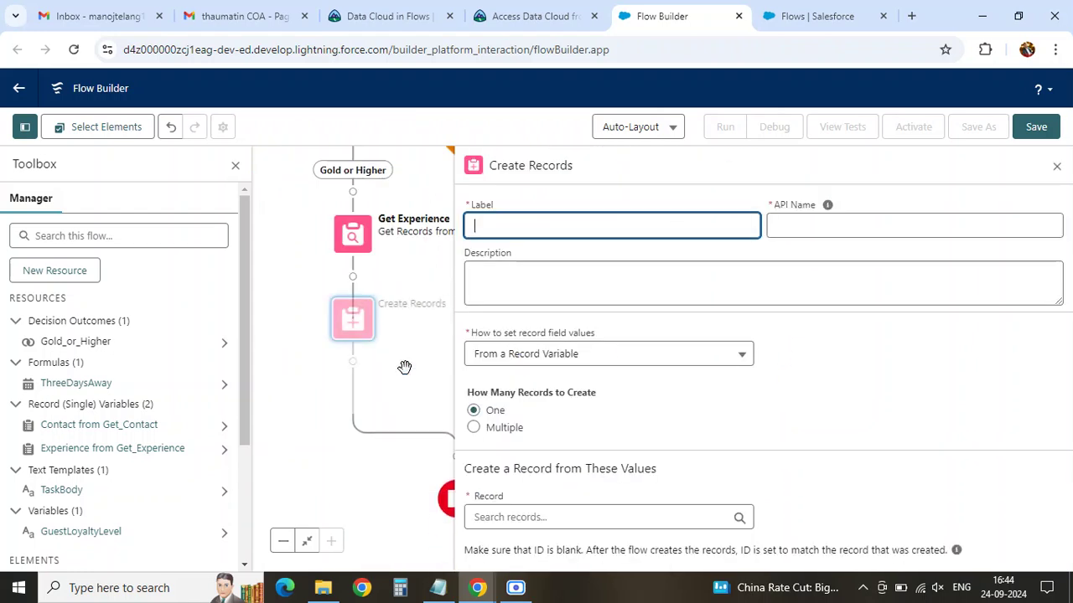
# - Label the new Create Records element Create Task, with the API name Create_Task
pyautogui.write('Create Task')
pyautogui.press('Tab')
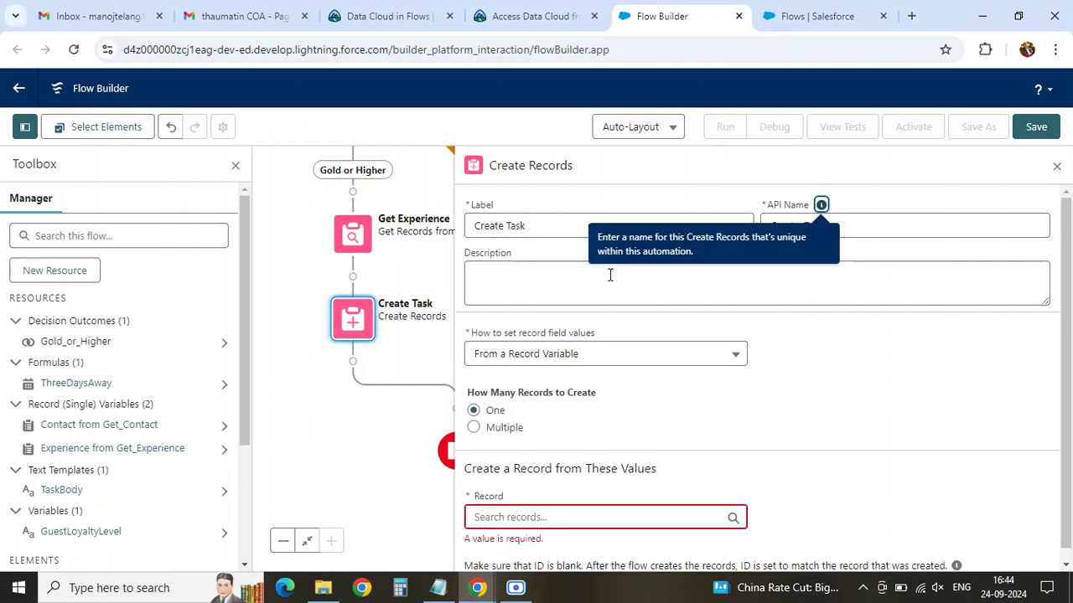
pyautogui.click(608, 277)
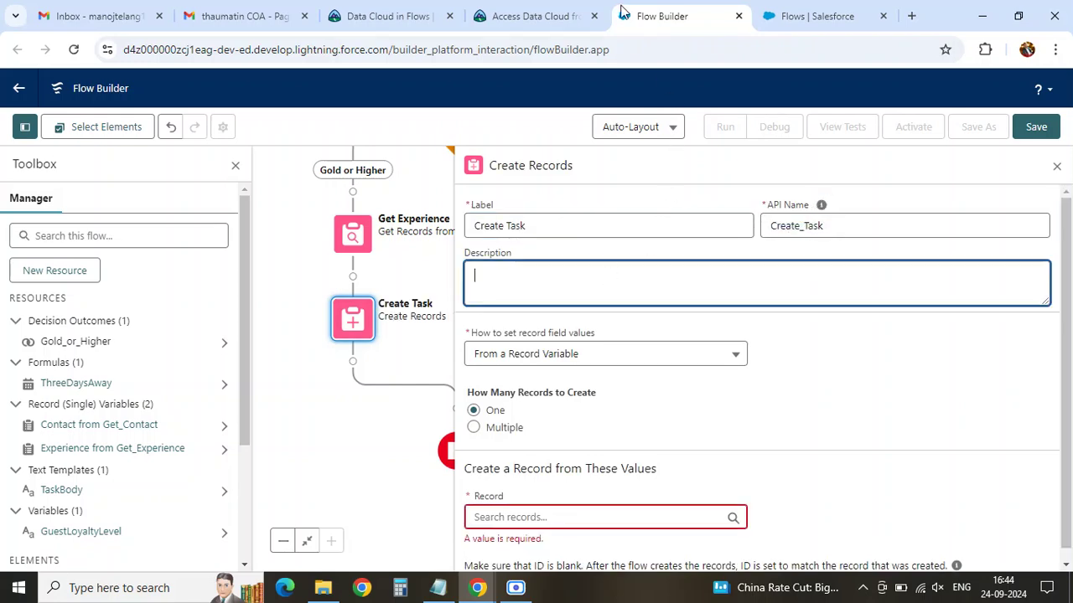
# - Check the challenge's settings, then have Create Task set its record field values manually for the Task object
pyautogui.click(586, 16)
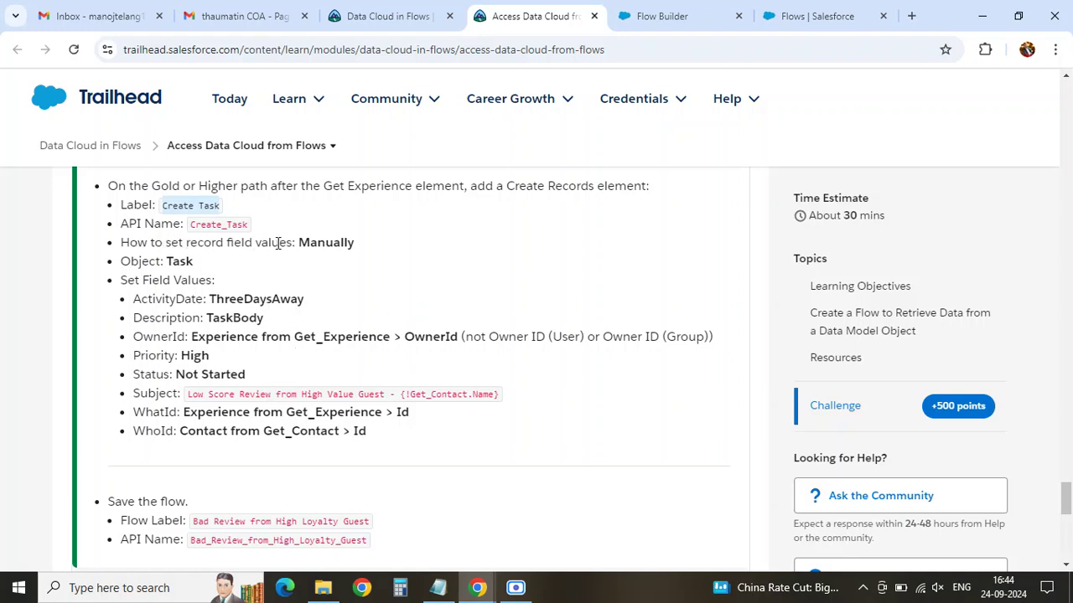
pyautogui.doubleClick(182, 261)
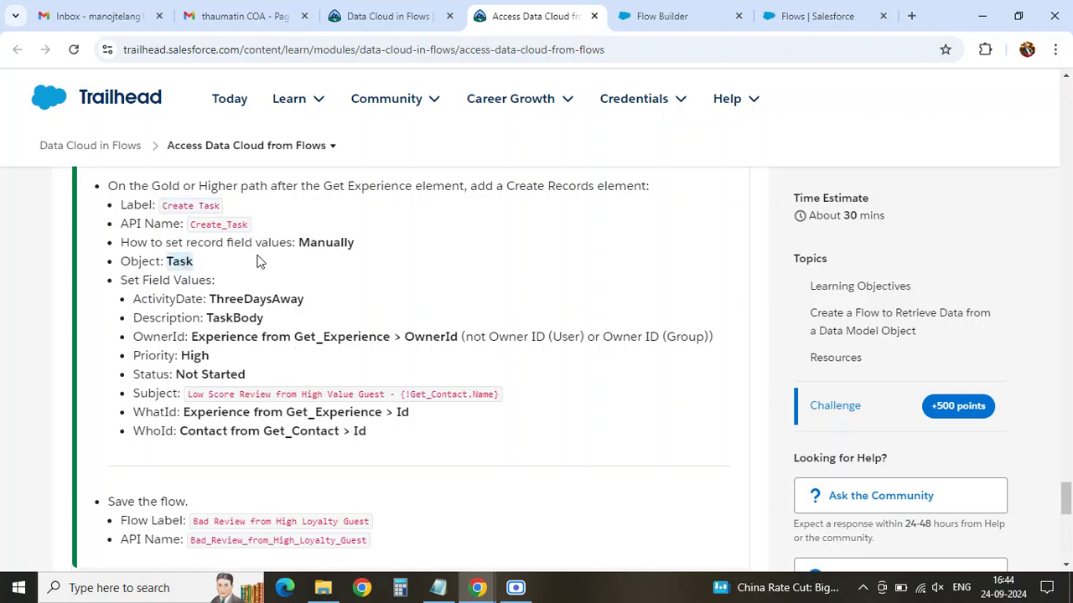
pyautogui.click(657, 17)
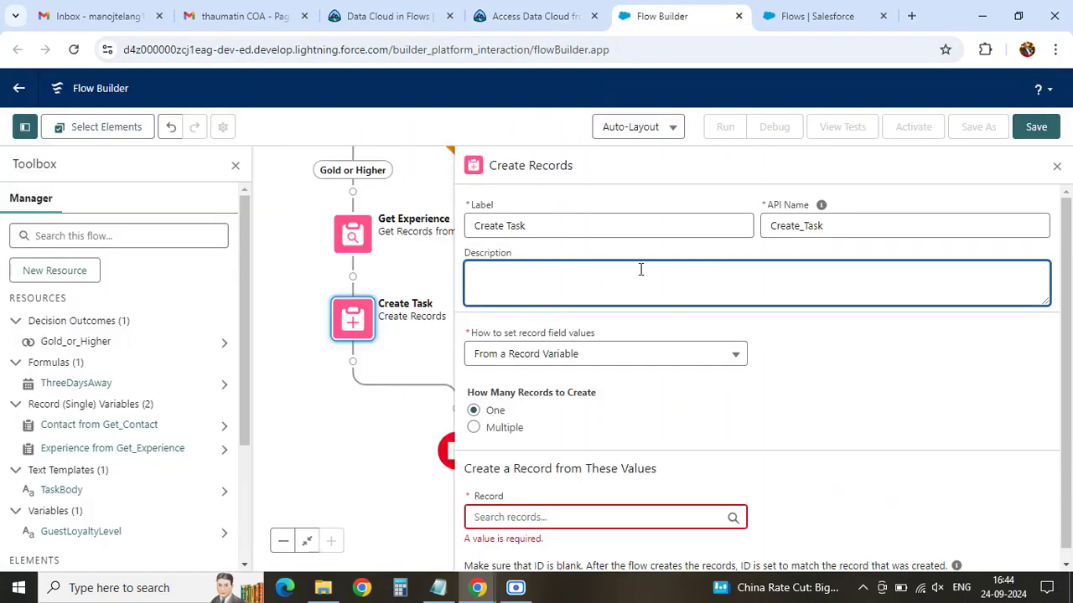
pyautogui.click(520, 360)
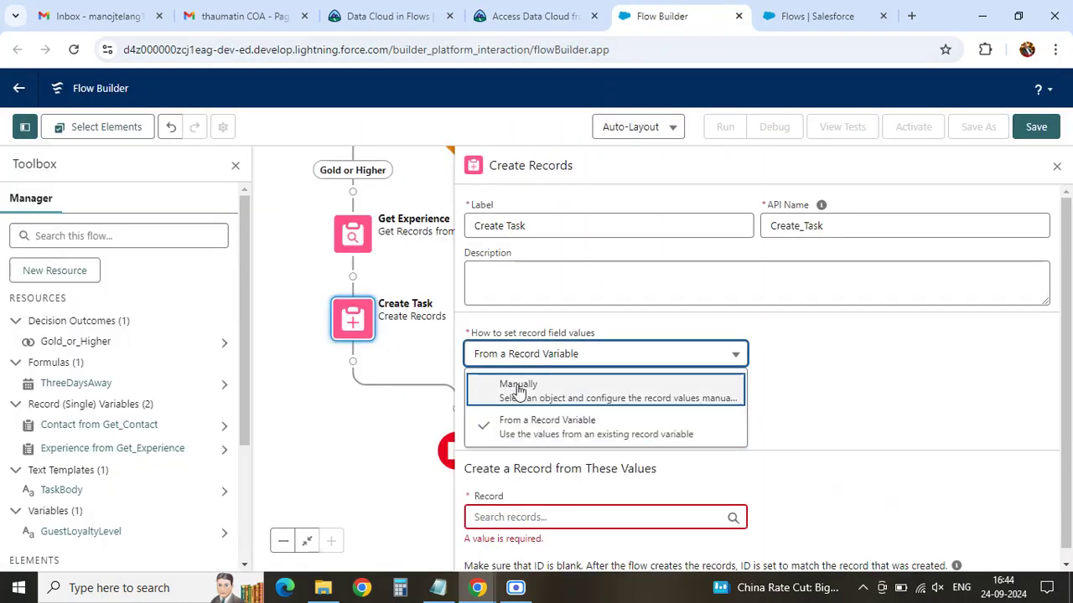
pyautogui.click(516, 383)
pyautogui.click(498, 452)
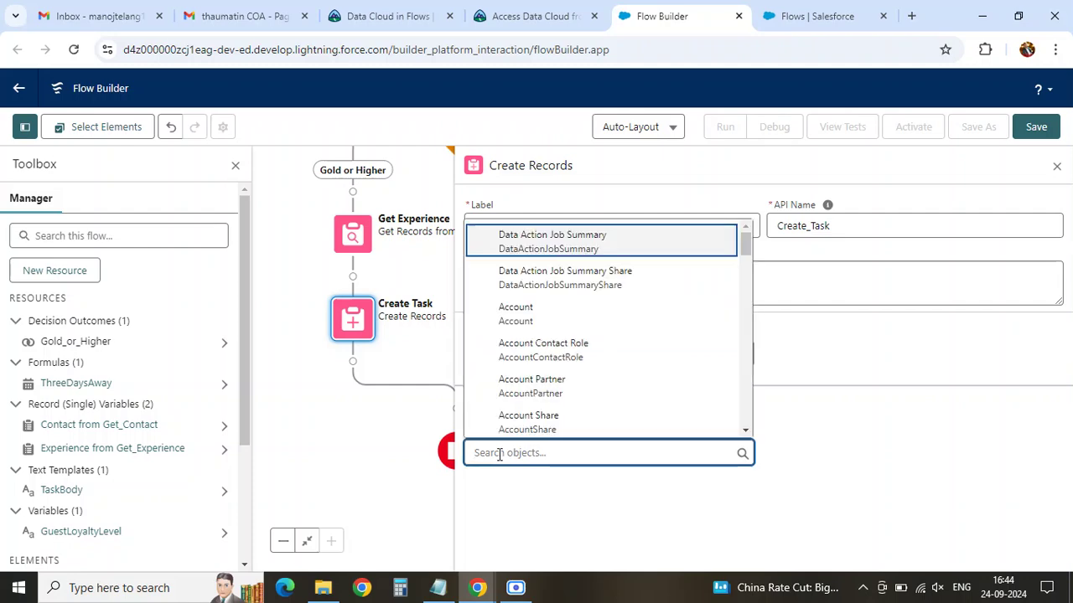
pyautogui.write('Task')
pyautogui.click(508, 422)
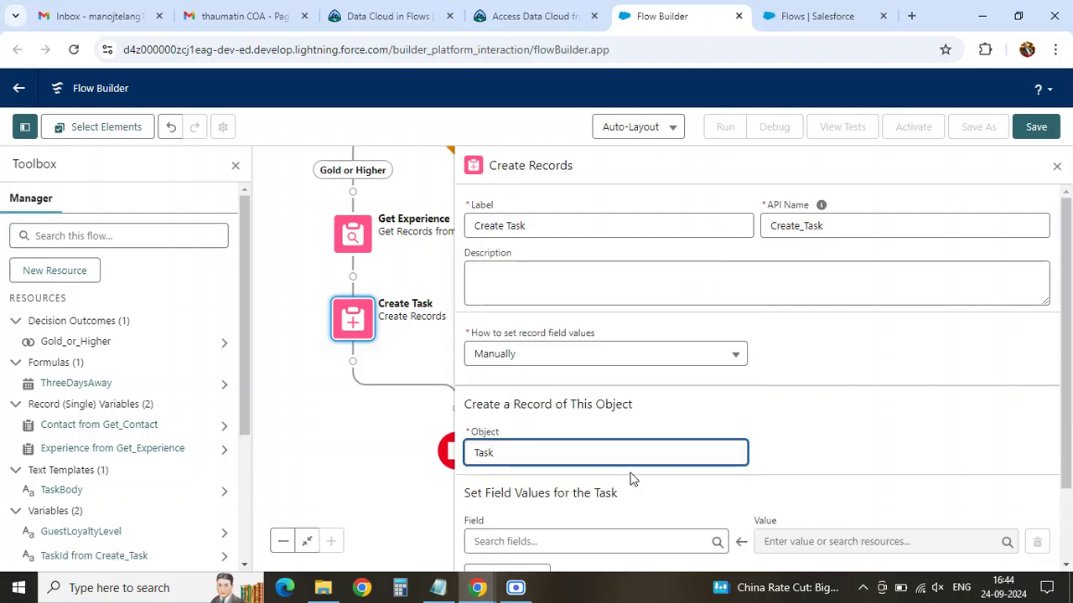
# - Copy the field name ActivityDate from the challenge and set that Task field to the ThreeDaysAway formula
pyautogui.scroll(-1, 624, 461)
pyautogui.click(532, 16)
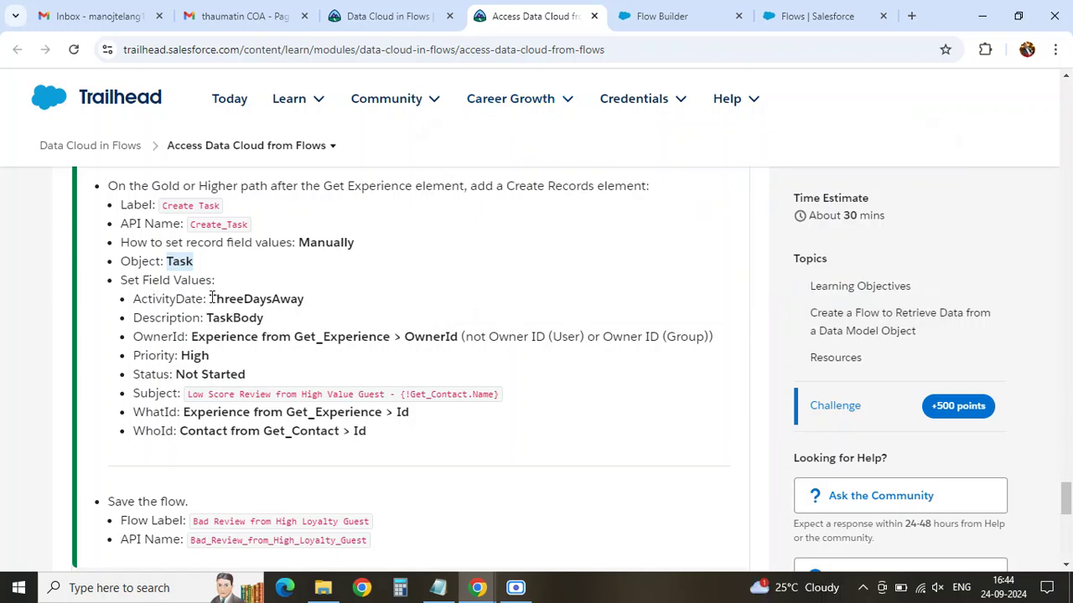
pyautogui.moveTo(205, 299); pyautogui.dragTo(134, 306)
pyautogui.hotkey('ctrl', 'c')
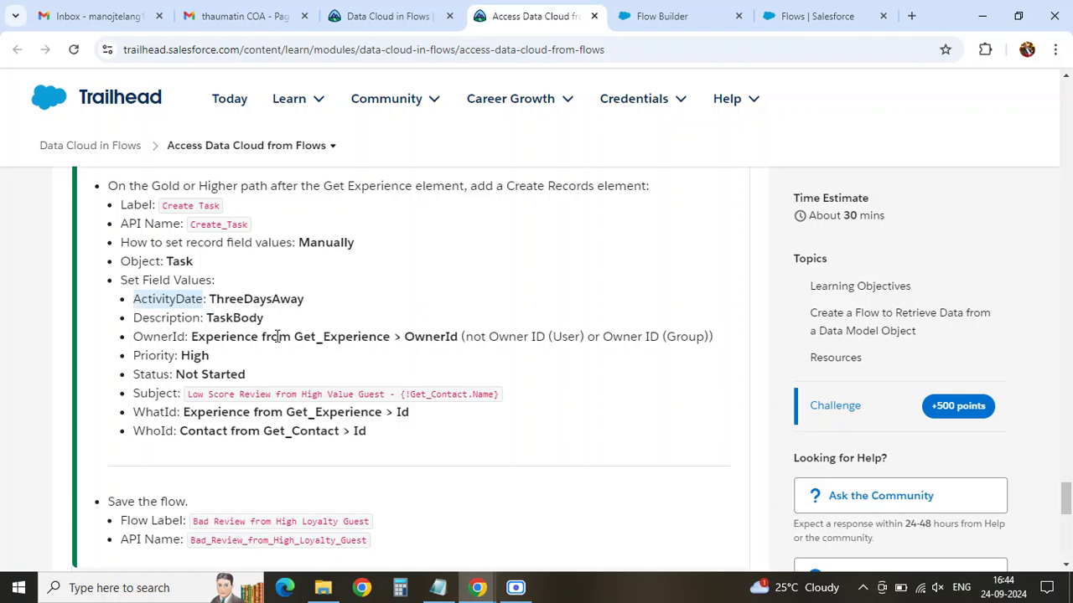
pyautogui.click(657, 16)
pyautogui.click(512, 448)
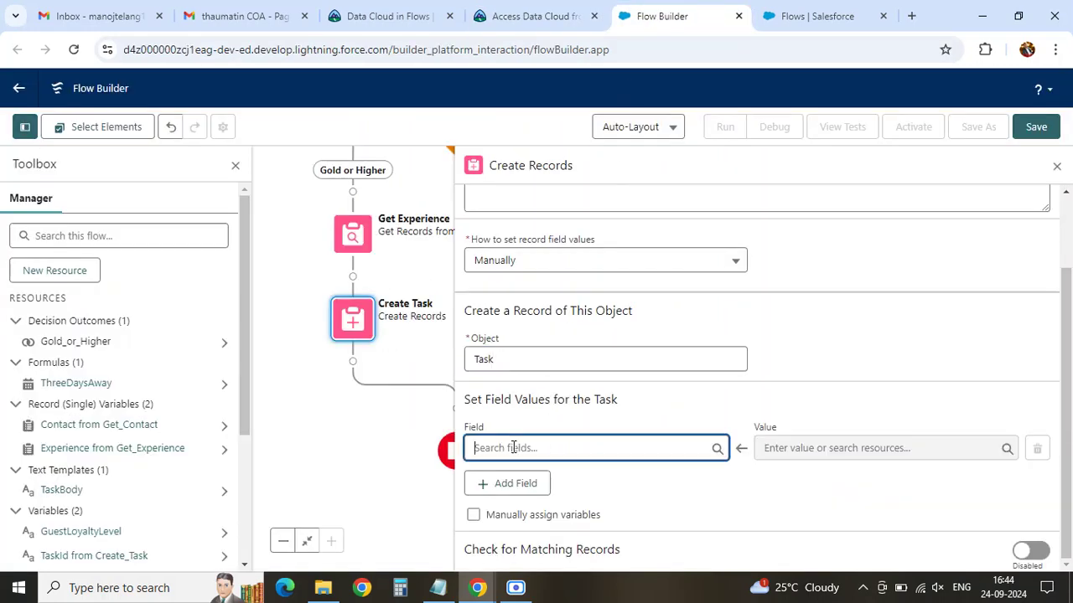
pyautogui.hotkey('ctrl', 'v')
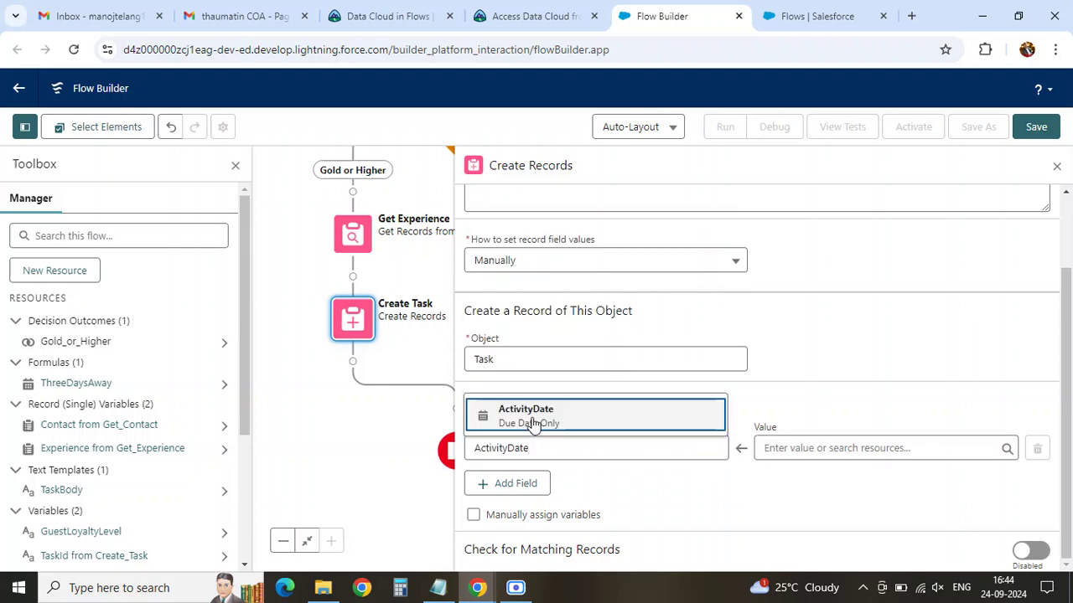
pyautogui.click(531, 419)
pyautogui.click(794, 451)
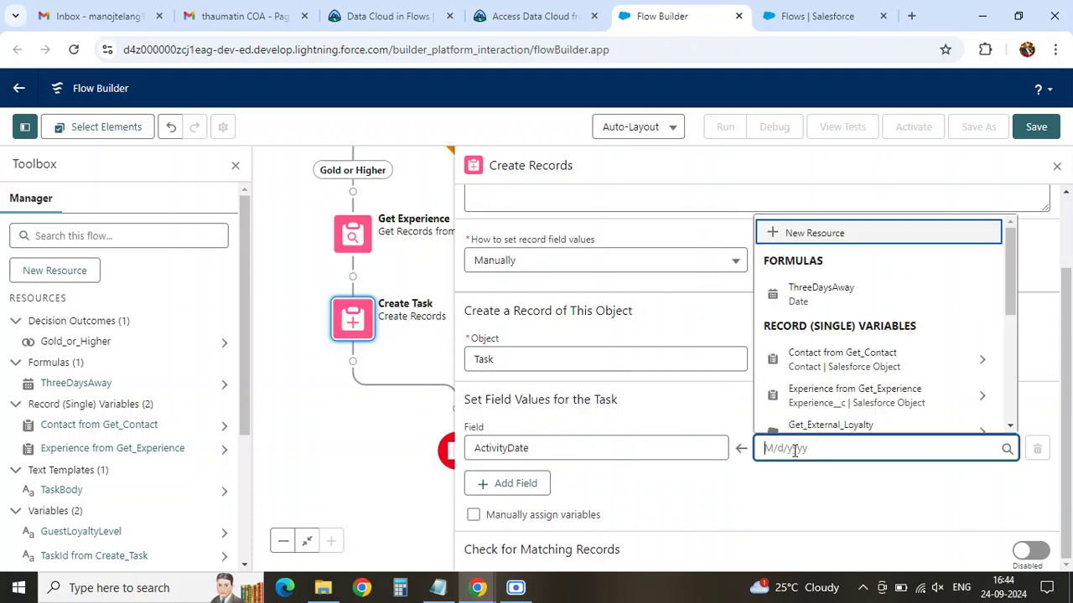
pyautogui.click(838, 294)
# - Copy the field name Description from the challenge and add it as a second field in Create Task's field values
pyautogui.click(531, 16)
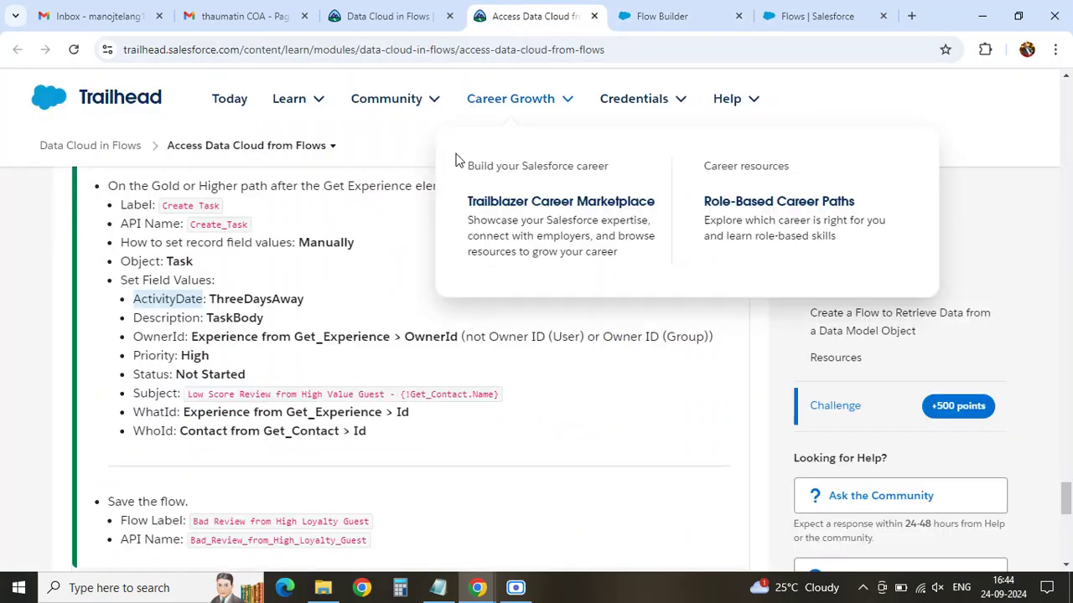
pyautogui.doubleClick(162, 318)
pyautogui.hotkey('ctrl', 'c')
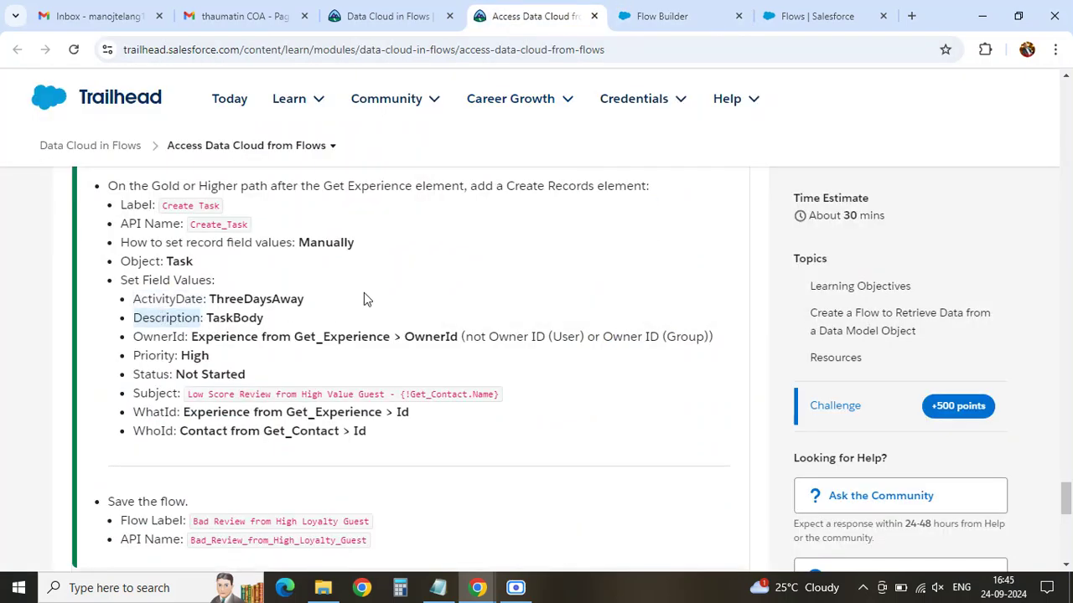
pyautogui.click(653, 25)
pyautogui.click(507, 484)
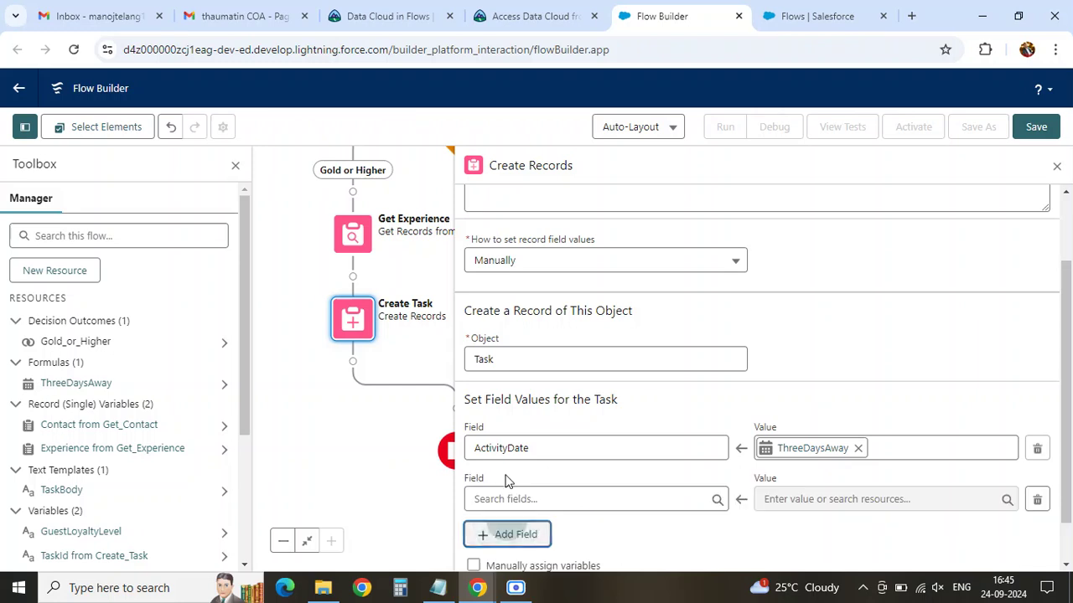
pyautogui.scroll(-1, 509, 492)
pyautogui.click(517, 450)
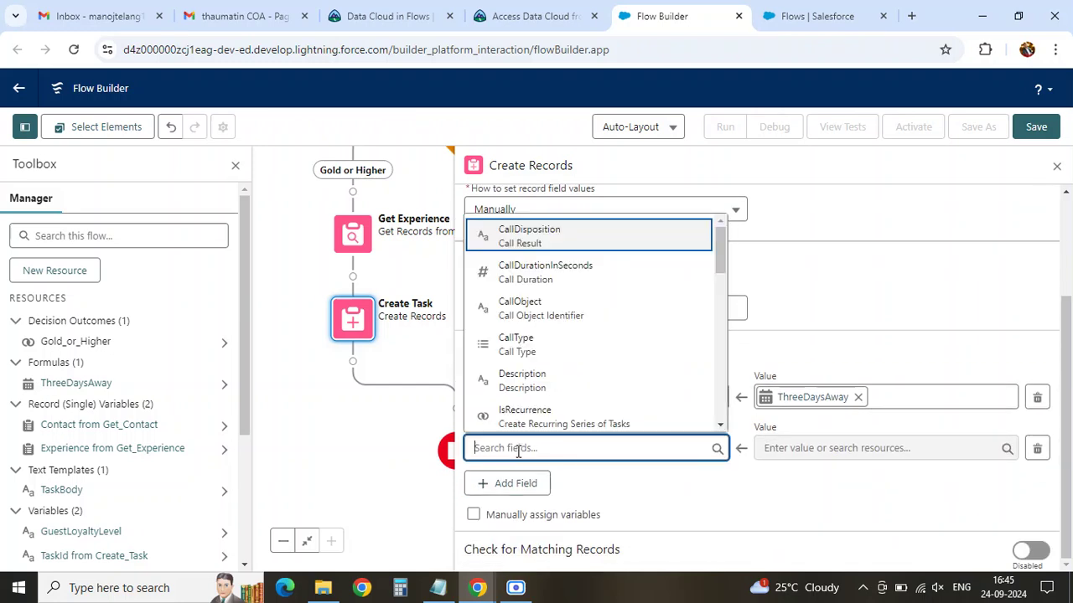
pyautogui.hotkey('ctrl', 'v')
pyautogui.click(521, 417)
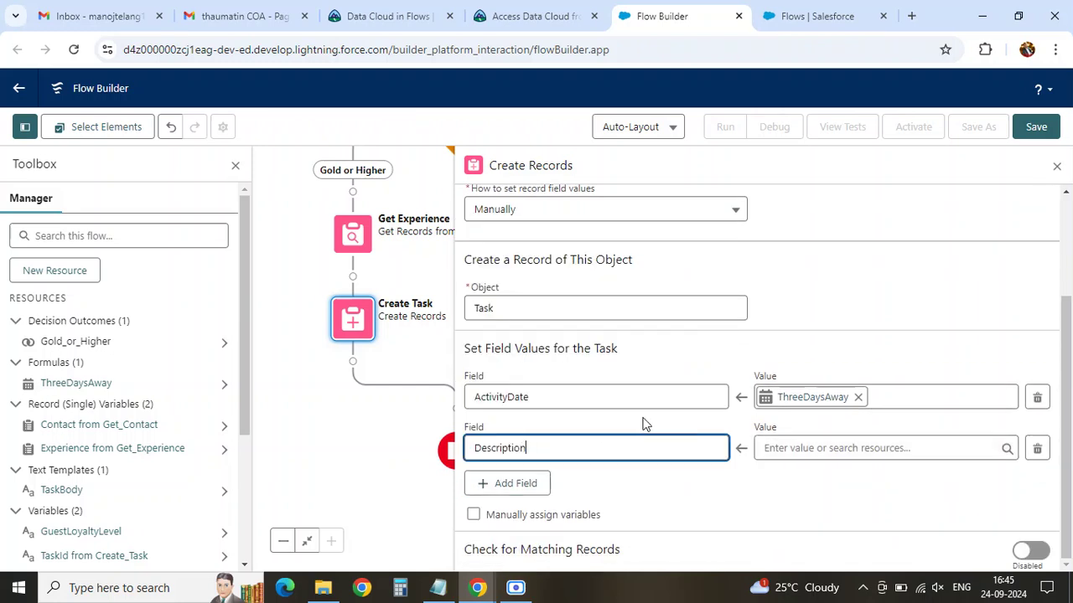
# - Set the Description field's value to the TaskBody text template
pyautogui.click(780, 446)
pyautogui.scroll(-3, 821, 352)
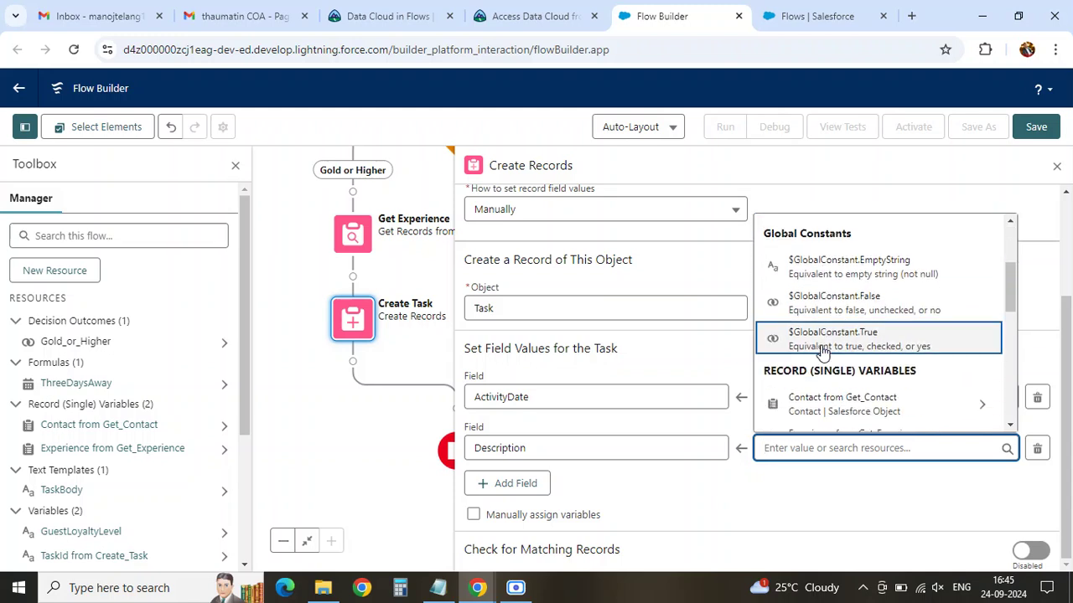
pyautogui.scroll(-4, 824, 352)
pyautogui.click(808, 381)
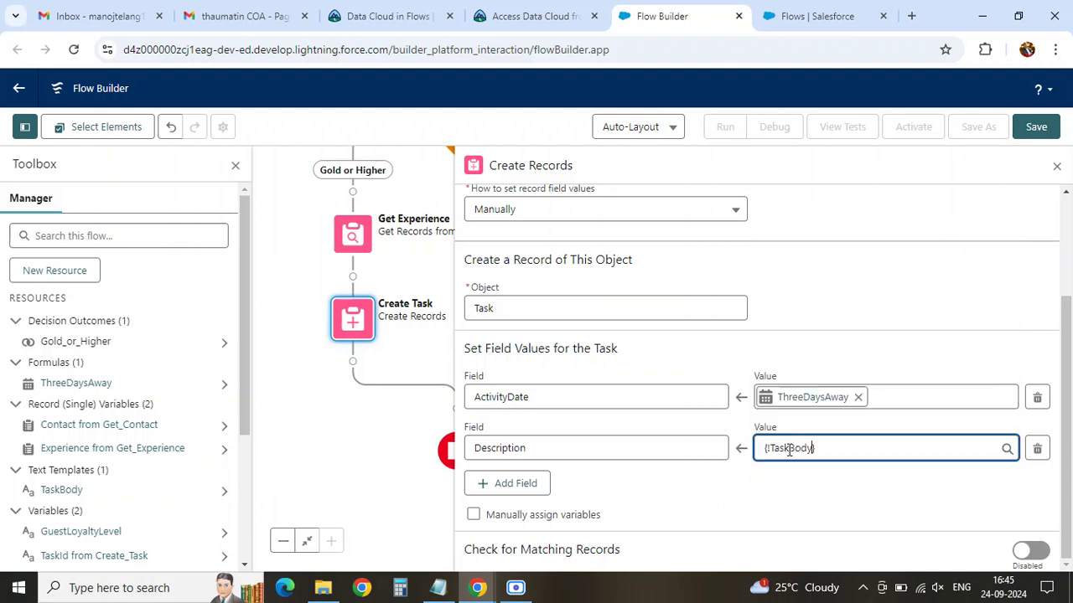
pyautogui.click(751, 502)
# - Take the field name OwnerId from the challenge and add it as a third field in Create Task's field values
pyautogui.click(523, 16)
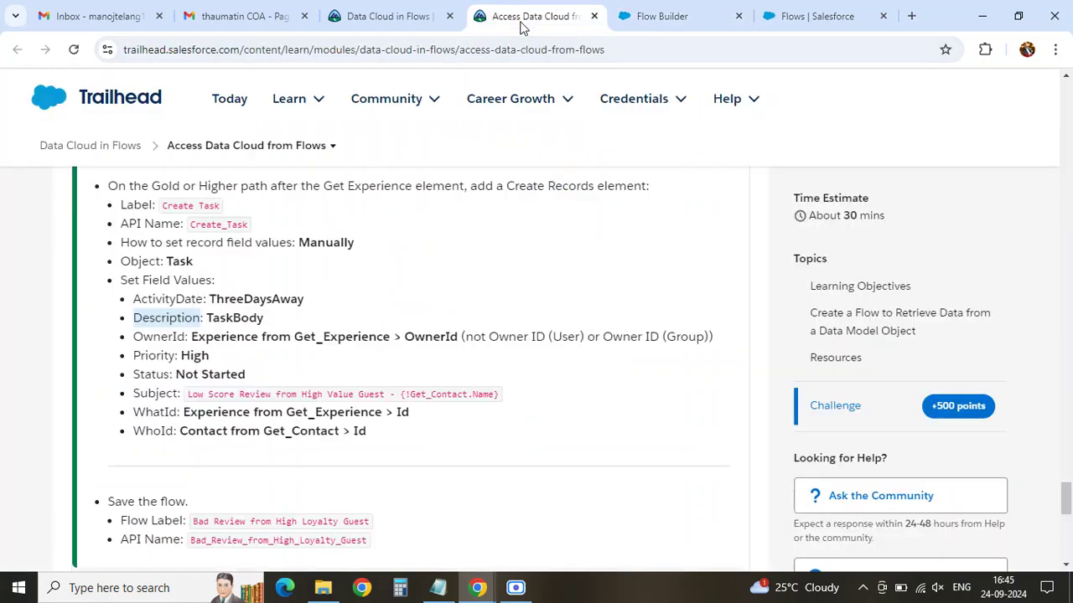
pyautogui.doubleClick(166, 338)
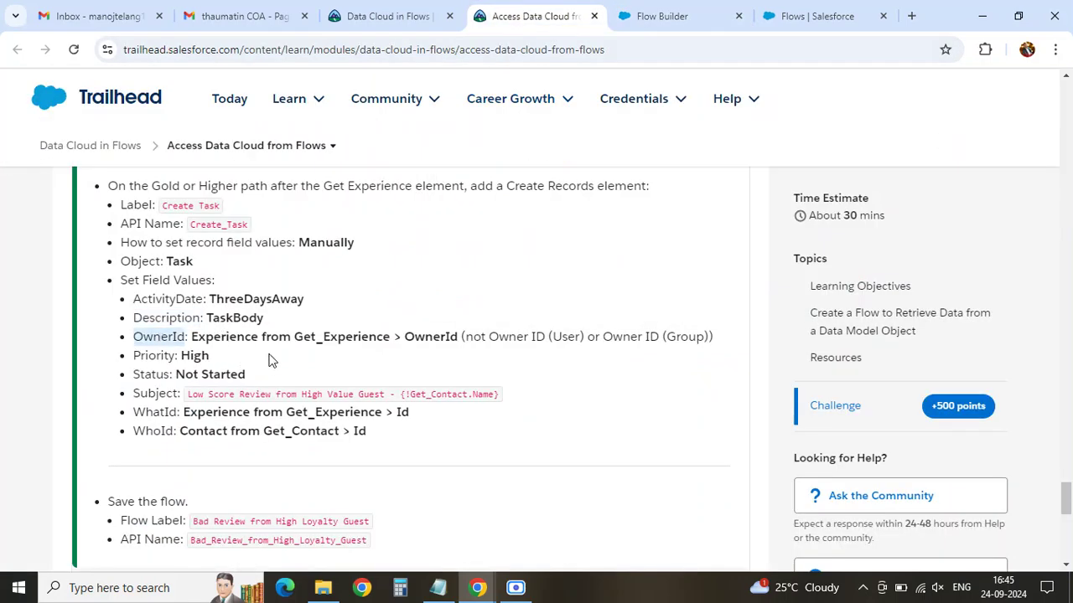
pyautogui.click(662, 16)
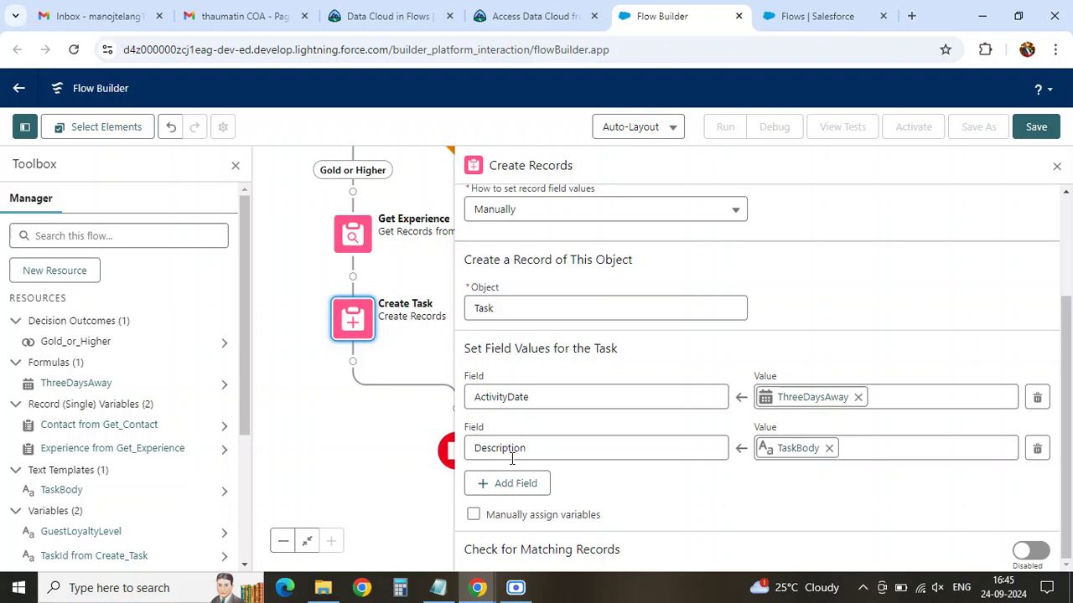
pyautogui.click(506, 484)
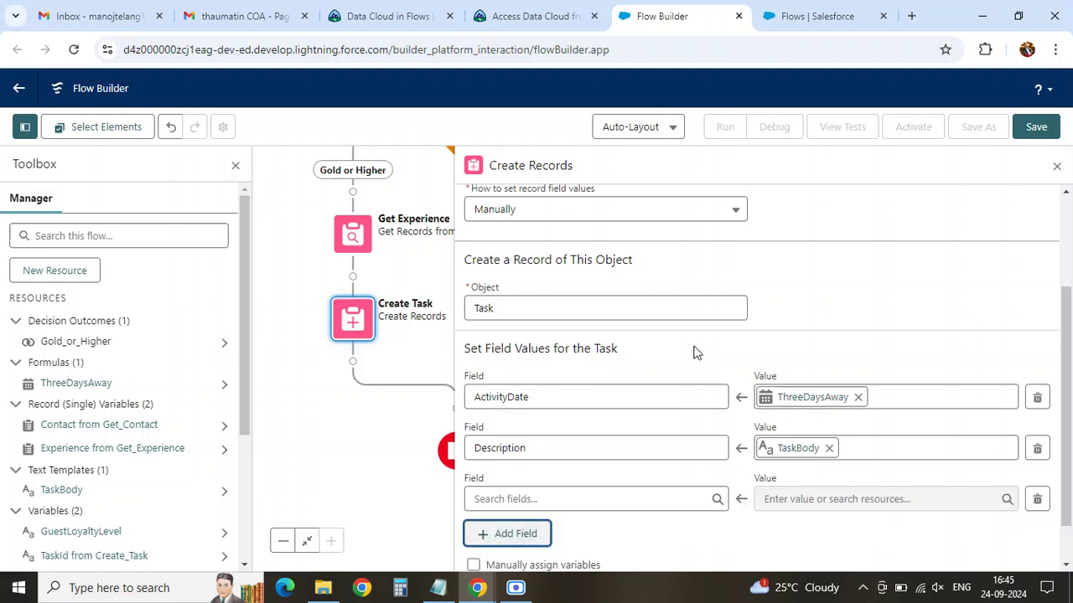
pyautogui.scroll(-1, 694, 354)
pyautogui.click(513, 448)
pyautogui.write('OwnerId')
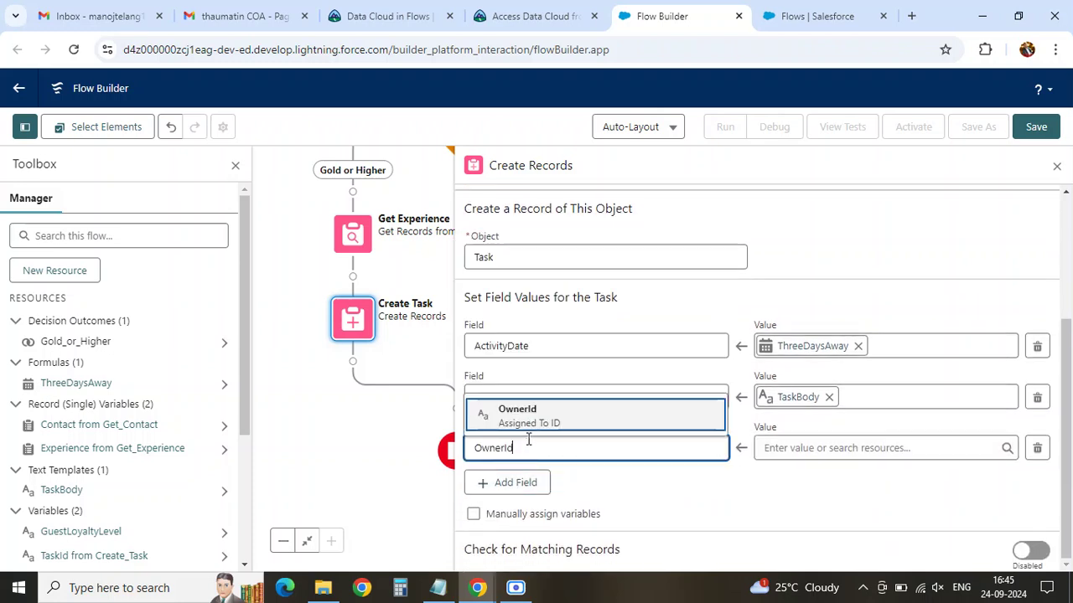
pyautogui.click(528, 419)
pyautogui.click(673, 478)
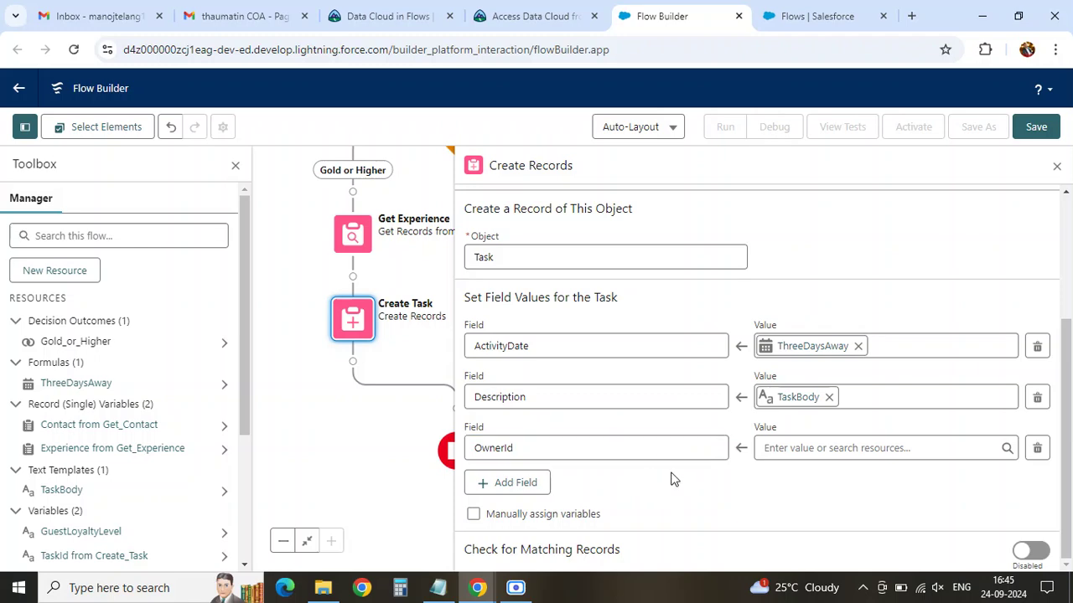
# - Copy "Experience from Get_Experience" from the challenge and search for it as the OwnerId field's value
pyautogui.click(536, 17)
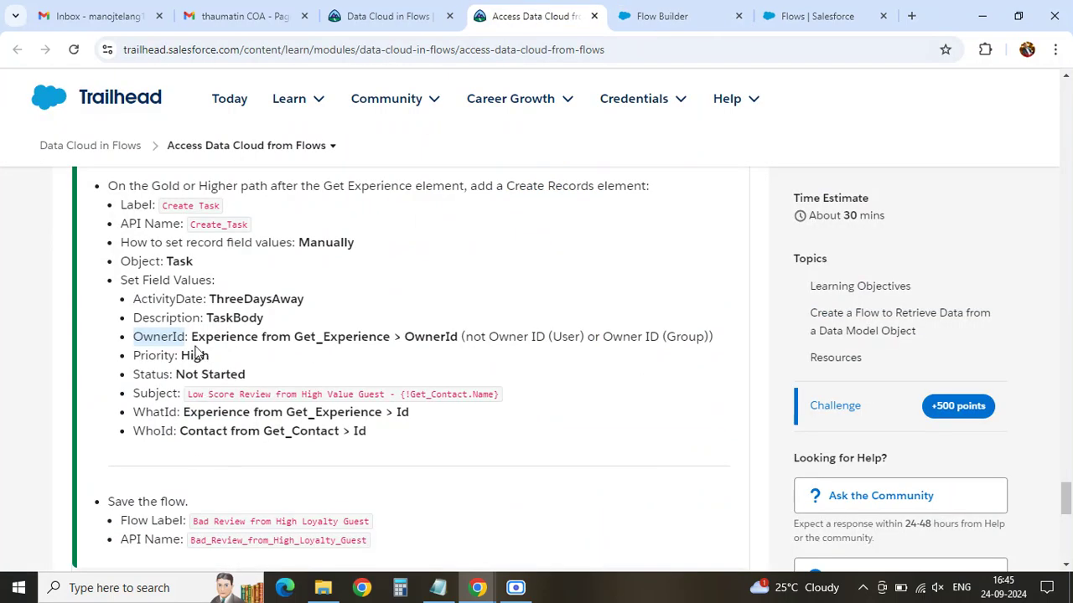
pyautogui.moveTo(193, 338); pyautogui.dragTo(390, 336)
pyautogui.hotkey('ctrl', 'c')
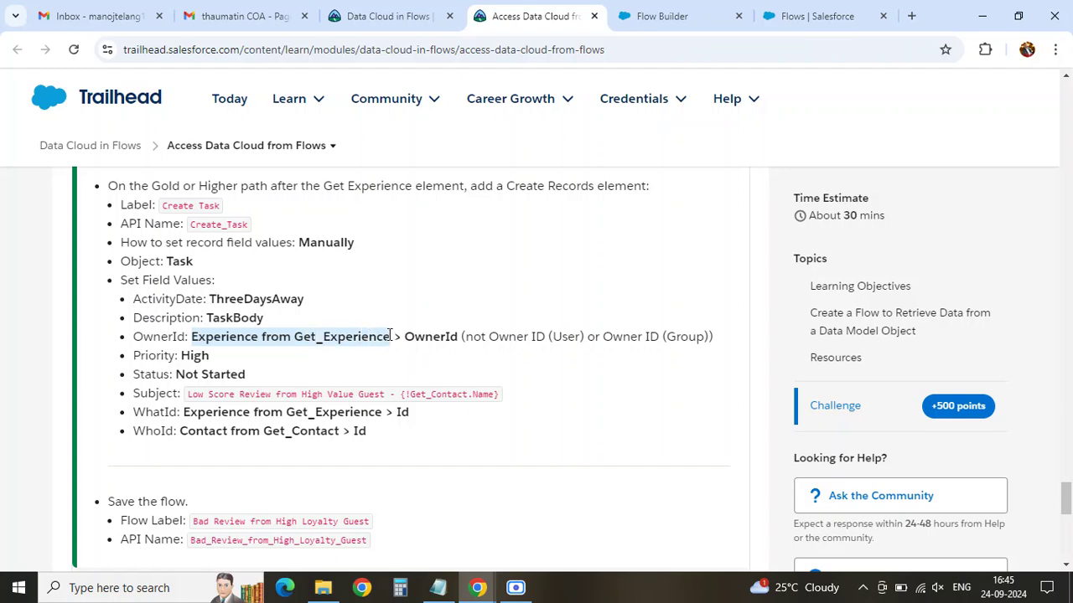
pyautogui.click(678, 17)
pyautogui.click(794, 448)
pyautogui.hotkey('ctrl', 'v')
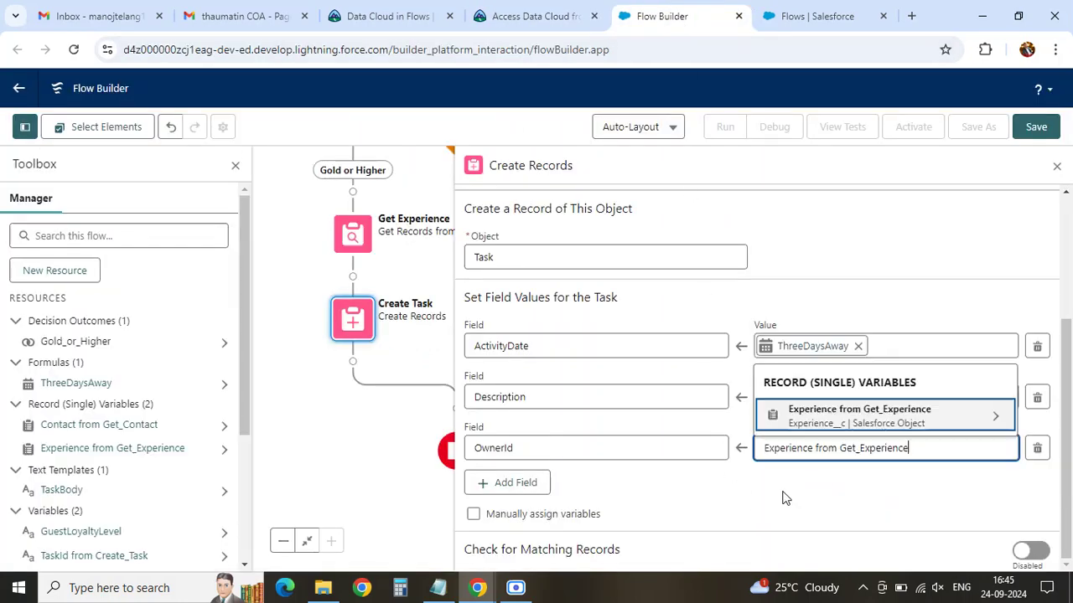
pyautogui.click(886, 417)
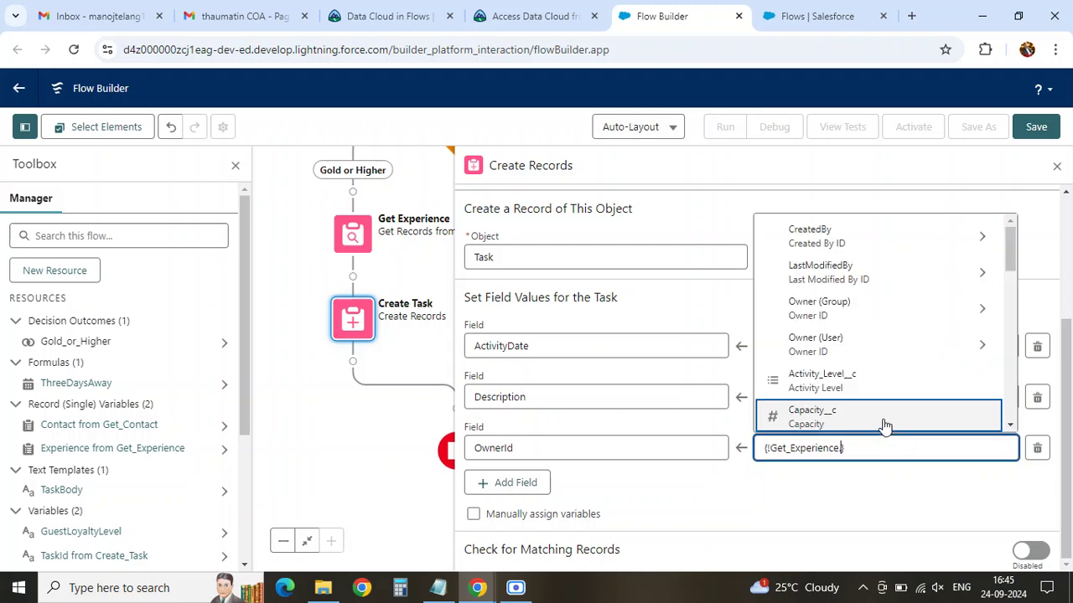
pyautogui.click(843, 353)
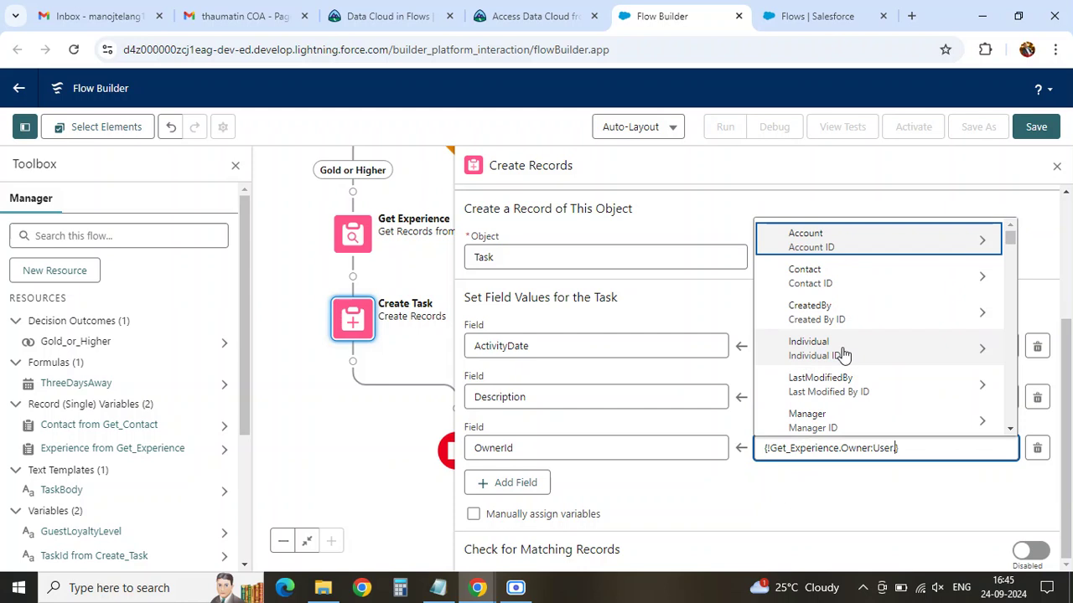
pyautogui.press('BackSpace')
pyautogui.press('BackSpace')
pyautogui.press('BackSpace')
pyautogui.press('BackSpace')
pyautogui.press('BackSpace')
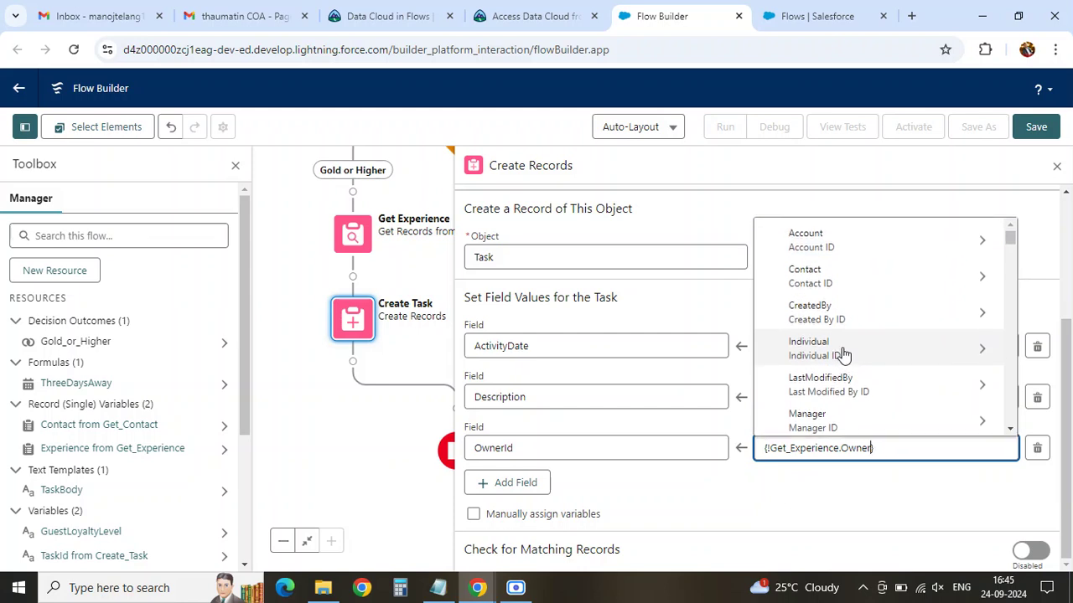
pyautogui.press('BackSpace')
pyautogui.press('BackSpace')
pyautogui.press('BackSpace')
pyautogui.press('BackSpace')
pyautogui.press('BackSpace')
pyautogui.press('BackSpace')
pyautogui.press('BackSpace')
pyautogui.press('BackSpace')
pyautogui.press('BackSpace')
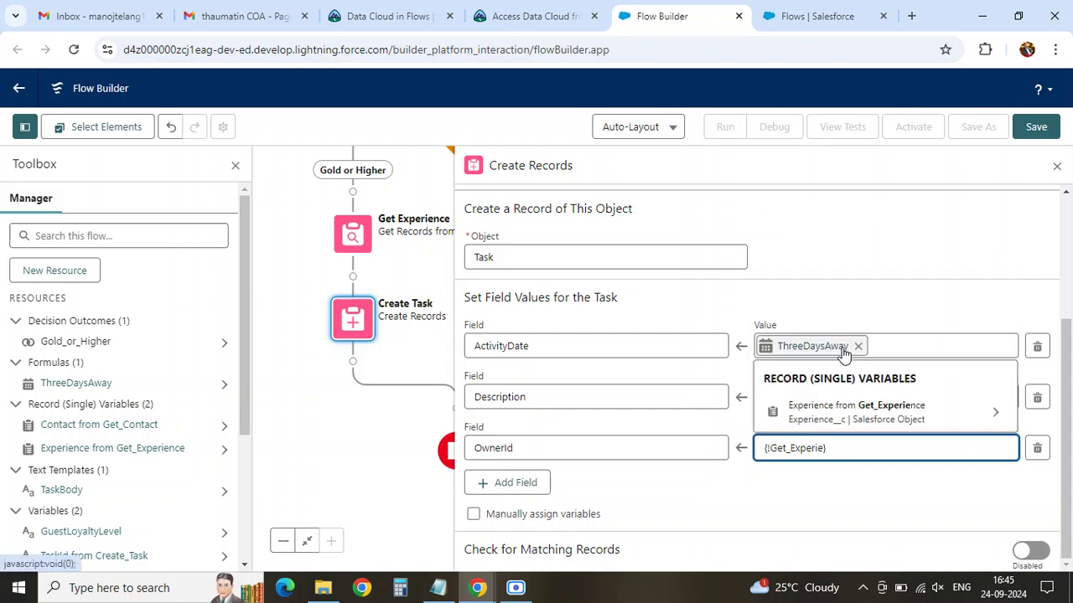
# - Set the OwnerId value to Experience from Get_Experience > OwnerId and check it against the challenge's requirement
pyautogui.click(890, 413)
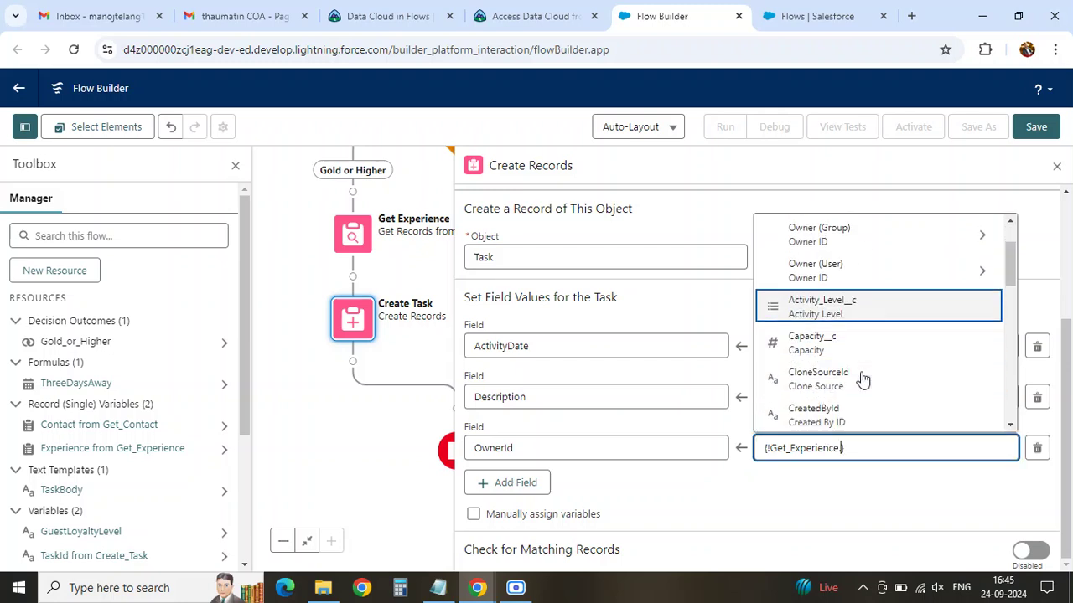
pyautogui.scroll(-2, 860, 375)
pyautogui.scroll(-2, 856, 366)
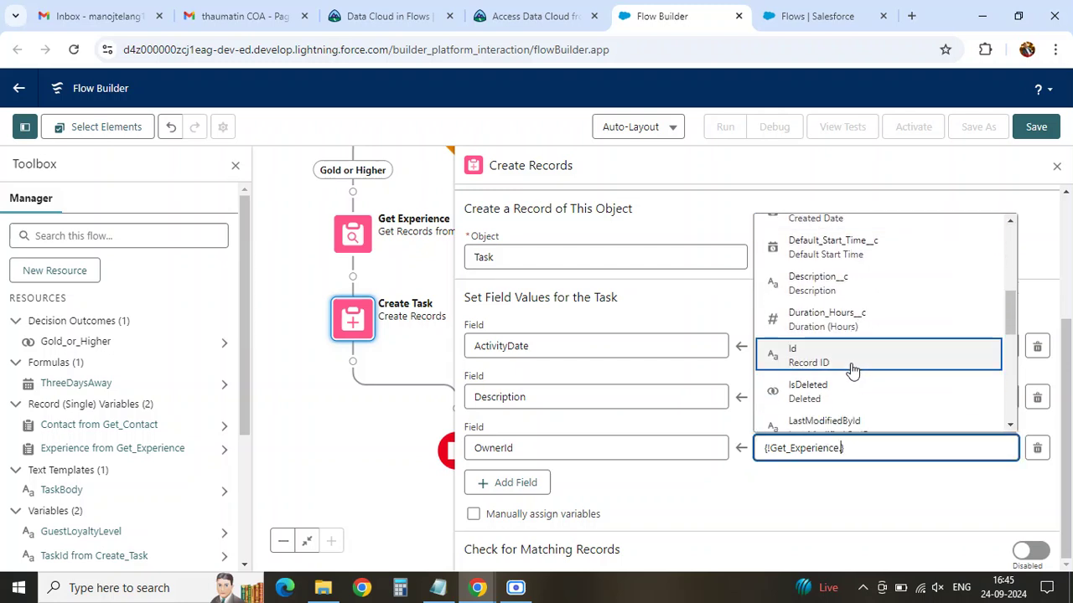
pyautogui.scroll(-5, 850, 372)
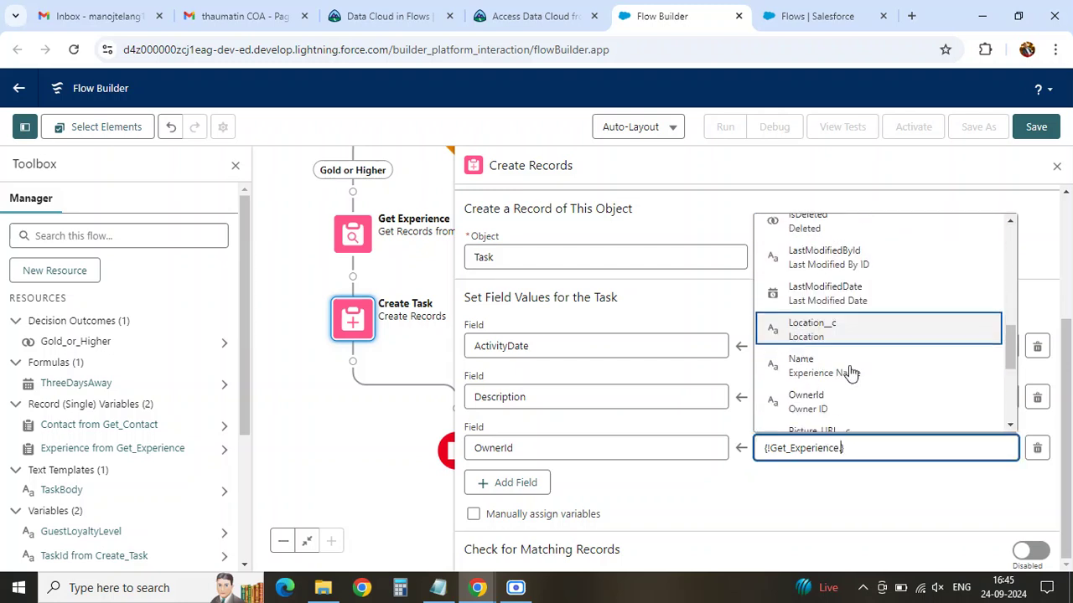
pyautogui.scroll(-2, 851, 372)
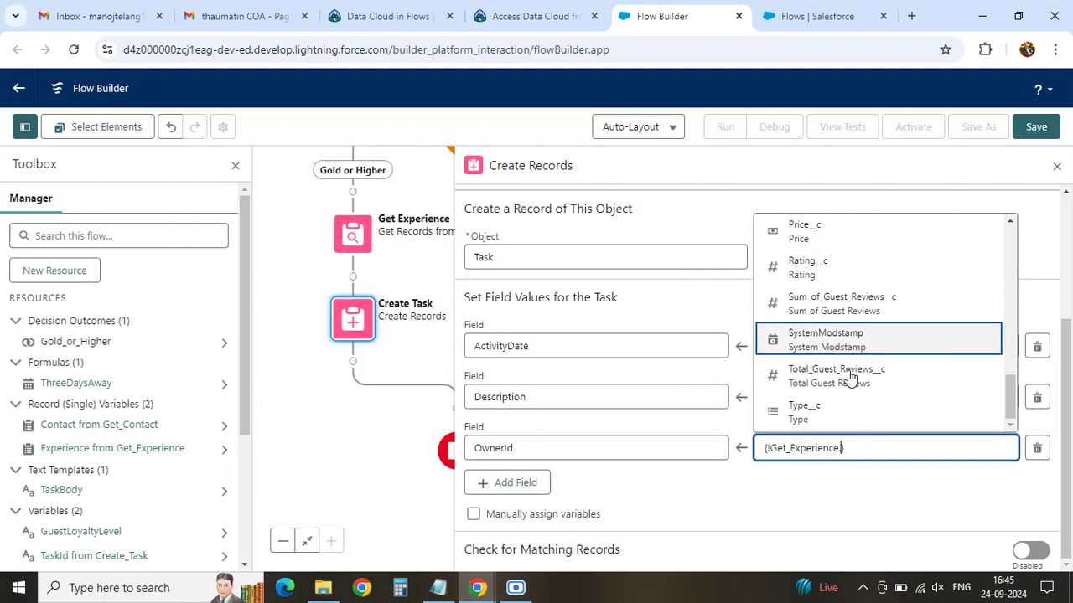
pyautogui.scroll(3, 851, 375)
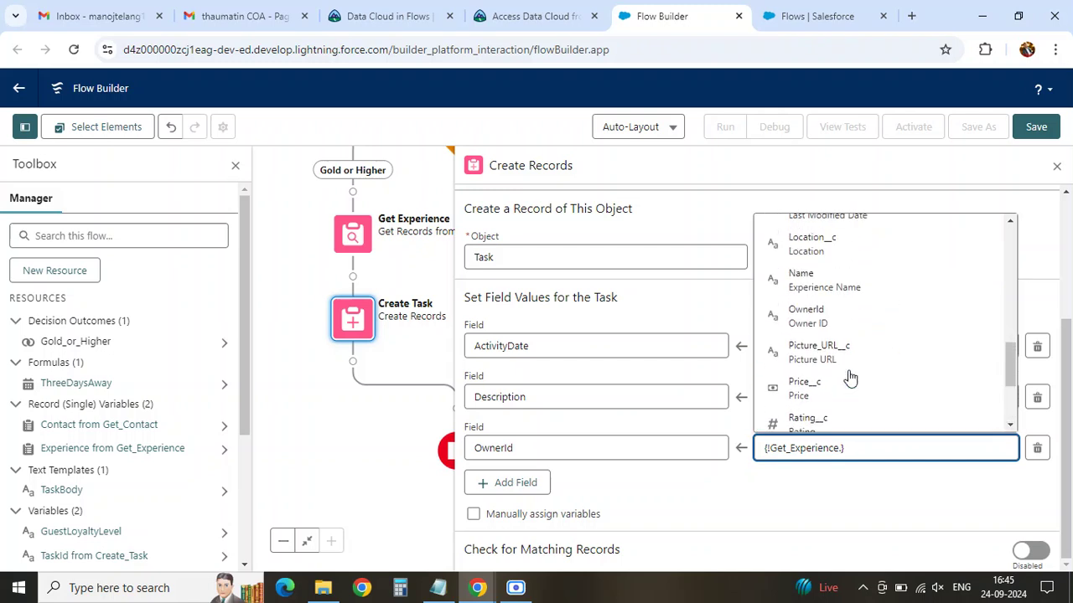
pyautogui.click(841, 316)
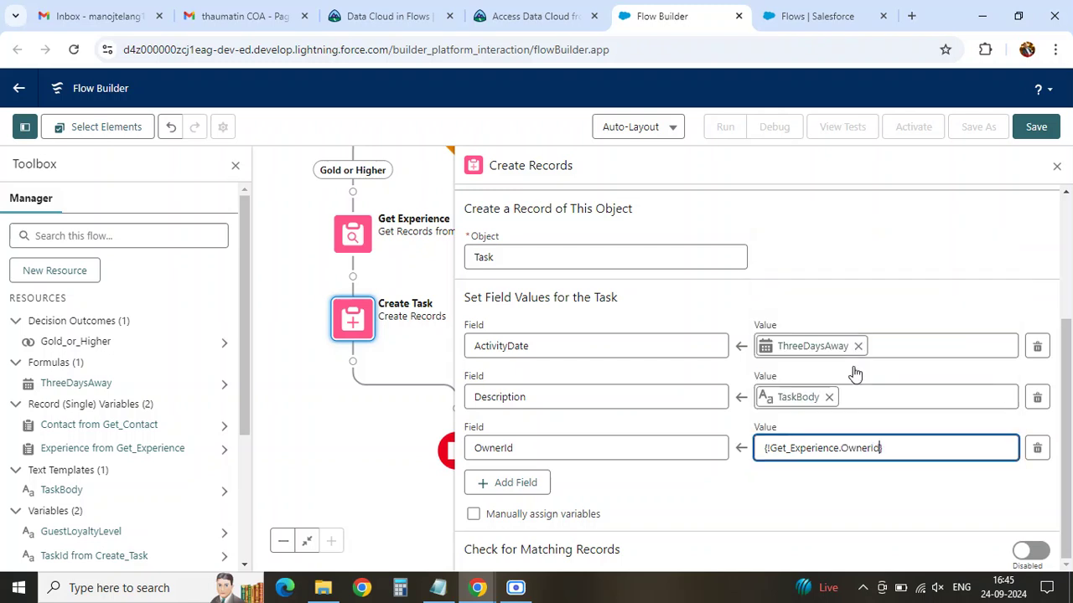
pyautogui.click(843, 491)
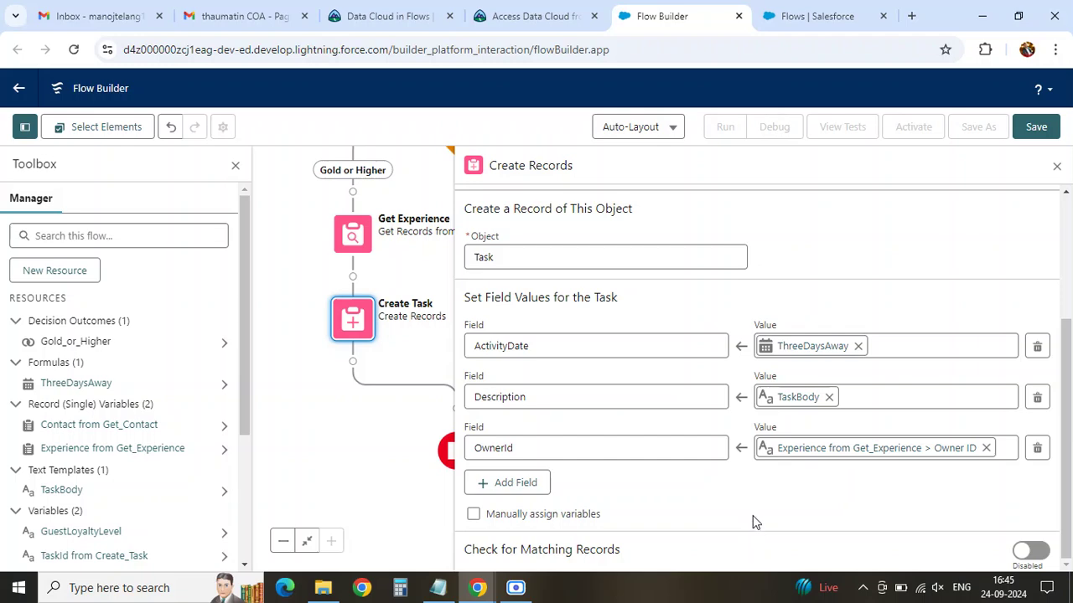
pyautogui.click(532, 17)
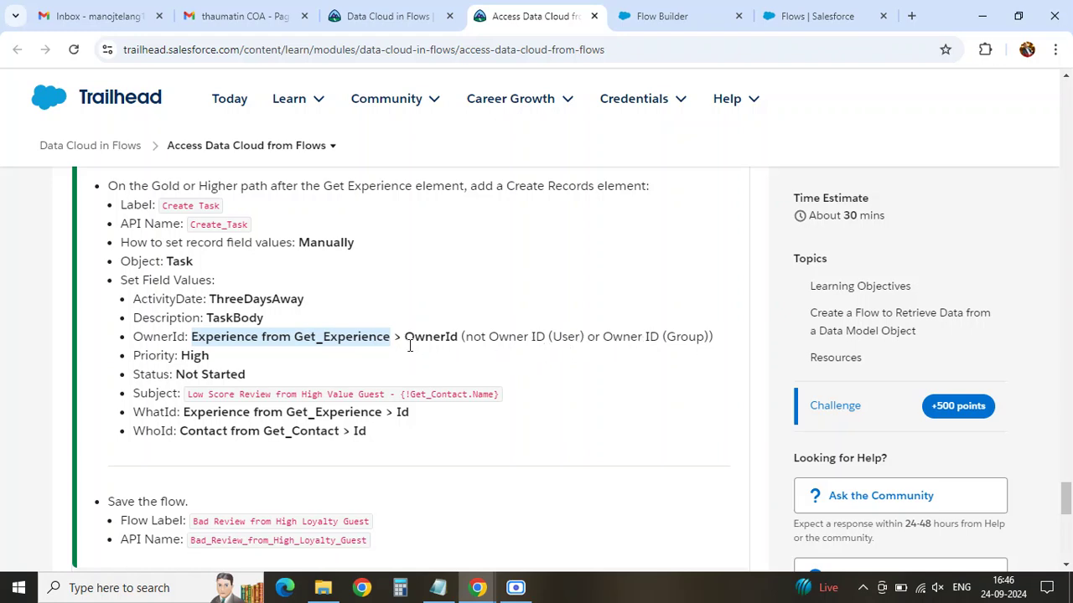
pyautogui.click(692, 23)
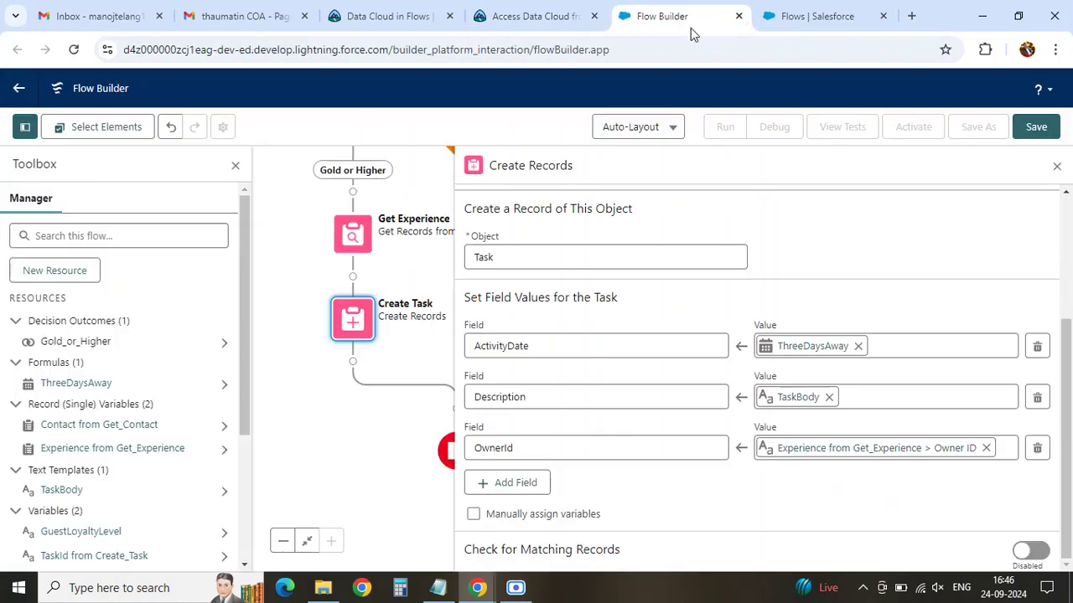
pyautogui.click(907, 453)
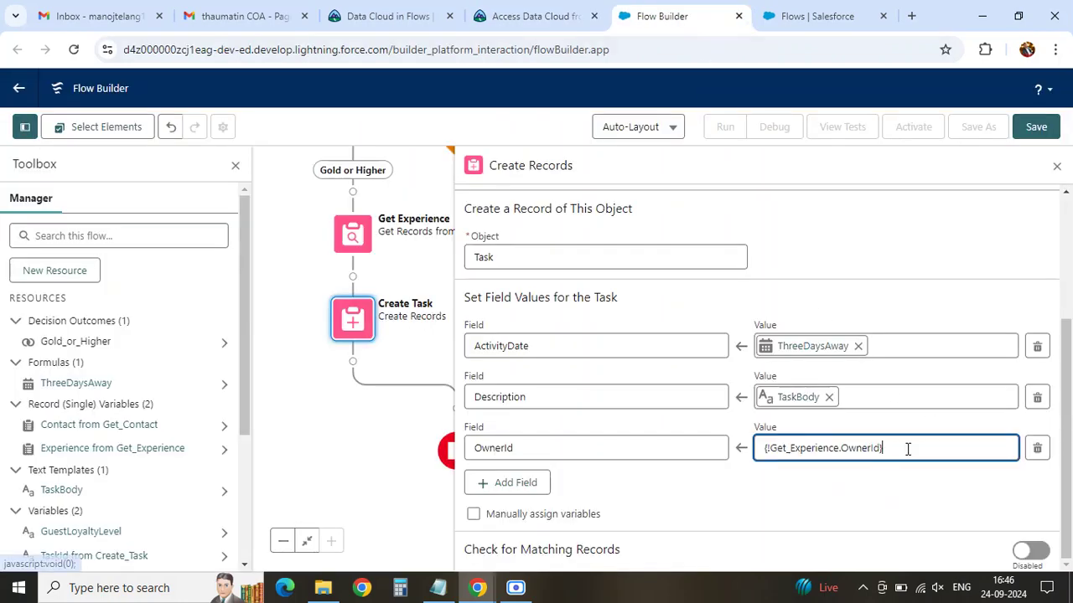
pyautogui.click(868, 496)
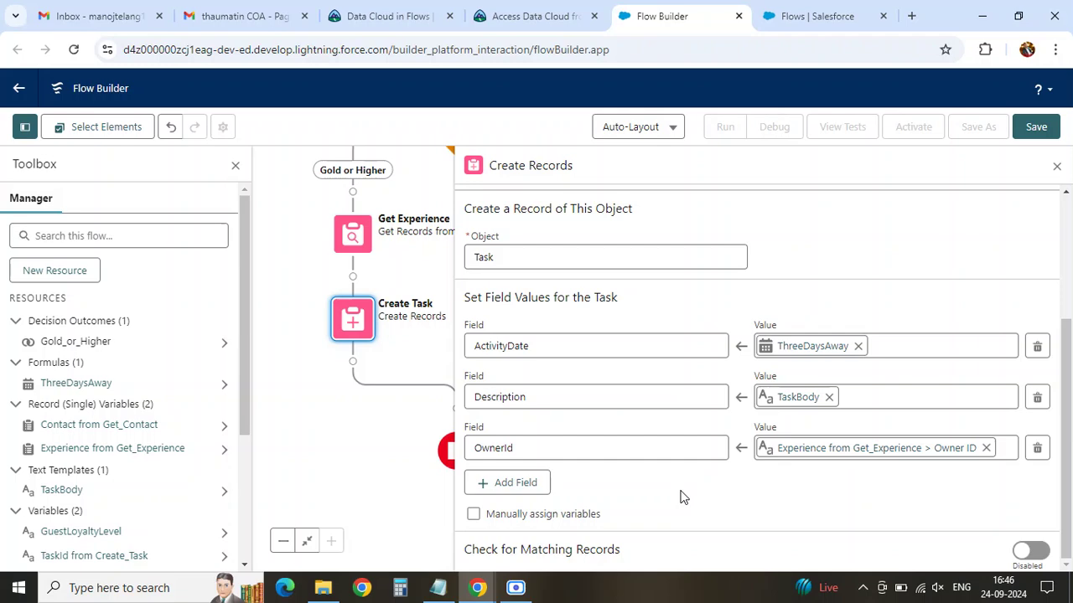
# - Add the Priority field from the challenge to Create Task's field values and set its value to High
pyautogui.click(498, 485)
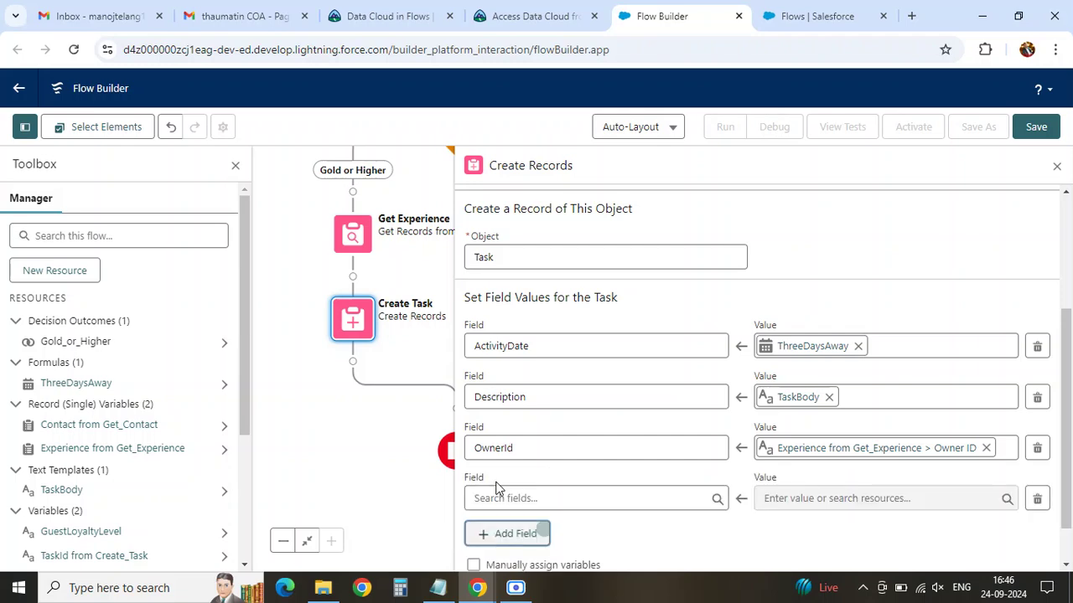
pyautogui.click(534, 18)
pyautogui.doubleClick(144, 357)
pyautogui.hotkey('ctrl', 'c')
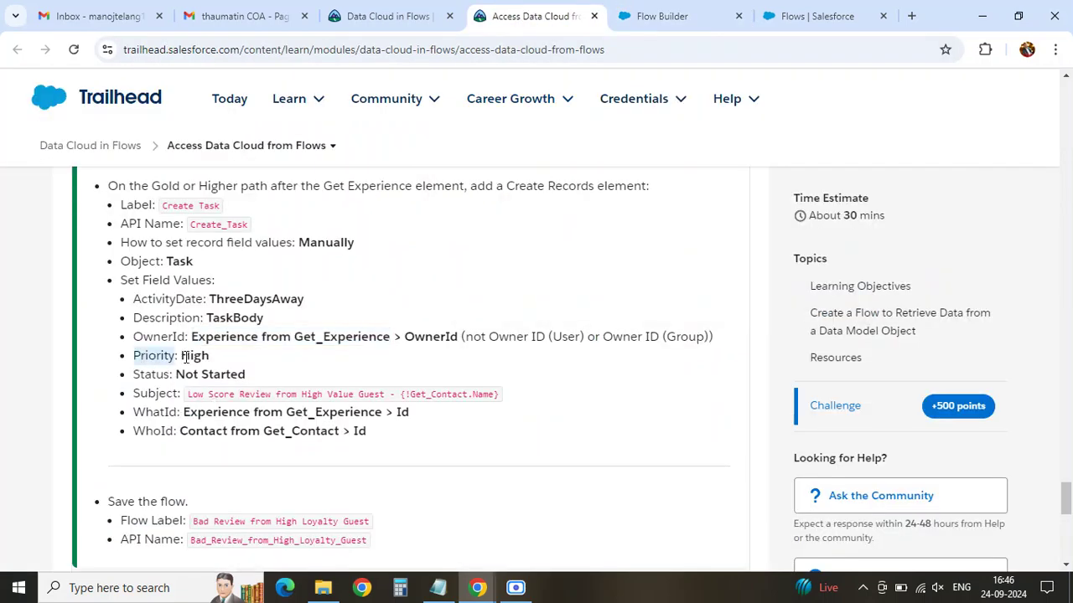
pyautogui.click(650, 24)
pyautogui.click(518, 499)
pyautogui.hotkey('ctrl', 'v')
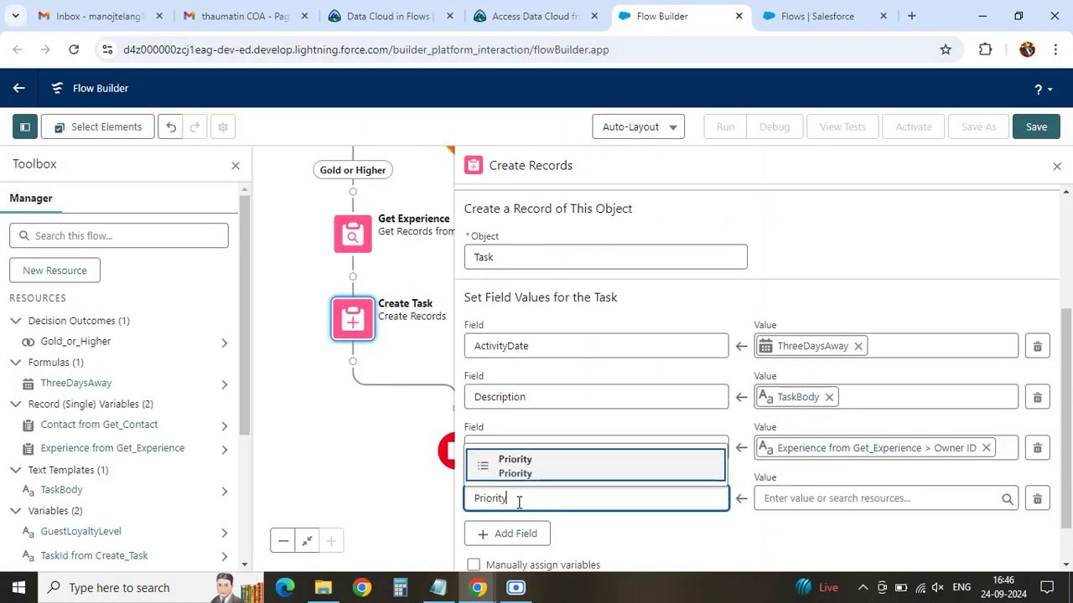
pyautogui.click(524, 474)
pyautogui.click(783, 496)
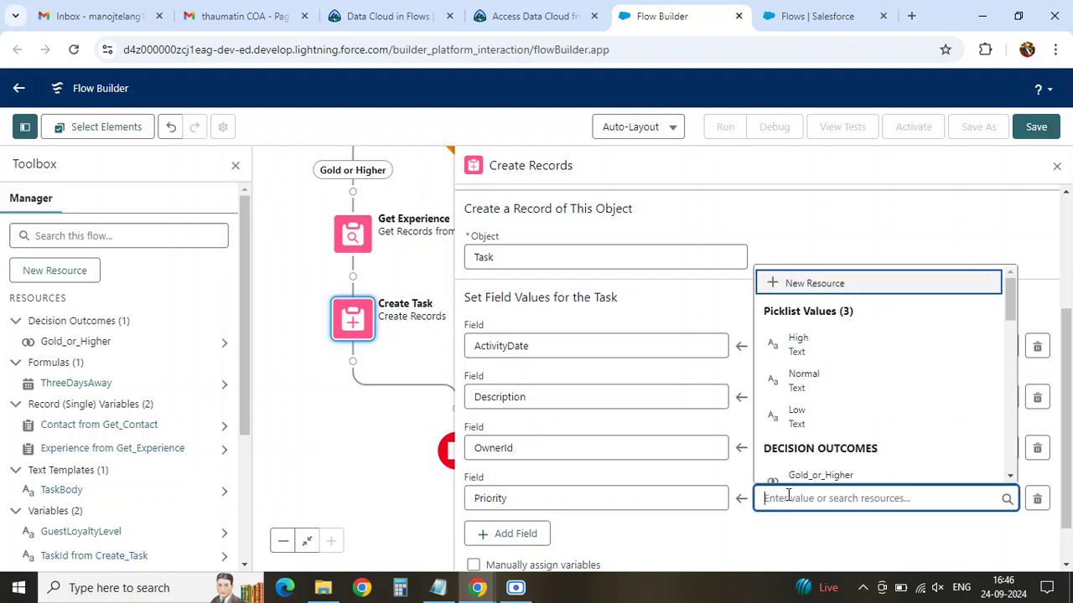
pyautogui.click(792, 344)
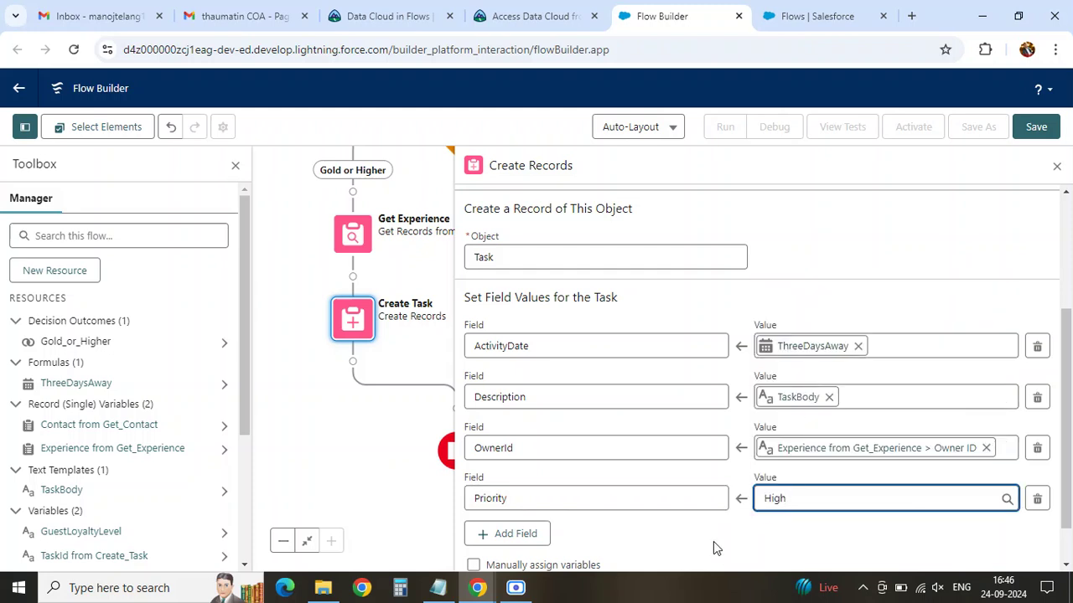
# - Add the Status field from the challenge to Create Task's field values and set its value to Not Started
pyautogui.scroll(-1, 587, 495)
pyautogui.click(497, 482)
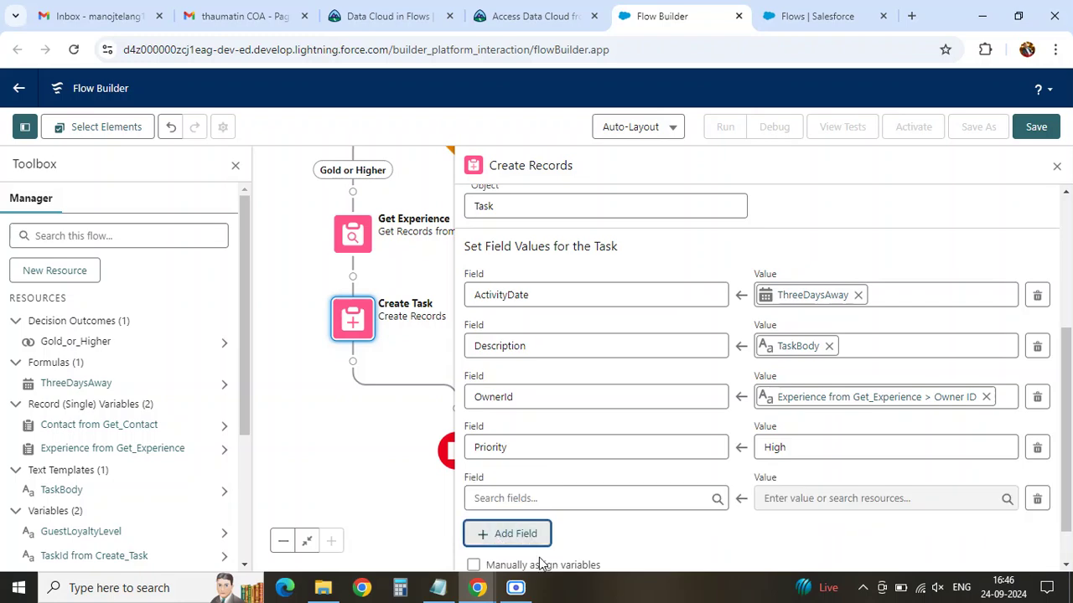
pyautogui.click(536, 16)
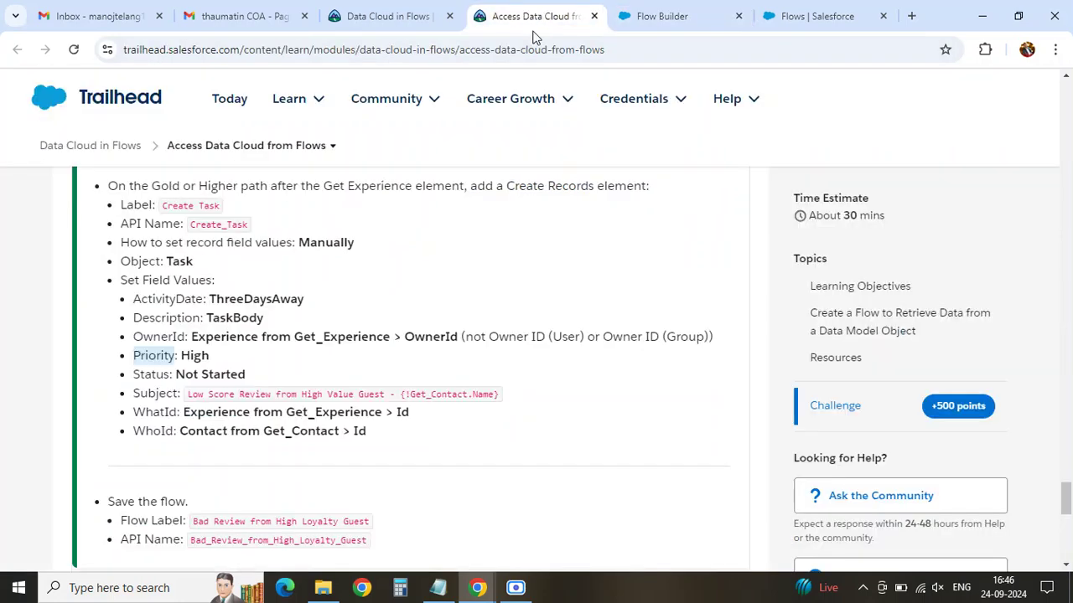
pyautogui.doubleClick(156, 375)
pyautogui.hotkey('ctrl', 'c')
pyautogui.click(650, 17)
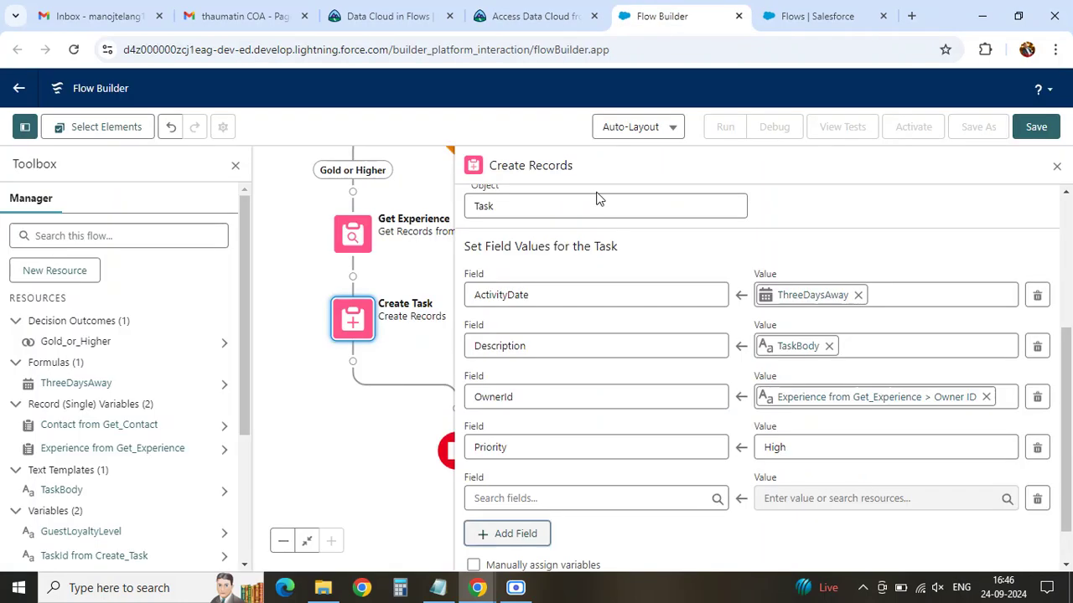
pyautogui.click(589, 498)
pyautogui.hotkey('ctrl', 'v')
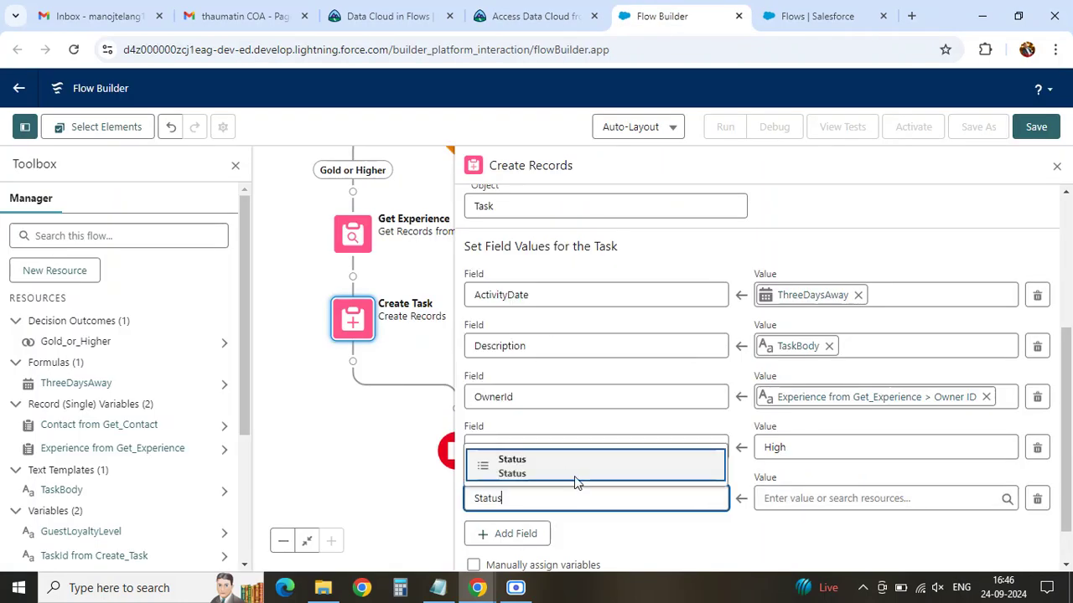
pyautogui.click(520, 470)
pyautogui.click(803, 498)
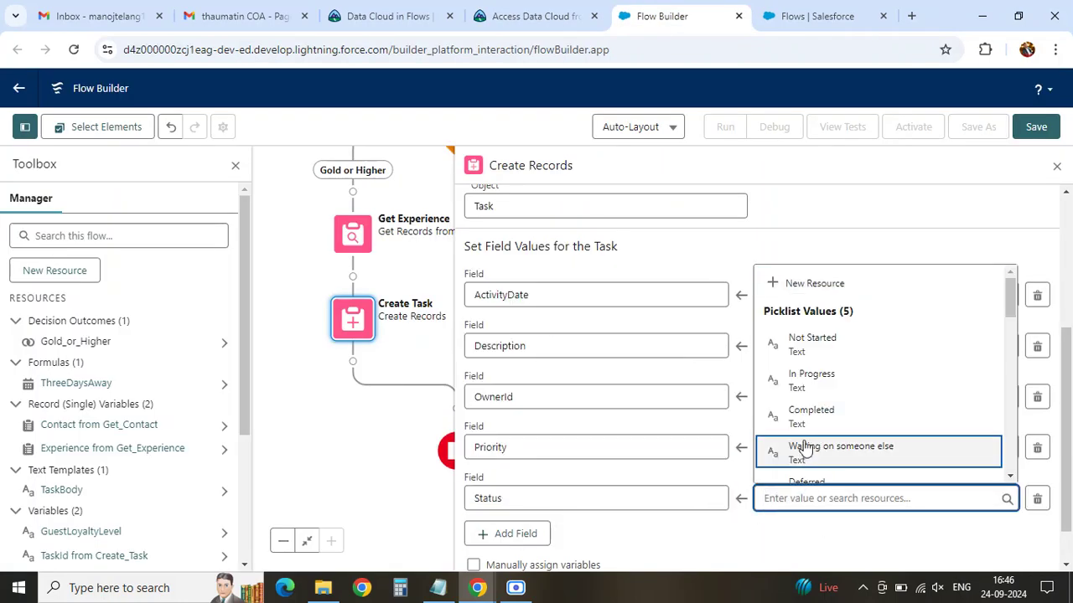
pyautogui.click(815, 348)
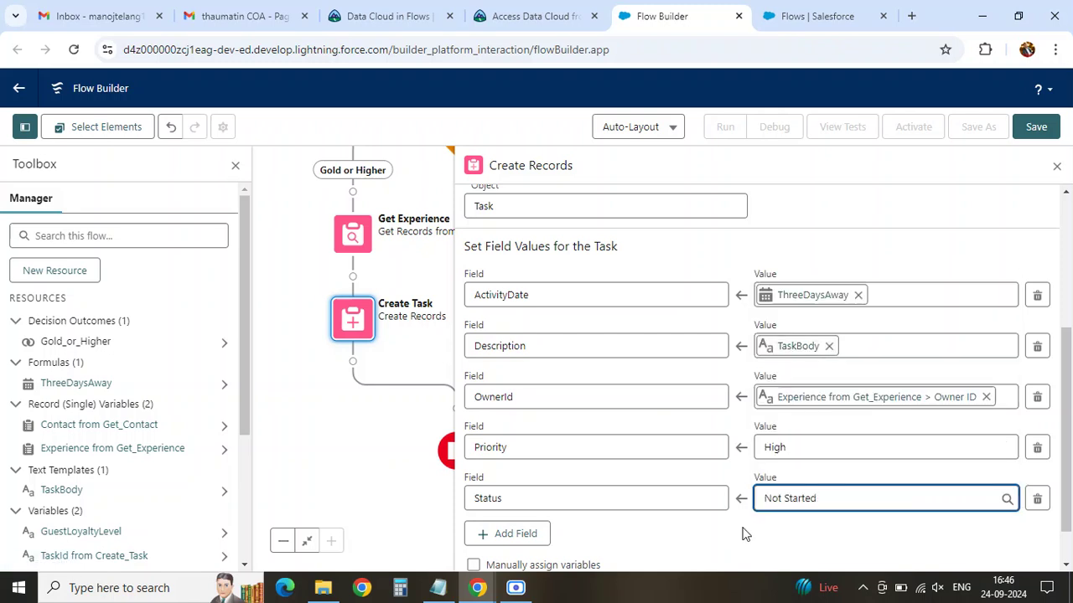
# - Copy the field name Subject from the challenge and add it as the sixth field in Create Task's field values
pyautogui.scroll(-1, 660, 327)
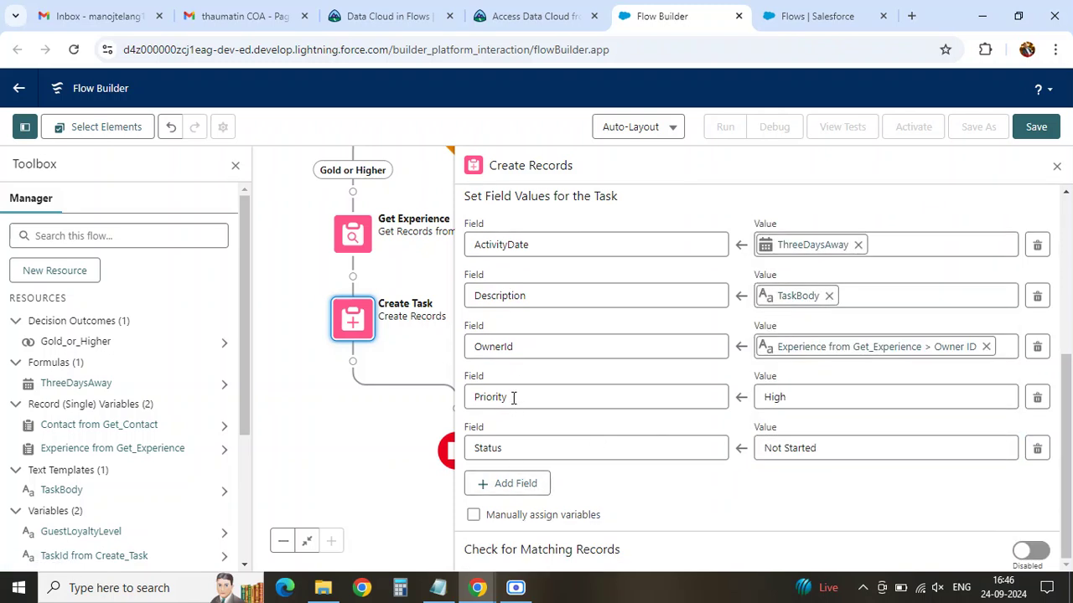
pyautogui.click(530, 17)
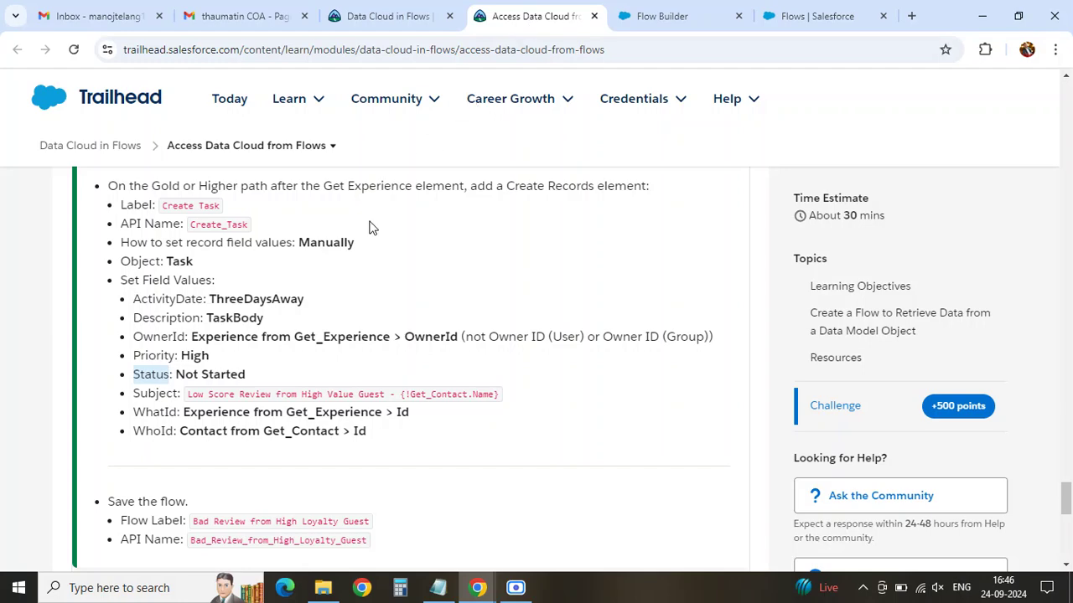
pyautogui.doubleClick(158, 393)
pyautogui.hotkey('ctrl', 'c')
pyautogui.click(650, 15)
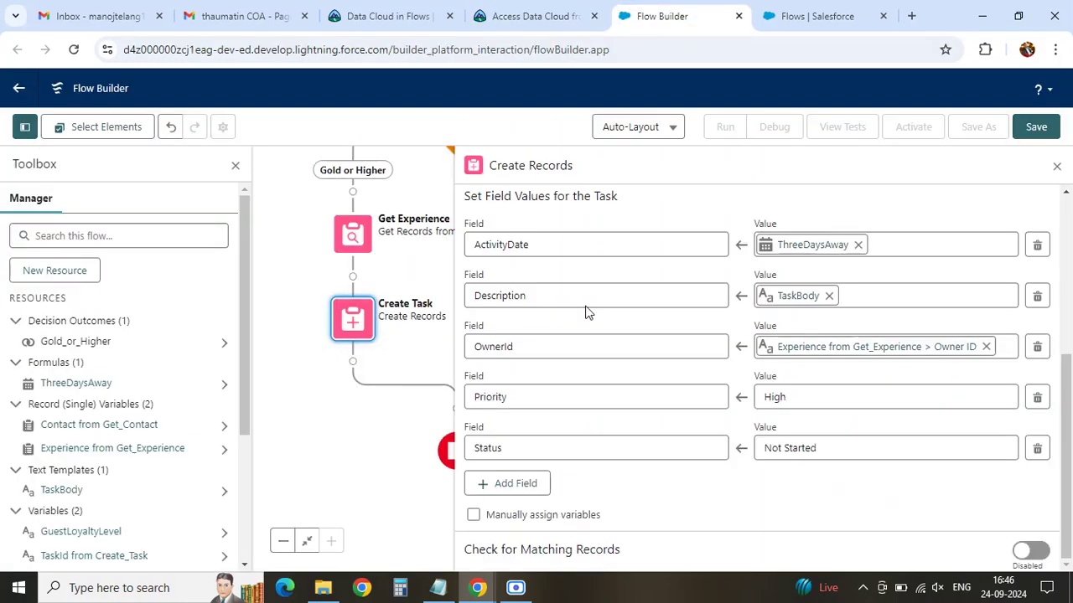
pyautogui.click(500, 484)
pyautogui.click(545, 495)
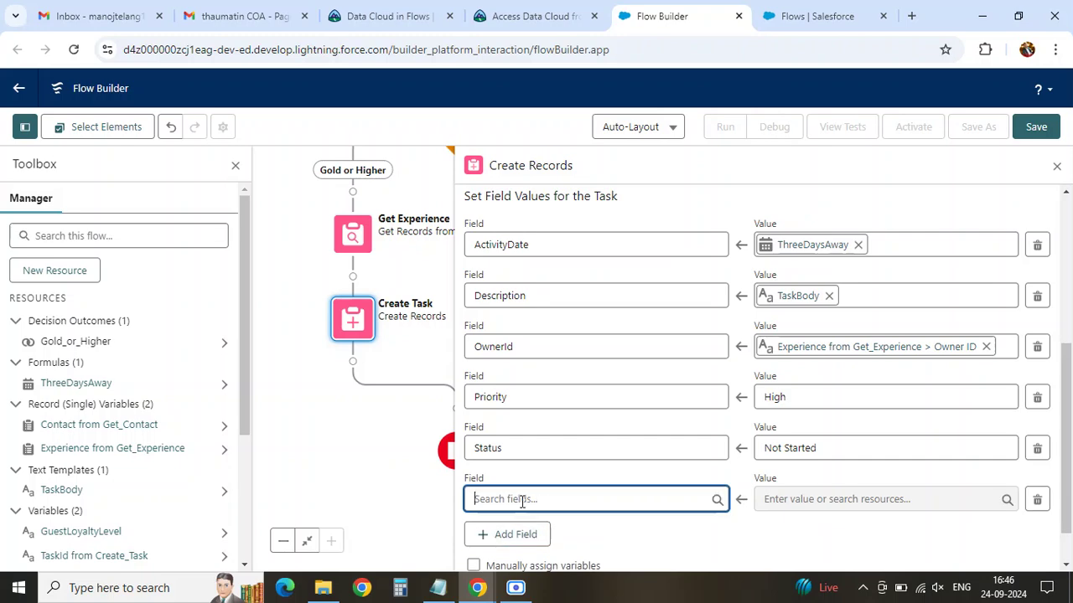
pyautogui.hotkey('ctrl', 'v')
pyautogui.click(511, 467)
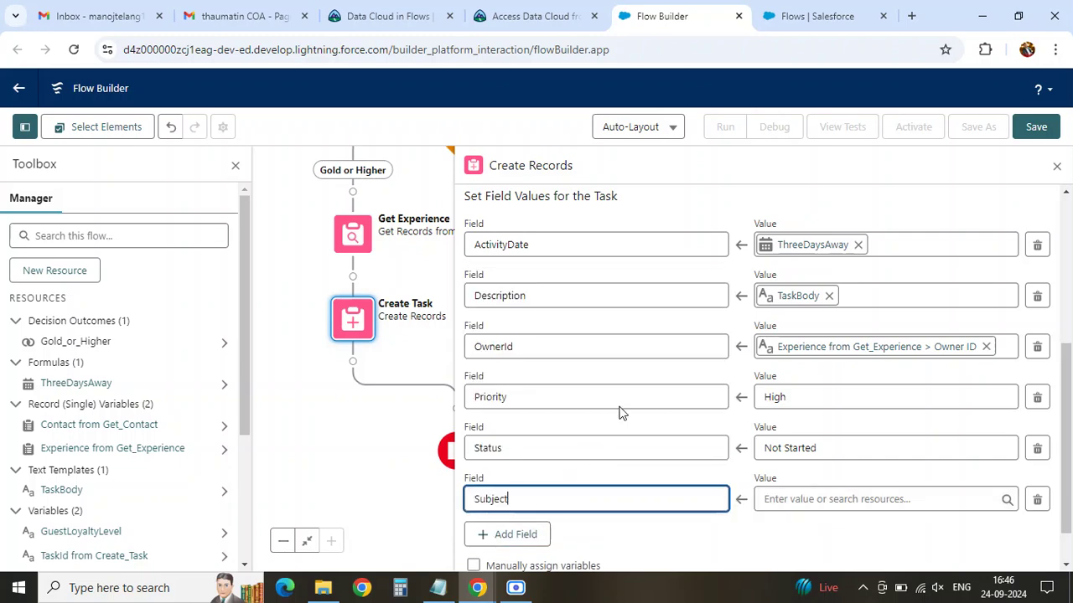
# - Set the Subject value to the challenge's text "Low Score Review from High Value Guest - {!Get_Contact.Name}"
pyautogui.click(534, 16)
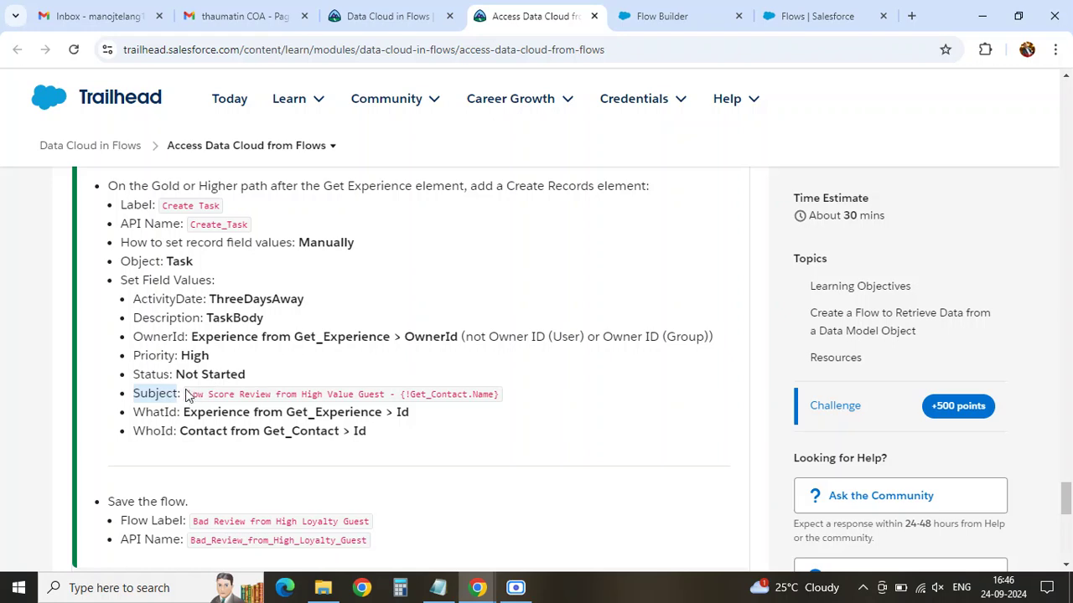
pyautogui.moveTo(187, 400); pyautogui.dragTo(495, 396)
pyautogui.hotkey('ctrl', 'c')
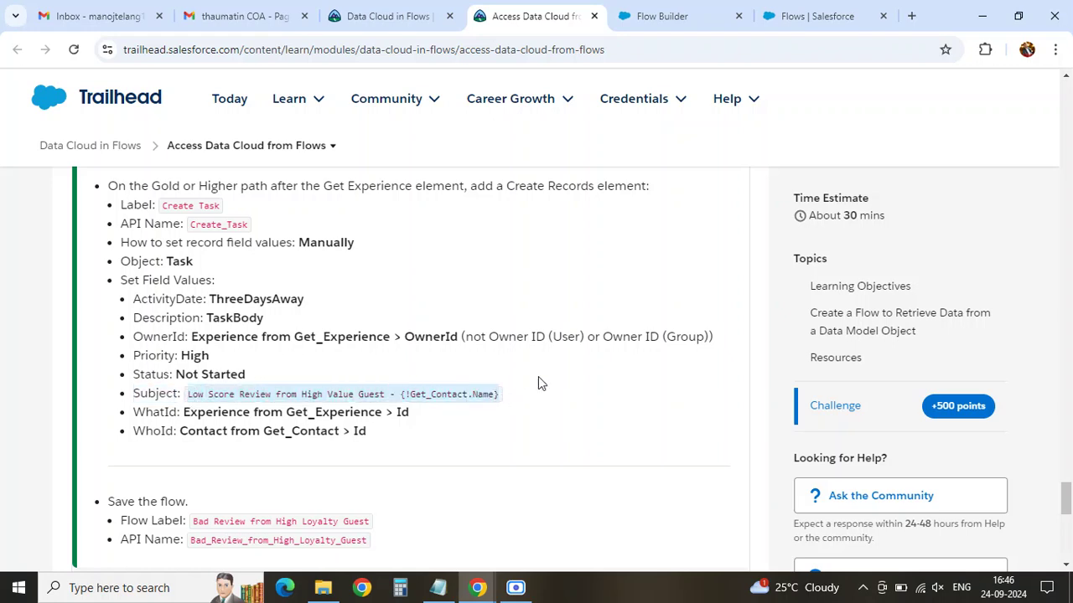
pyautogui.click(740, 15)
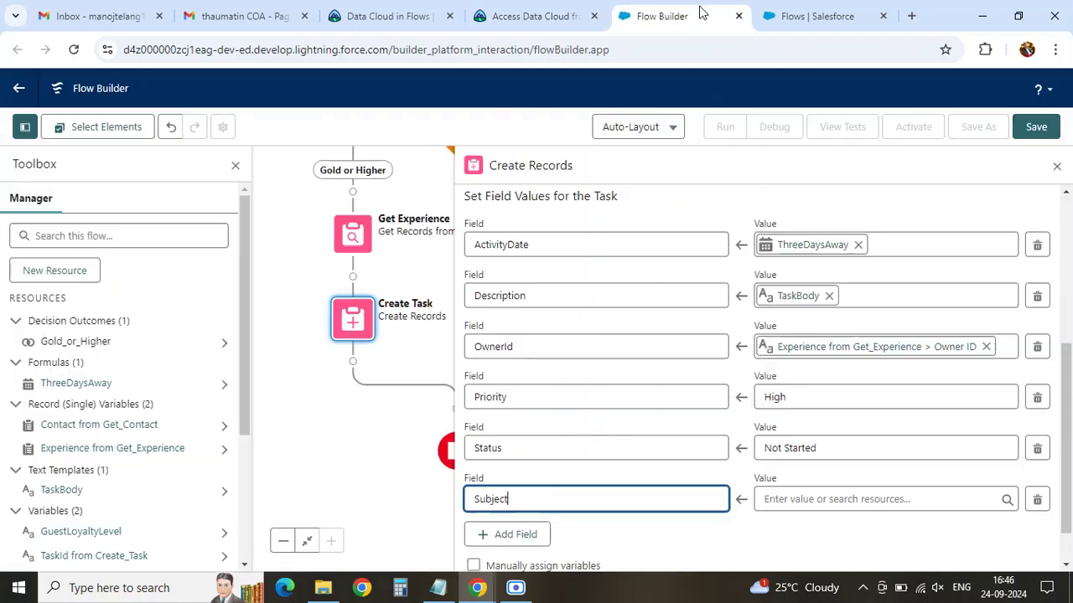
pyautogui.click(776, 501)
pyautogui.hotkey('ctrl', 'v')
pyautogui.click(779, 531)
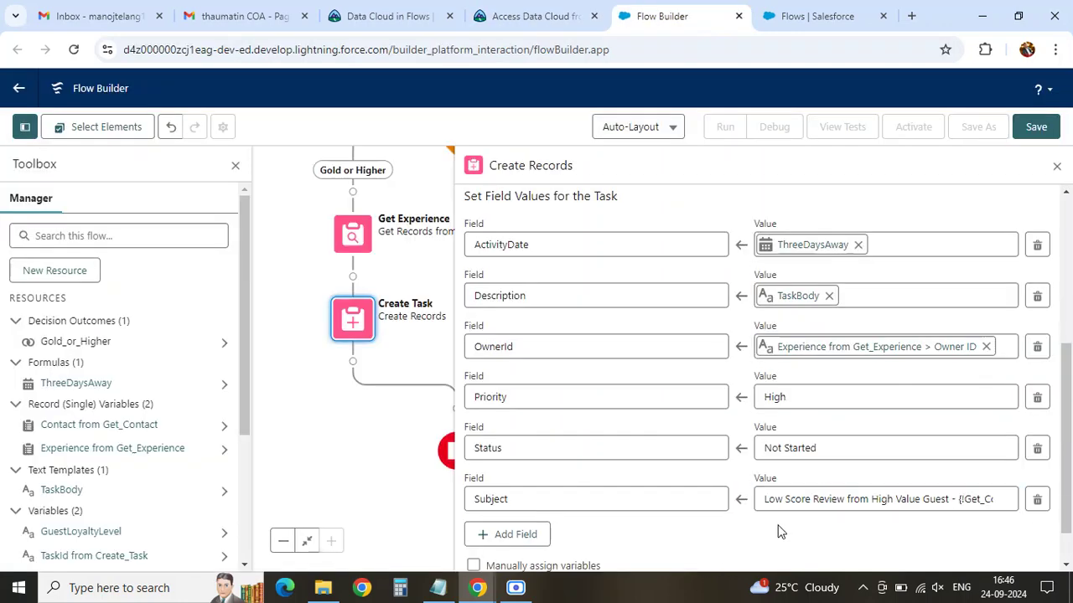
# - Copy the field name WhatId from the challenge and add it as the seventh field in Create Task's field values
pyautogui.scroll(-1, 586, 528)
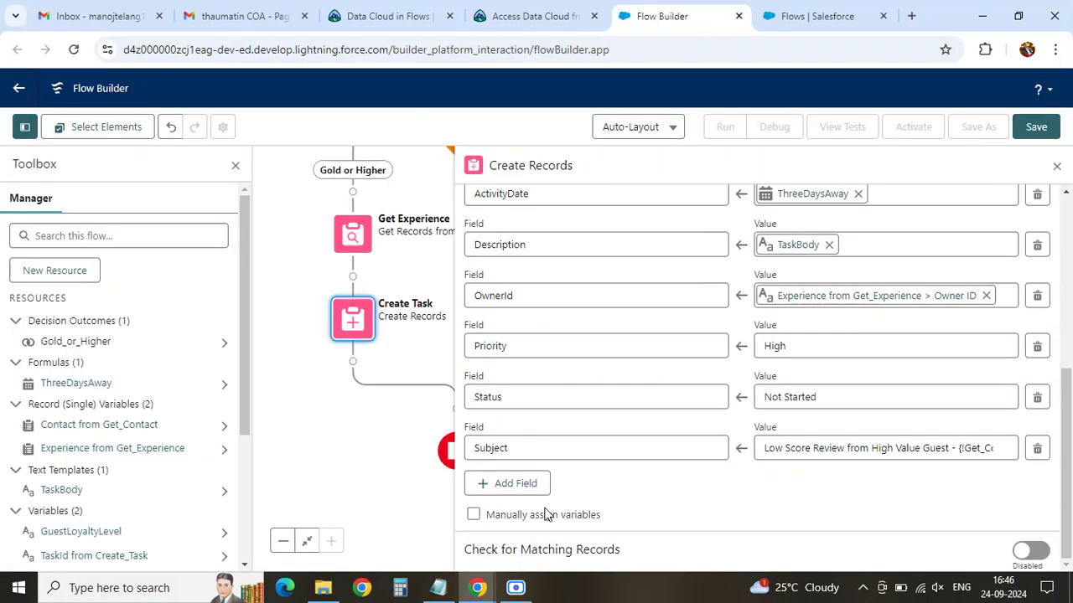
pyautogui.click(517, 17)
pyautogui.doubleClick(157, 412)
pyautogui.hotkey('ctrl', 'c')
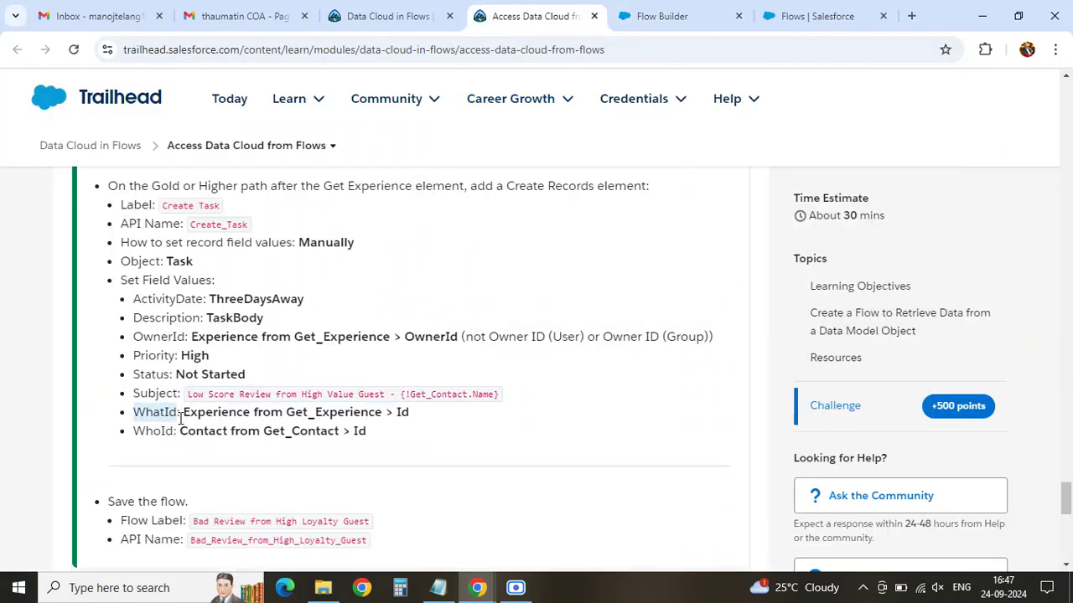
pyautogui.click(652, 16)
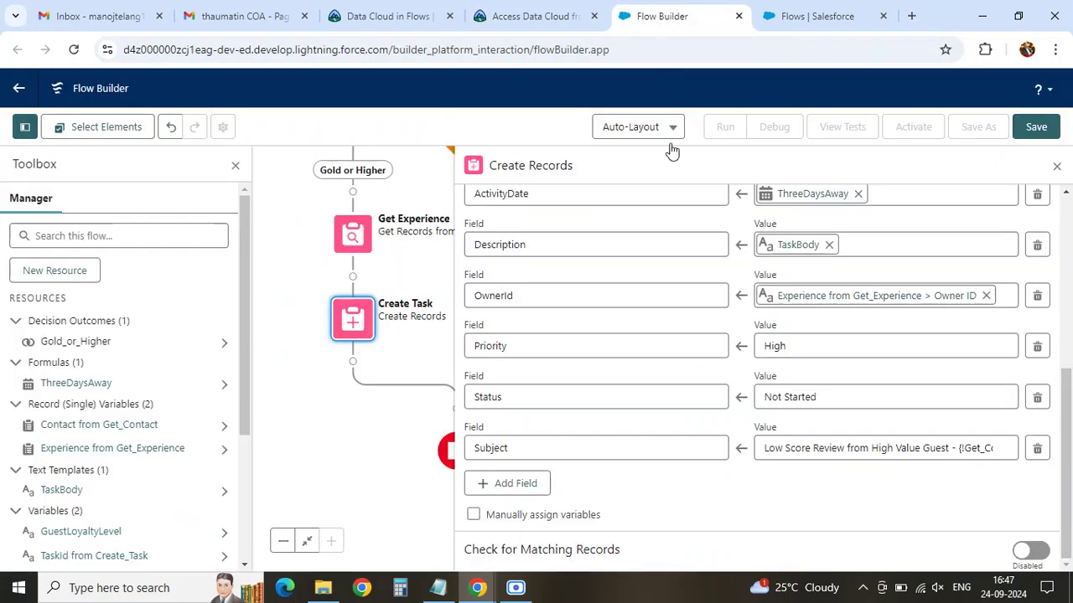
pyautogui.click(511, 484)
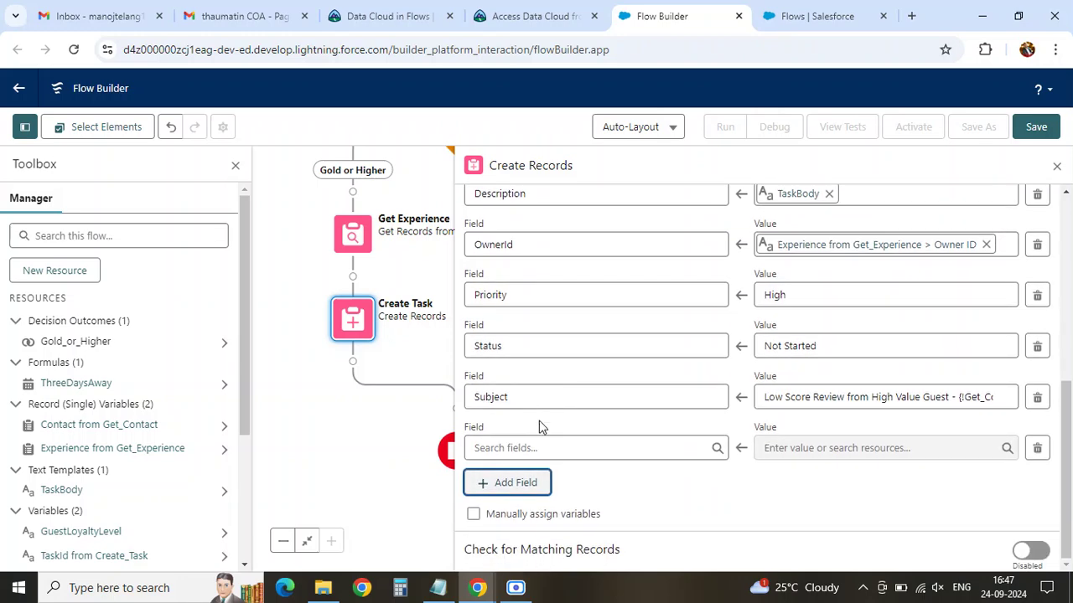
pyautogui.click(492, 450)
pyautogui.hotkey('ctrl', 'v')
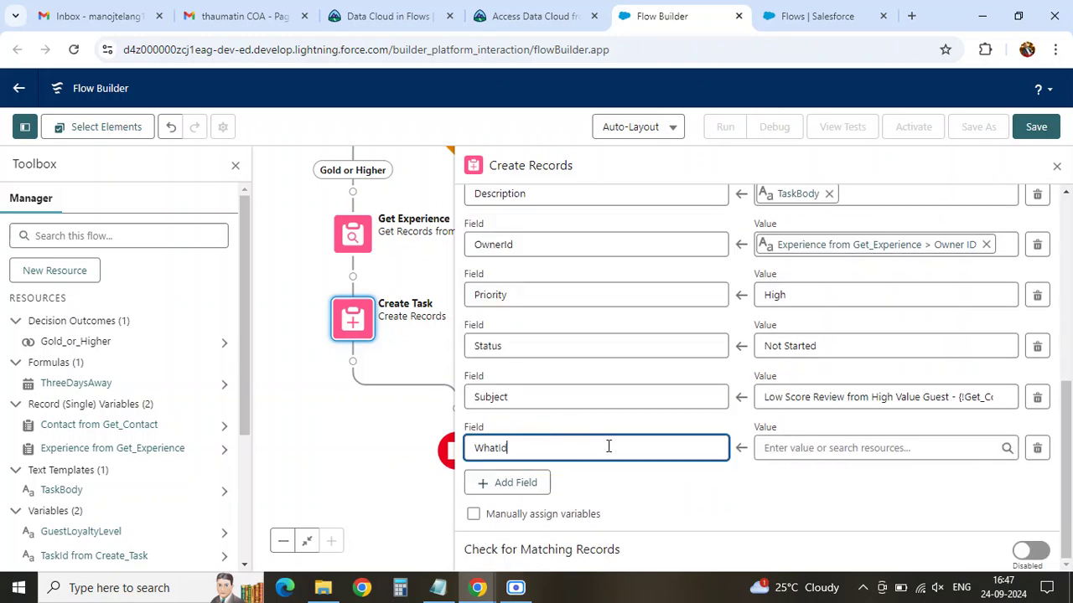
# - Copy "Experience from Get_Experience" from the challenge and set the WhatId value to that record's Id
pyautogui.click(532, 16)
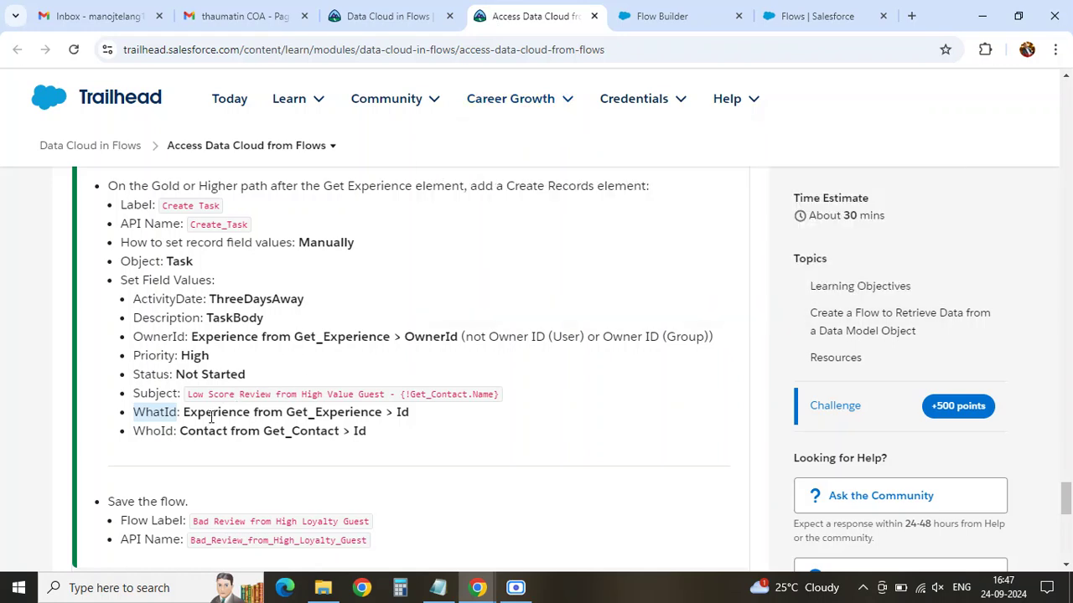
pyautogui.moveTo(184, 412); pyautogui.dragTo(386, 413)
pyautogui.hotkey('ctrl', 'c')
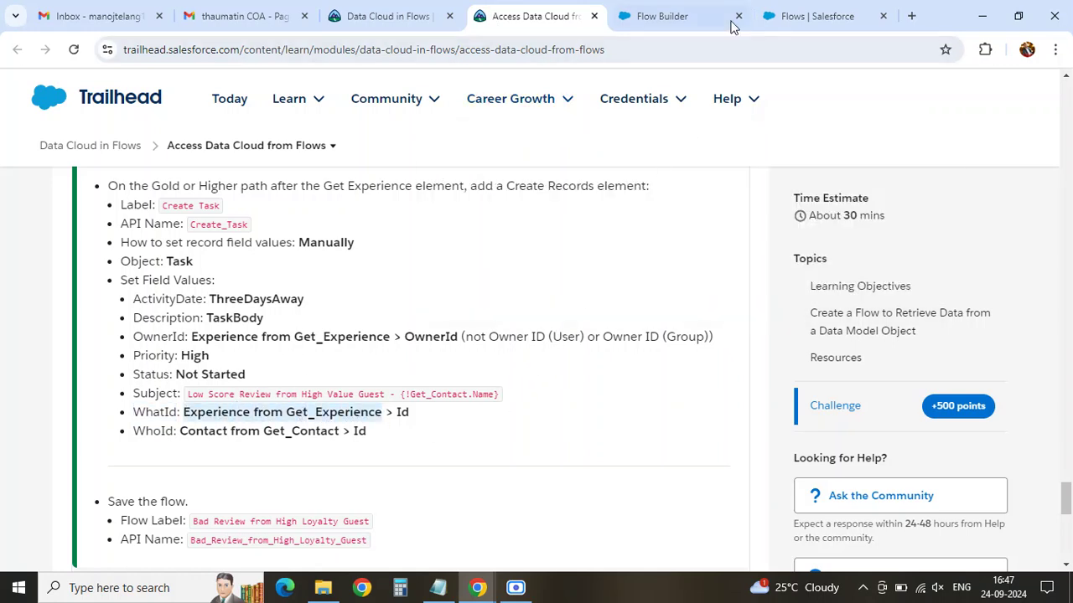
pyautogui.click(645, 16)
pyautogui.click(796, 447)
pyautogui.hotkey('ctrl', 'v')
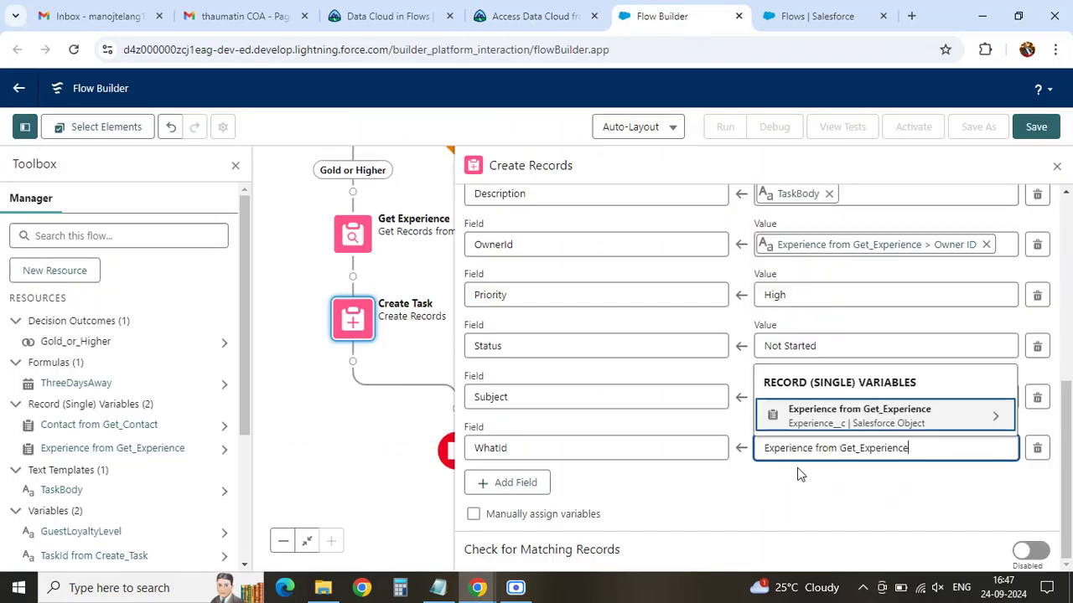
pyautogui.click(896, 428)
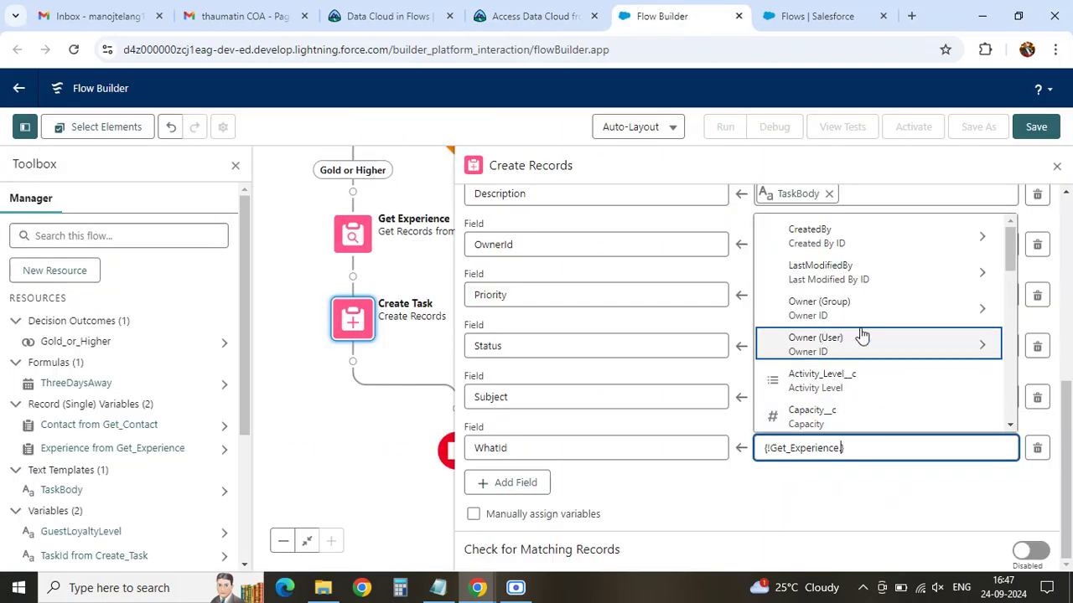
pyautogui.scroll(-4, 855, 360)
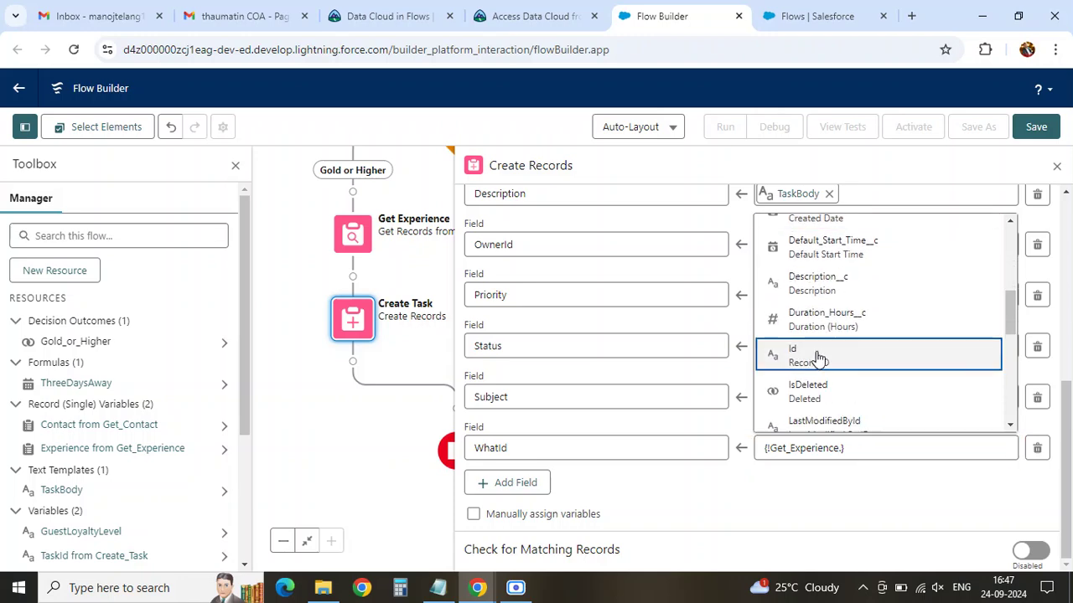
pyautogui.click(845, 358)
pyautogui.click(785, 490)
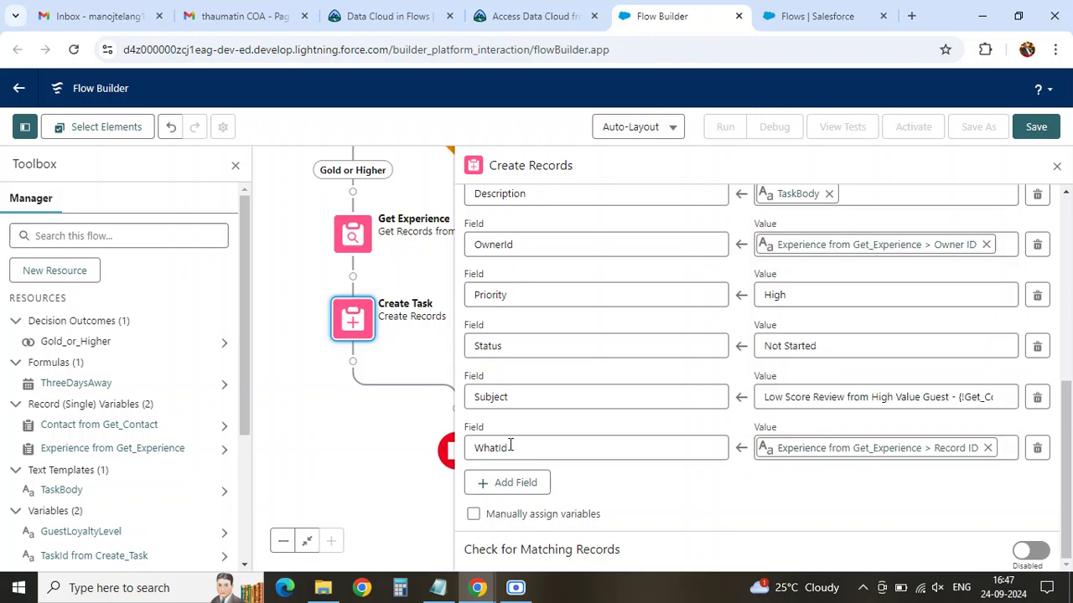
# - Copy the field name WhoId from the challenge and add it as the eighth field in Create Task's field values
pyautogui.click(514, 28)
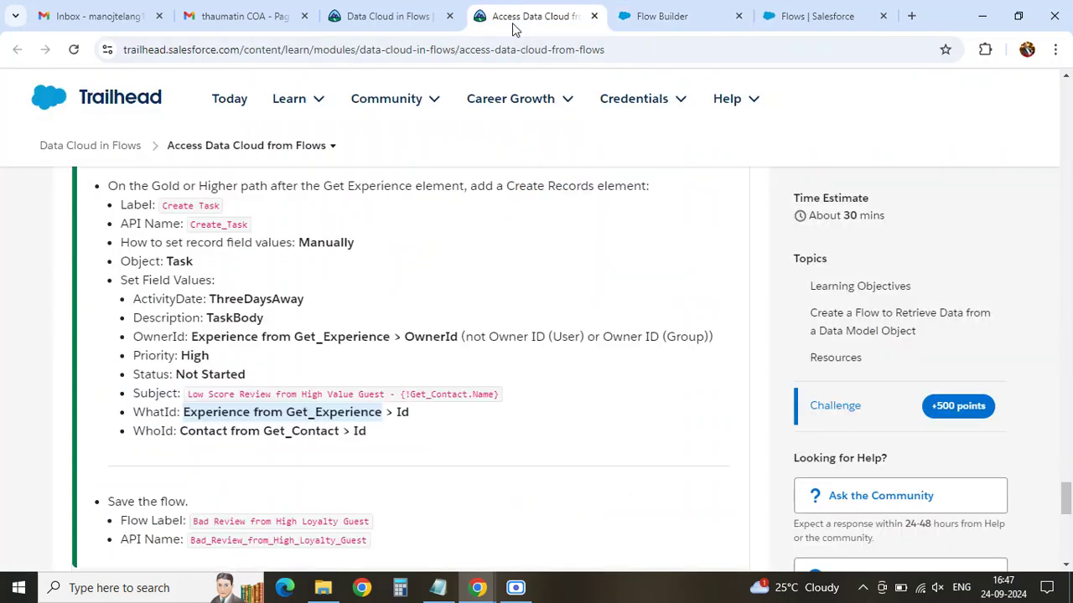
pyautogui.doubleClick(158, 433)
pyautogui.hotkey('ctrl', 'c')
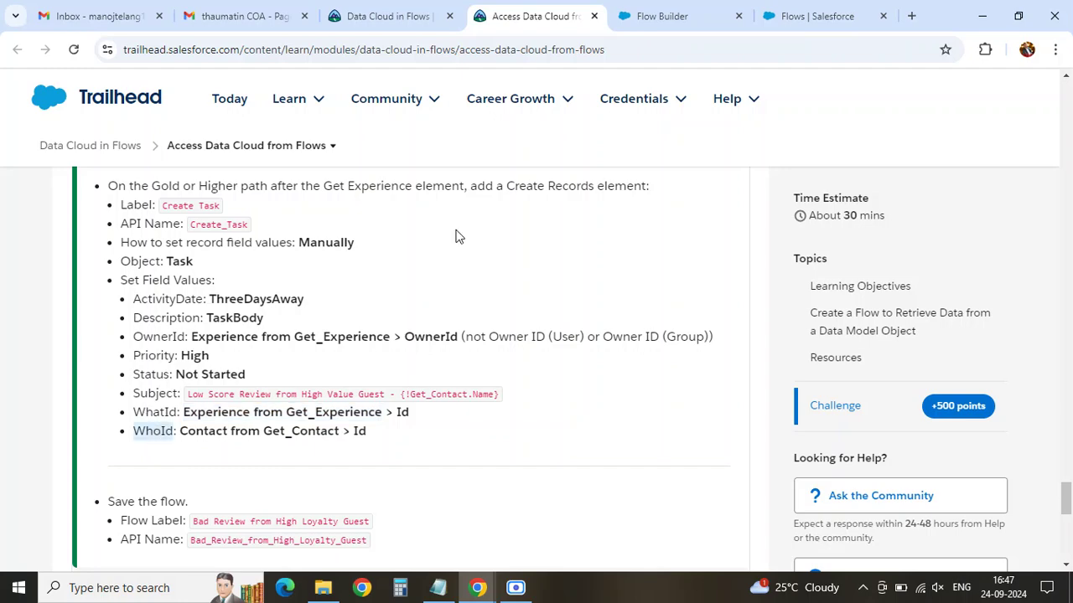
pyautogui.click(650, 16)
pyautogui.click(494, 486)
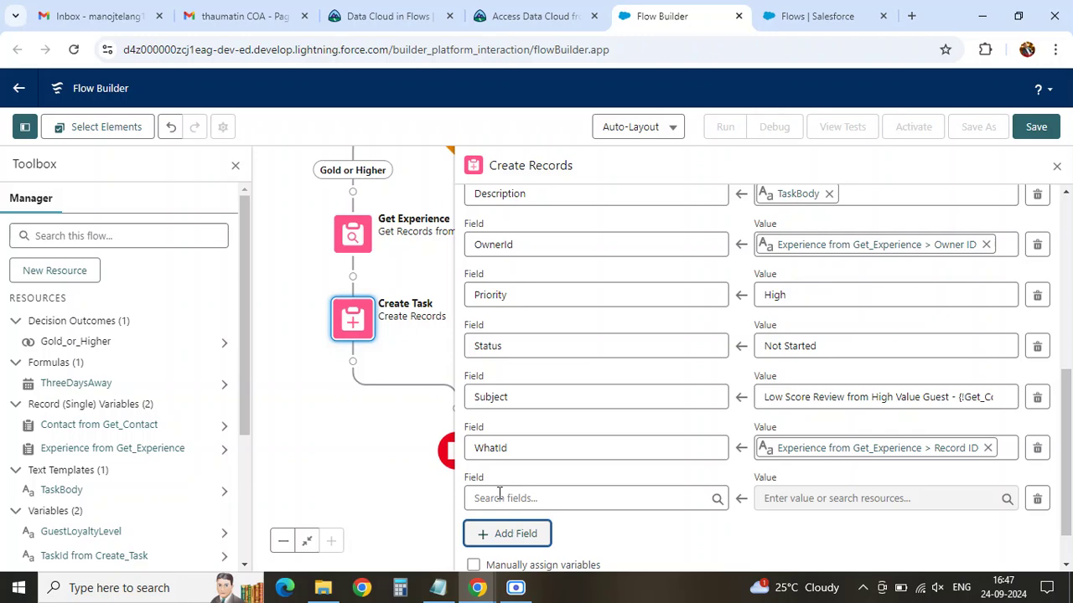
pyautogui.click(498, 493)
pyautogui.hotkey('ctrl', 'v')
pyautogui.click(509, 471)
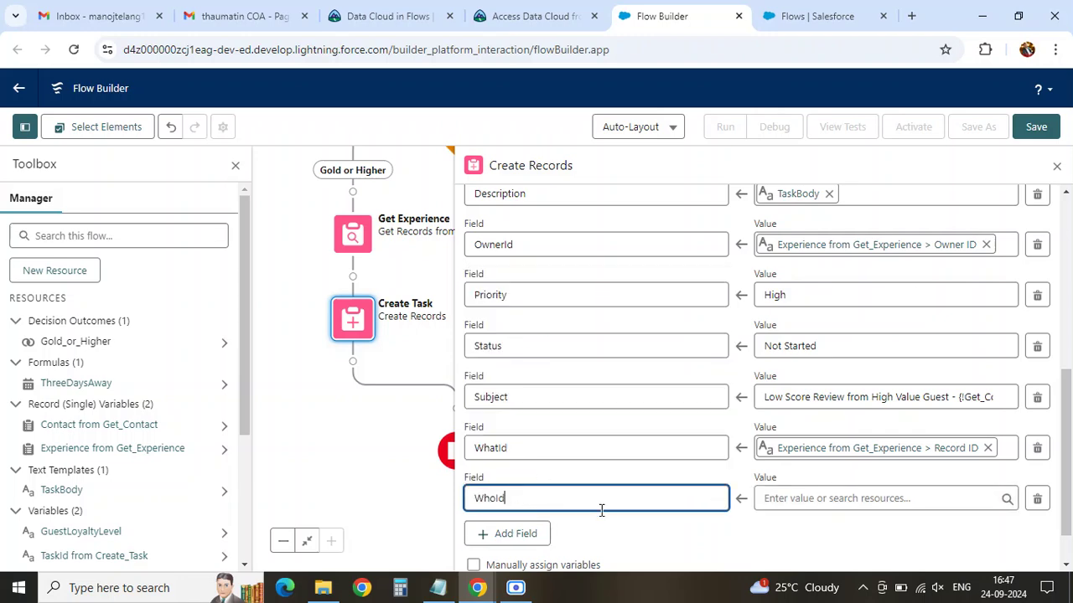
# - Copy "Contact from Get_Contact" from the challenge and set the WhoId value to that record's Id
pyautogui.click(542, 24)
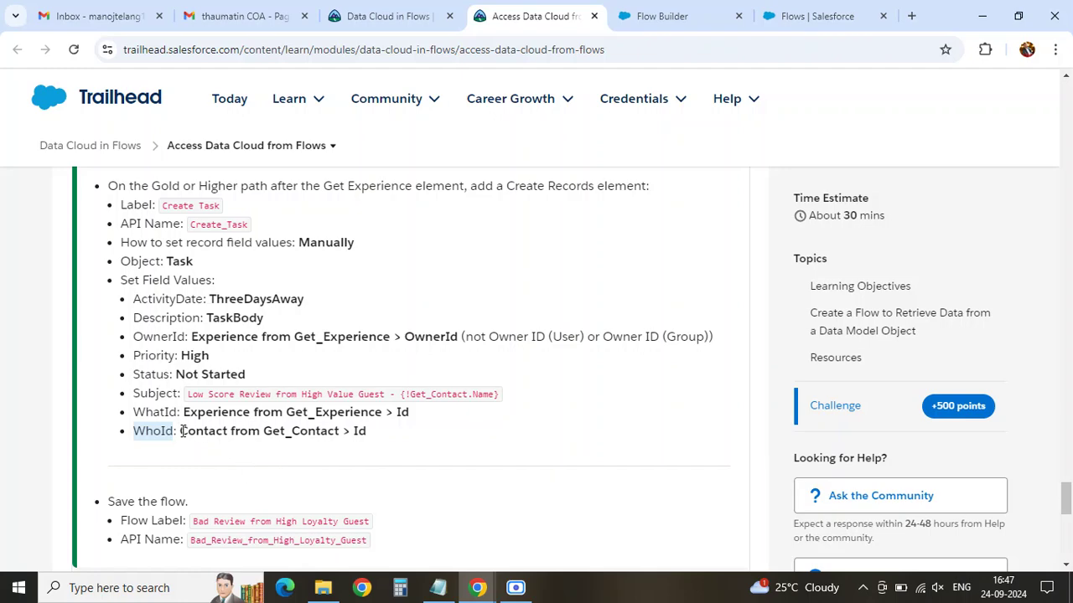
pyautogui.moveTo(181, 430); pyautogui.dragTo(339, 431)
pyautogui.hotkey('ctrl', 'c')
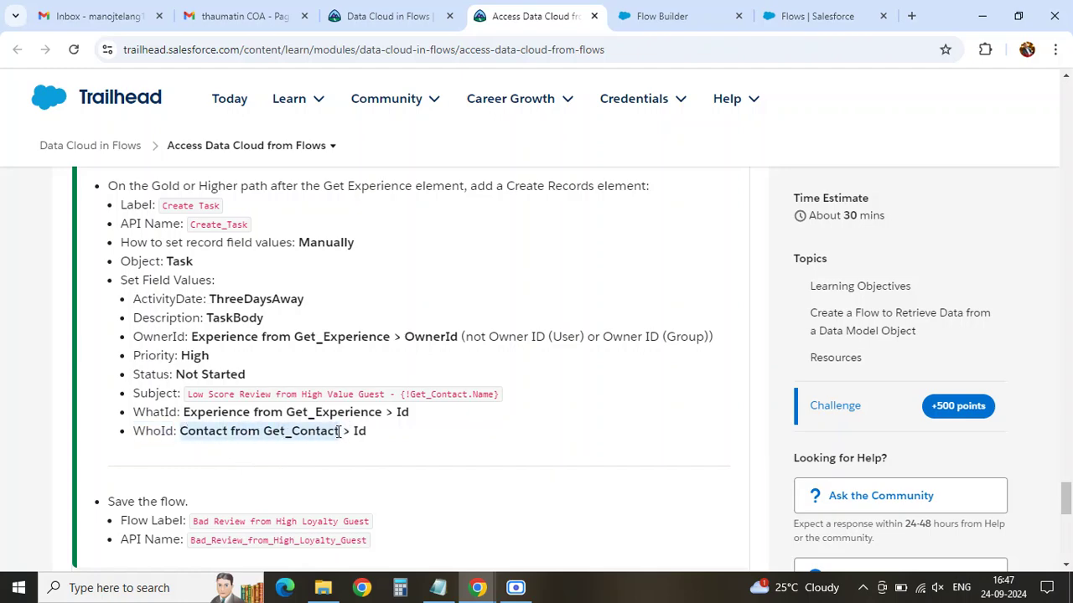
pyautogui.click(660, 15)
pyautogui.click(806, 498)
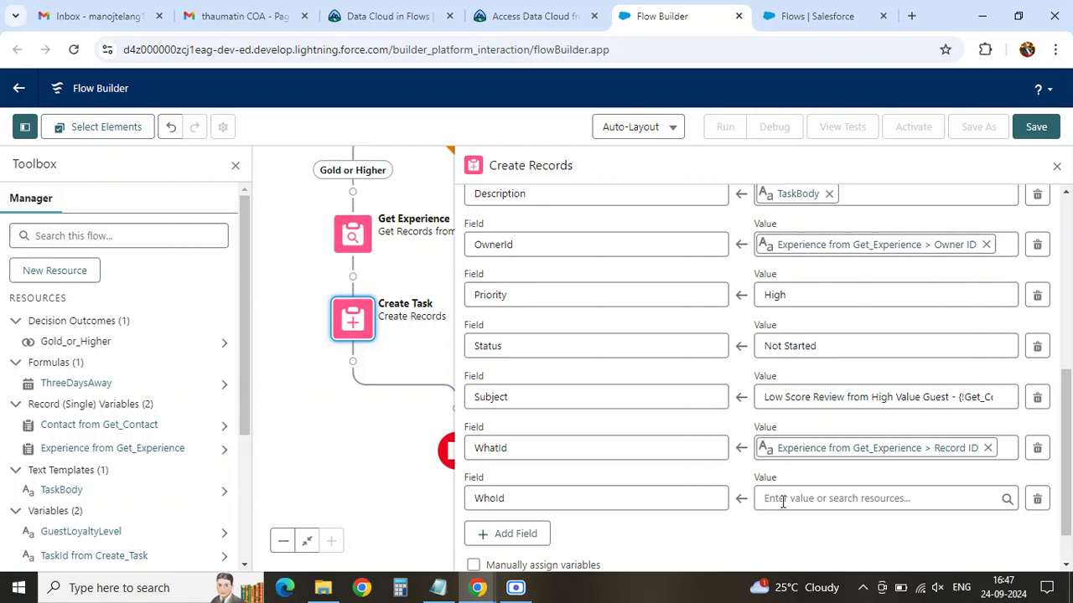
pyautogui.hotkey('ctrl', 'v')
pyautogui.click(847, 469)
pyautogui.scroll(-4, 855, 369)
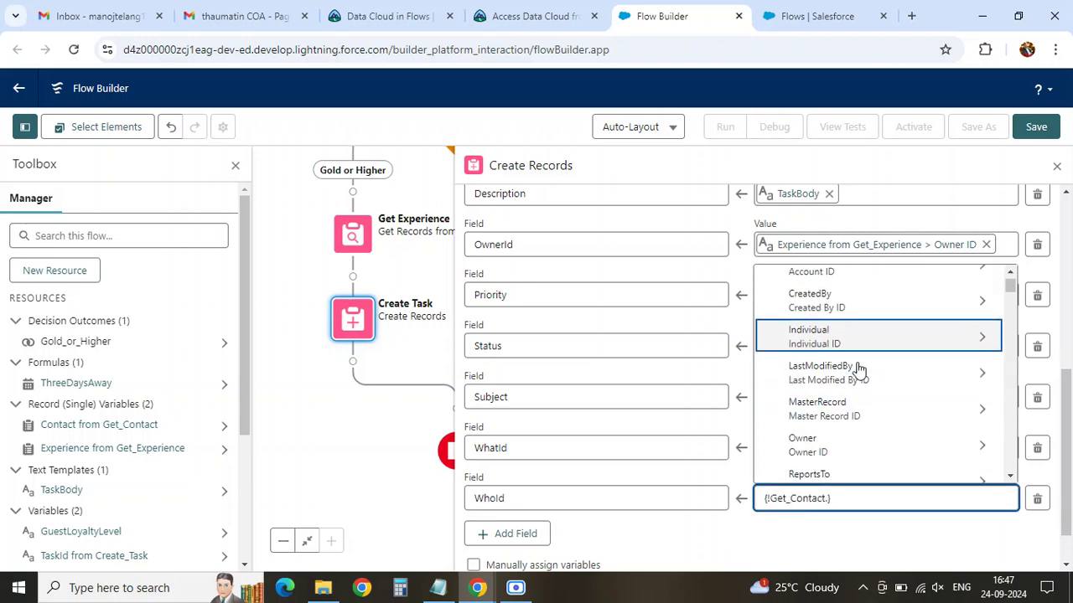
pyautogui.scroll(-5, 838, 390)
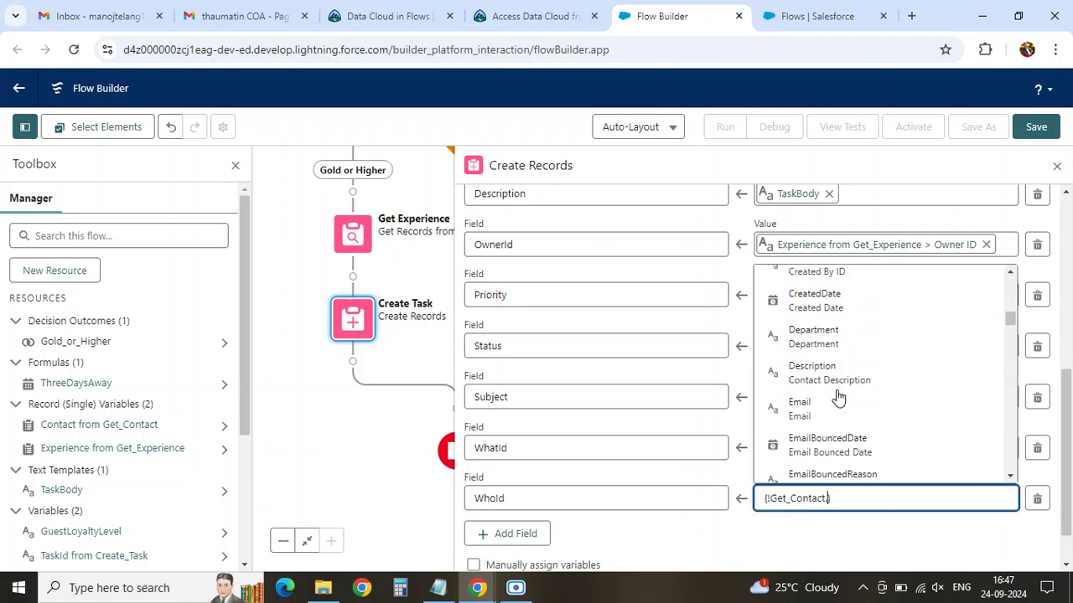
pyautogui.scroll(-5, 838, 394)
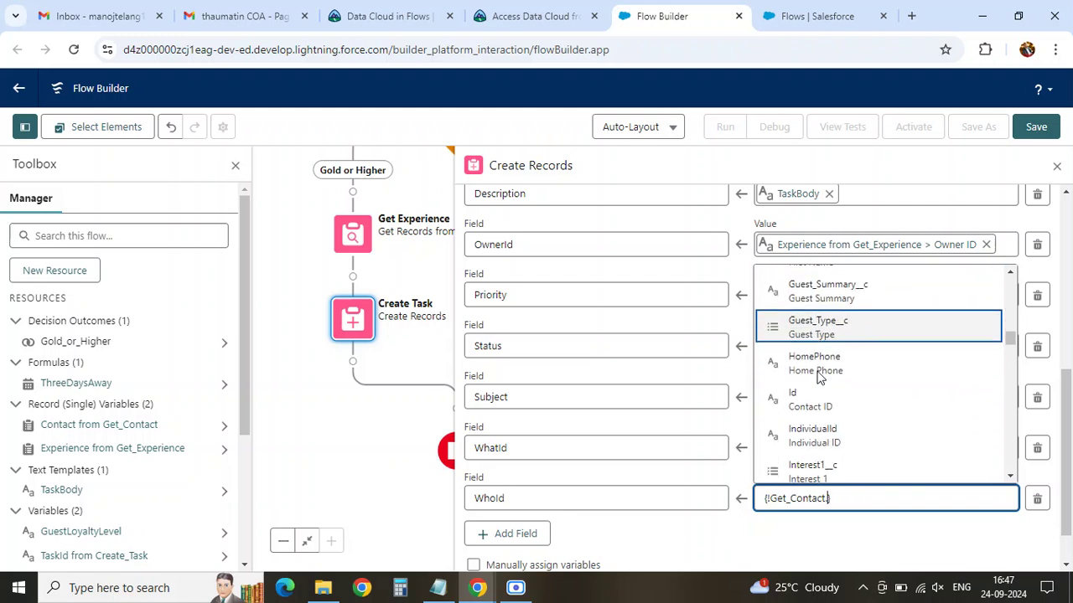
pyautogui.click(809, 356)
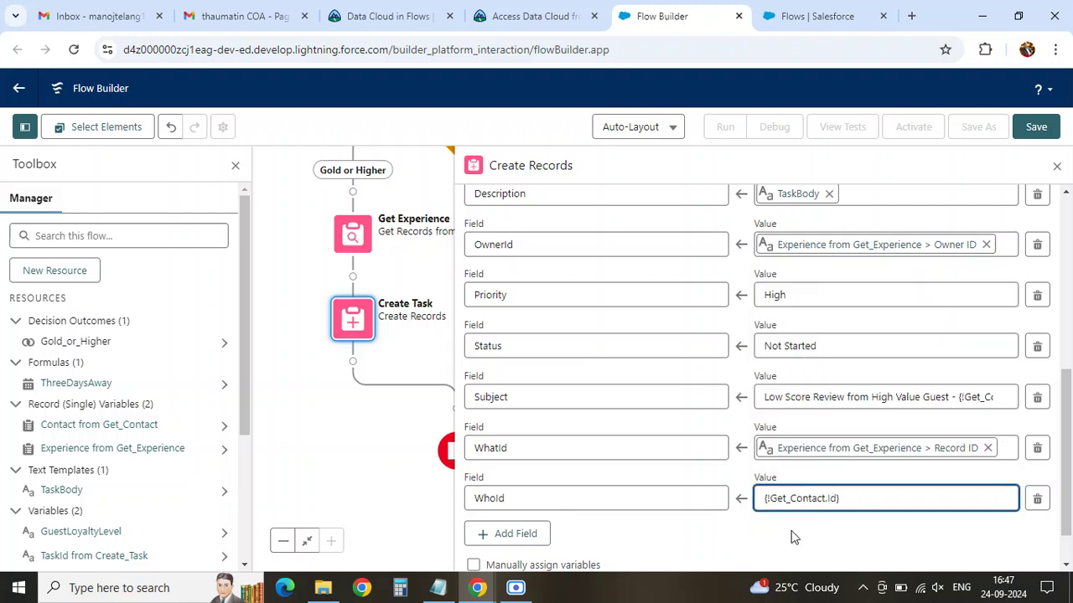
pyautogui.click(794, 537)
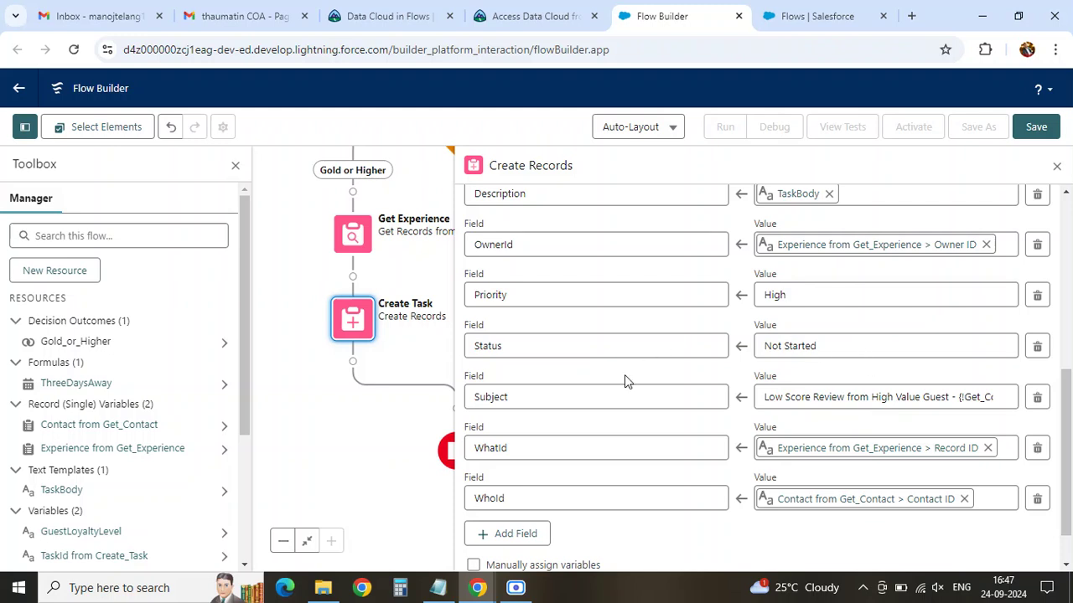
# - Check the challenge's remaining instructions, and close the Create Task properties and the Toolbox in the flow
pyautogui.scroll(-1, 662, 526)
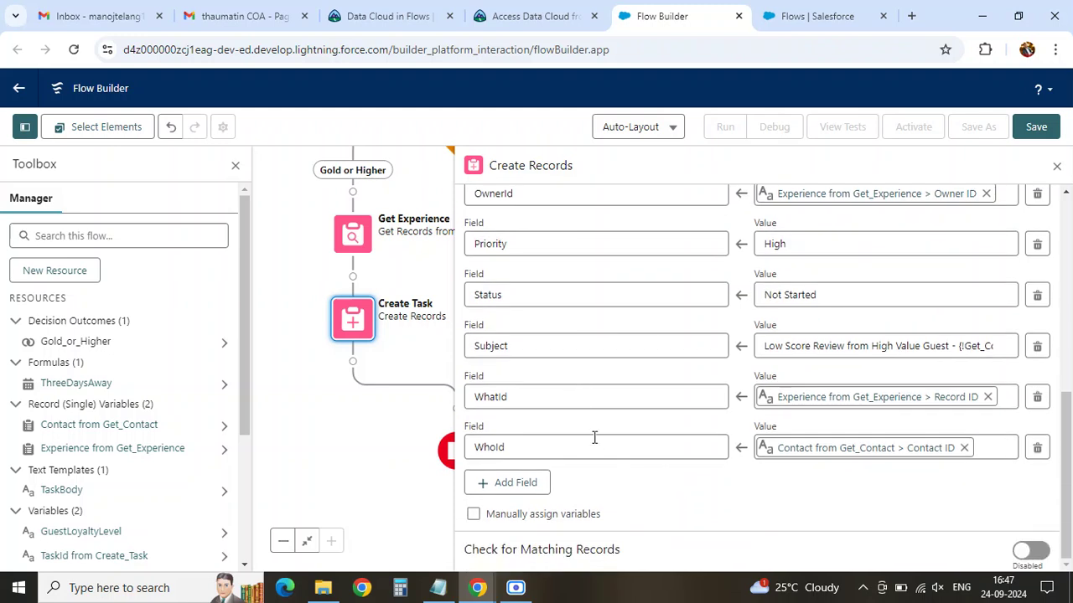
pyautogui.click(528, 16)
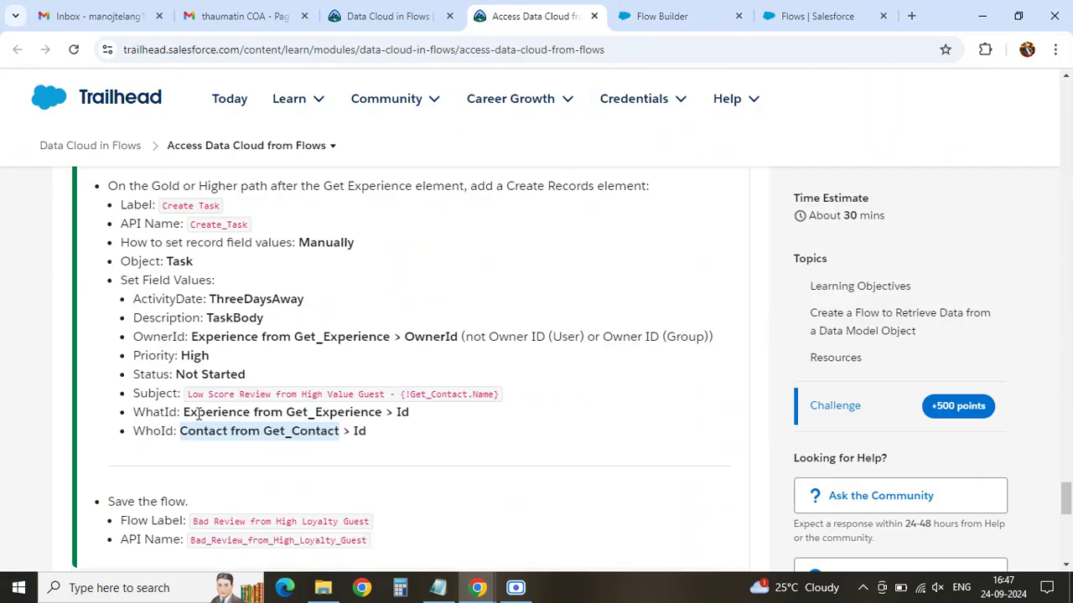
pyautogui.scroll(-3, 198, 412)
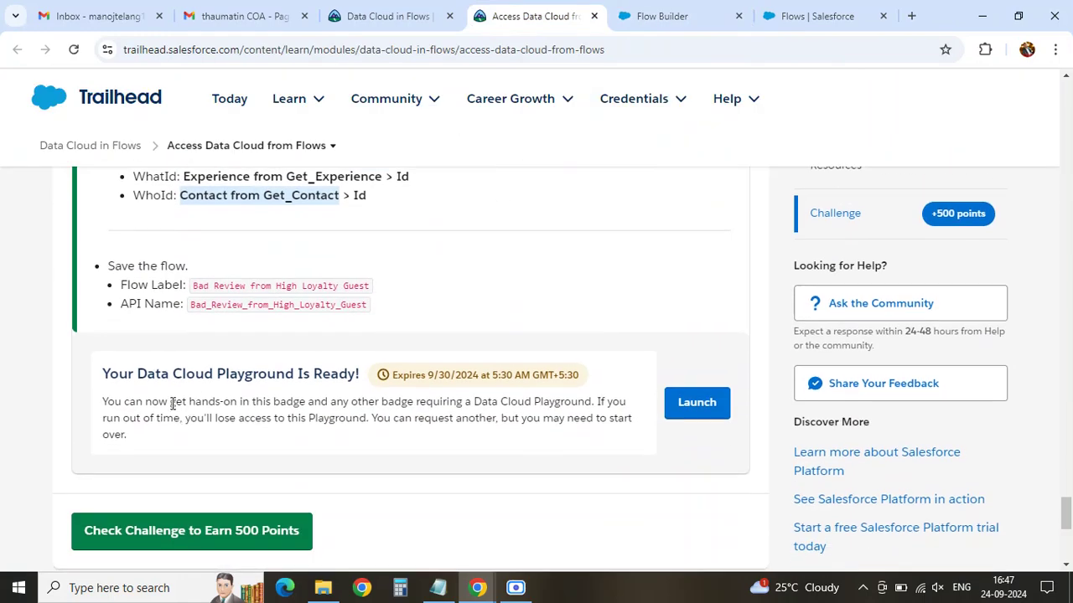
pyautogui.click(656, 19)
pyautogui.click(1057, 167)
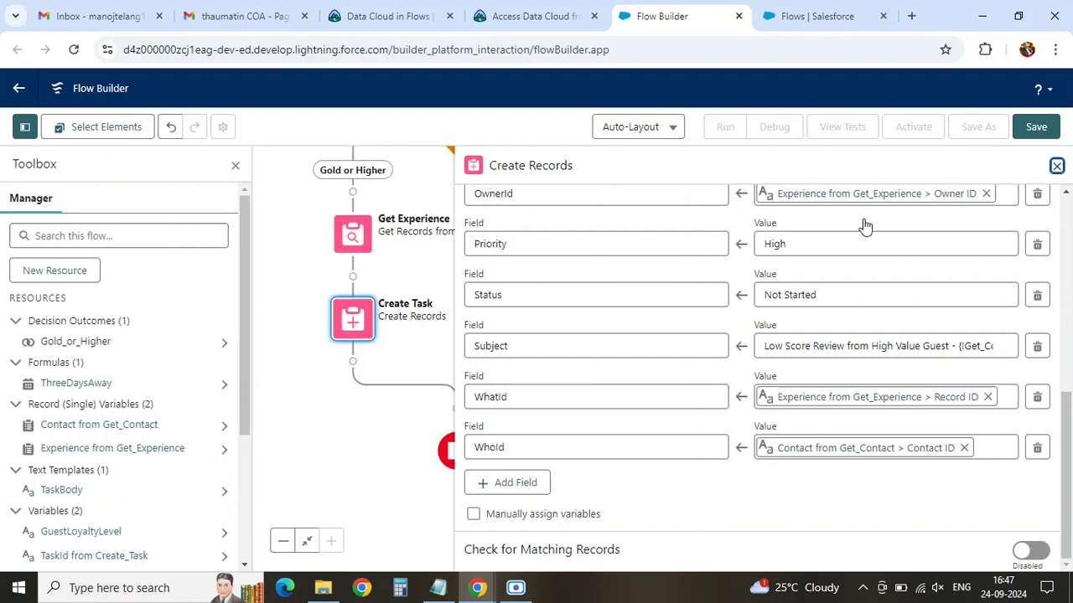
pyautogui.moveTo(656, 282); pyautogui.dragTo(813, 366)
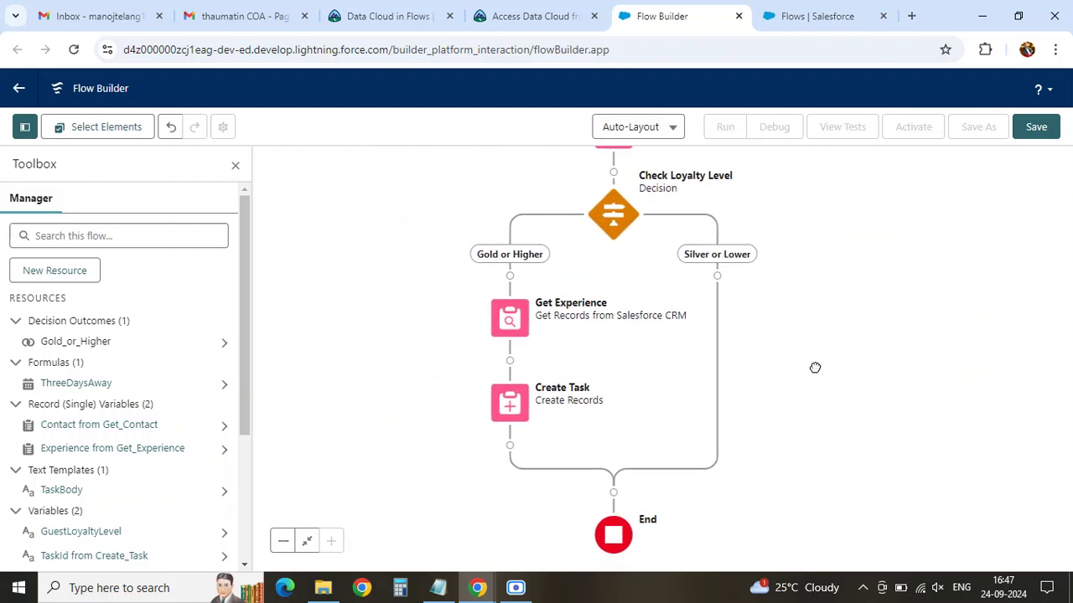
pyautogui.click(235, 170)
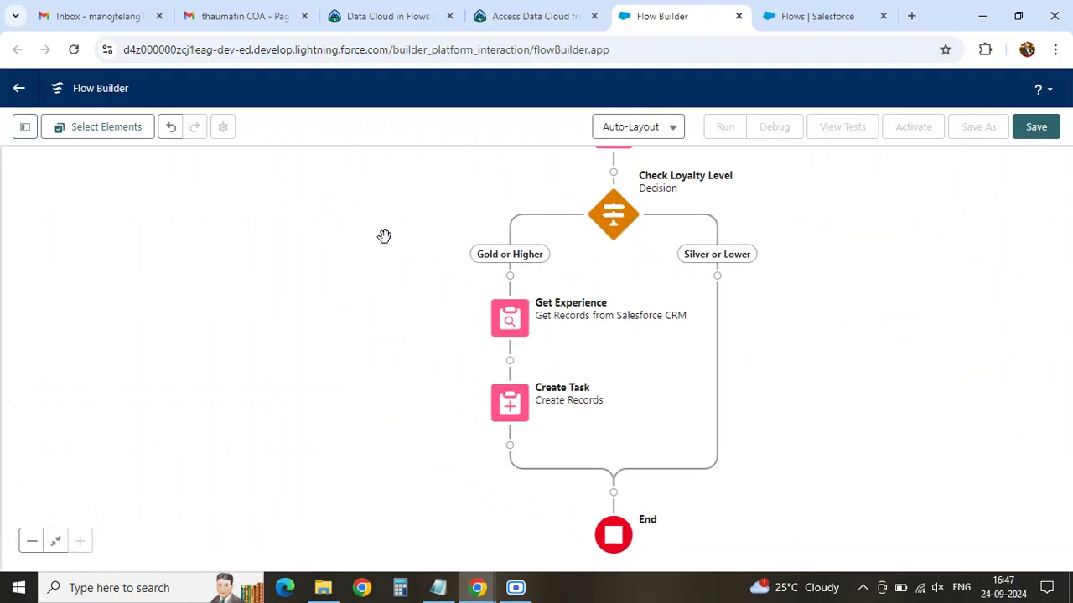
# - Save the flow with the challenge's label "Bad Review from High Loyalty Guest" and API name Bad_Review_from_High_Loyalty_Guest
pyautogui.moveTo(424, 244); pyautogui.dragTo(372, 364)
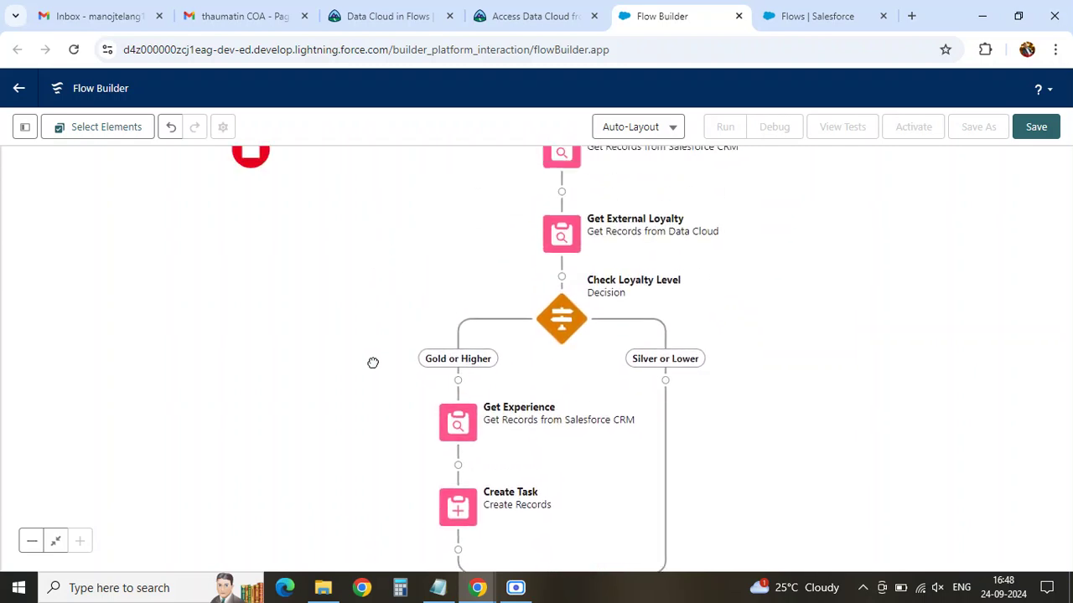
pyautogui.moveTo(388, 244); pyautogui.dragTo(462, 414)
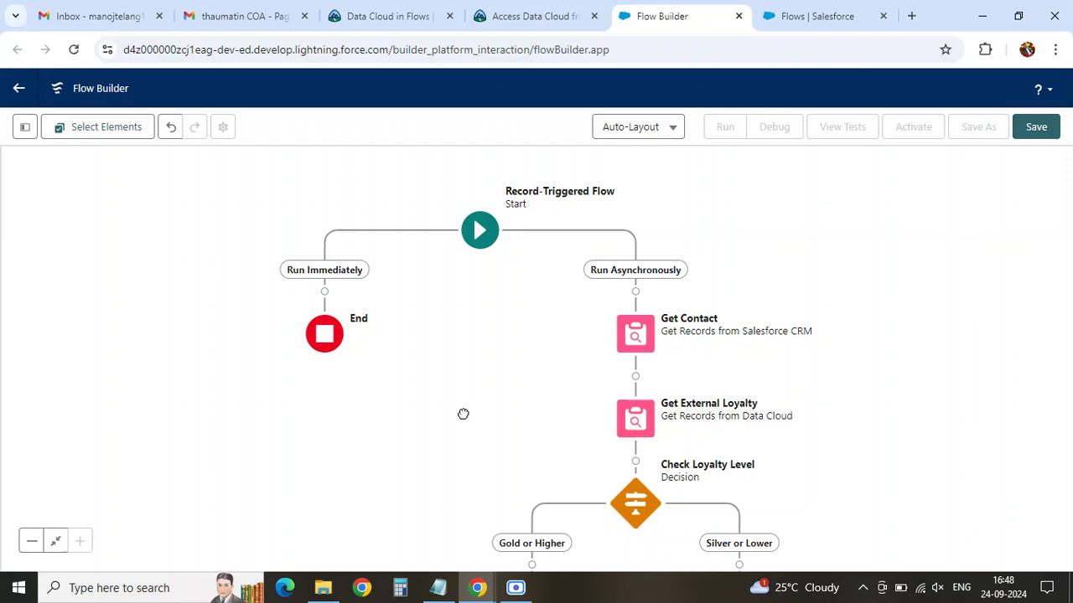
pyautogui.click(1036, 131)
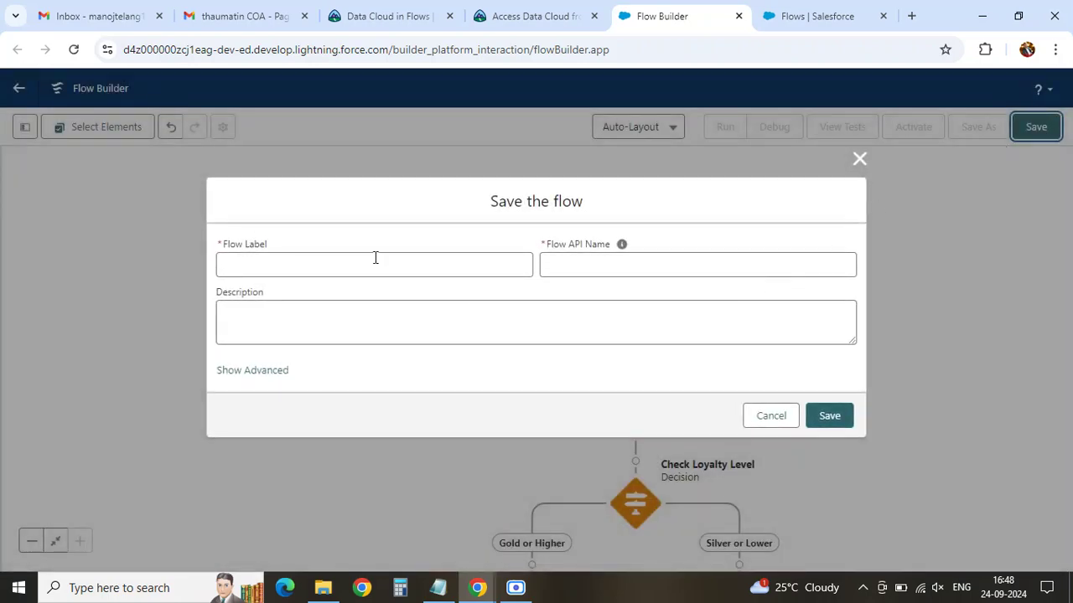
pyautogui.click(529, 16)
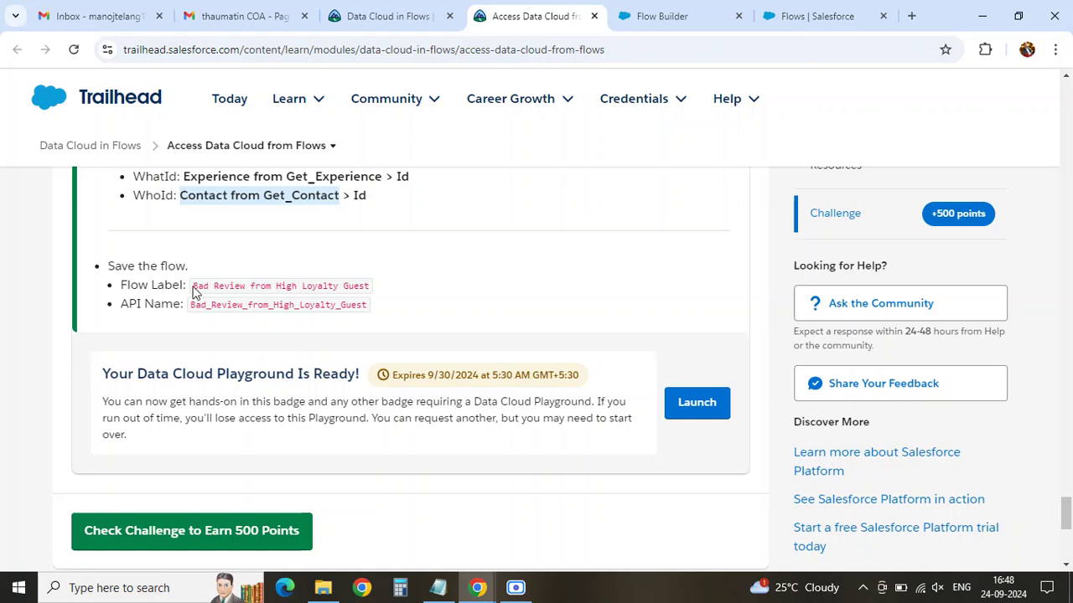
pyautogui.moveTo(192, 291); pyautogui.dragTo(371, 291)
pyautogui.hotkey('ctrl', 'c')
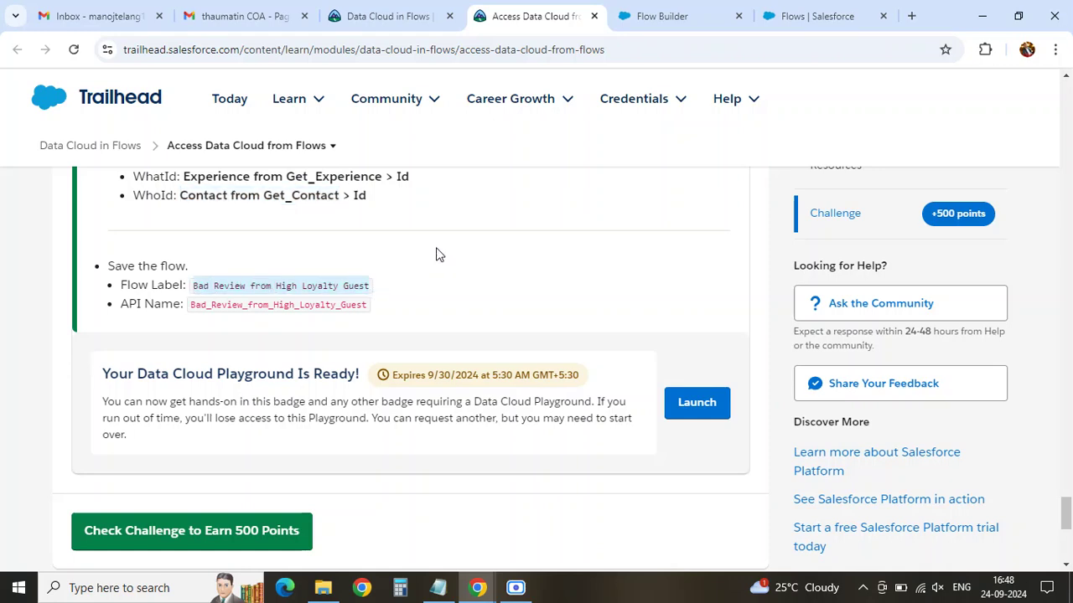
pyautogui.click(666, 17)
pyautogui.click(337, 268)
pyautogui.hotkey('ctrl', 'v')
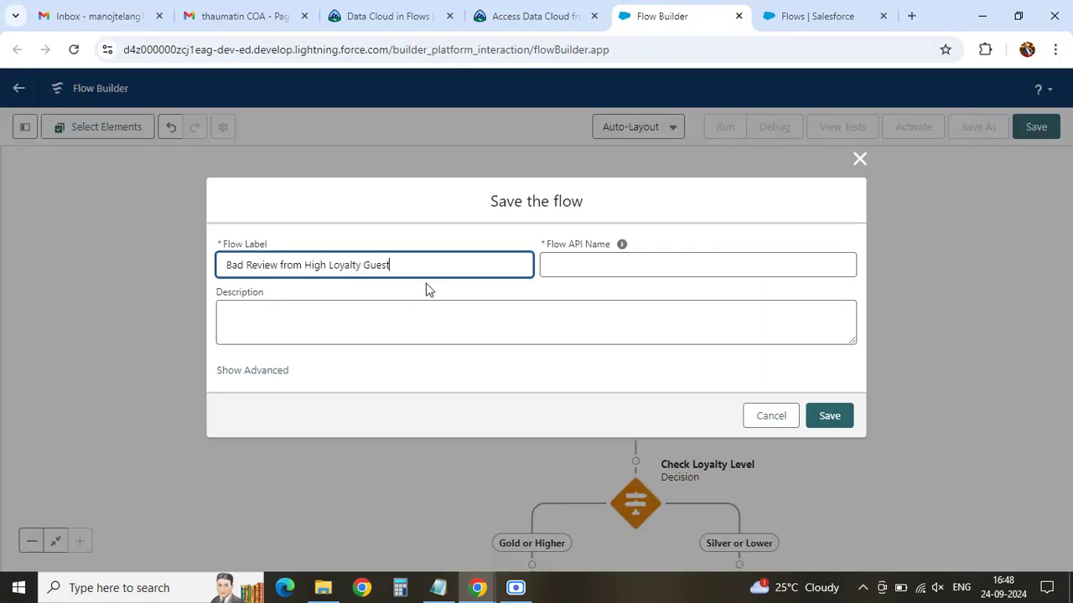
pyautogui.click(423, 291)
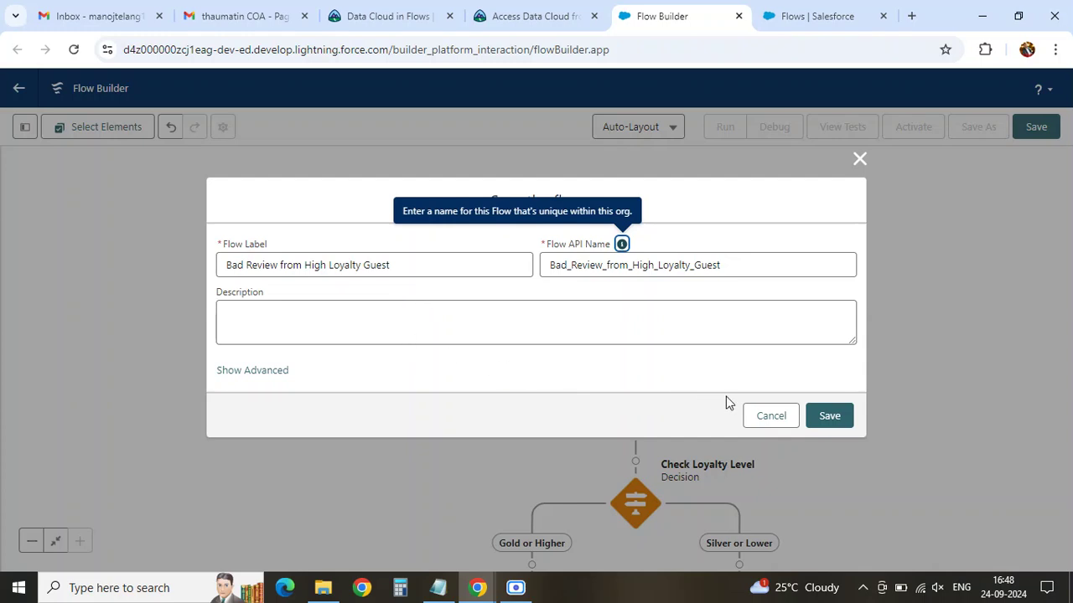
pyautogui.click(825, 417)
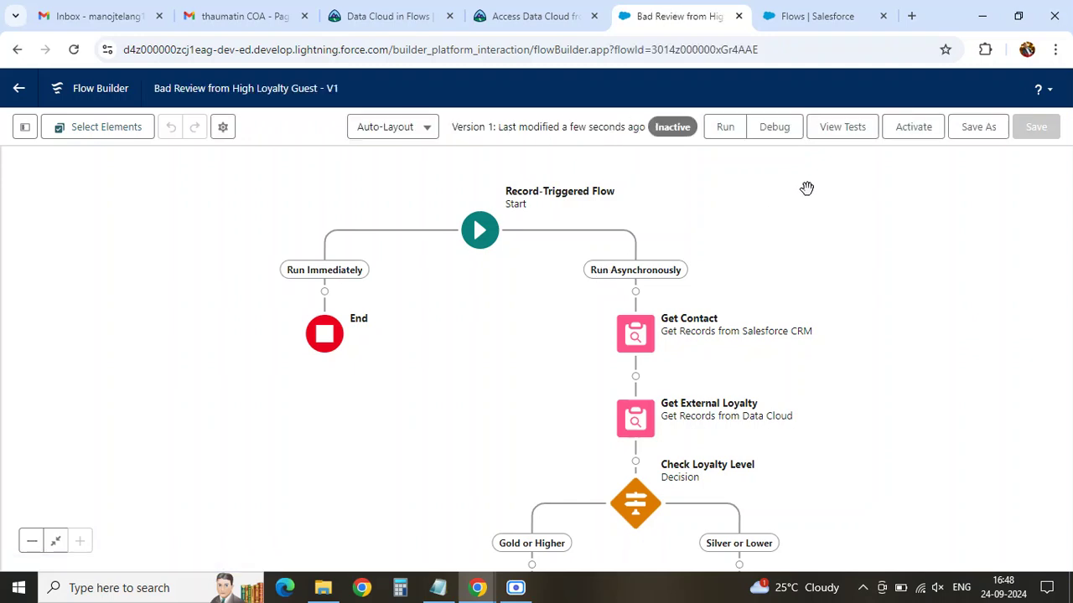
# - Activate the saved flow and run the 500-point challenge check on the Trailhead page
pyautogui.click(912, 130)
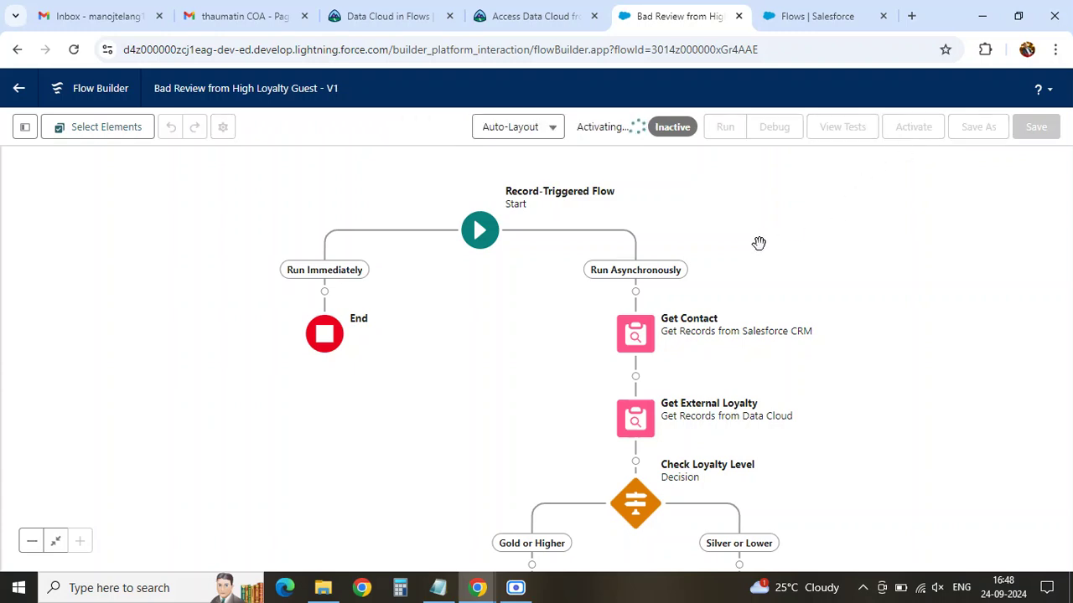
pyautogui.click(551, 17)
pyautogui.scroll(-1, 192, 424)
pyautogui.click(172, 452)
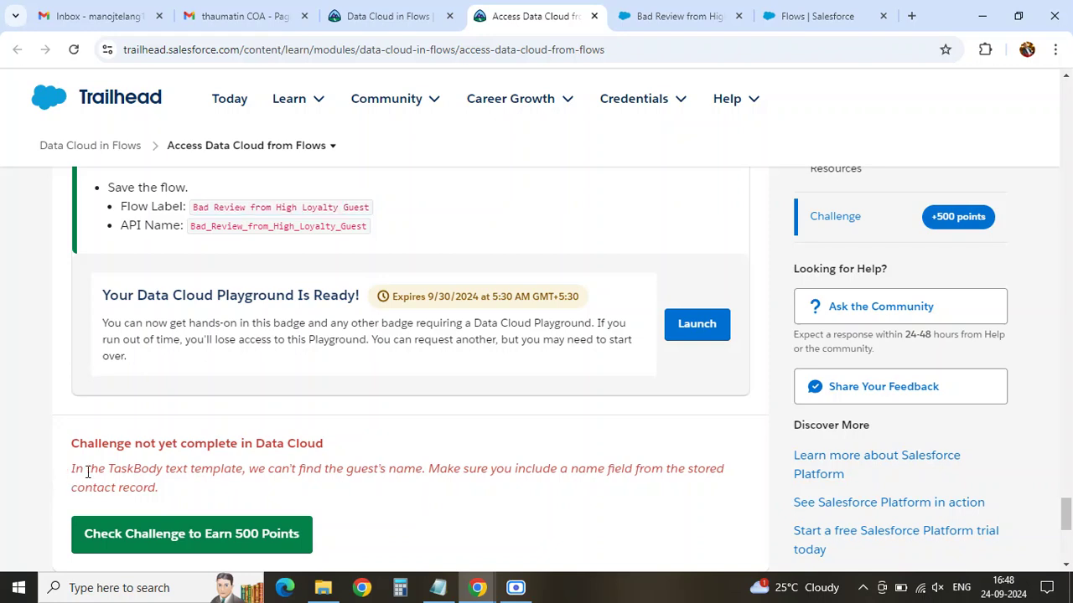
# - Read the challenge check's feedback on Trailhead and look over the flow's elements for the item it mentions
pyautogui.moveTo(71, 470); pyautogui.dragTo(234, 472)
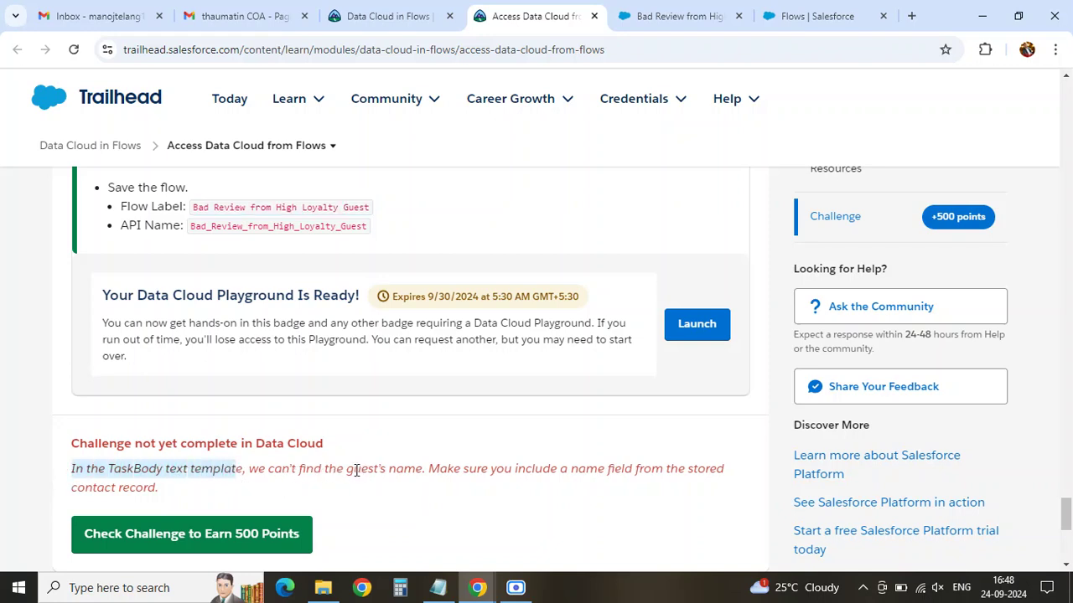
pyautogui.moveTo(351, 469); pyautogui.dragTo(406, 470)
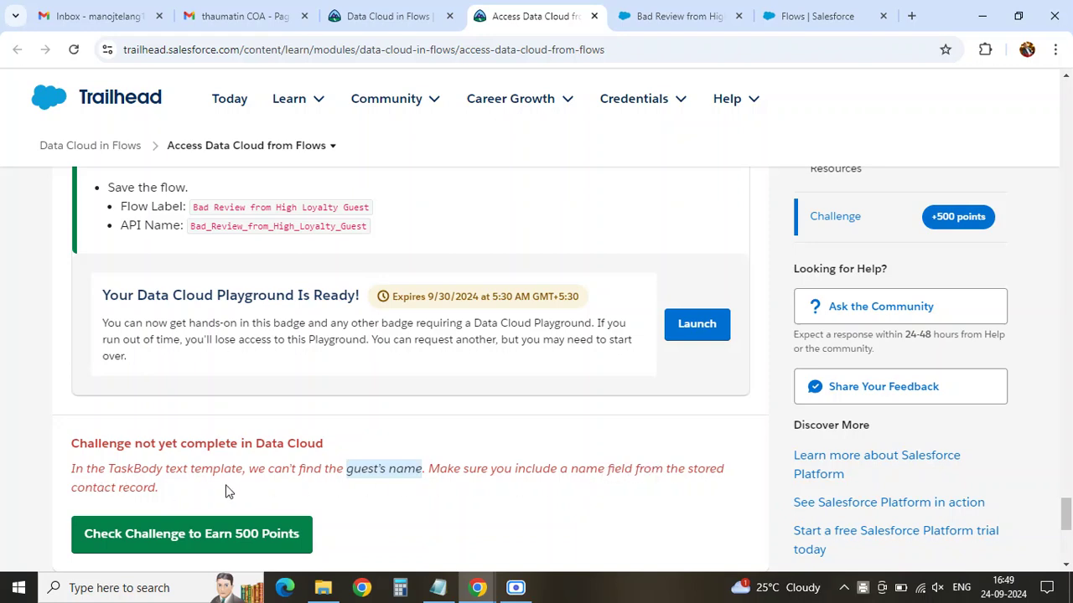
pyautogui.click(642, 15)
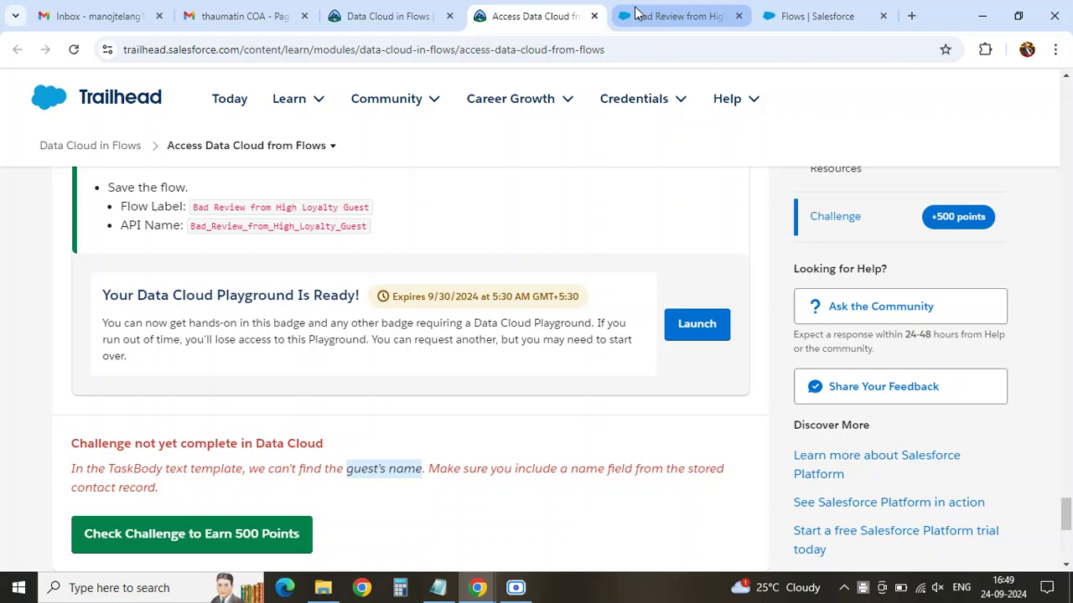
pyautogui.moveTo(539, 377); pyautogui.dragTo(491, 237)
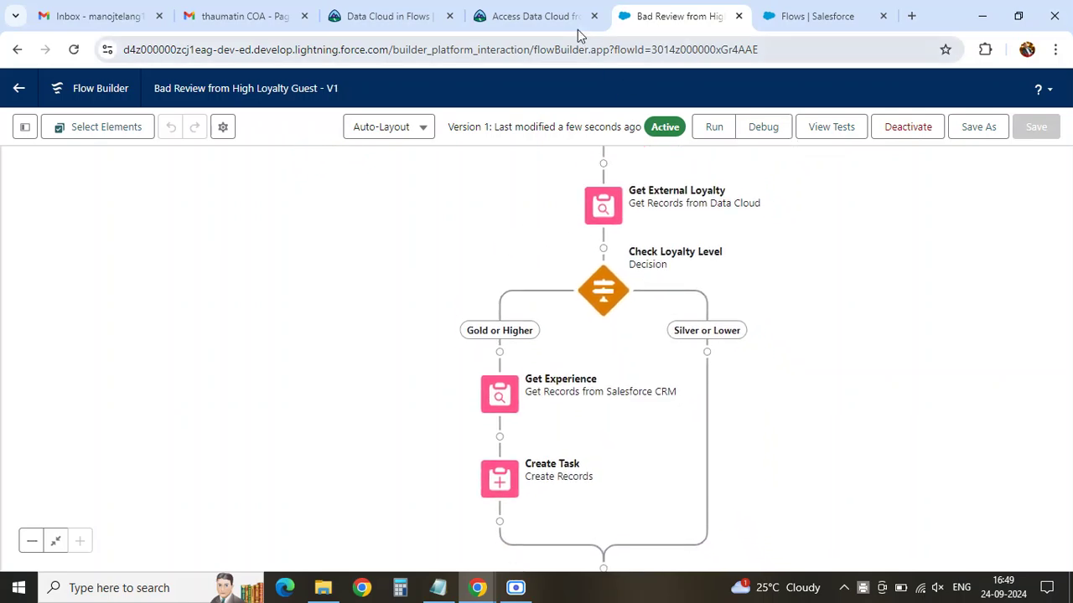
pyautogui.click(530, 19)
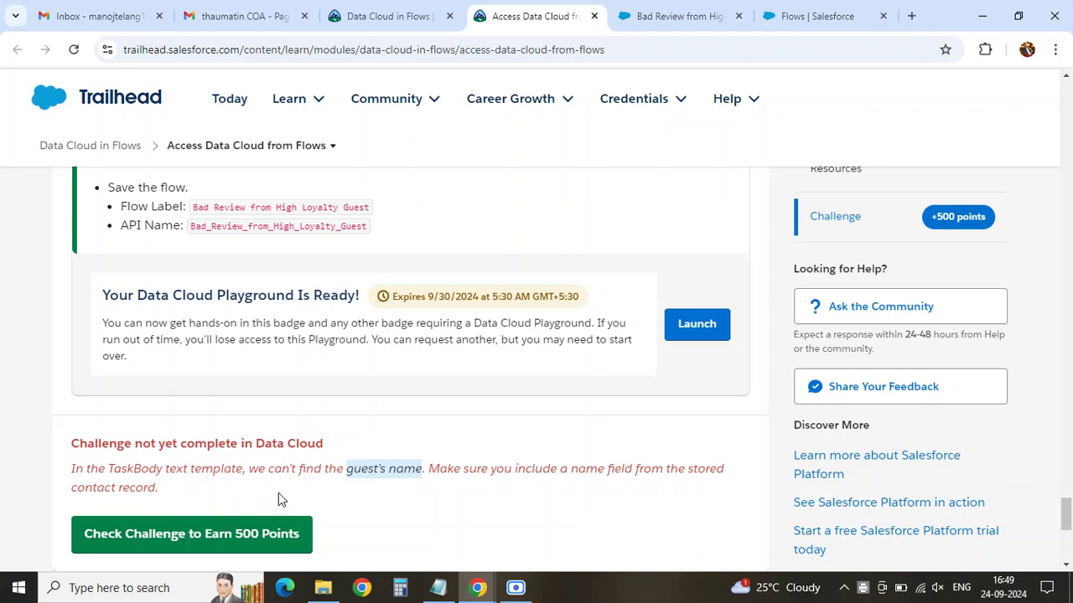
pyautogui.click(661, 19)
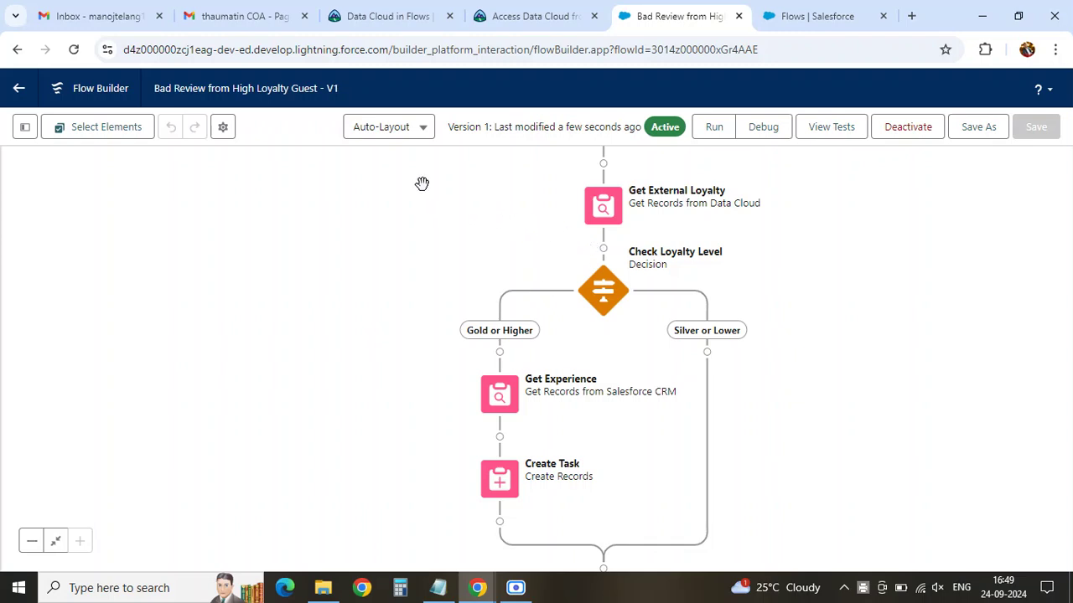
# - Show the flow in Free-Form layout to look over its elements, and return the canvas to Auto-Layout
pyautogui.click(417, 130)
pyautogui.click(396, 192)
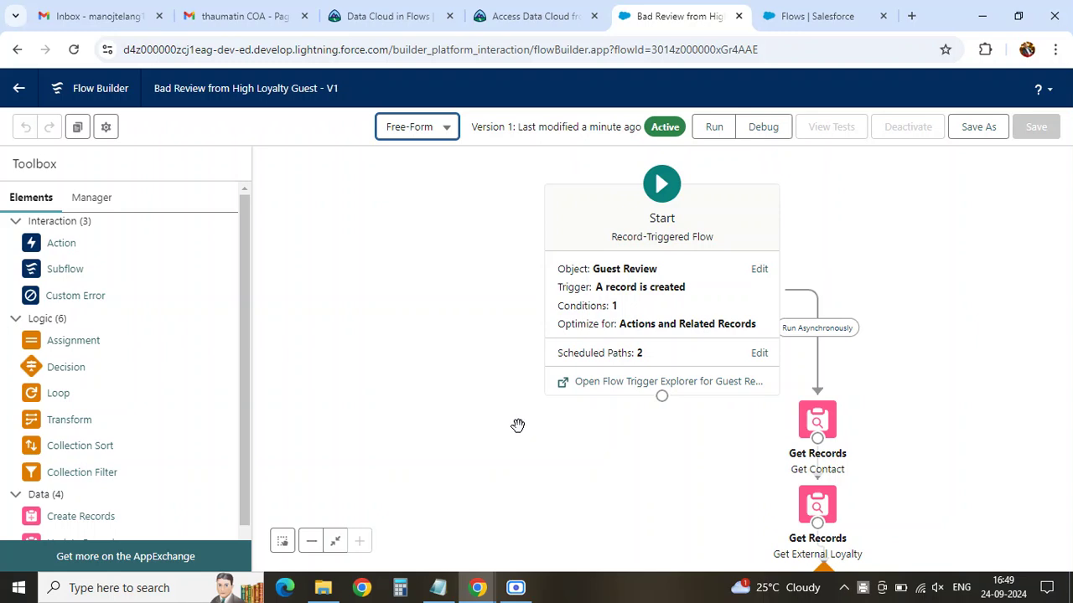
pyautogui.moveTo(433, 452); pyautogui.dragTo(431, 425)
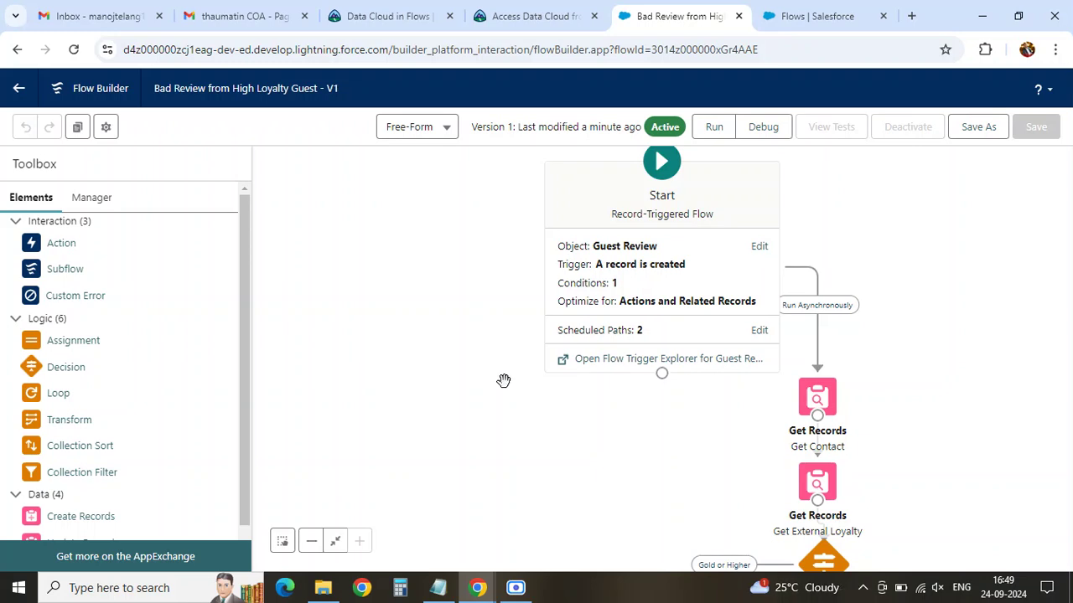
pyautogui.moveTo(505, 378); pyautogui.dragTo(457, 186)
pyautogui.moveTo(475, 331); pyautogui.dragTo(483, 160)
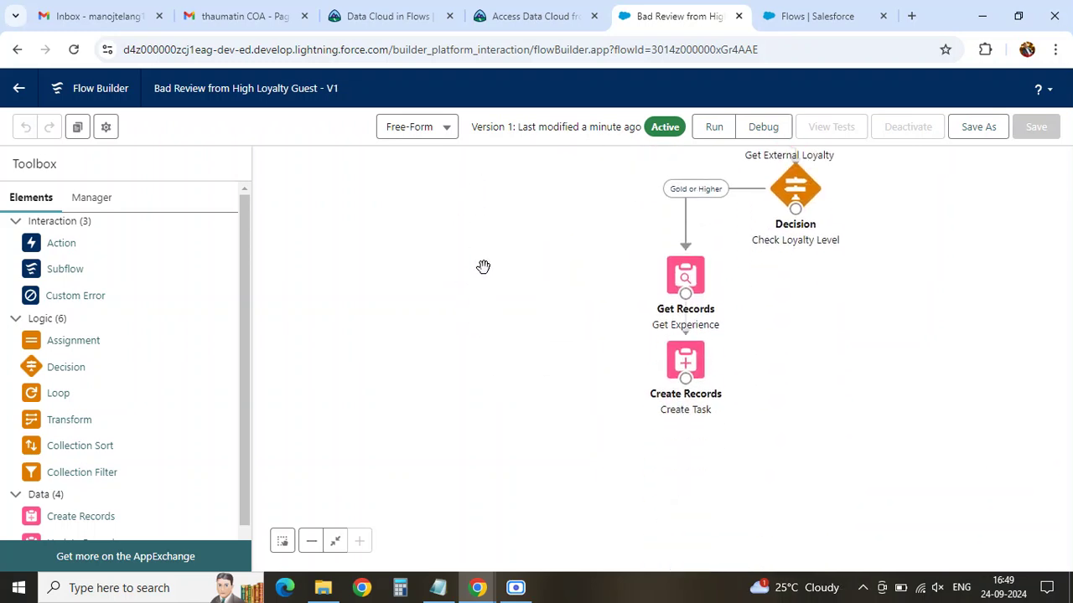
pyautogui.click(442, 134)
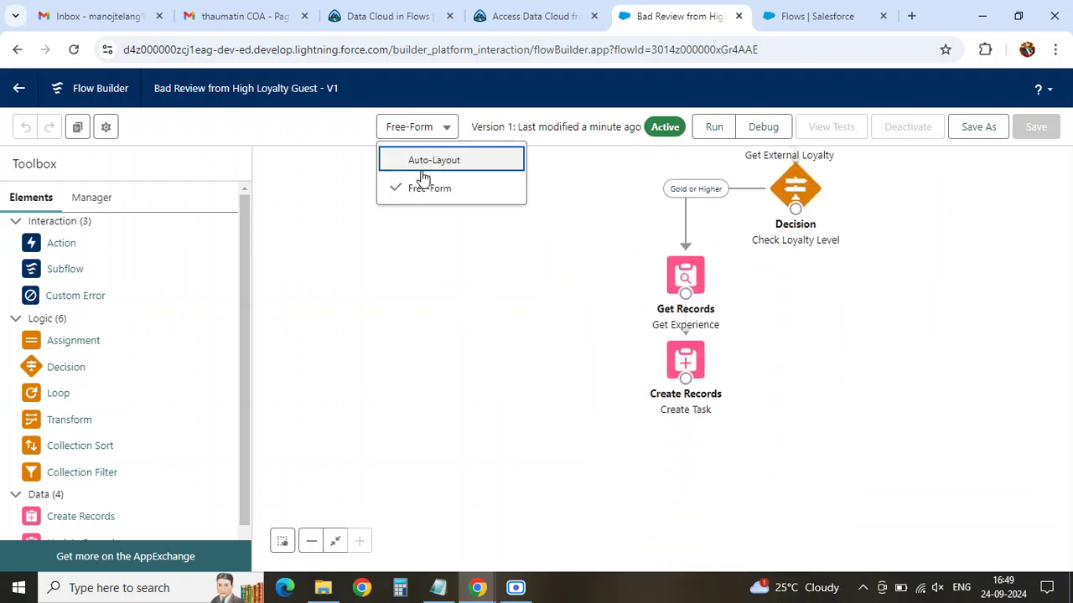
pyautogui.click(420, 161)
pyautogui.click(335, 266)
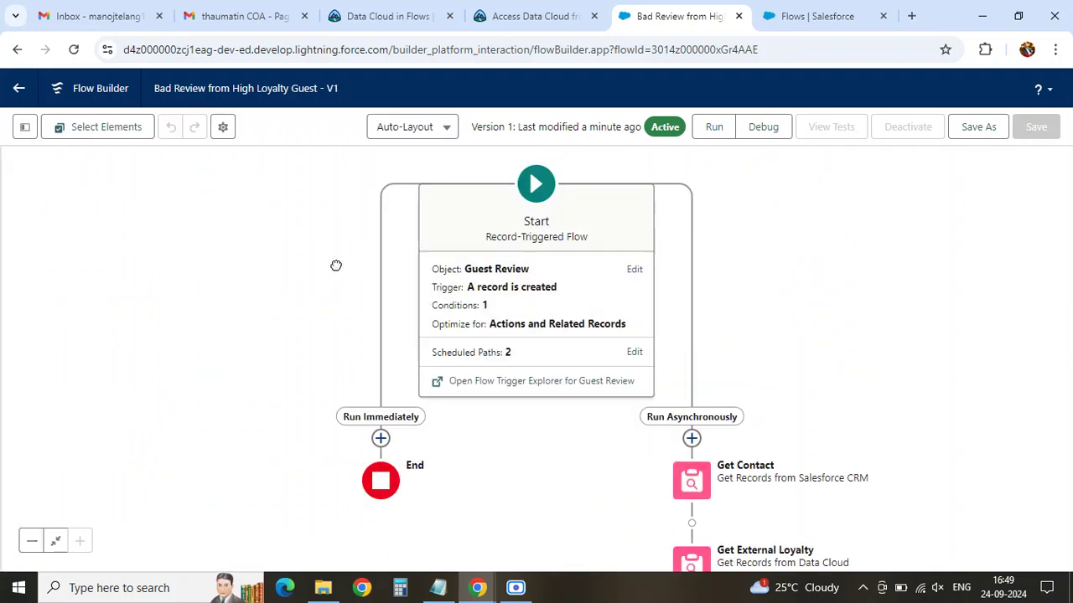
# - Open the TaskBody text template from the flow's resources and remove the {!$Record.Name} merge field from its body
pyautogui.moveTo(474, 391); pyautogui.dragTo(477, 249)
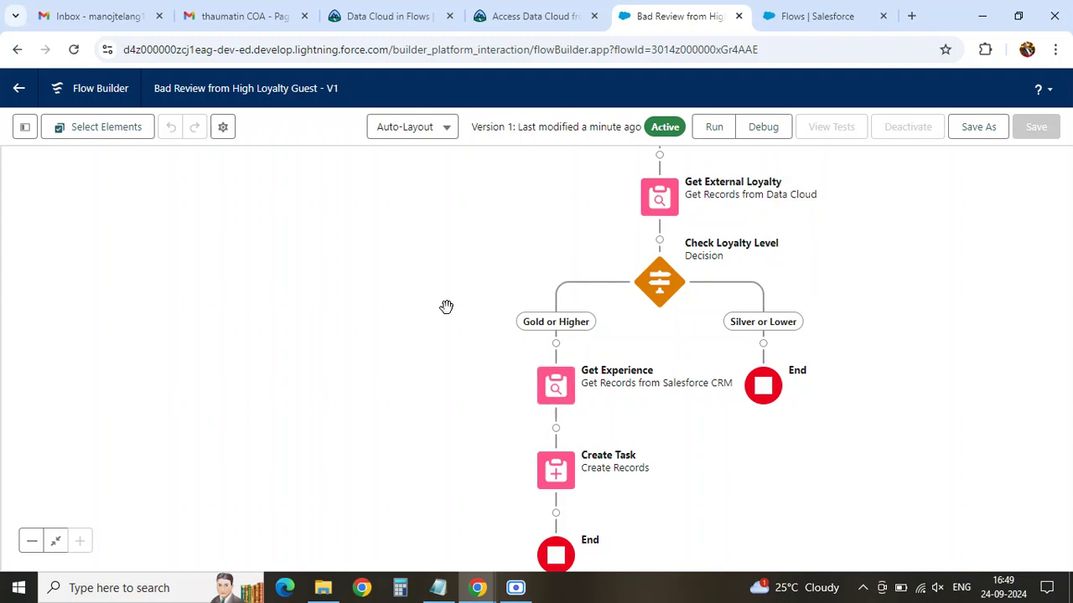
pyautogui.click(23, 128)
pyautogui.scroll(-1, 99, 403)
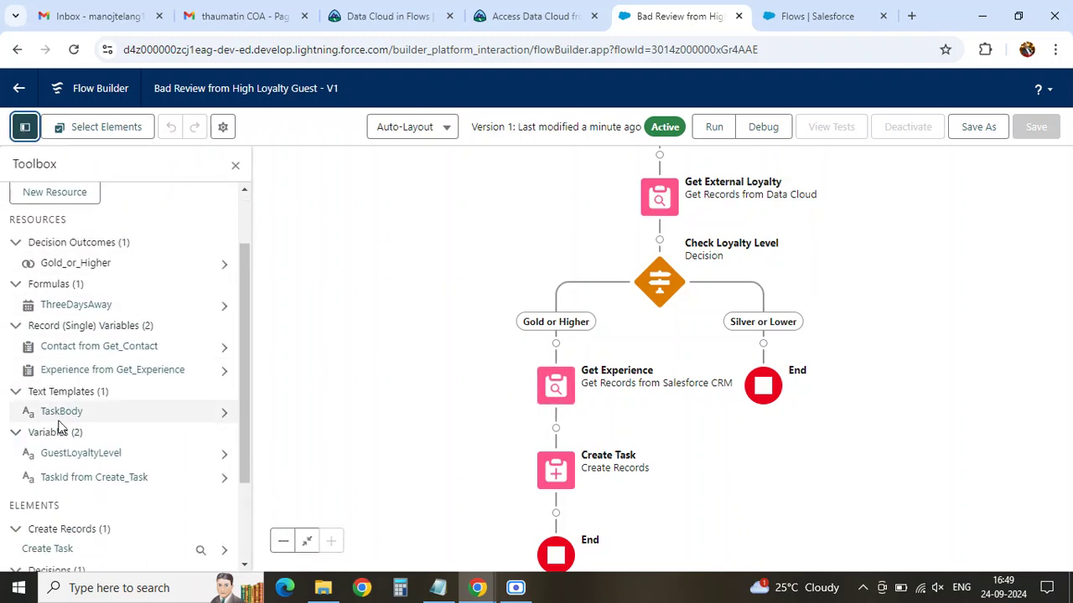
pyautogui.click(62, 412)
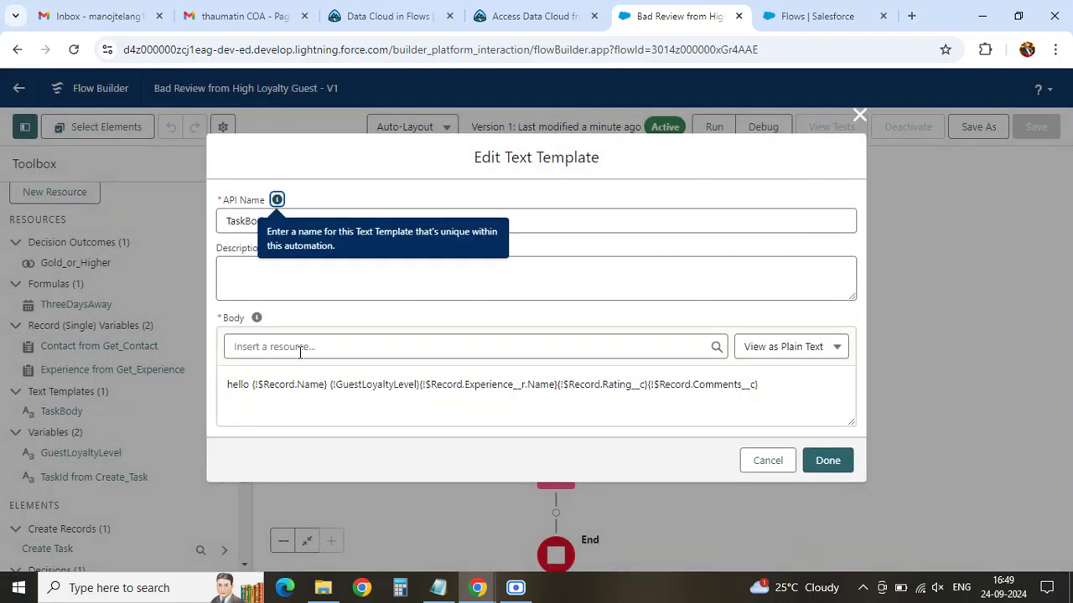
pyautogui.click(269, 385)
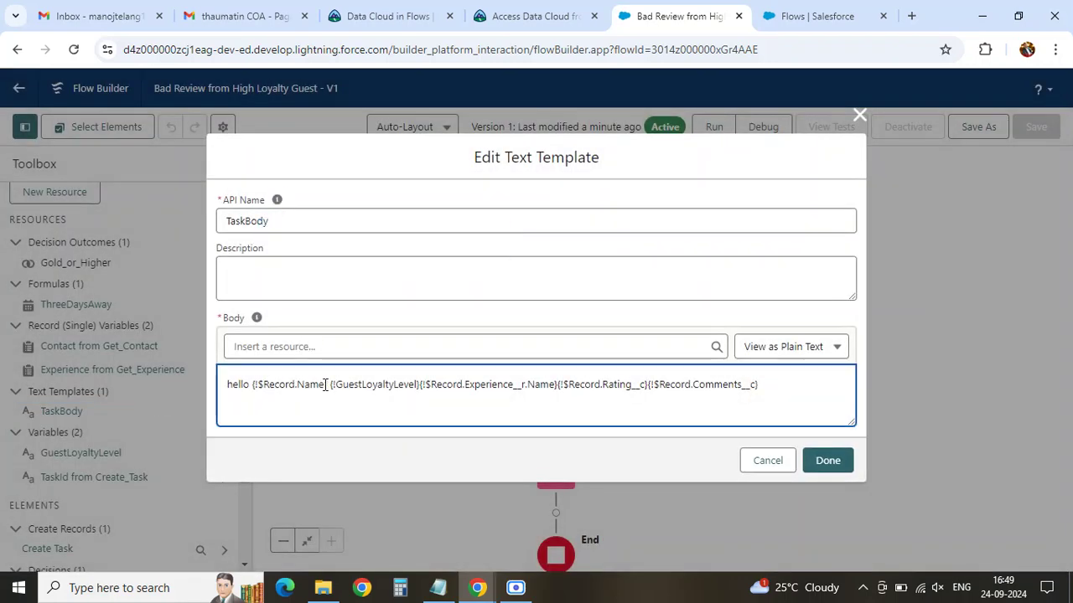
pyautogui.moveTo(323, 385)
pyautogui.mouseDown()
pyautogui.moveTo(251, 384)
pyautogui.moveTo(326, 387)
pyautogui.mouseUp()
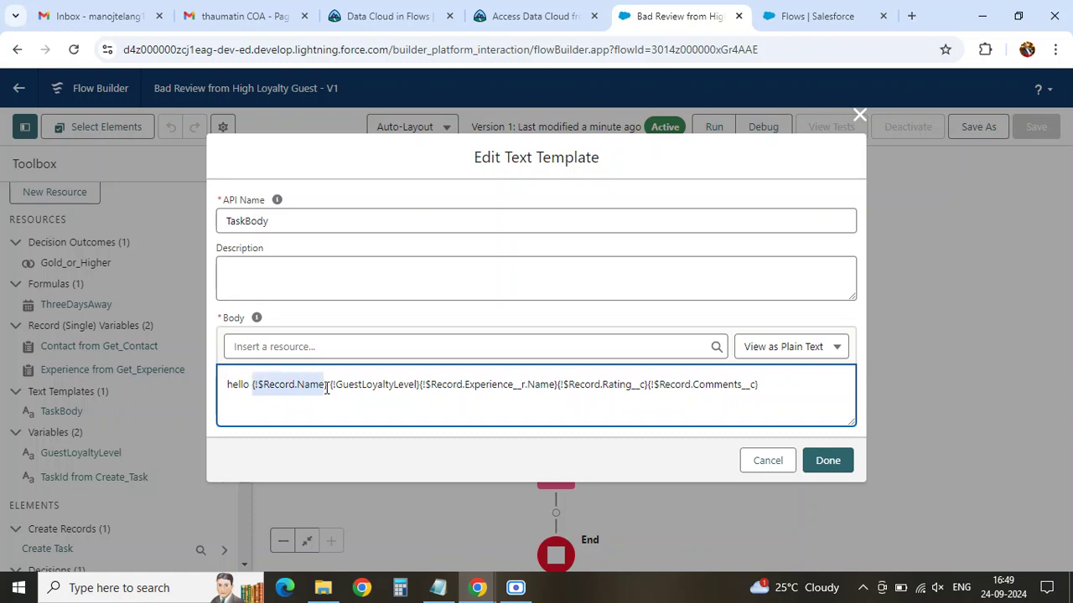
pyautogui.press('BackSpace')
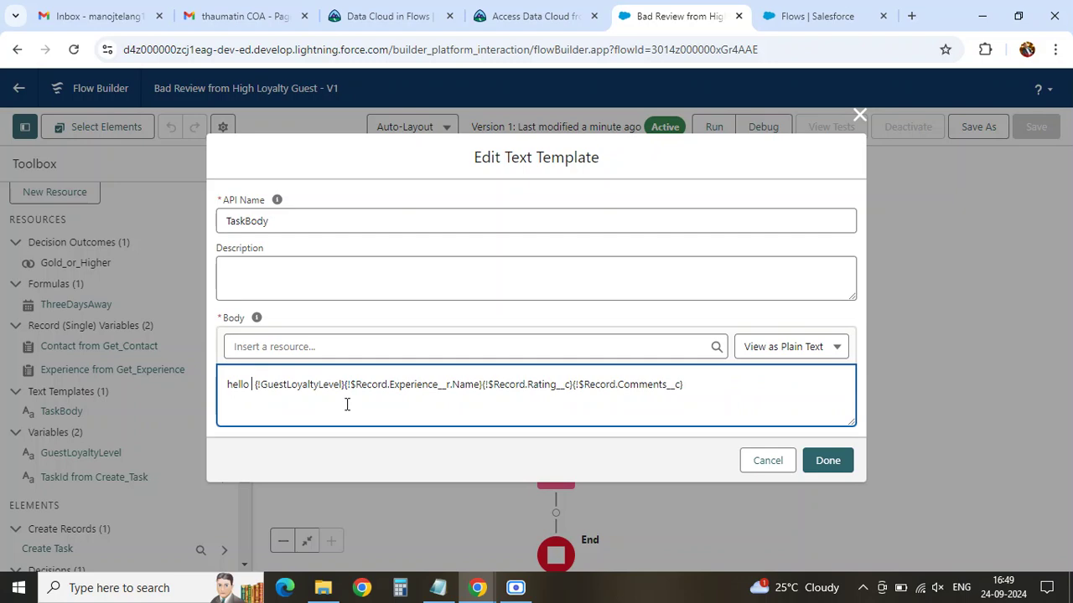
# - Insert the guest's first name {!$Record.Contact__r.FirstName} after "hello" in the TaskBody body and finish editing the template
pyautogui.click(316, 346)
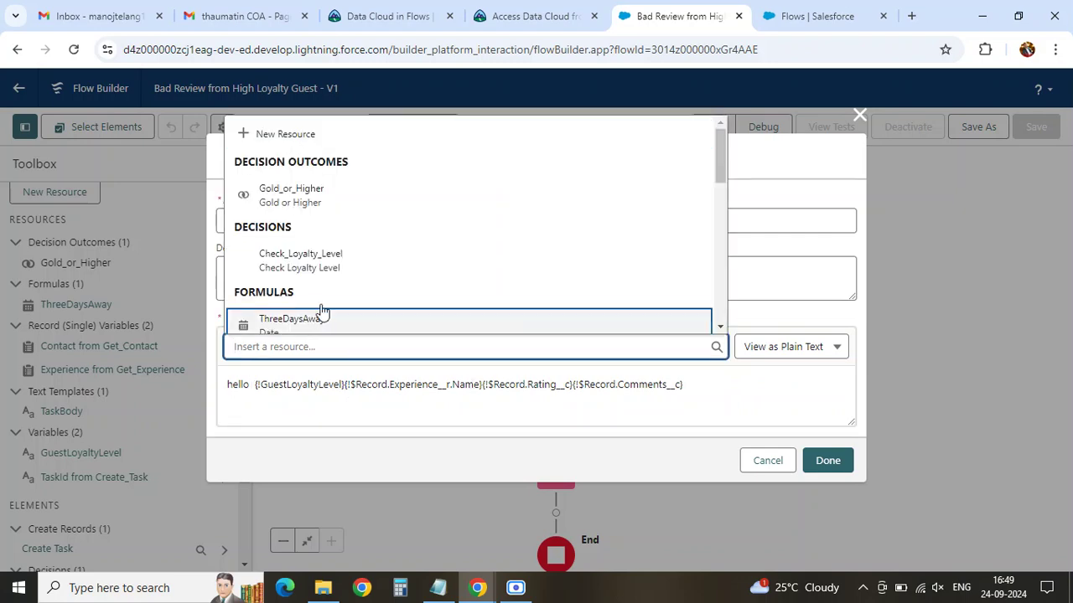
pyautogui.scroll(-1, 338, 263)
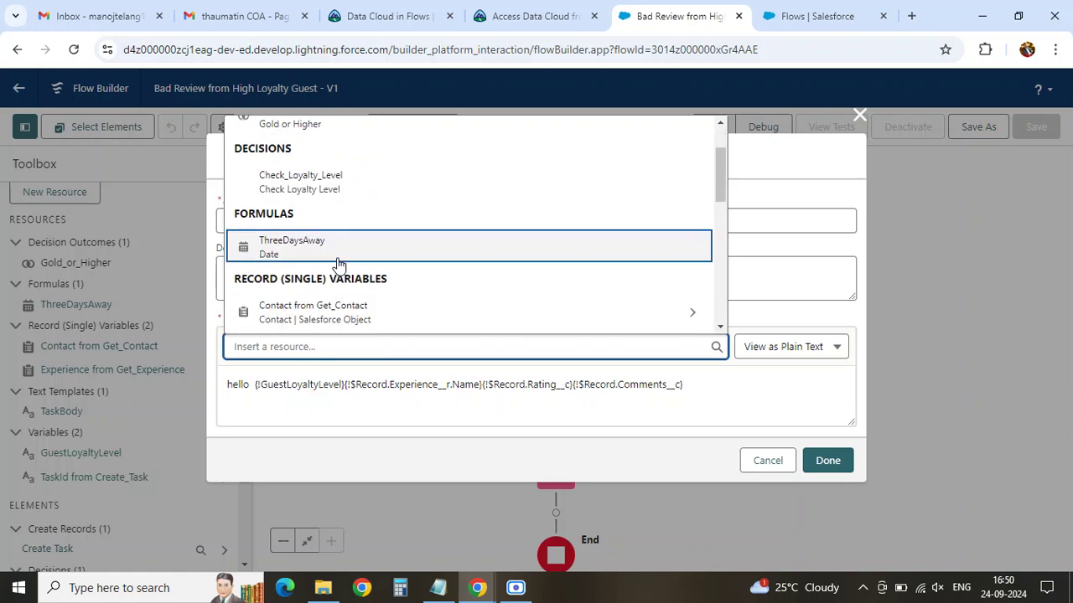
pyautogui.scroll(-1, 359, 289)
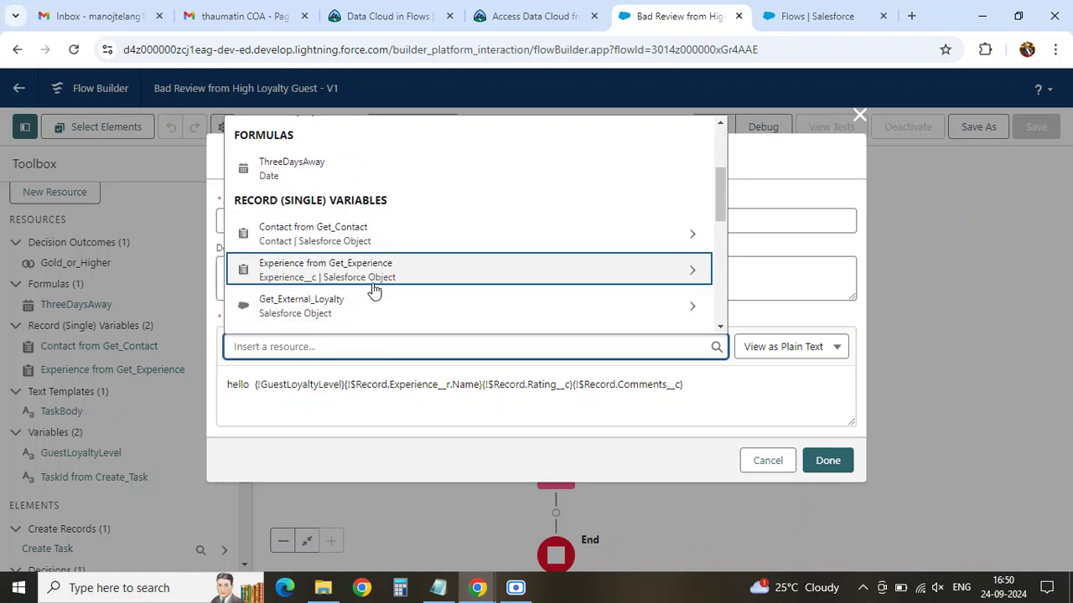
pyautogui.scroll(-1, 372, 290)
pyautogui.scroll(-3, 373, 290)
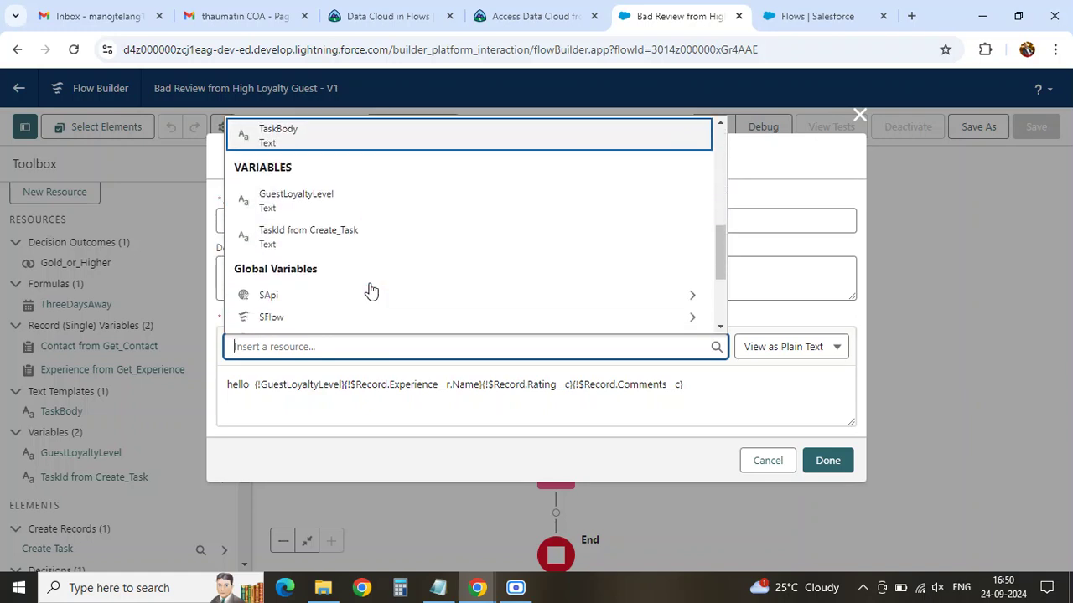
pyautogui.scroll(-3, 359, 248)
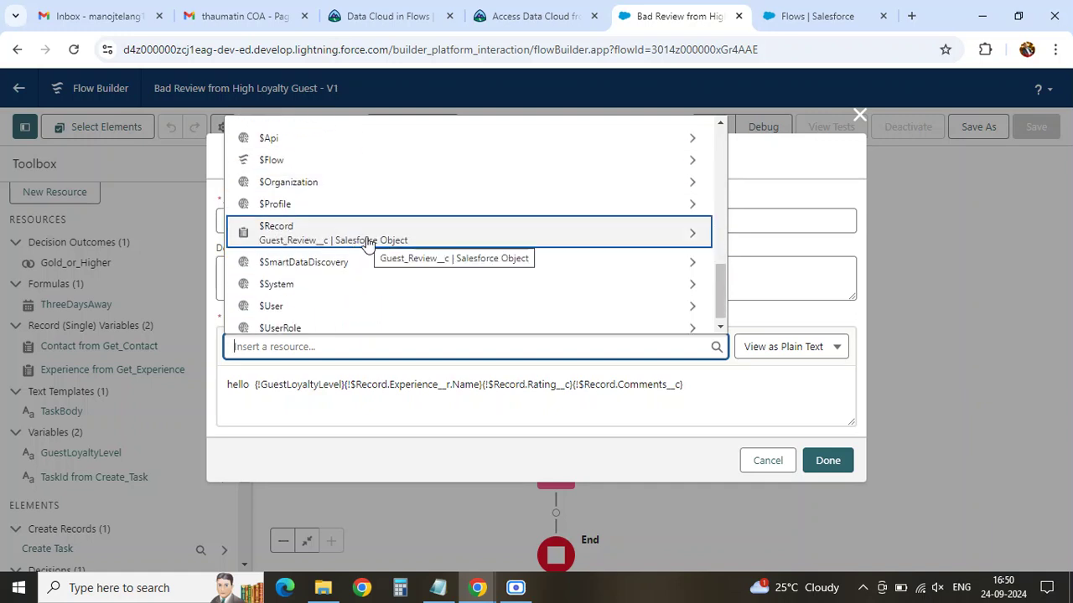
pyautogui.click(367, 242)
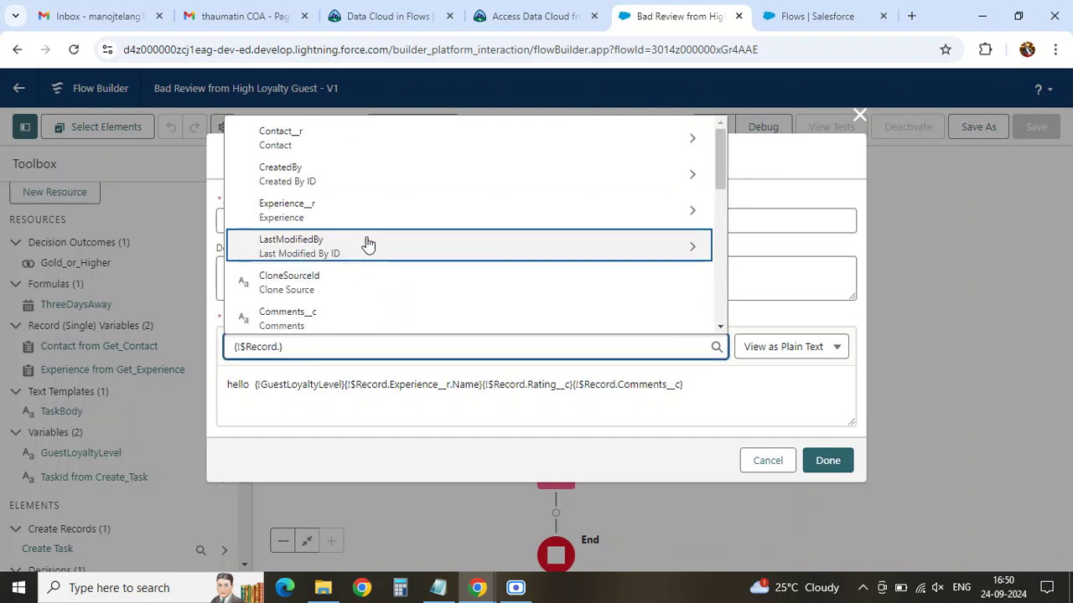
pyautogui.scroll(-1, 335, 226)
pyautogui.scroll(-5, 332, 242)
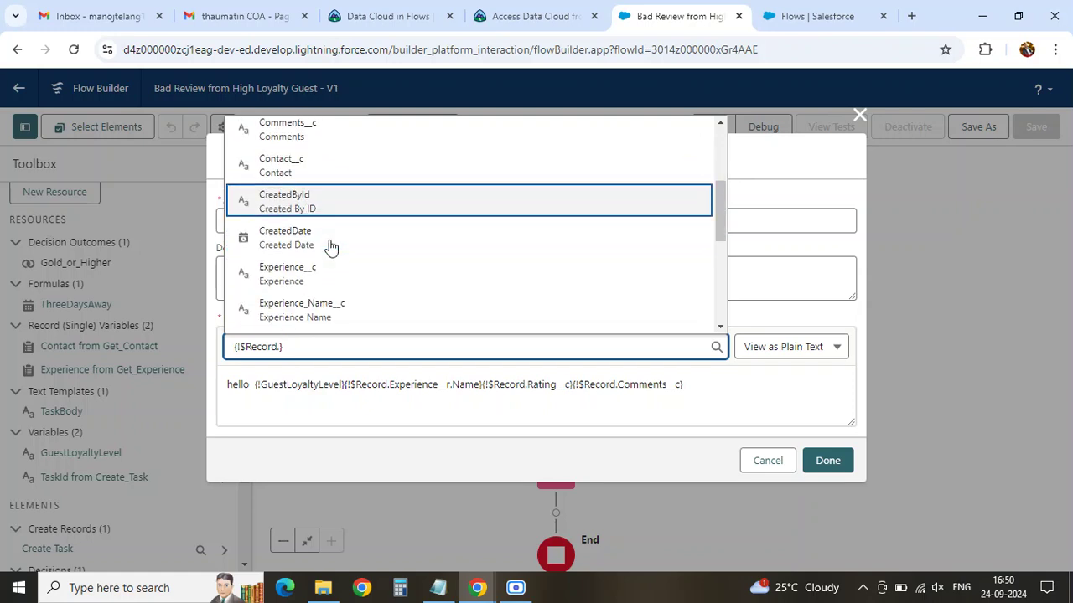
pyautogui.scroll(-3, 330, 251)
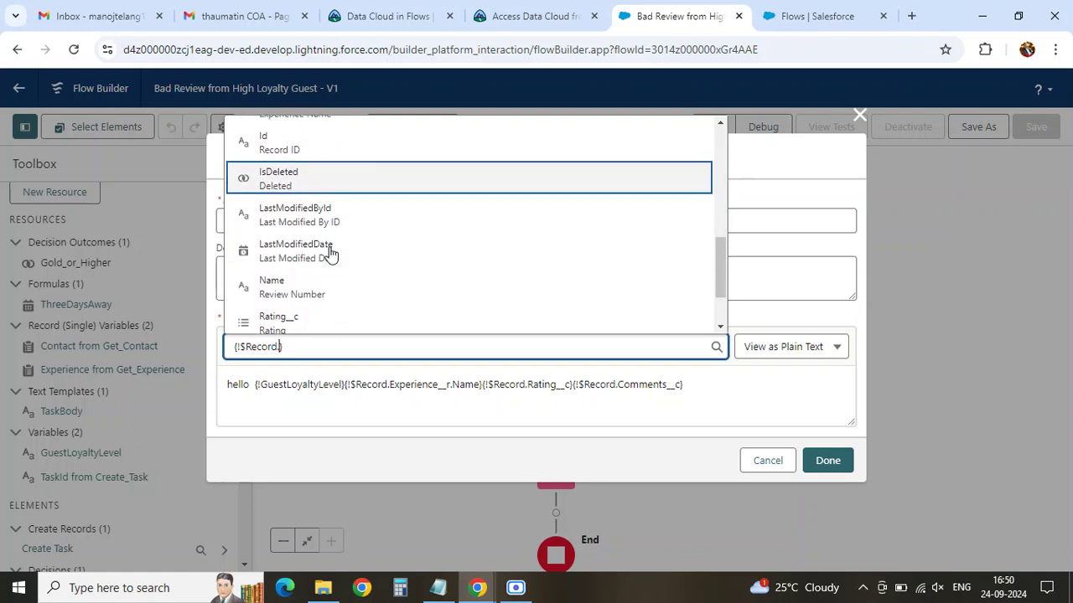
pyautogui.scroll(-2, 331, 285)
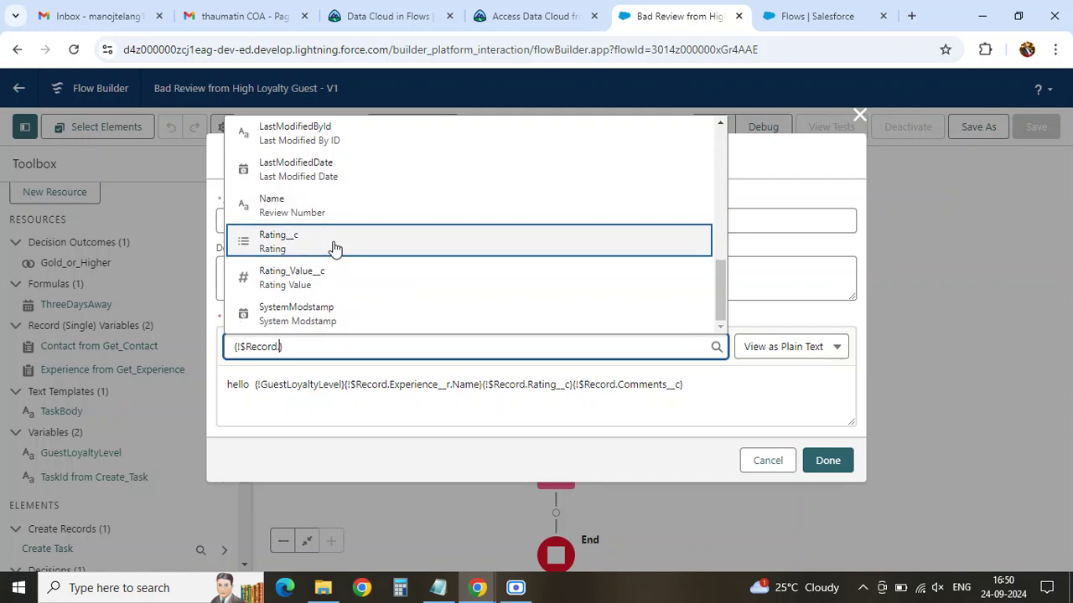
pyautogui.scroll(3, 335, 265)
pyautogui.scroll(4, 336, 264)
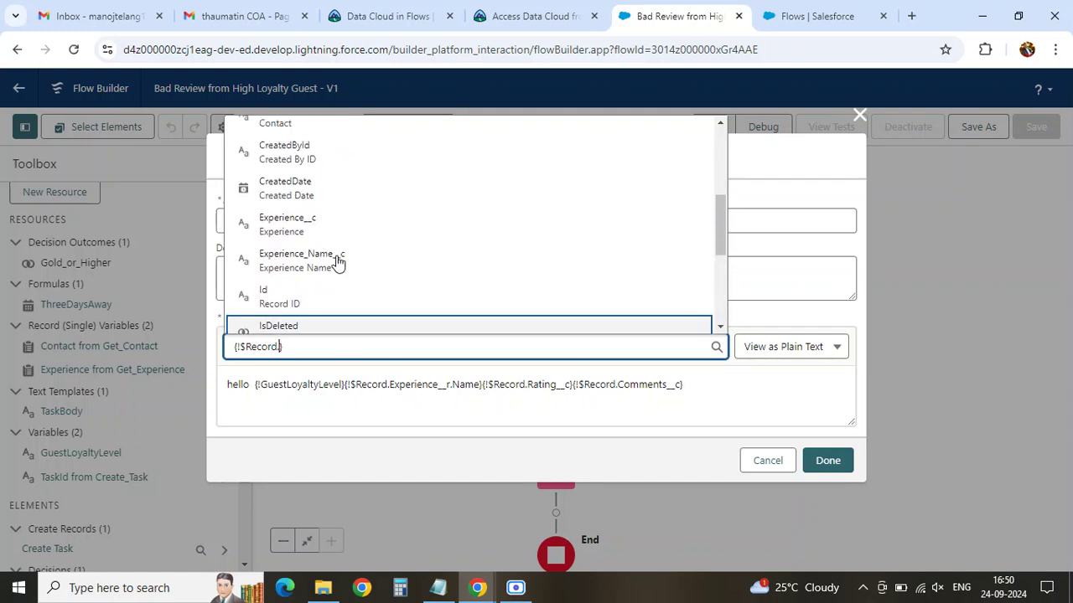
pyautogui.scroll(2, 338, 259)
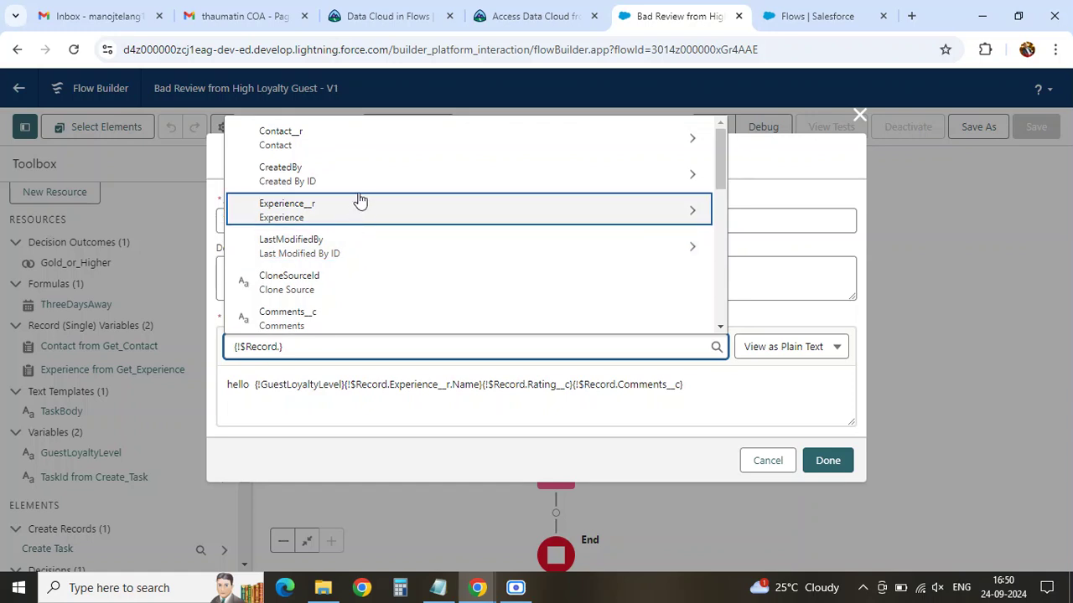
pyautogui.click(398, 140)
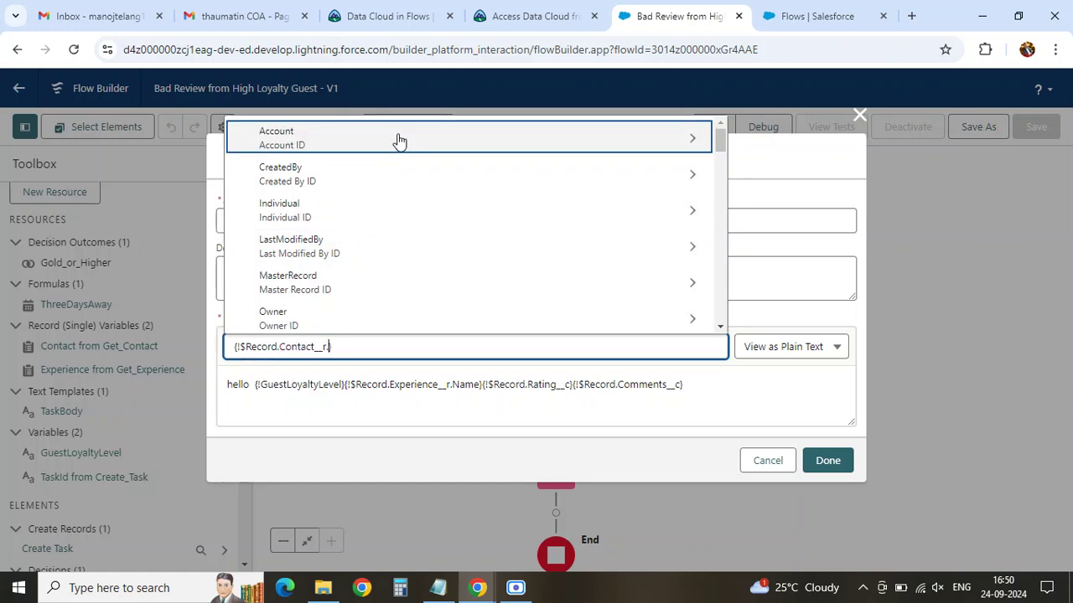
pyautogui.scroll(-1, 343, 244)
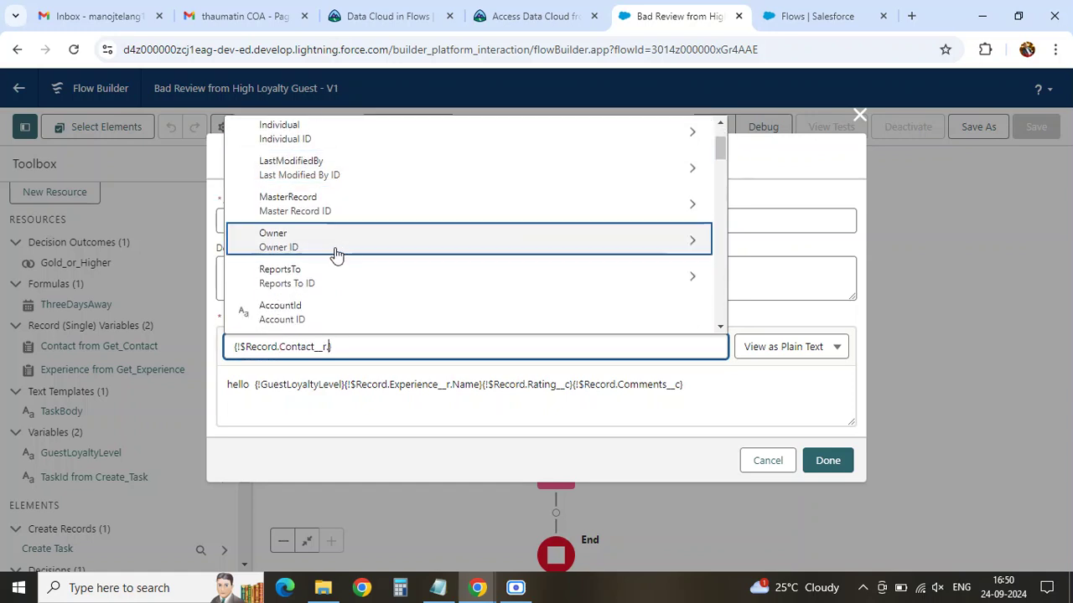
pyautogui.scroll(-4, 335, 255)
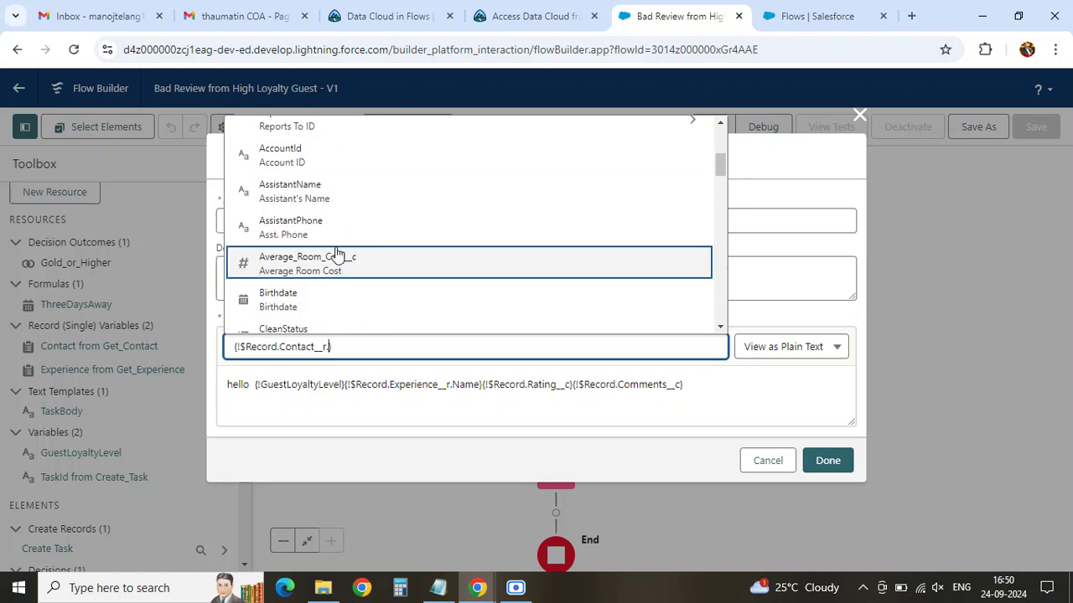
pyautogui.scroll(-1, 338, 243)
pyautogui.scroll(-2, 338, 243)
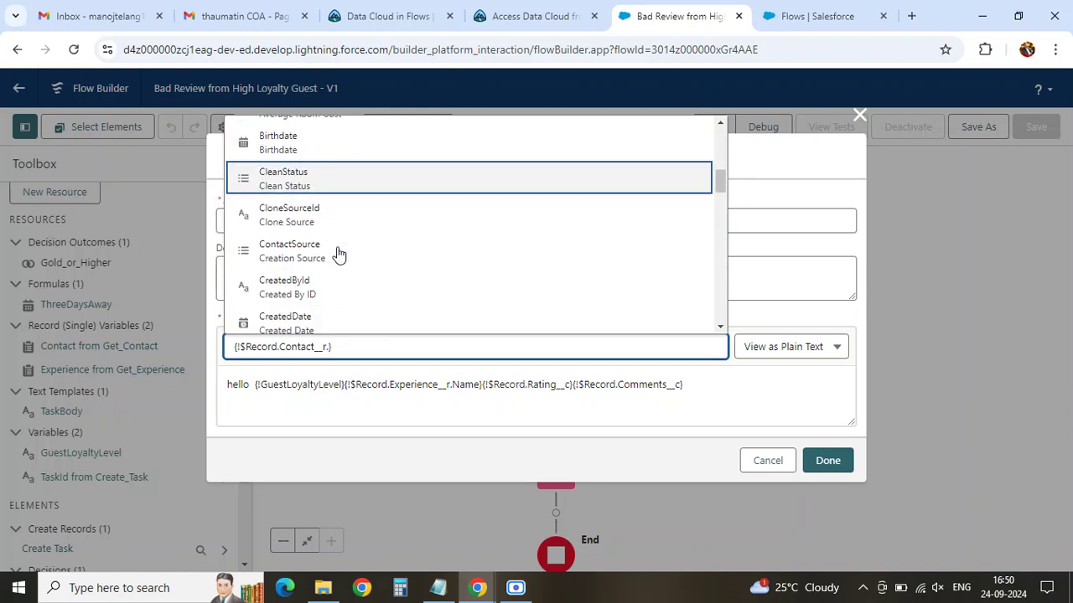
pyautogui.scroll(-3, 338, 260)
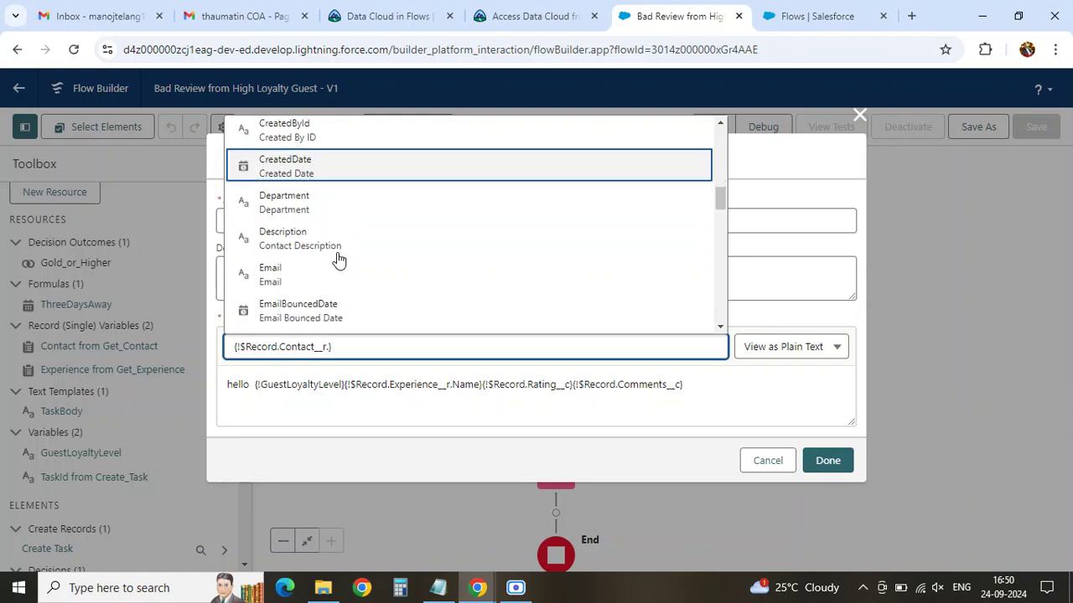
pyautogui.scroll(-1, 339, 260)
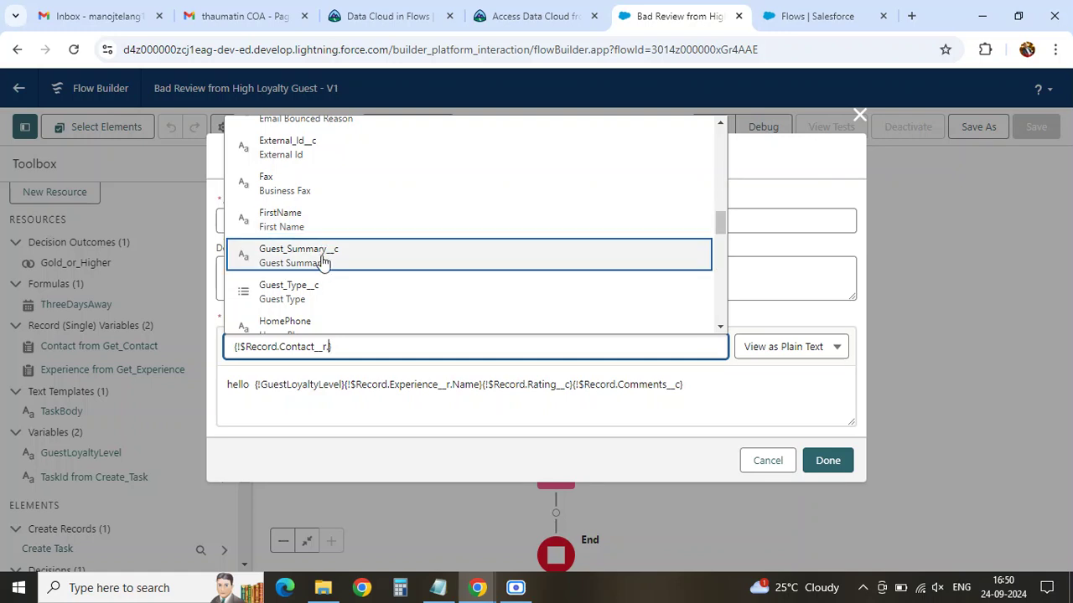
pyautogui.scroll(-2, 322, 263)
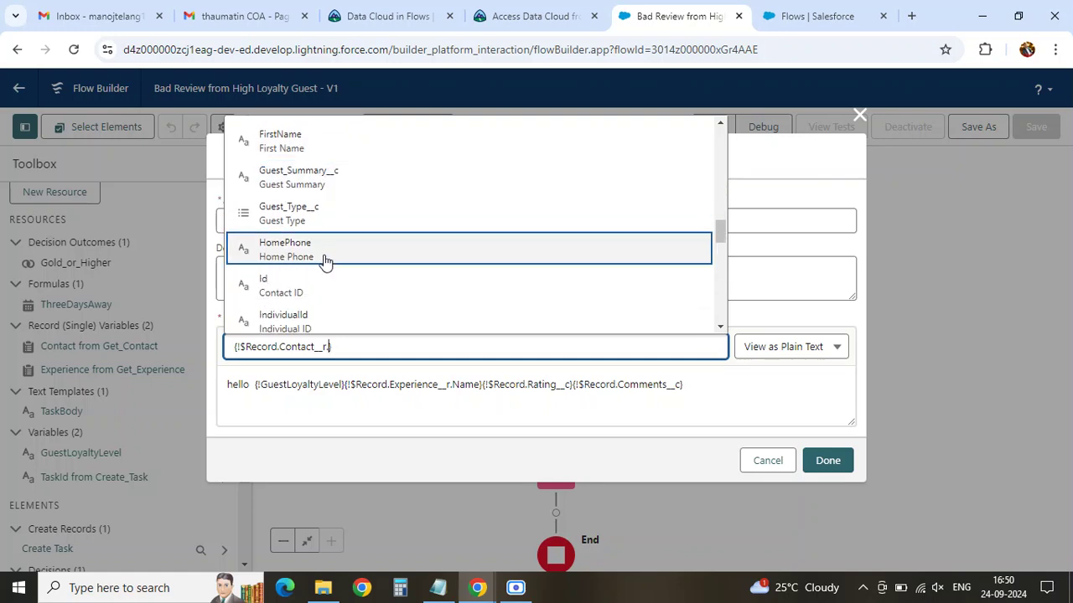
pyautogui.scroll(-2, 324, 263)
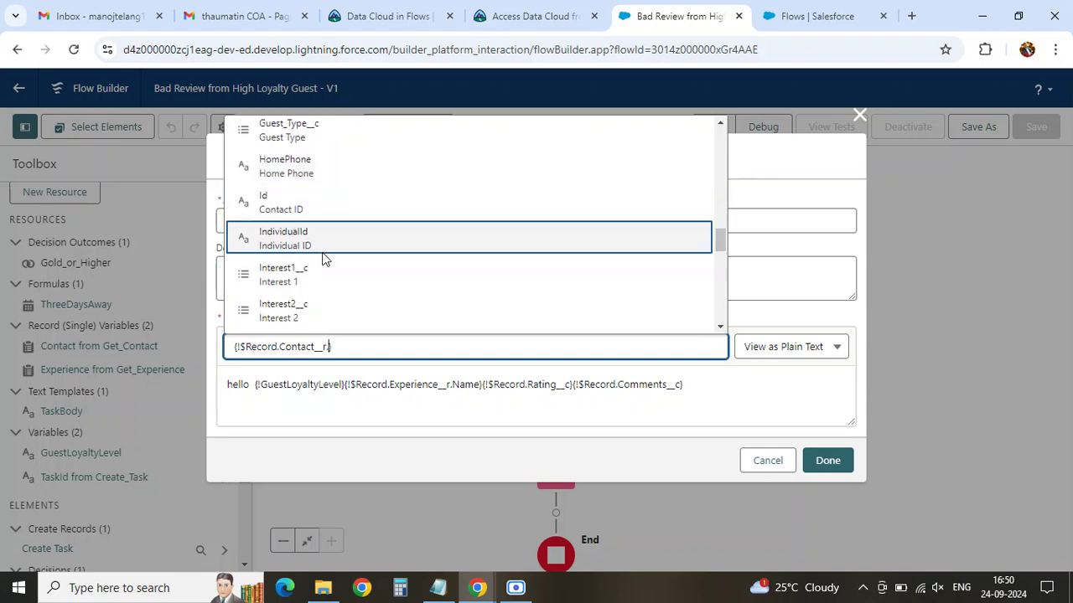
pyautogui.scroll(-4, 324, 264)
pyautogui.scroll(-3, 324, 267)
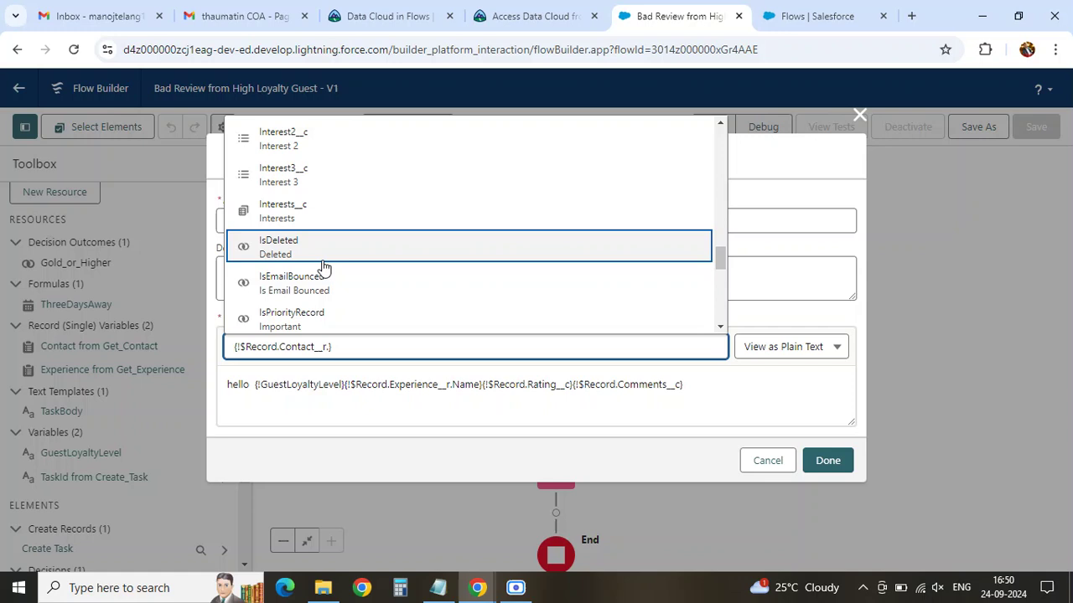
pyautogui.scroll(-2, 324, 267)
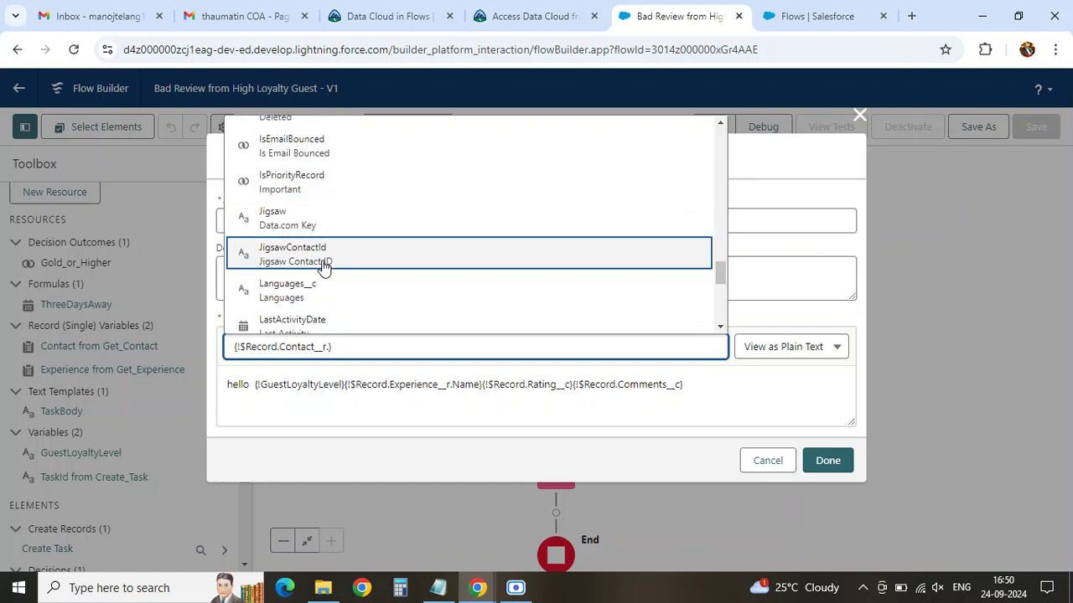
pyautogui.scroll(-2, 325, 267)
pyautogui.scroll(3, 324, 266)
pyautogui.scroll(5, 324, 266)
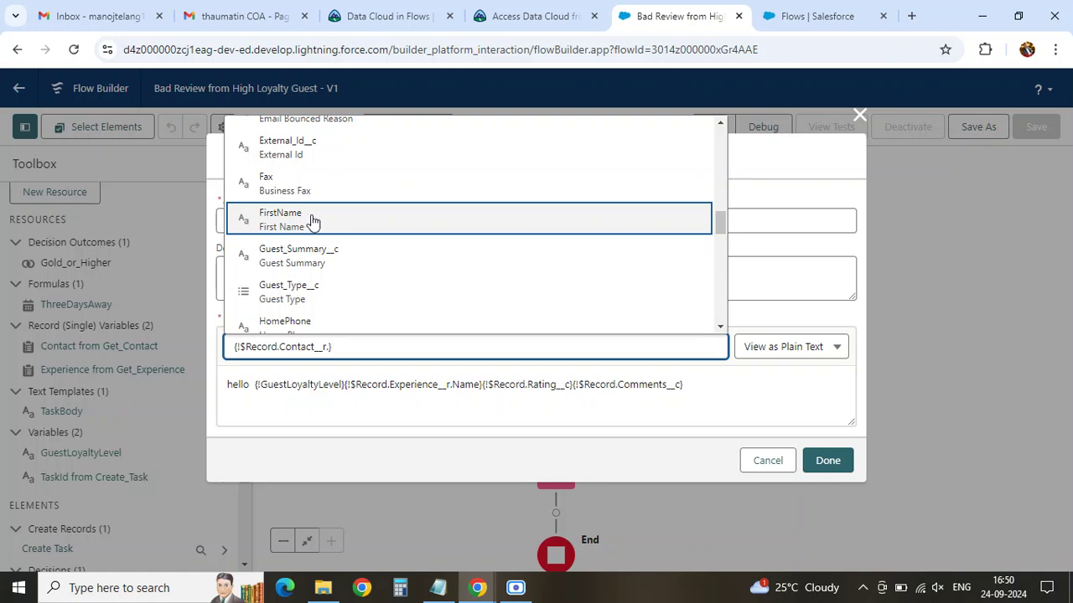
pyautogui.click(304, 221)
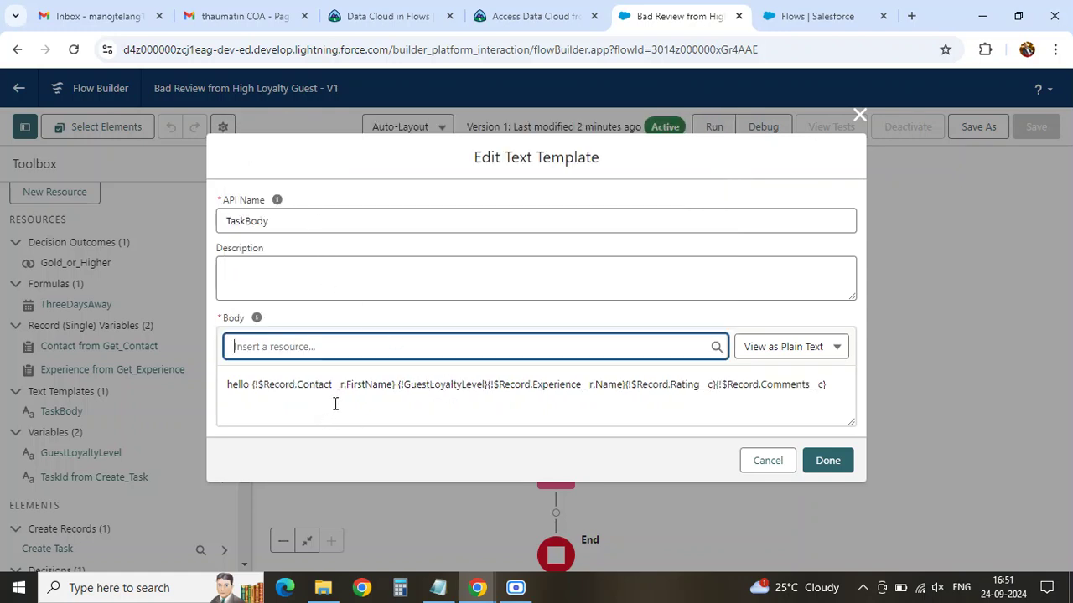
pyautogui.click(829, 466)
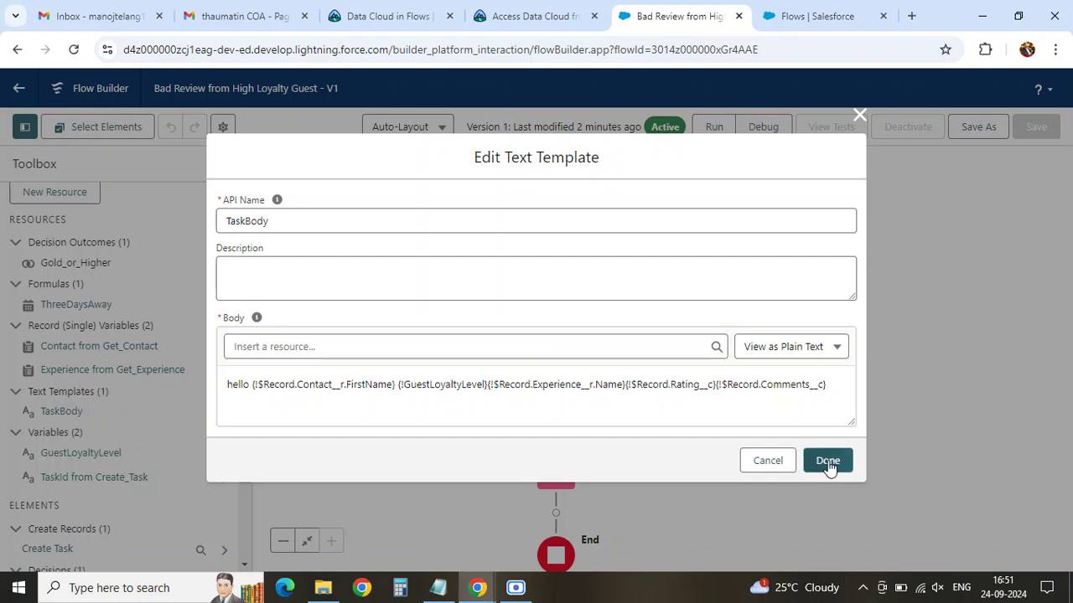
# - Save the flow as a new version under the label "Bad Review from High Loyalty Guest" and activate it
pyautogui.click(977, 130)
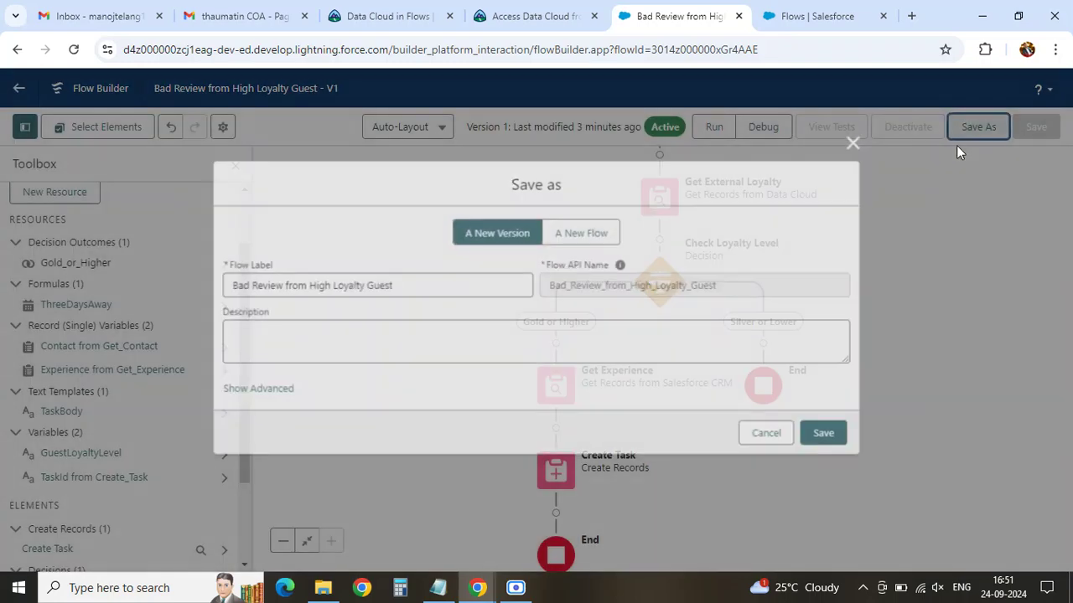
pyautogui.click(828, 439)
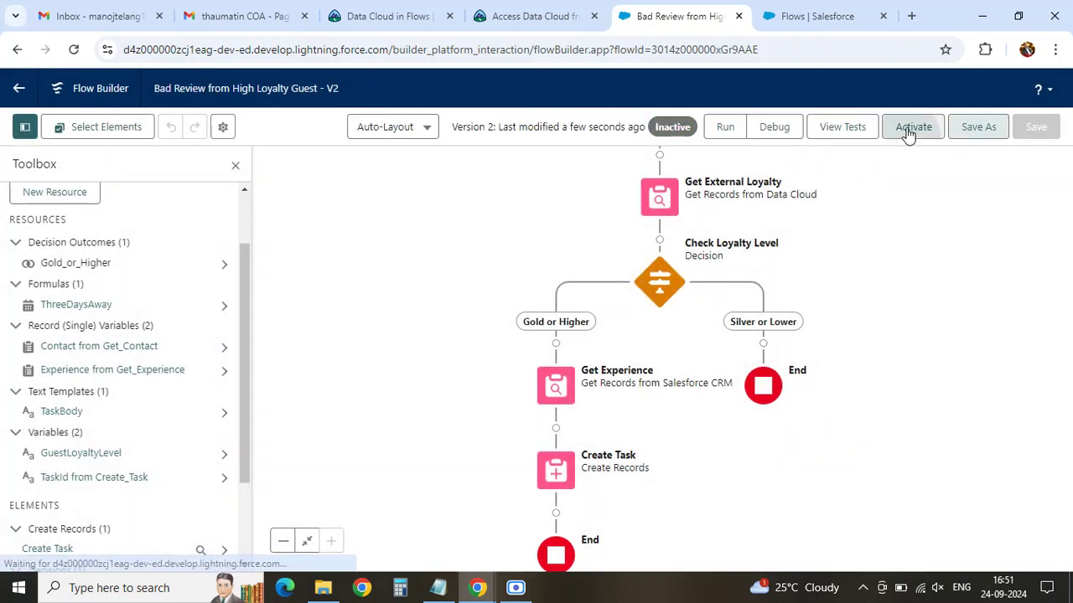
pyautogui.click(910, 130)
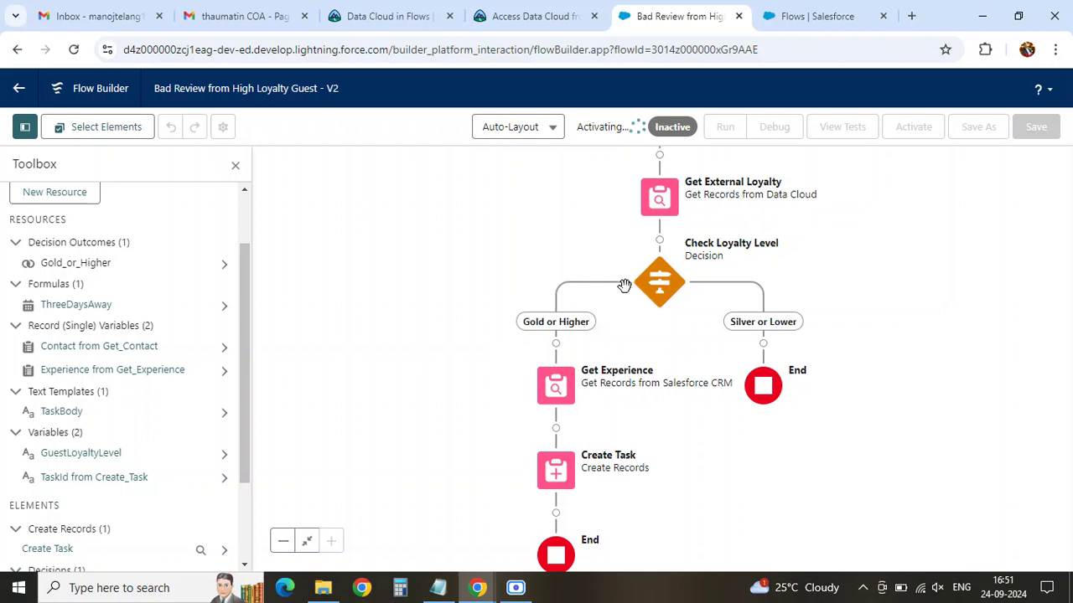
# - Return to the Trailhead challenge page and run the 500-point challenge check again
pyautogui.click(537, 31)
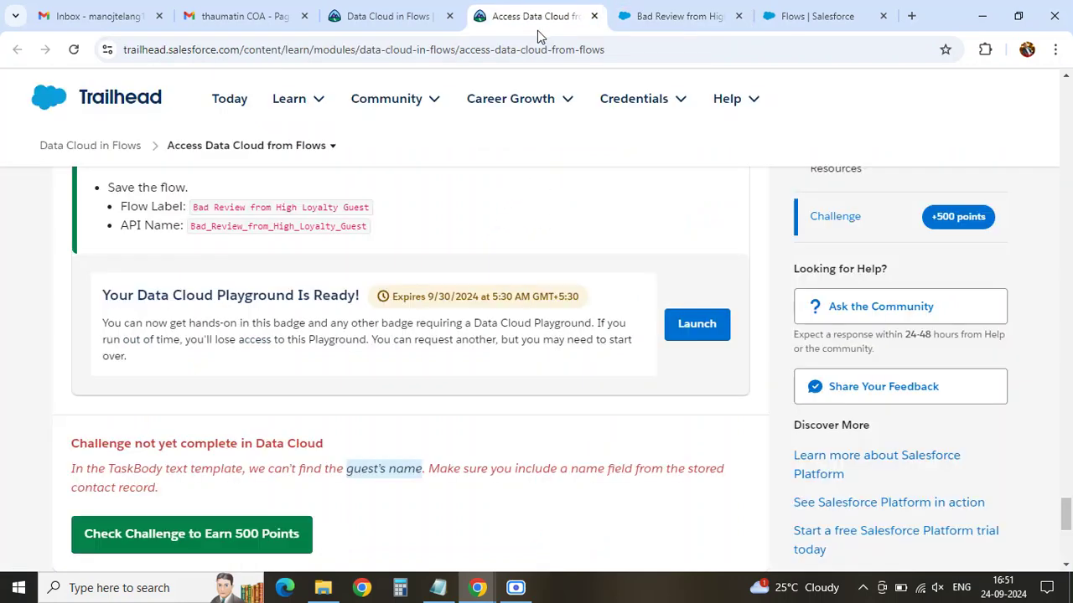
pyautogui.click(192, 536)
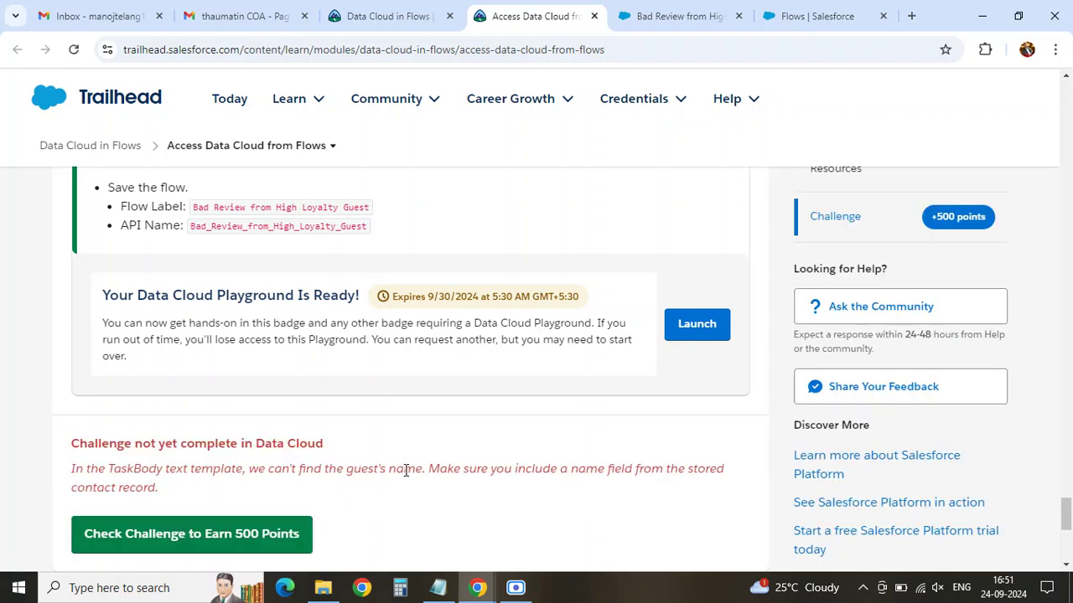
pyautogui.moveTo(424, 469); pyautogui.dragTo(347, 471)
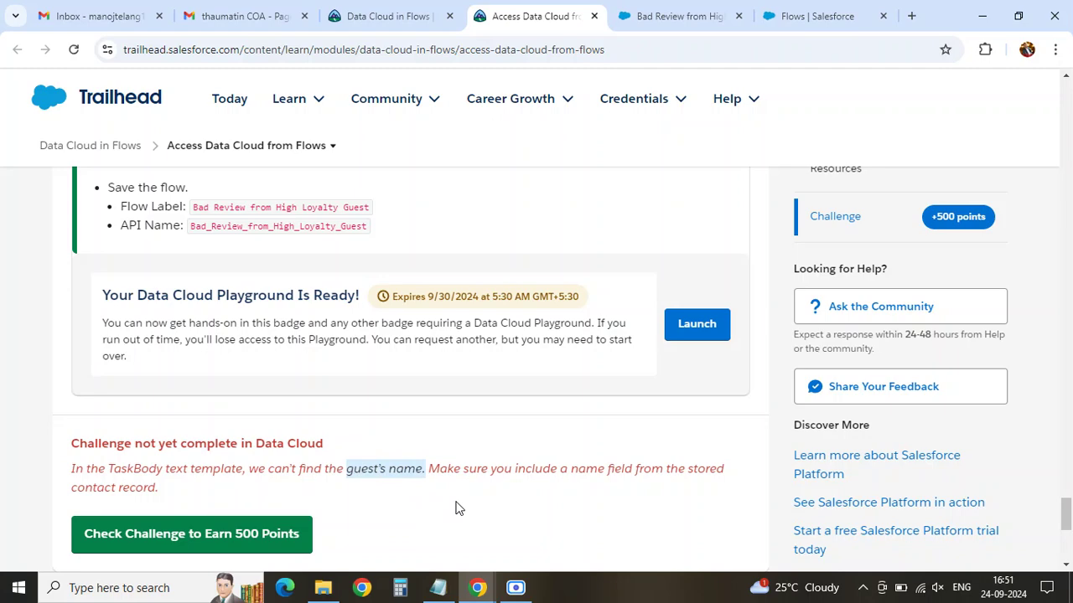
pyautogui.click(515, 587)
pyautogui.click(596, 542)
pyautogui.click(596, 542)
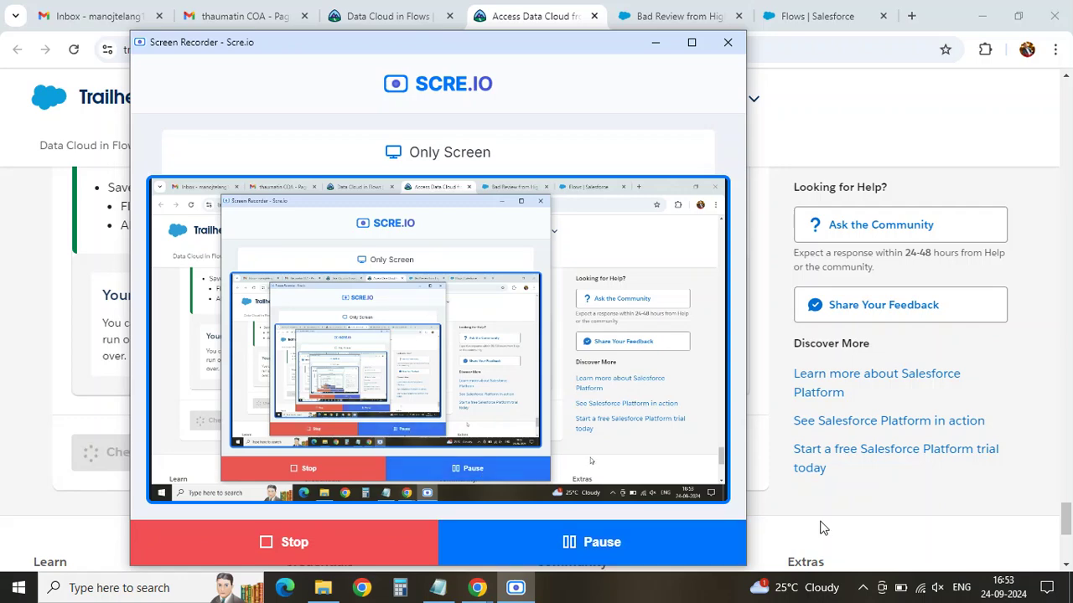
pyautogui.click(821, 527)
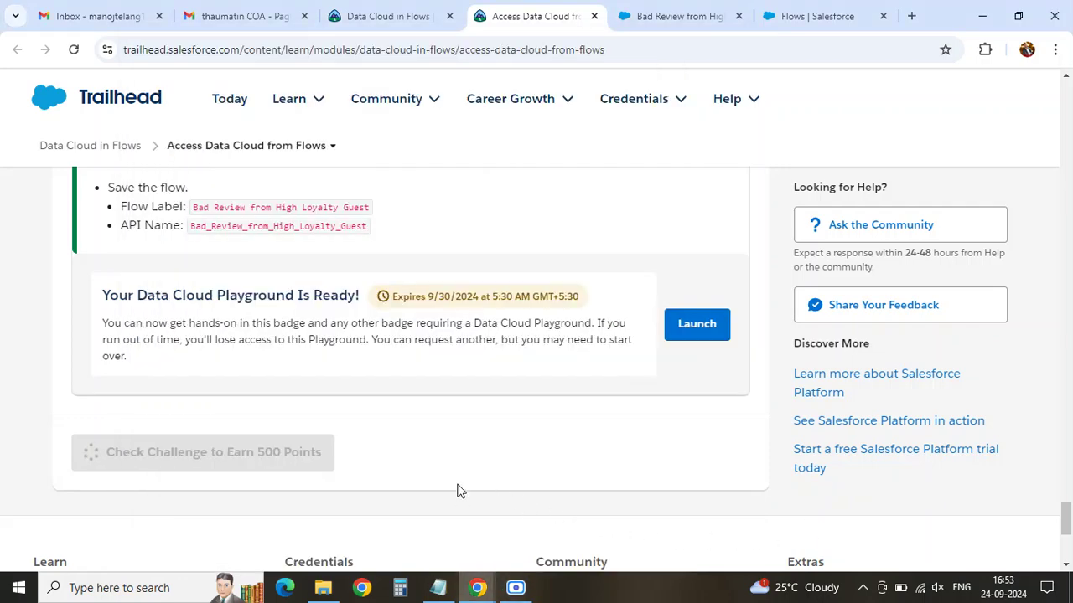
pyautogui.click(523, 596)
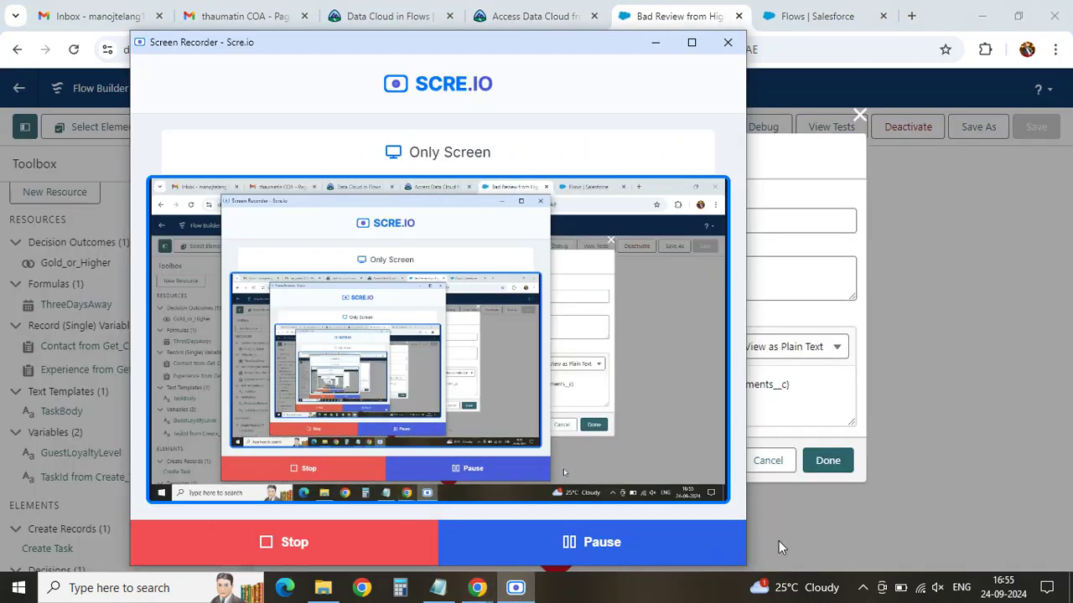
pyautogui.click(778, 543)
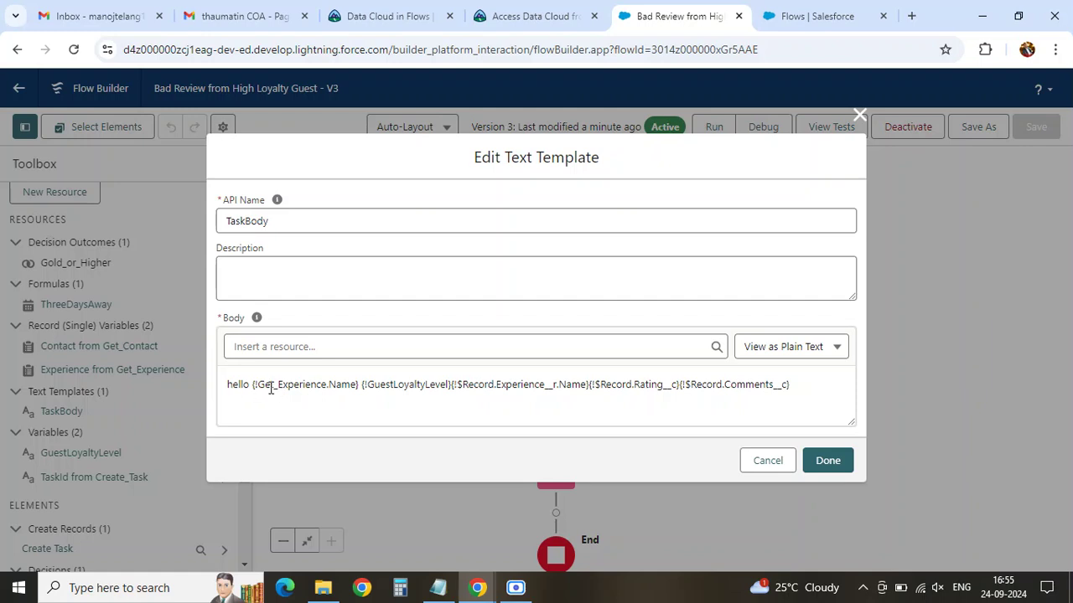
# - Review the {!Get_Experience.Name} merge field after "hello" in the TaskBody body and finish editing the text template
pyautogui.moveTo(360, 385); pyautogui.dragTo(253, 385)
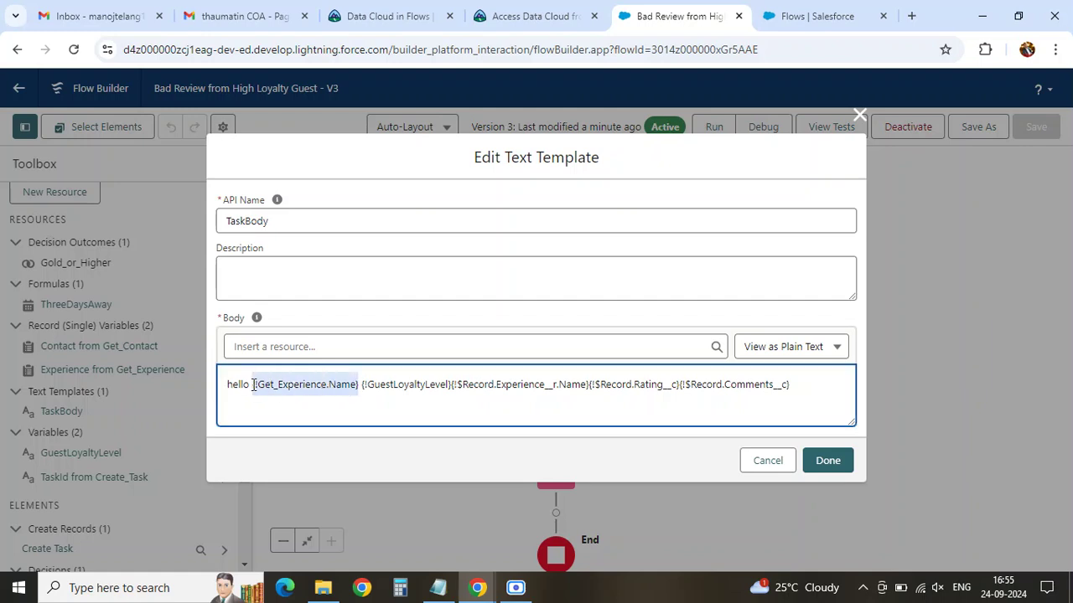
pyautogui.click(359, 402)
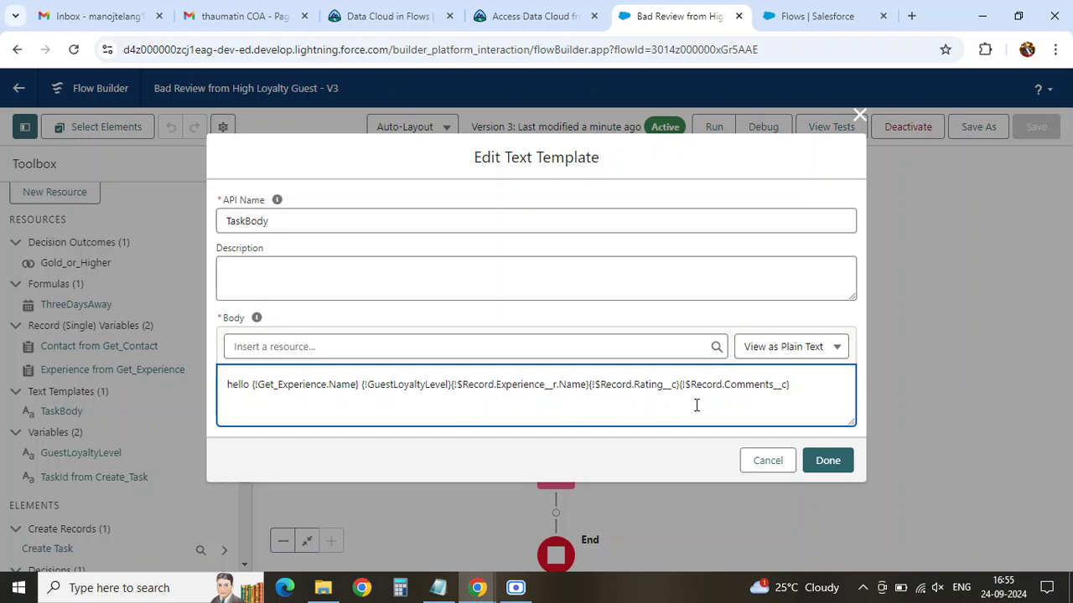
pyautogui.click(830, 462)
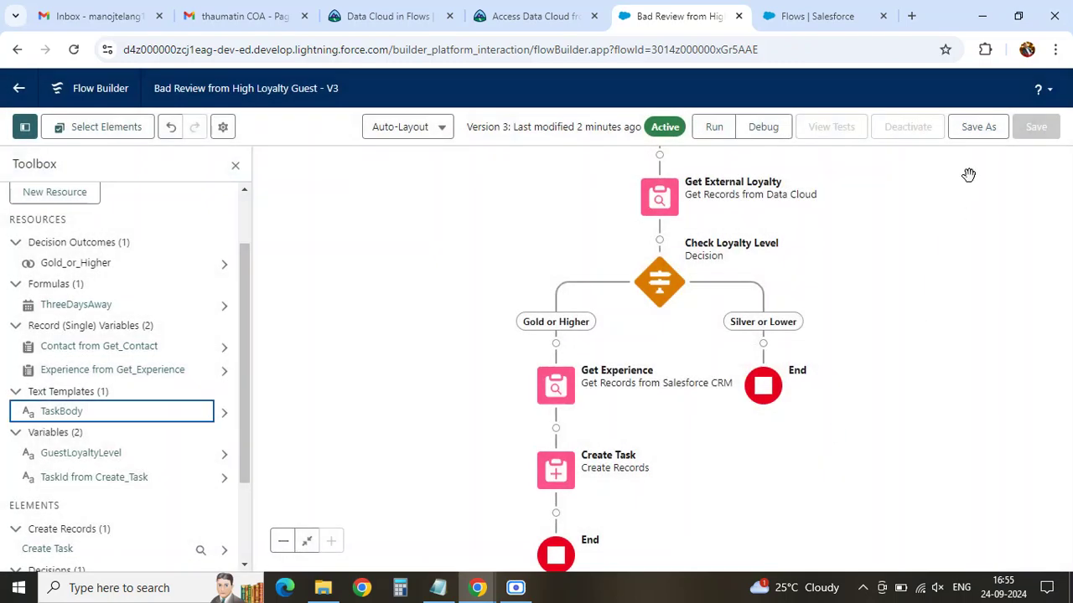
# - Save the flow as a new version labelled "Bad Review from High Loyalty Guest" and activate that version
pyautogui.click(978, 127)
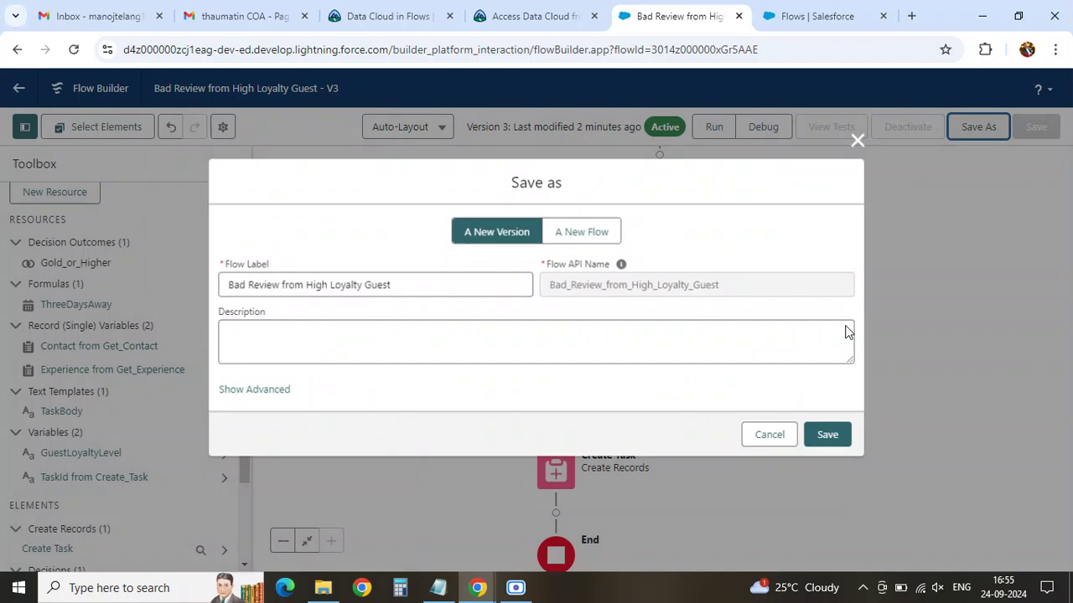
pyautogui.click(827, 438)
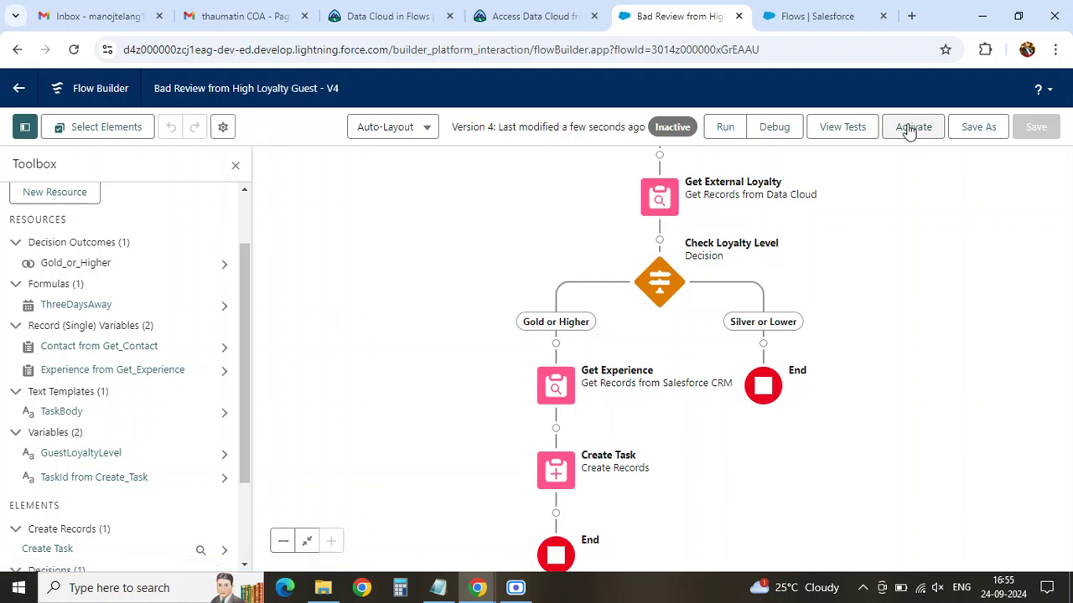
pyautogui.click(905, 127)
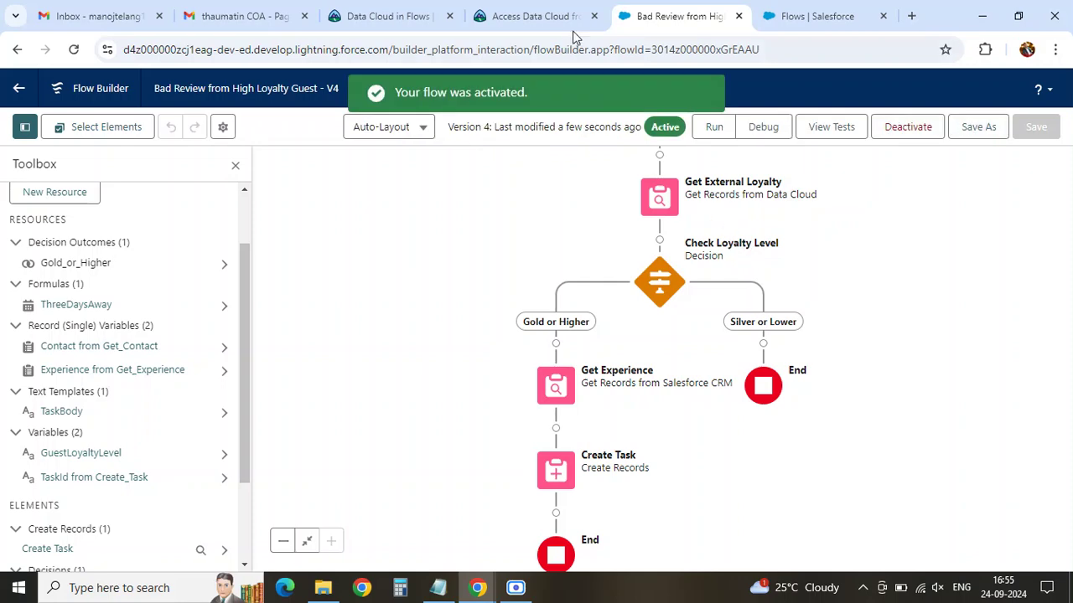
# - Return to the Trailhead challenge page and run the 500-point check, repeating it after reloading the page
pyautogui.click(536, 18)
pyautogui.click(179, 532)
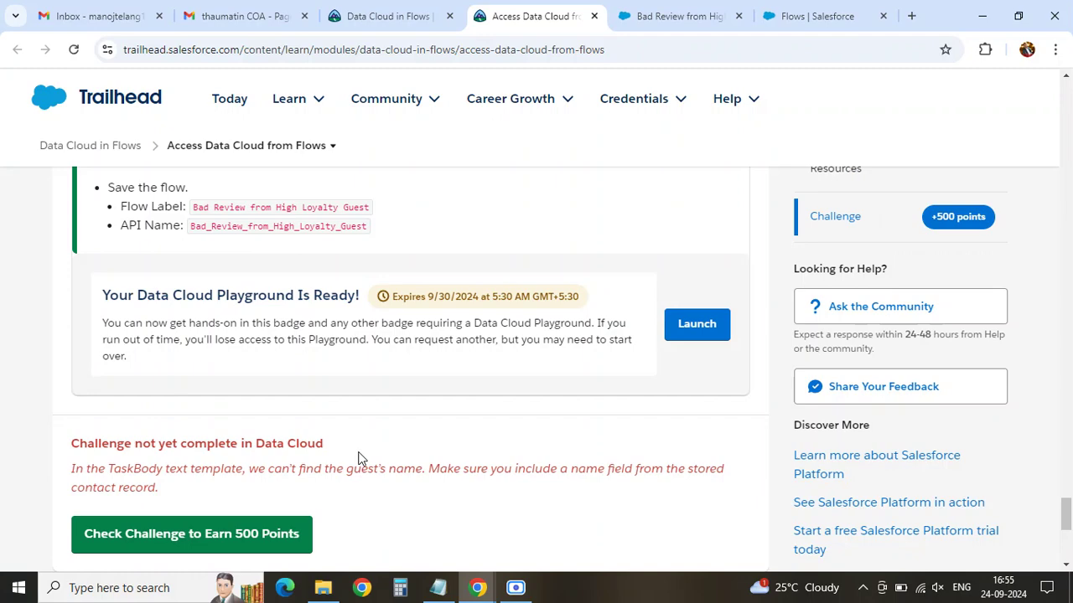
pyautogui.click(72, 50)
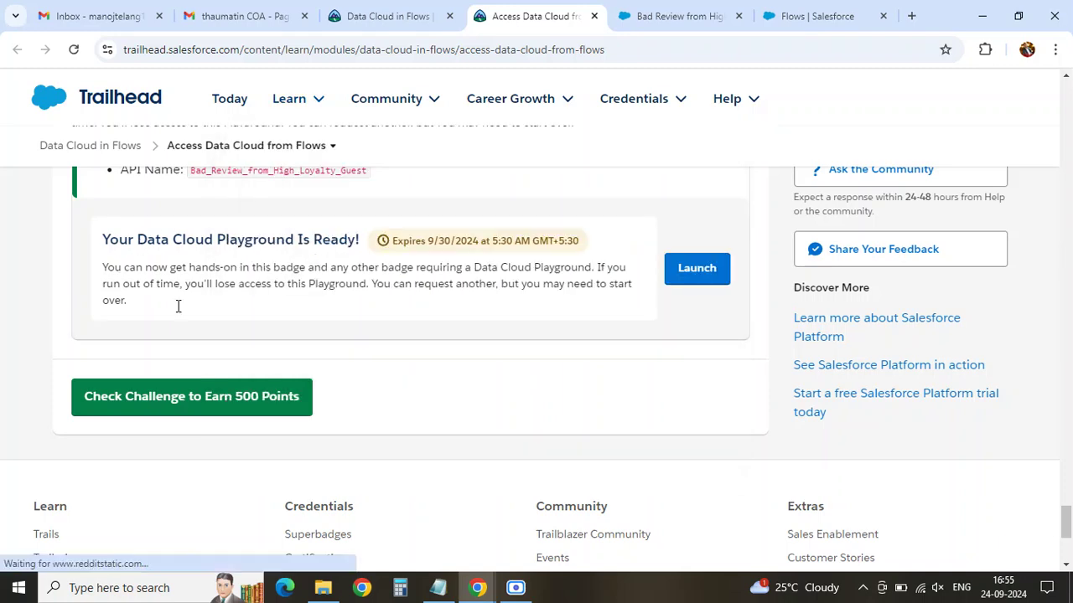
pyautogui.scroll(1, 302, 317)
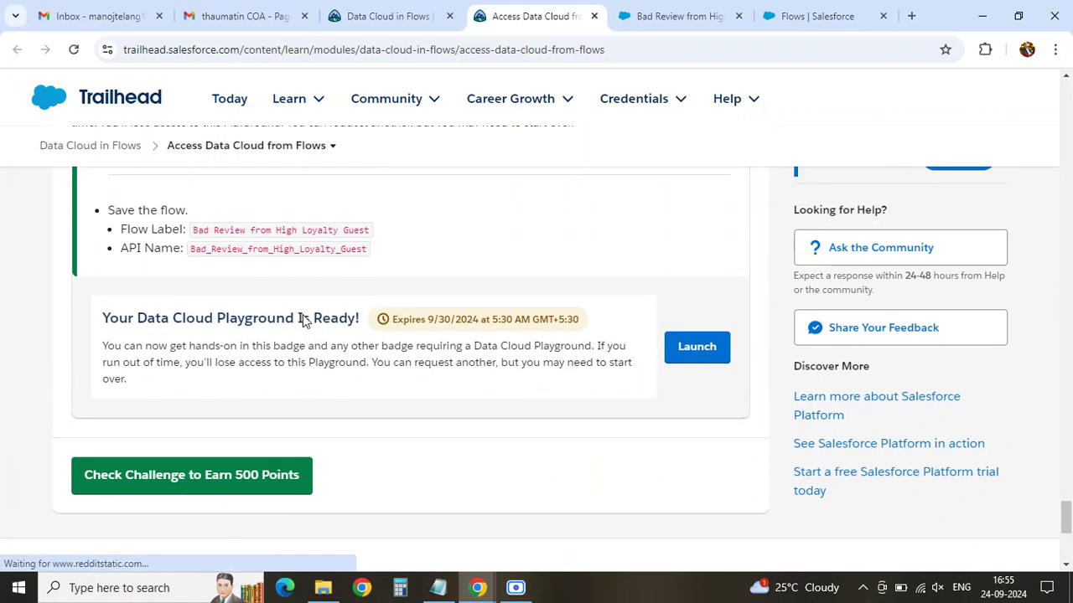
pyautogui.click(134, 476)
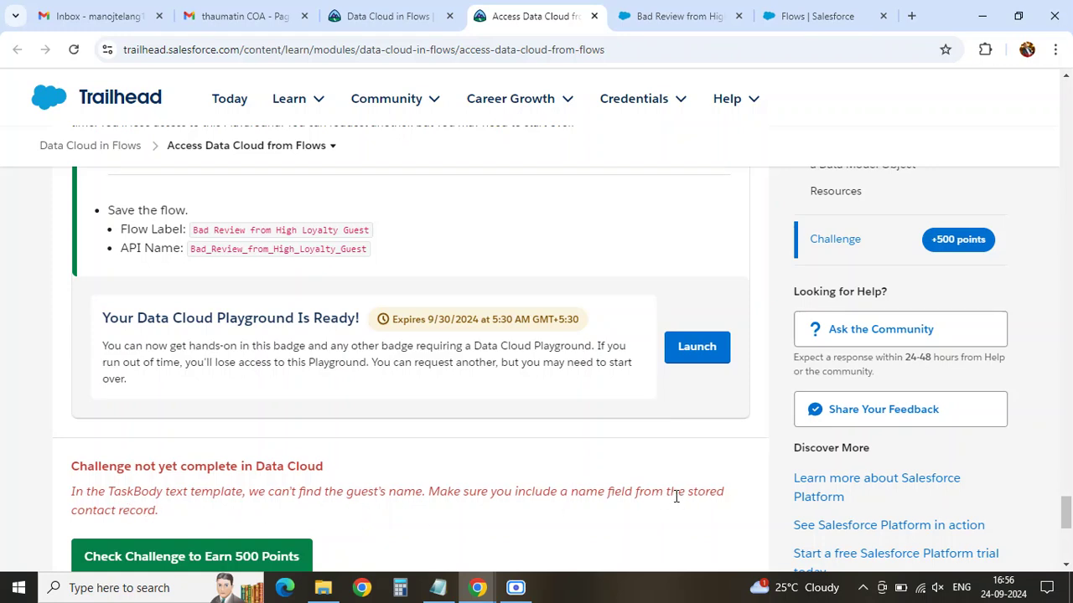
pyautogui.moveTo(688, 492); pyautogui.dragTo(701, 527)
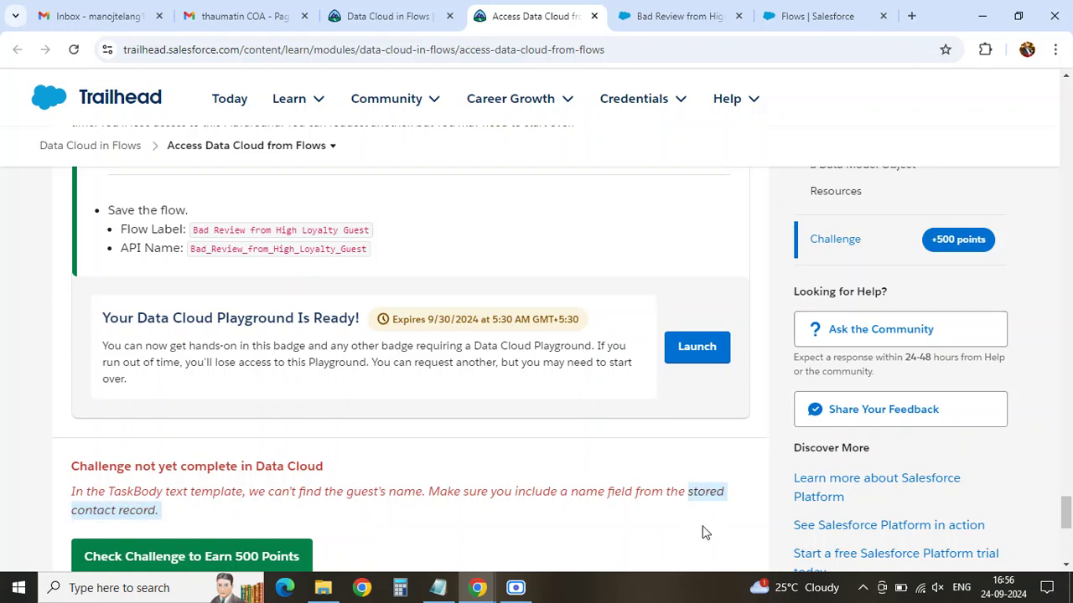